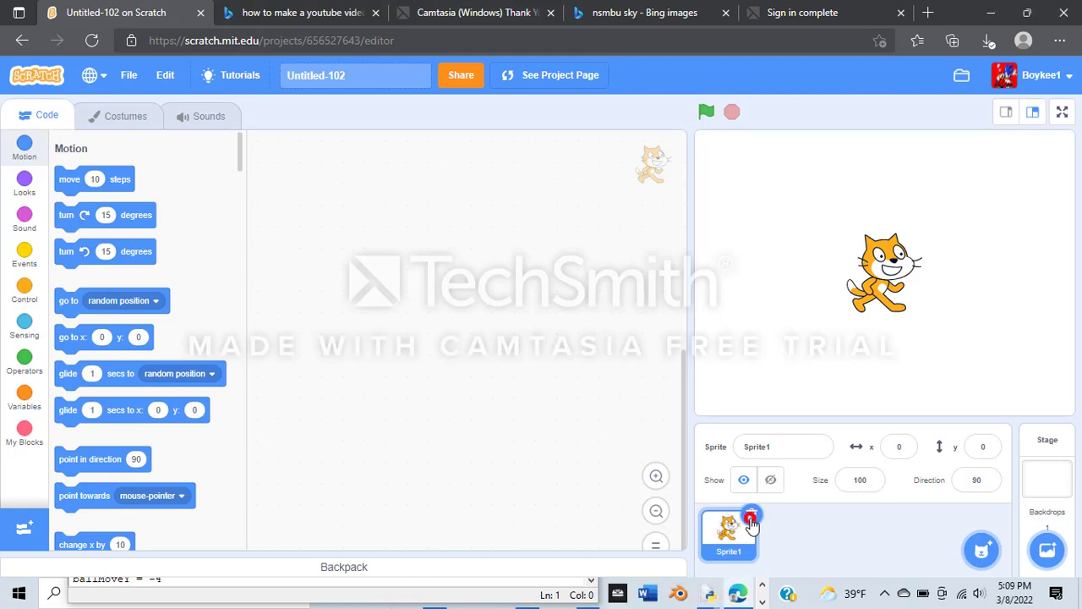
- Delete the default cat sprite and start painting a new blank sprite
left_click(751, 515)
mouse_move(981, 549)
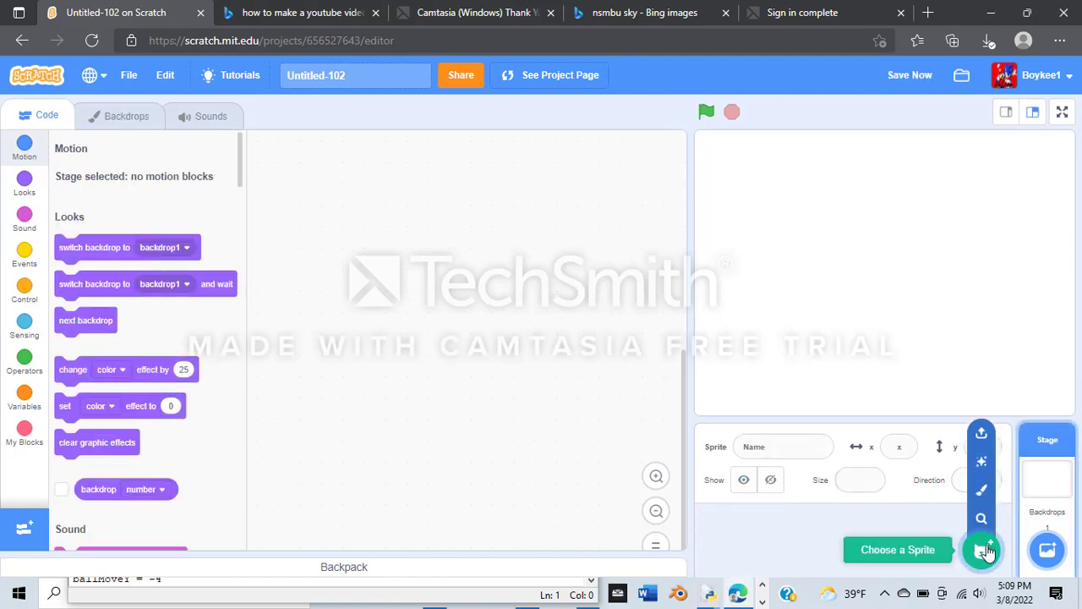
left_click(979, 489)
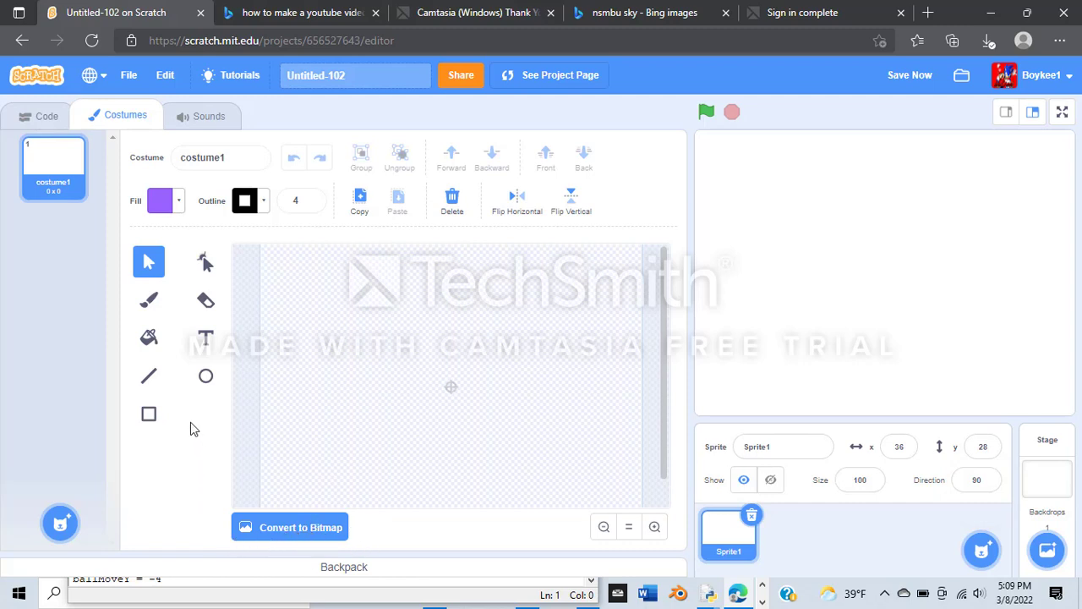
- Set the fill to solid red with color, saturation and brightness all at 100, keeping the black outline of width 4
left_click(161, 210)
left_click_drag(175, 289, 207, 285)
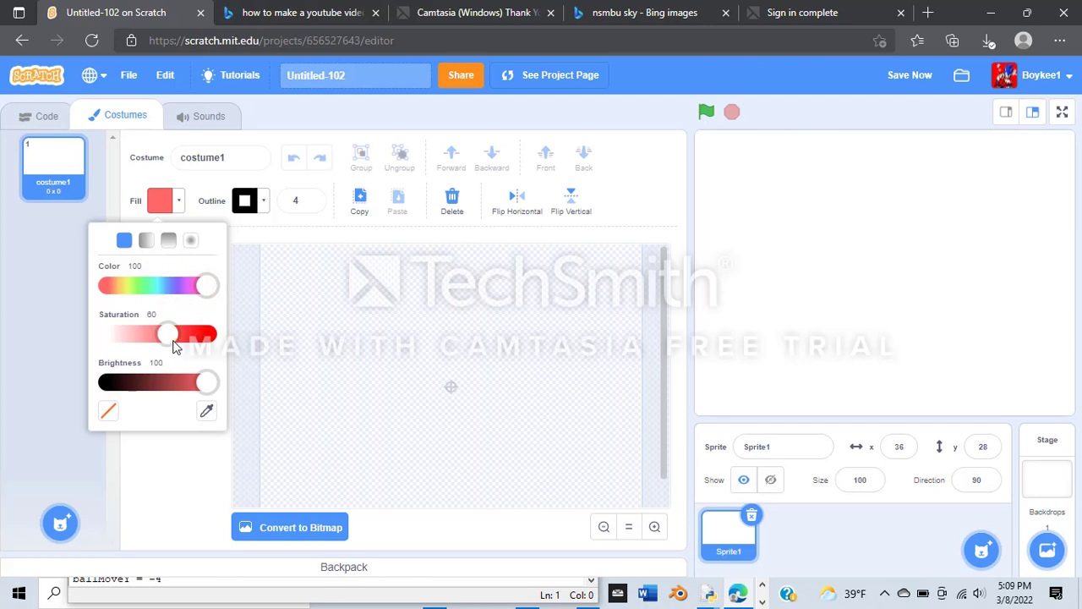
left_click_drag(175, 340, 200, 318)
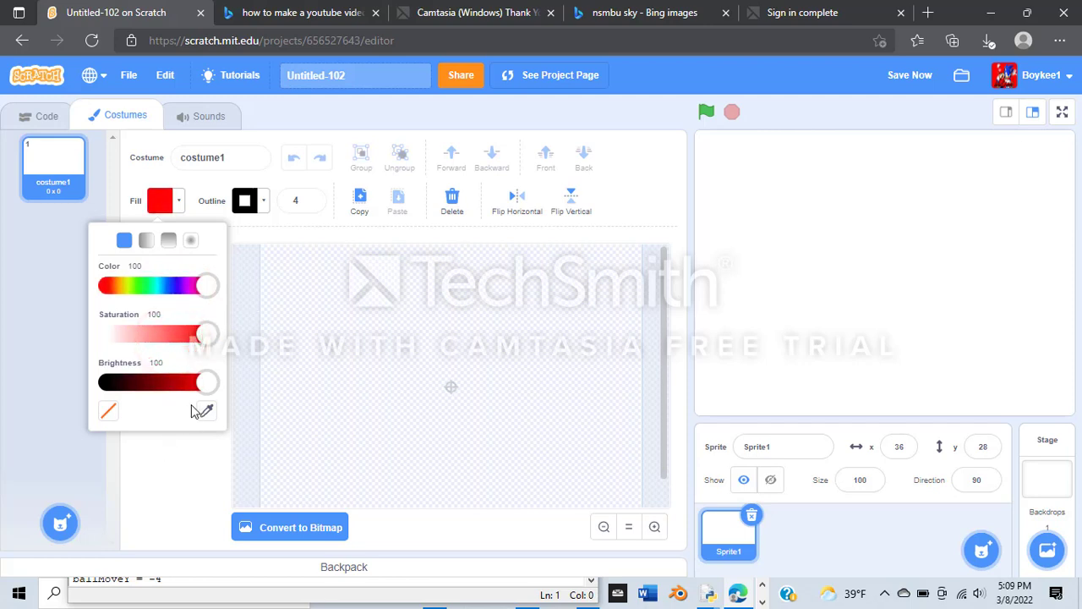
left_click_drag(212, 383, 259, 394)
left_click(172, 476)
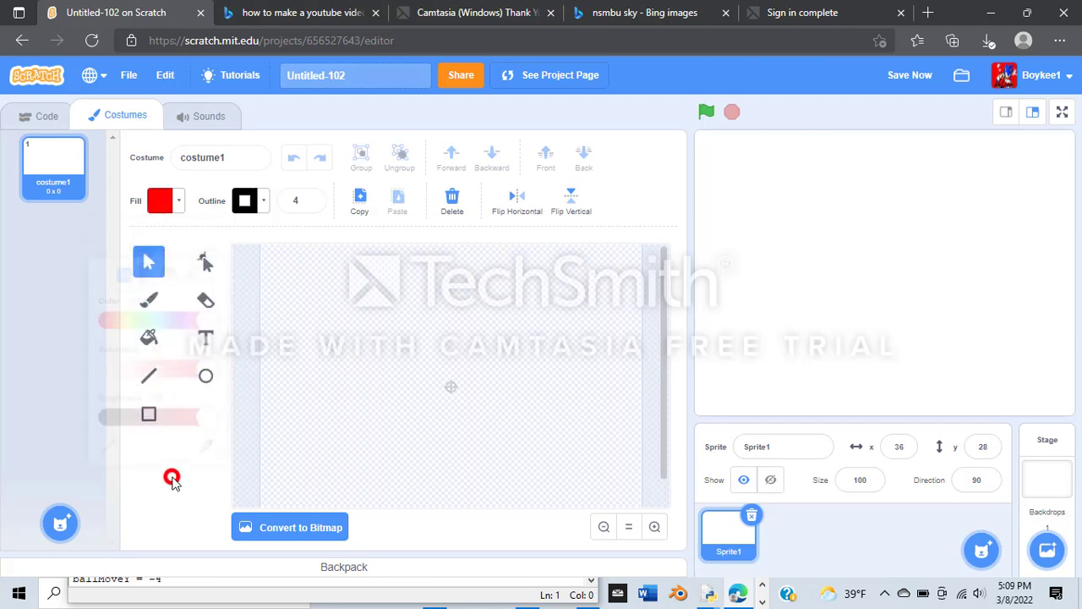
left_click(265, 203)
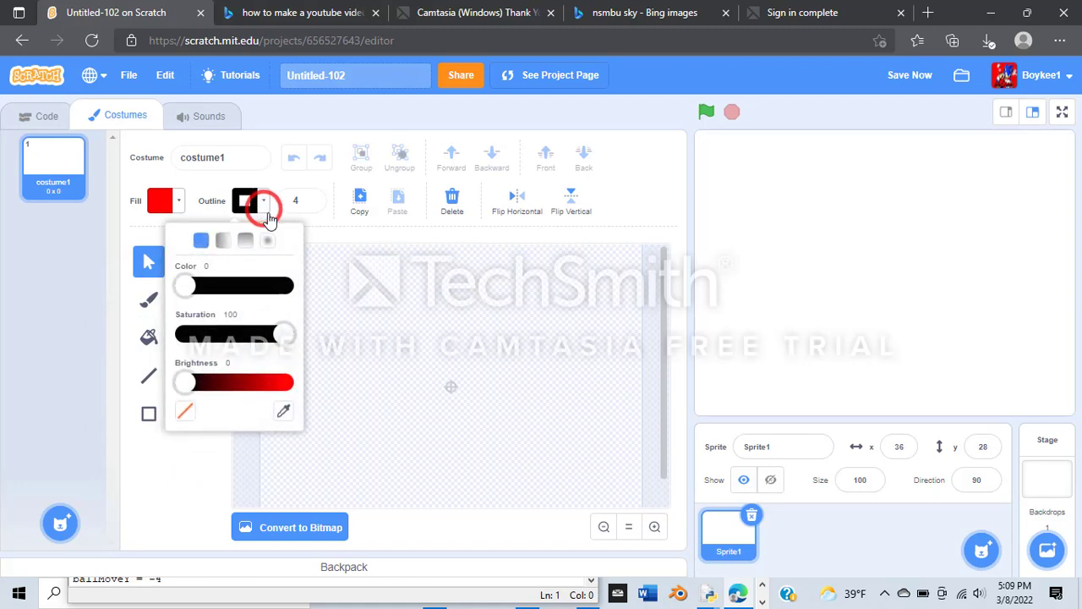
left_click(263, 182)
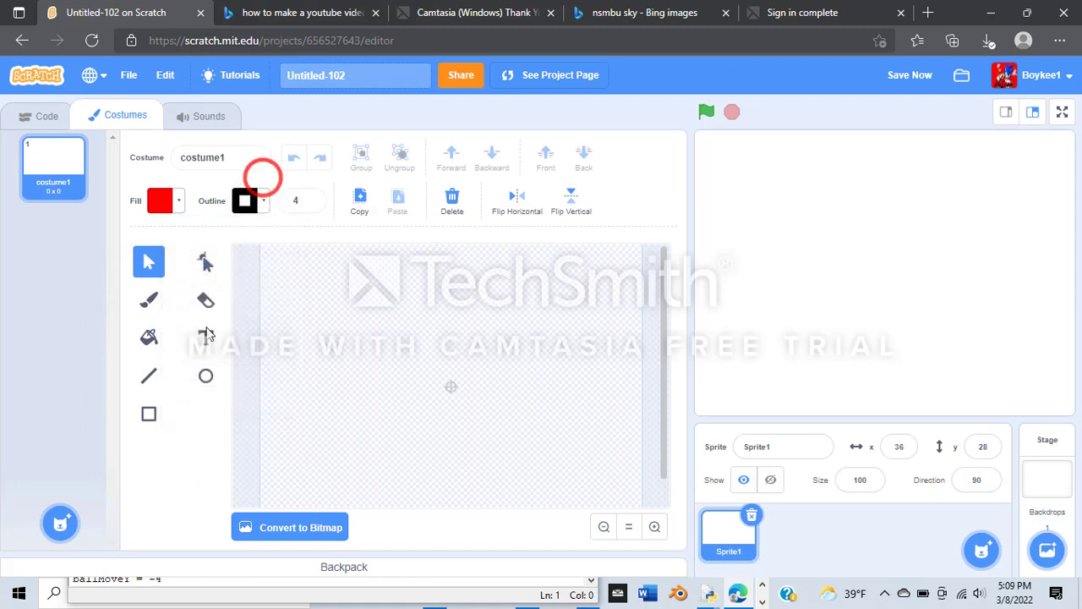
- Draw a red square of about 123 x 123 near the centre of the canvas as the cube's front face
left_click(149, 414)
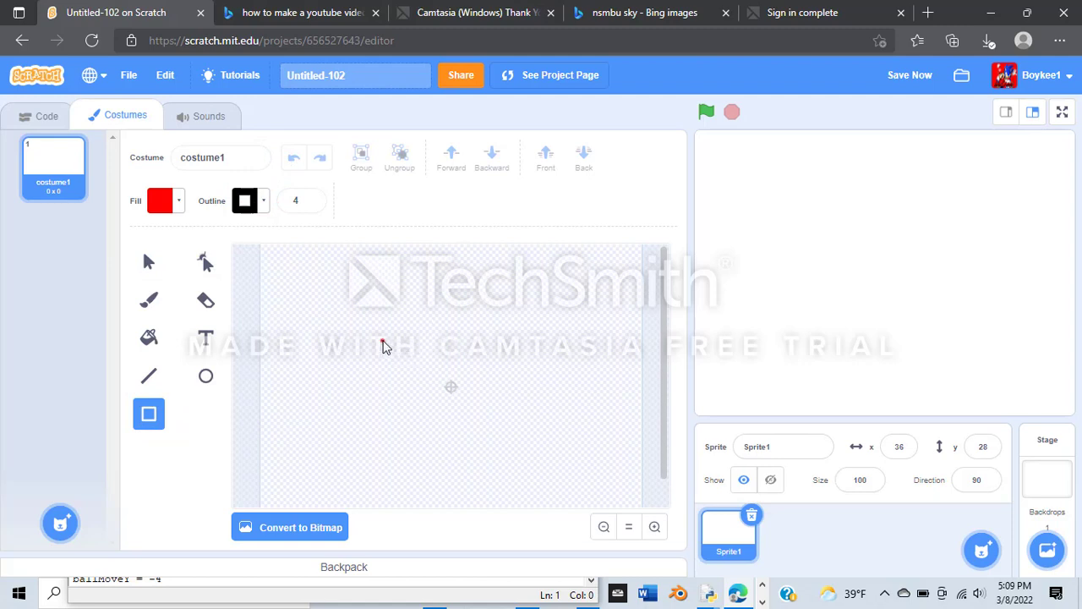
left_click_drag(382, 341, 479, 417)
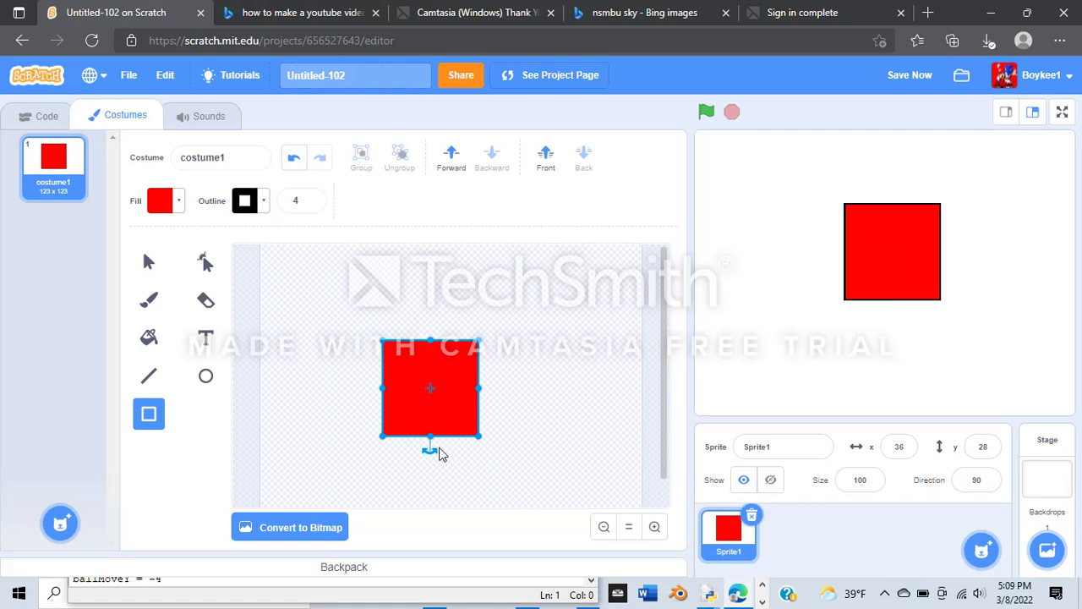
left_click(484, 346)
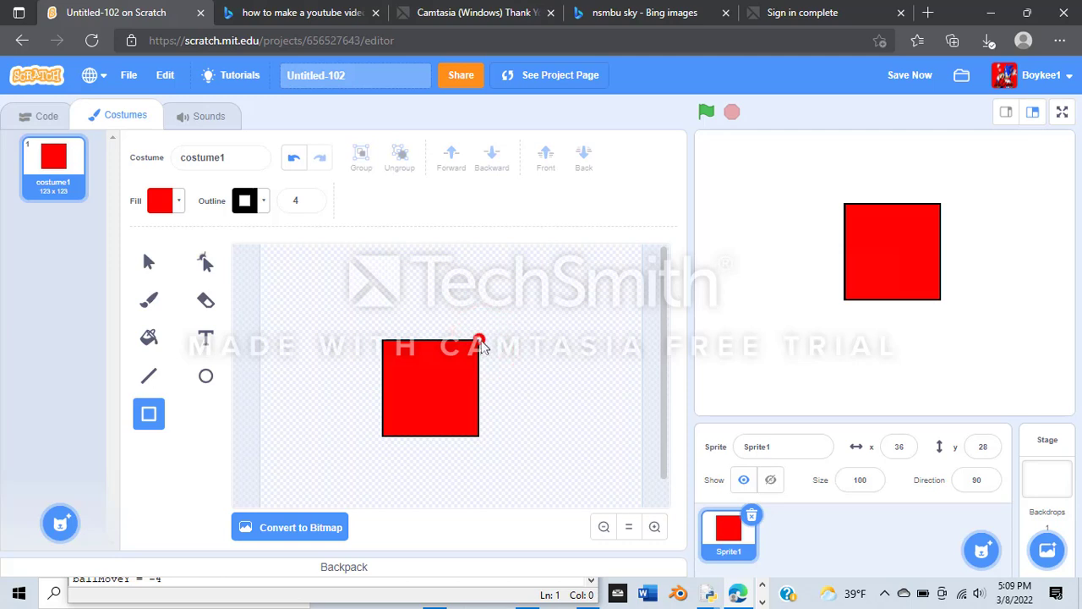
- Draw a second square of about the same size against the first square's right edge and align their top edges
mouse_move(479, 340)
left_mouse_down()
mouse_move(563, 427)
mouse_move(544, 438)
left_mouse_up()
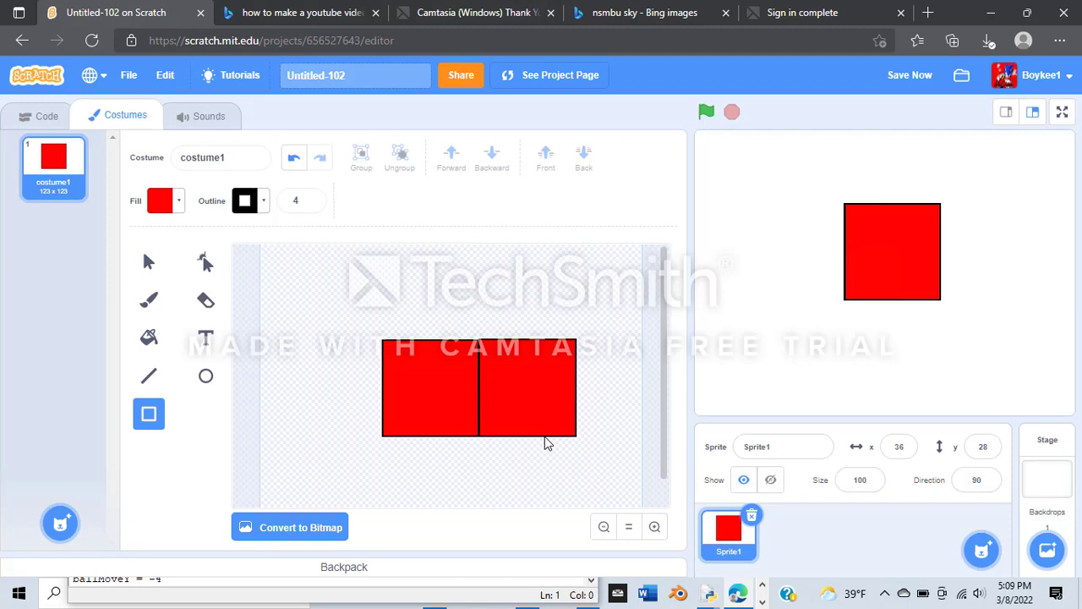
left_click(526, 343)
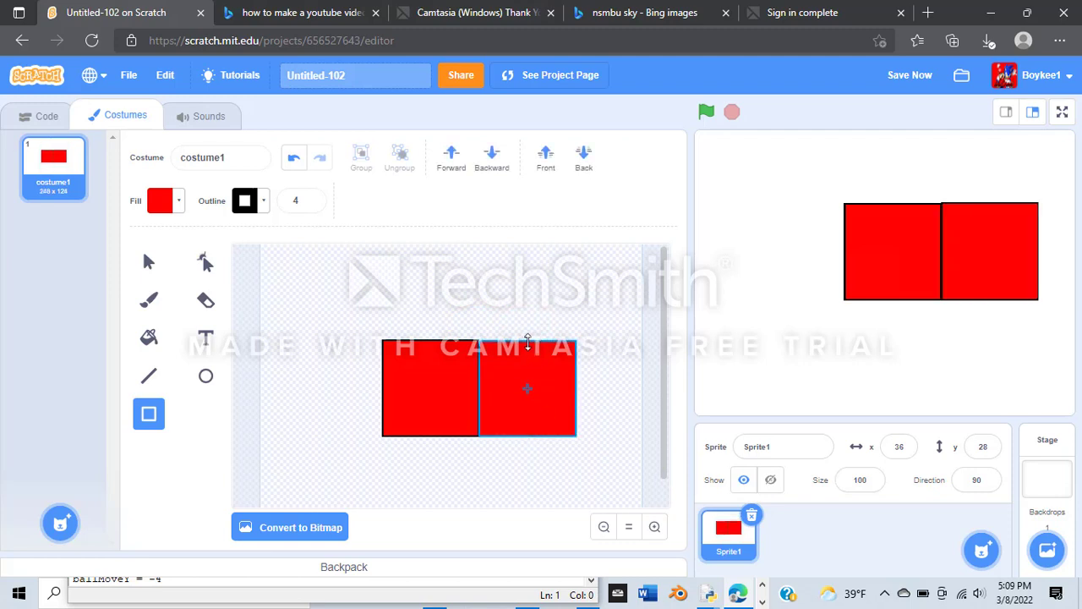
left_click(529, 341)
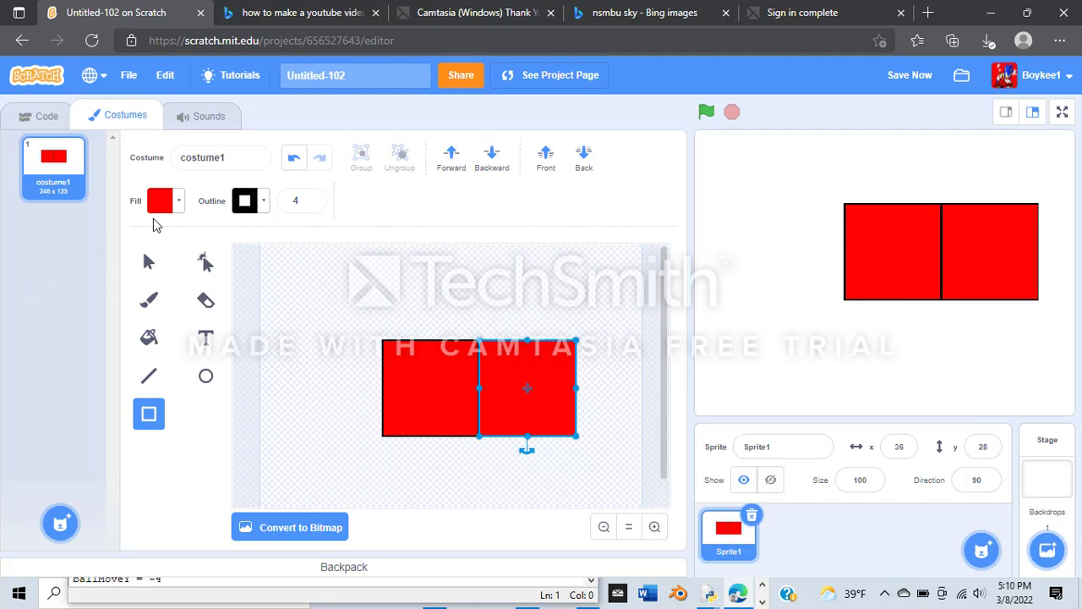
- Lower the fill brightness of the right-hand square to make it a darker red
left_click(172, 217)
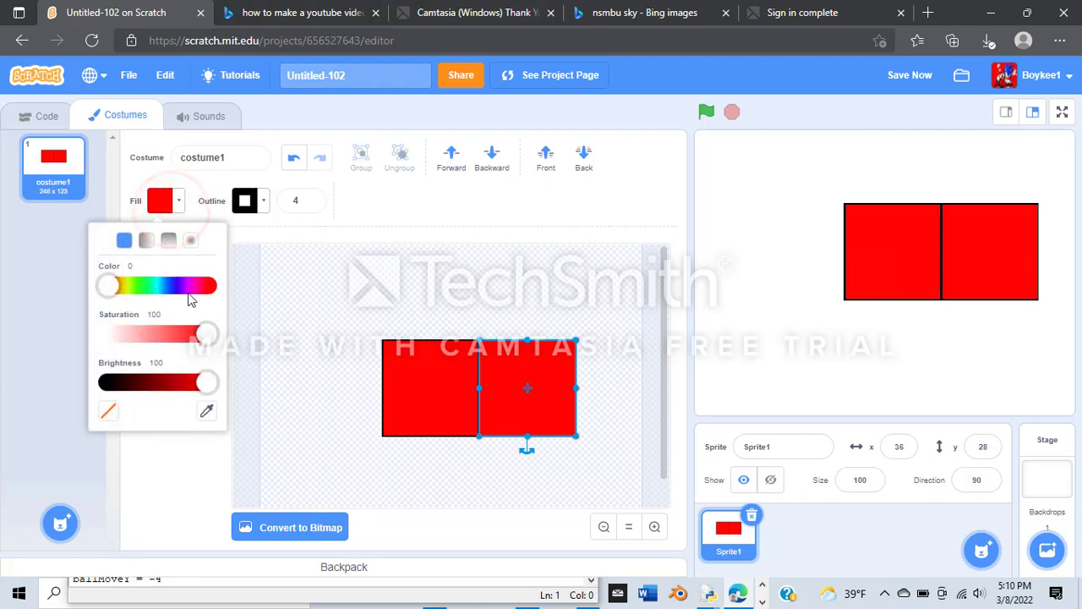
left_click_drag(210, 393, 185, 396)
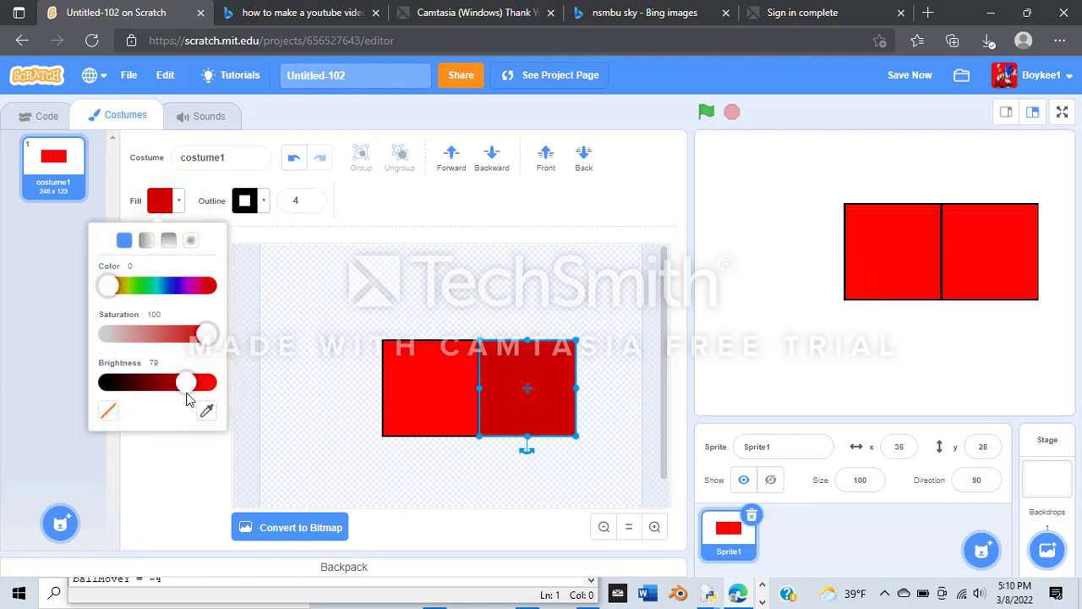
left_click(319, 306)
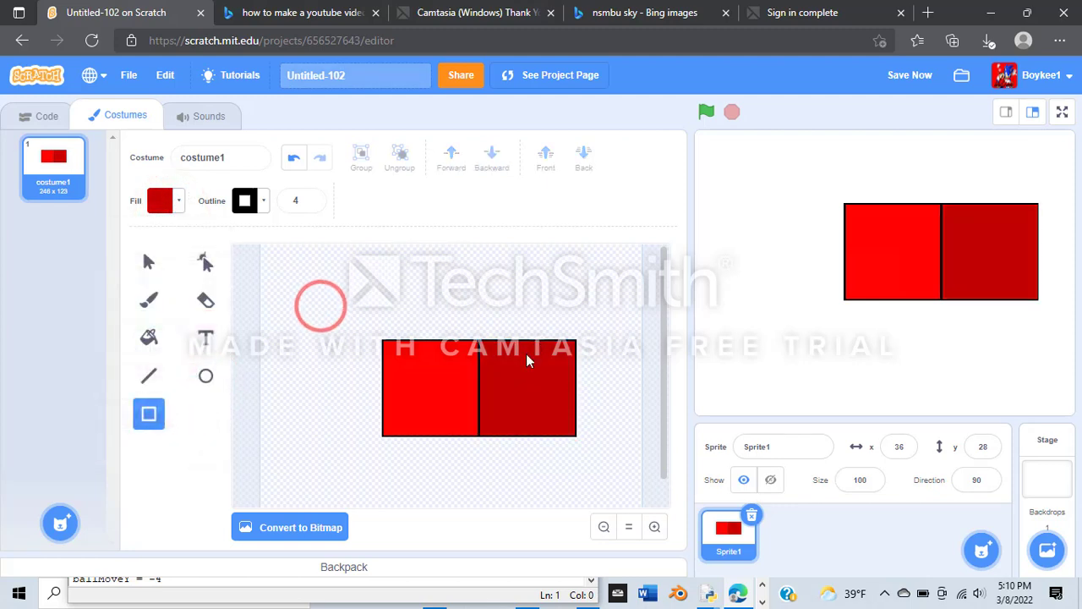
- Narrow the dark red square to about half its width from its outer edge, leaving it unrotated
left_click(145, 264)
left_click(532, 385)
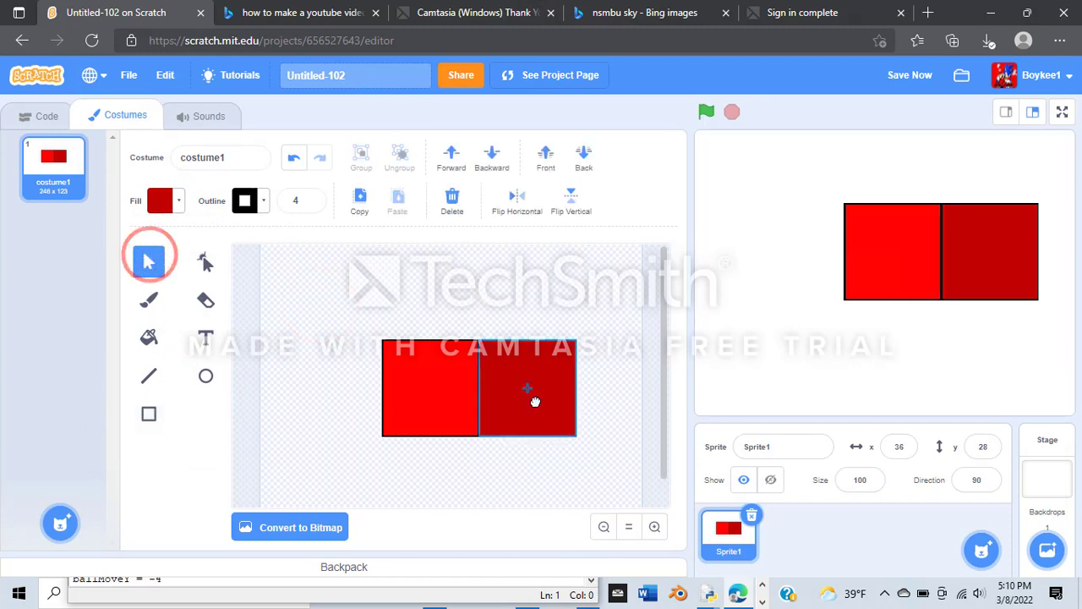
left_click_drag(577, 388, 528, 388)
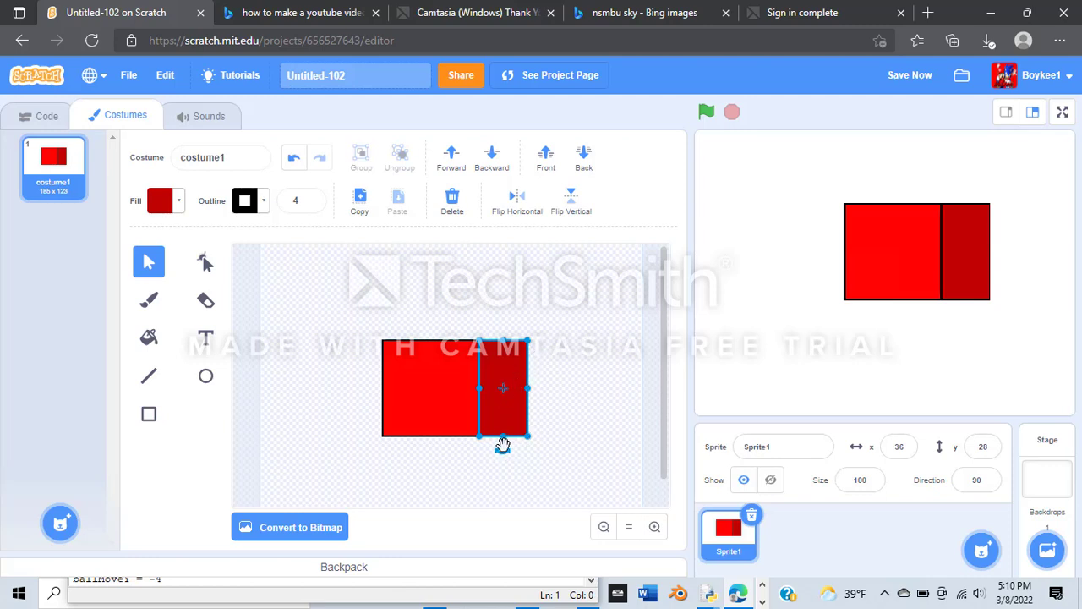
left_click_drag(502, 451, 505, 430)
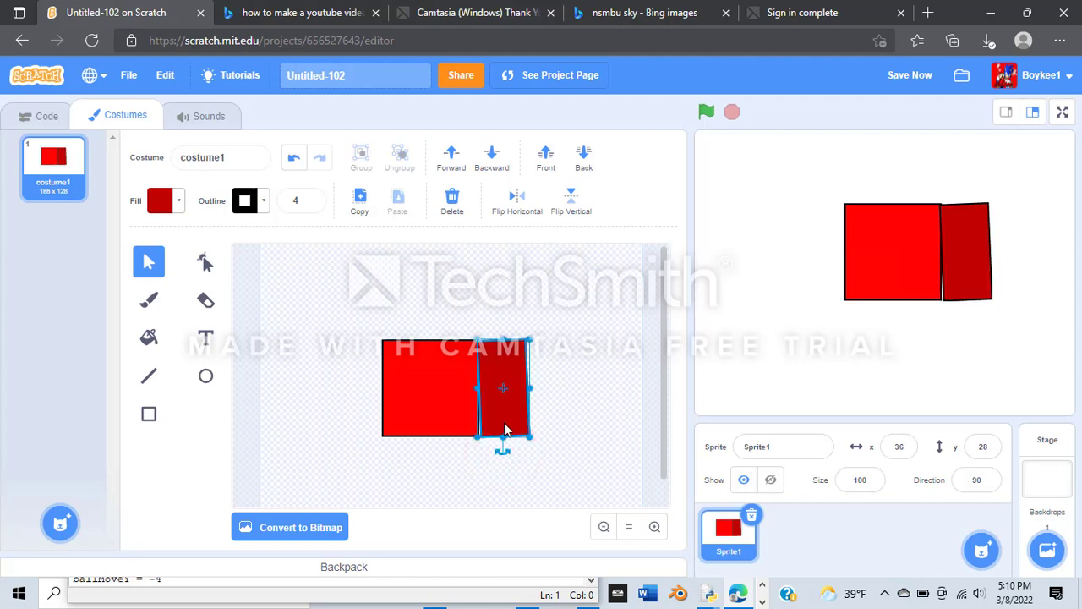
key("ctrl+z")
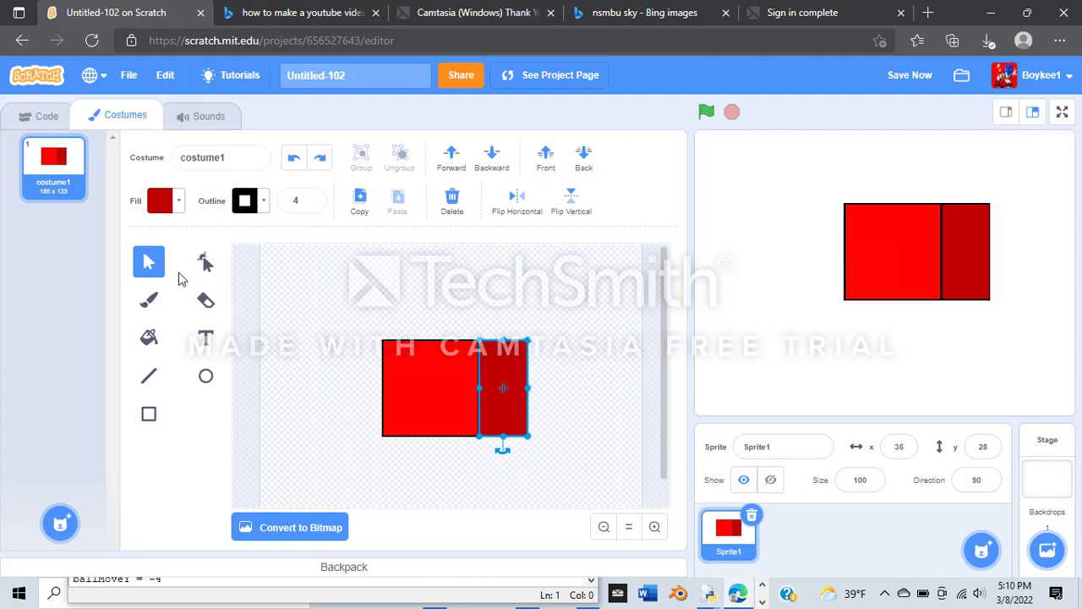
- Reshape the dark red rectangle by raising both its outer corner points together so it slants upward as the cube's side face
left_click(208, 263)
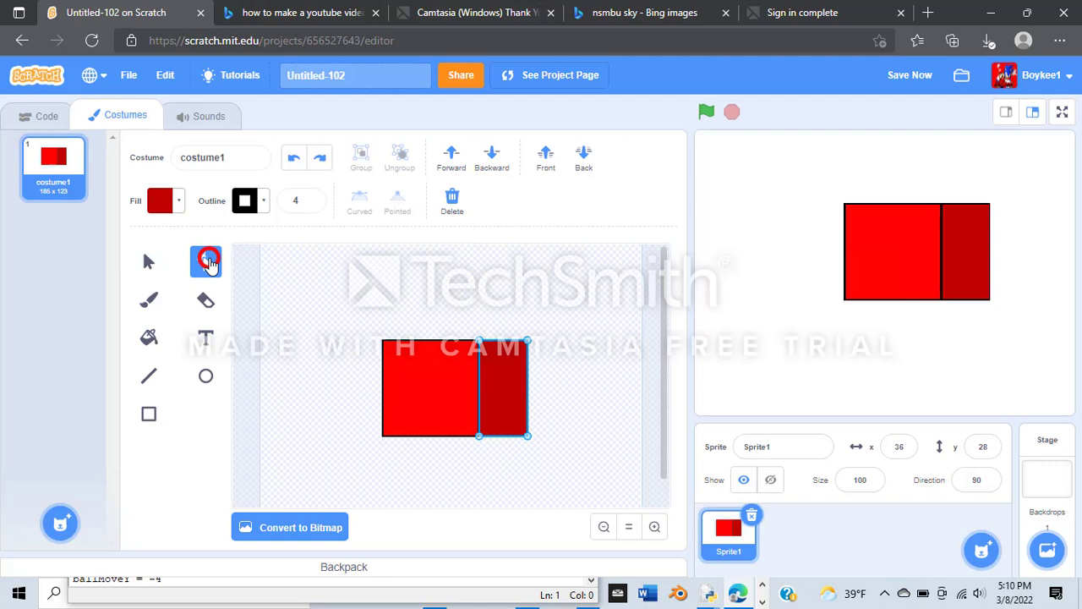
left_click(527, 341)
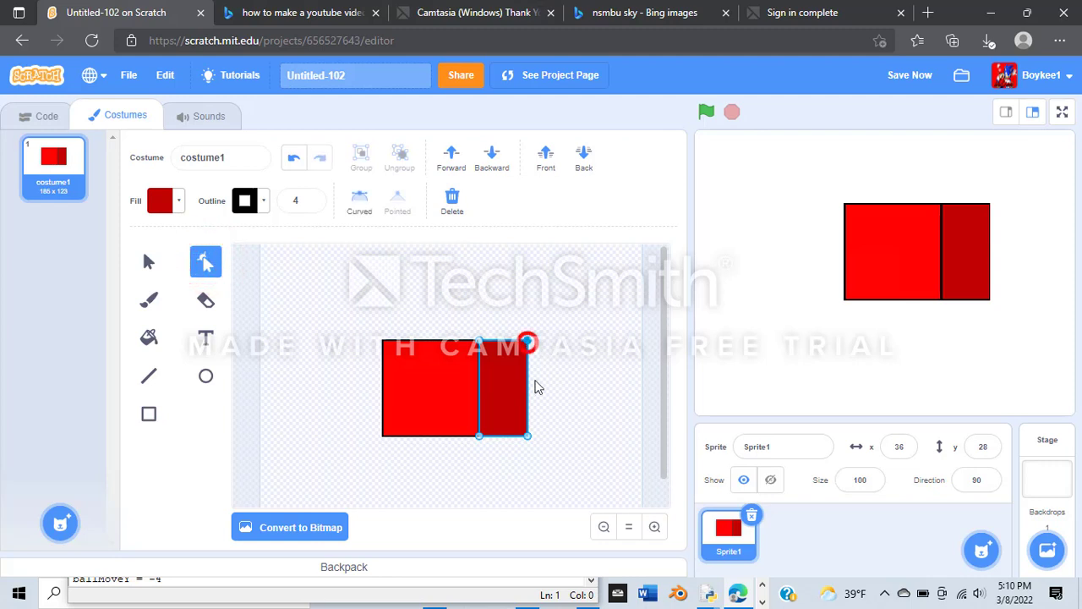
left_click(529, 436, "shift")
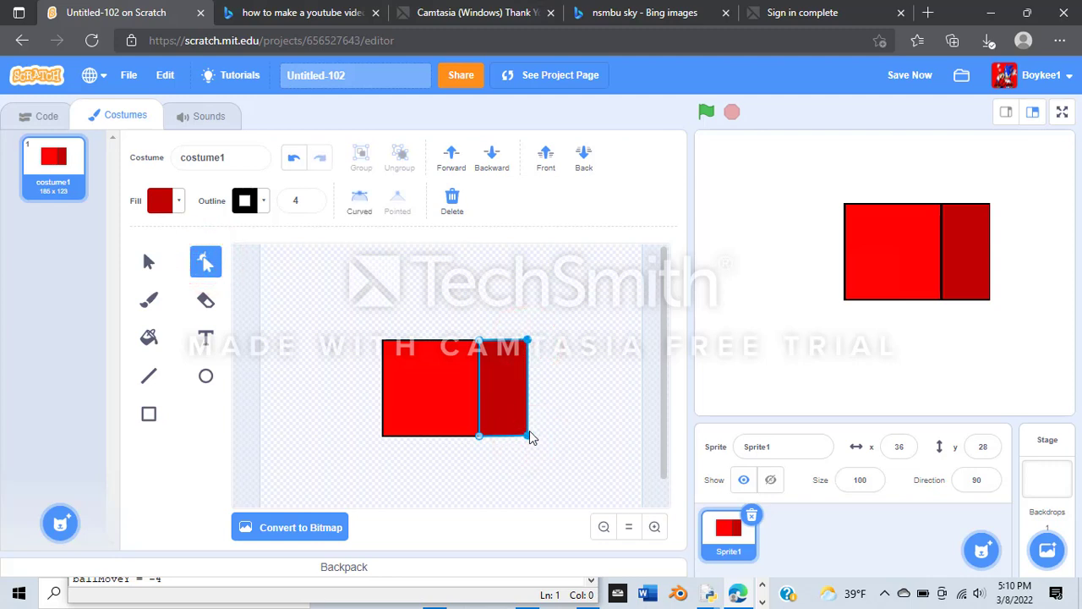
key("Up")
key("Up")
key("Up")
key("Up")
key("Up")
key("Up")
key("Up")
key("Up")
key("Up")
key("Up")
key("Up")
key("Up")
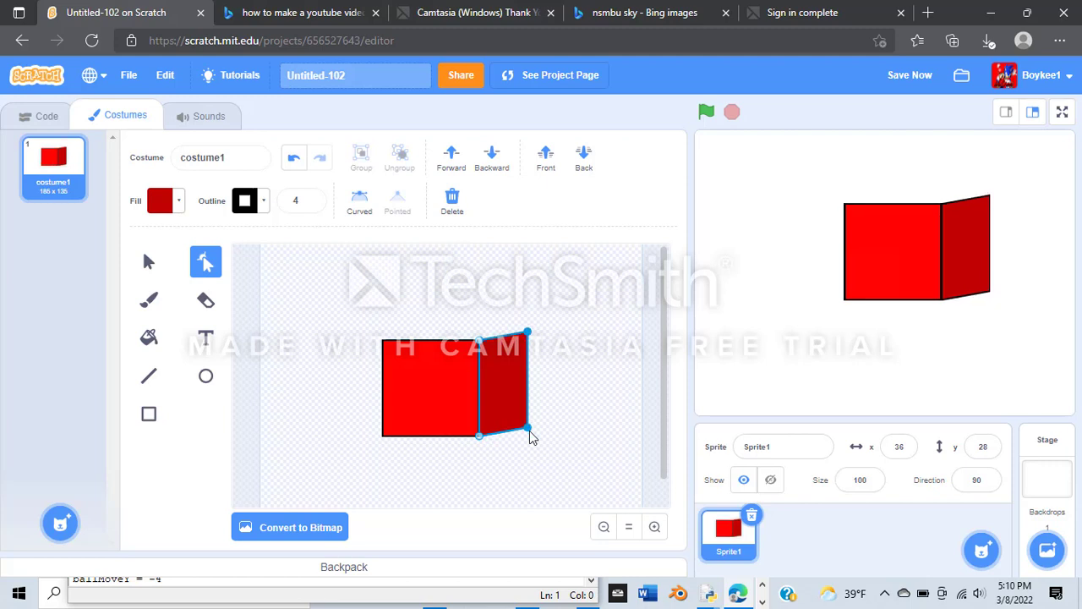
key("Up")
key("Up")
key("Up")
key("Up")
key("Up")
key("Up")
key("Up")
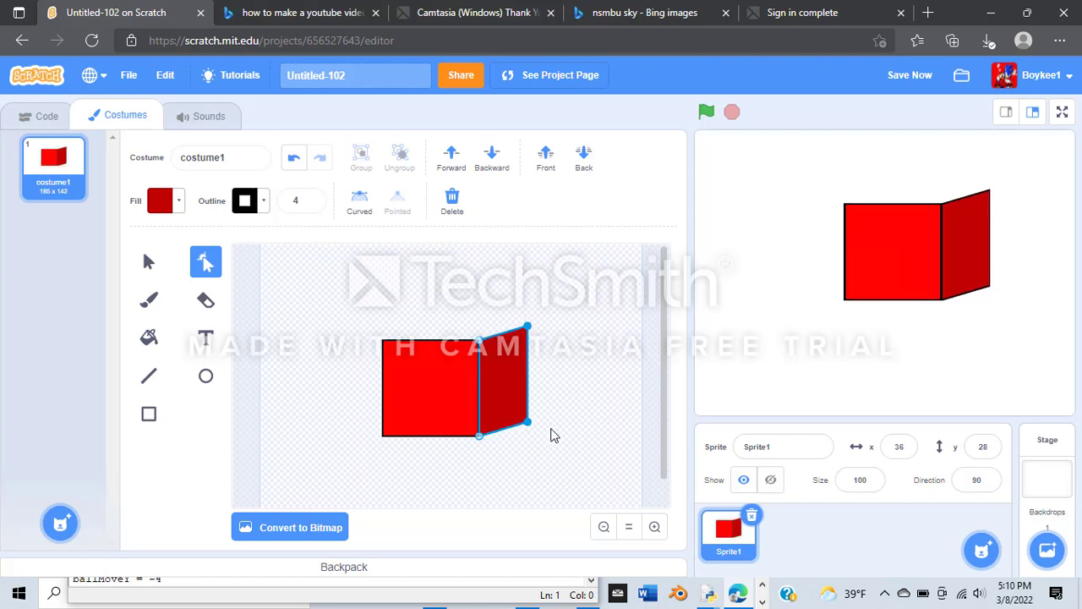
- Shift the side face's two outer corner points slightly inward to make the face narrower
key("Left")
key("Left")
key("Left")
key("Left")
key("Left")
key("Left")
key("Left")
key("Left")
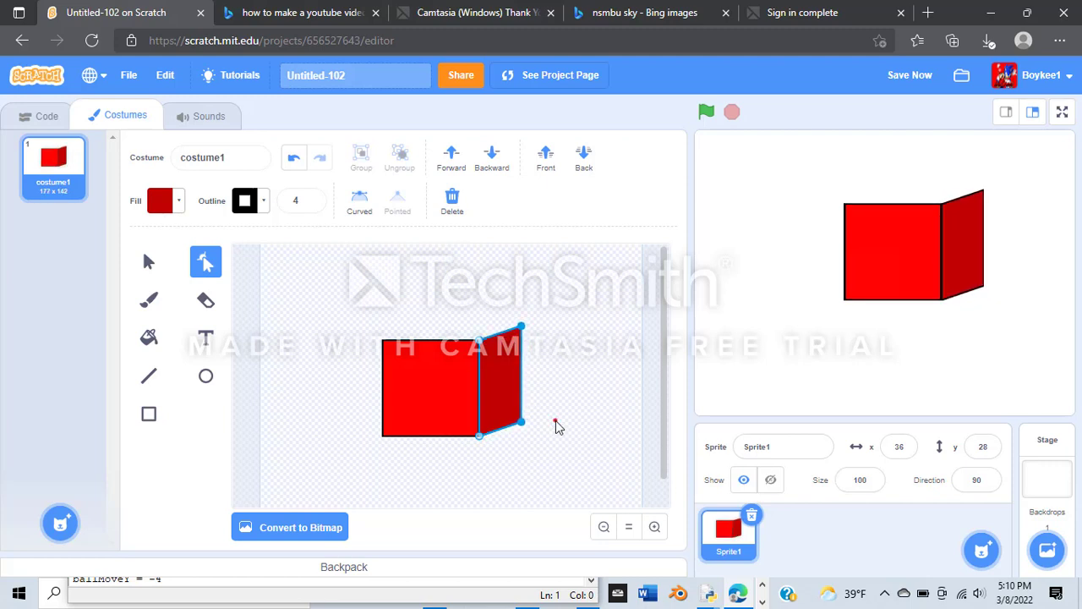
left_click(557, 426)
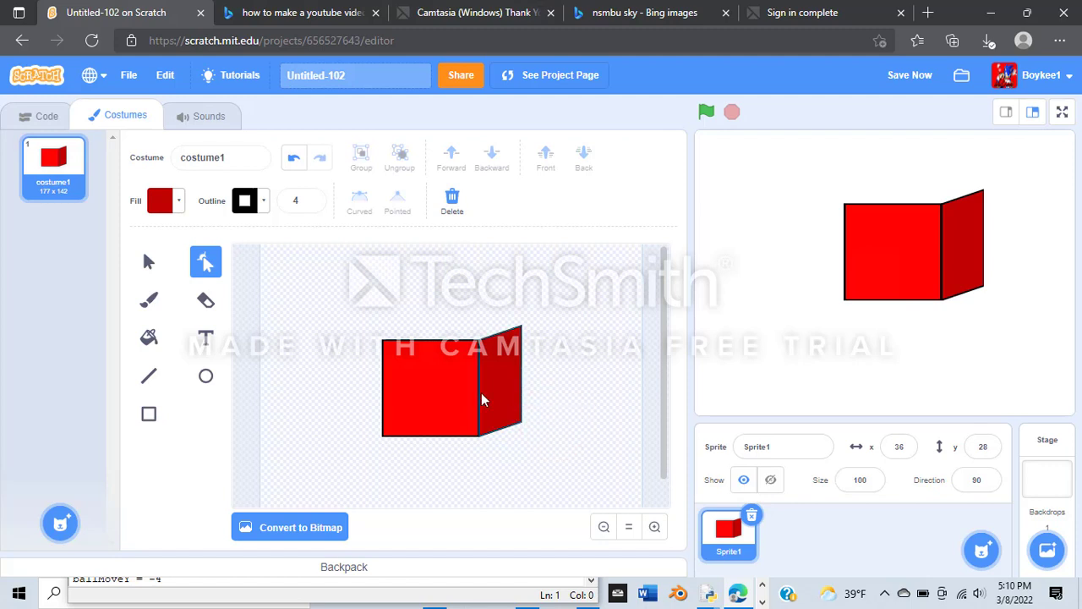
- Draw a dark red rectangle and place it directly on the front face's top edge, flush with its left side
left_click(148, 418)
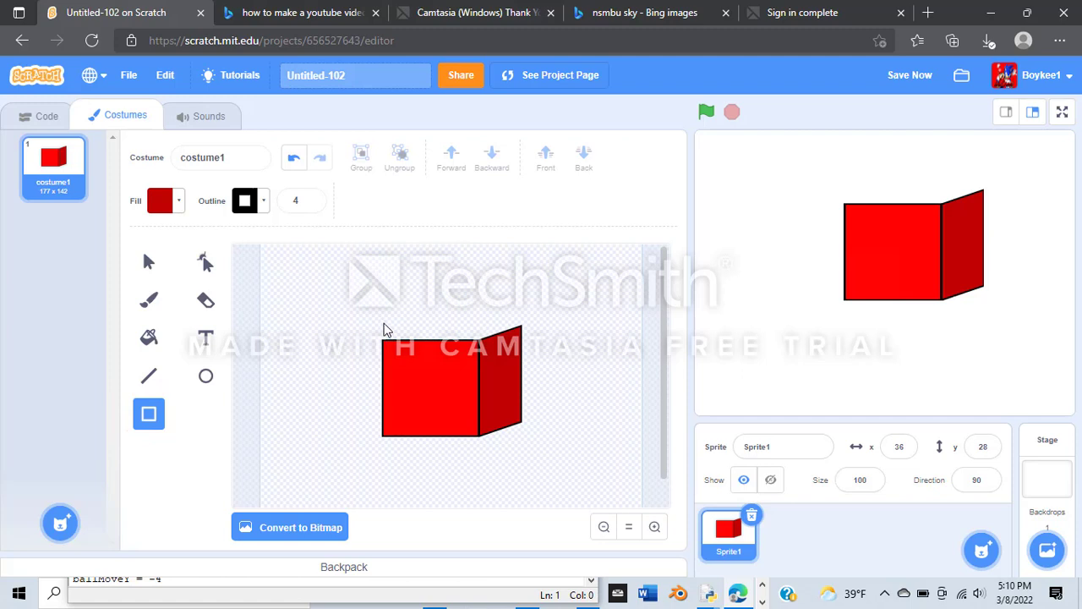
left_click_drag(381, 323, 484, 422)
mouse_move(487, 349)
left_mouse_down()
mouse_move(493, 433)
mouse_move(435, 435)
mouse_move(437, 328)
left_mouse_up()
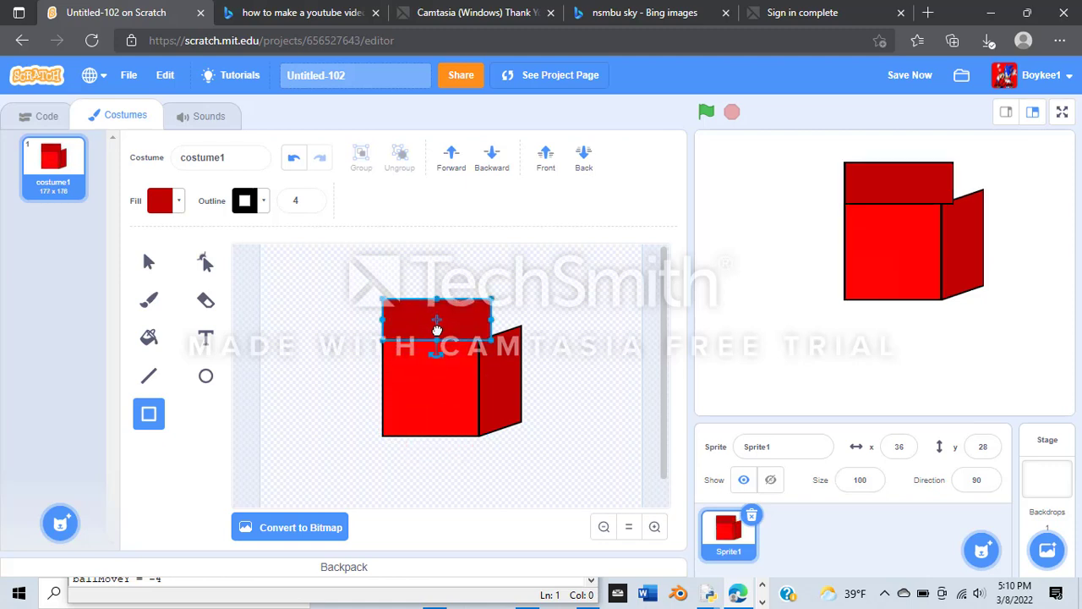
- Reshape the upper rectangle into the cube's slanted top face, matching its corners to the front and side faces and lowering its back-left corner inward
left_click(212, 258)
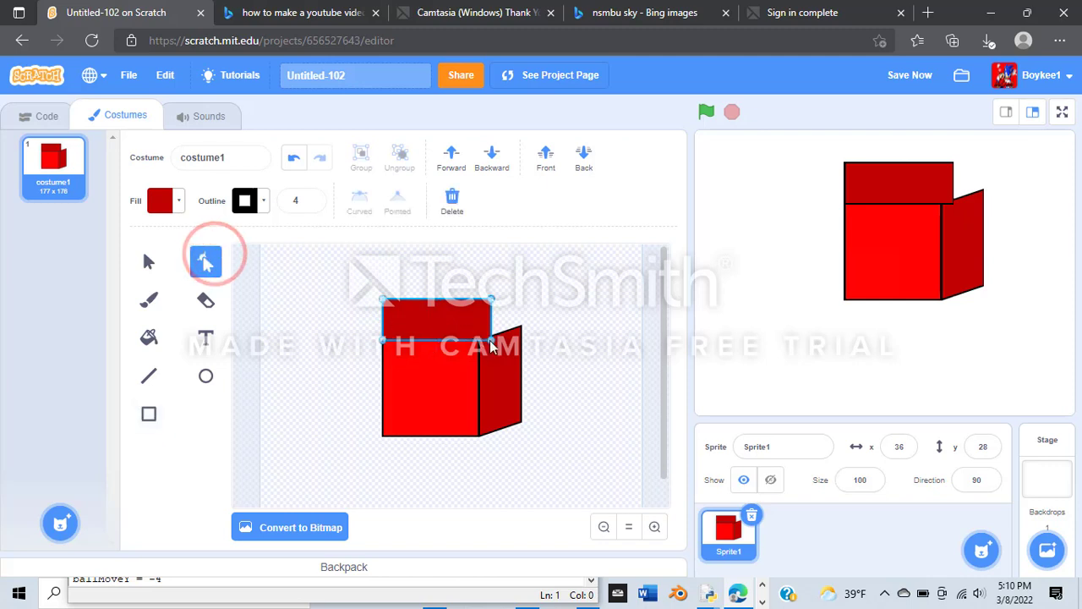
left_click(488, 338)
left_click_drag(487, 341, 519, 327)
left_click(519, 327)
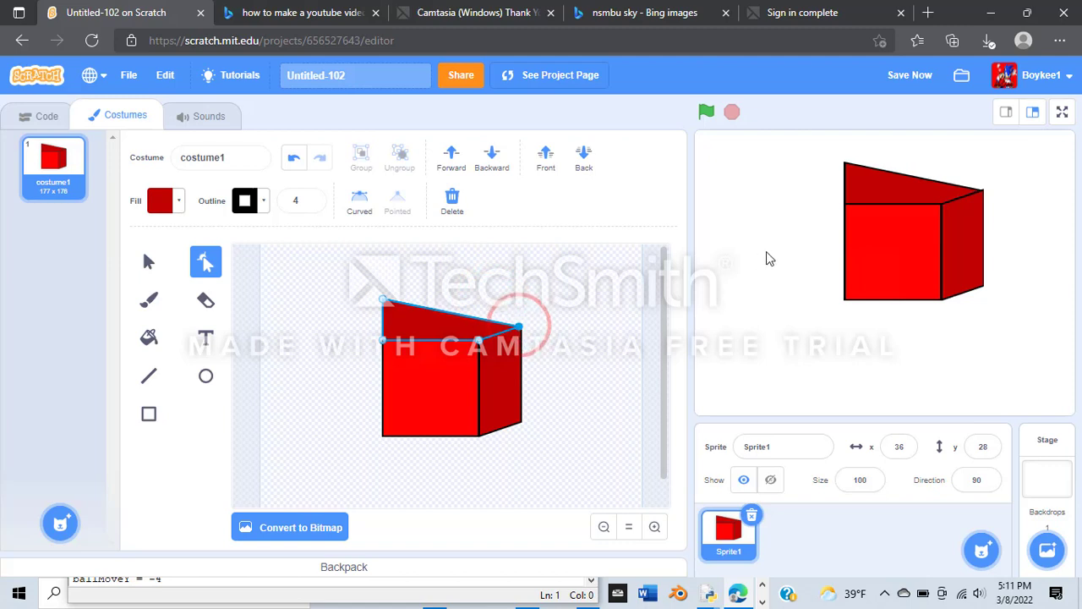
left_click_drag(519, 326, 520, 325)
left_click(522, 327)
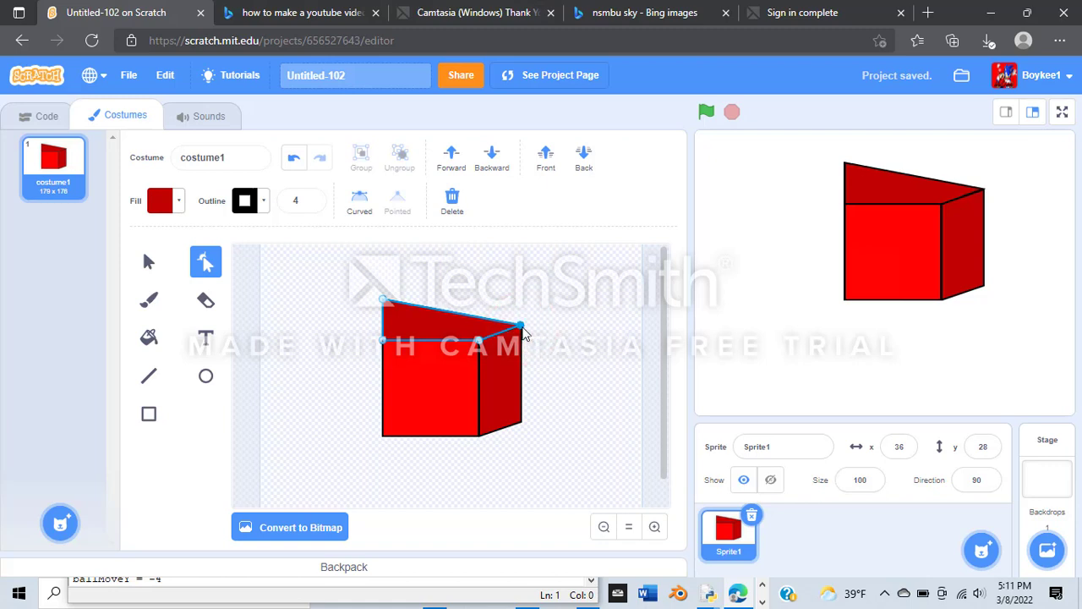
left_click(520, 327)
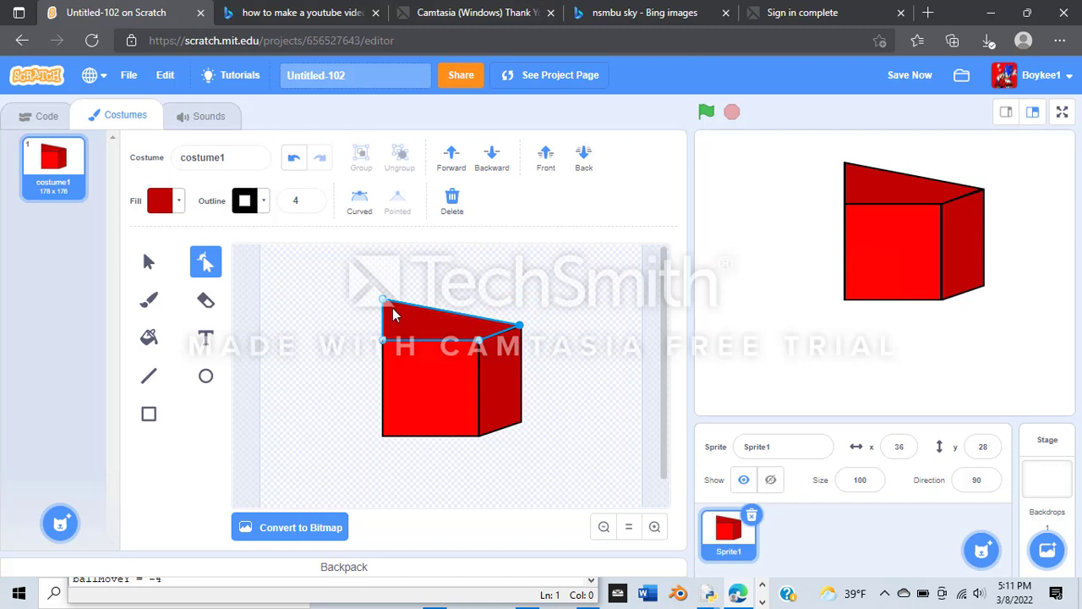
left_click_drag(383, 302, 409, 328)
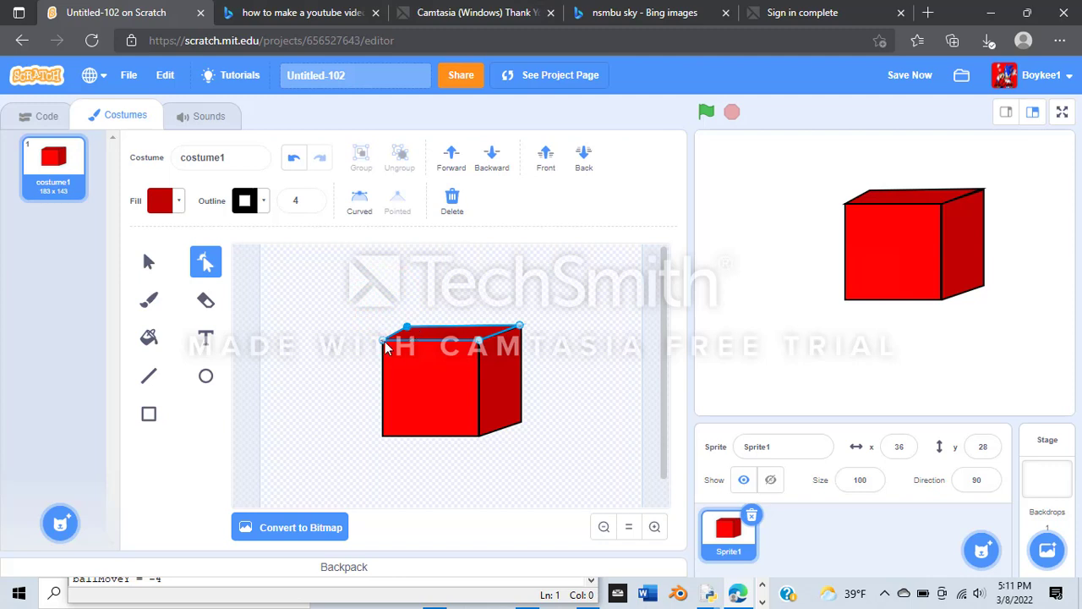
left_click_drag(385, 345, 387, 341)
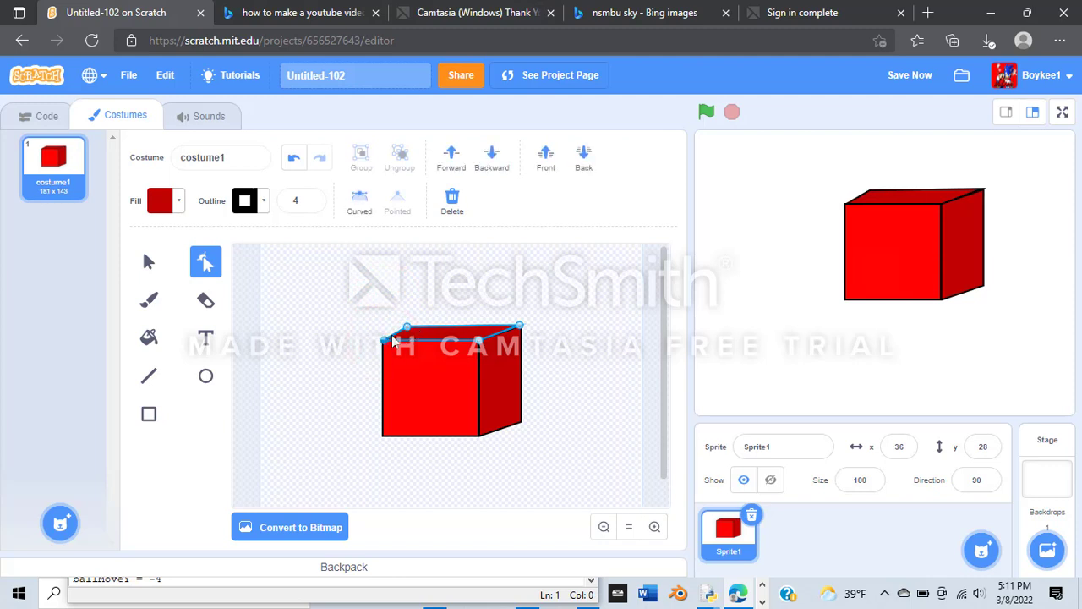
- Nudge the front face's two left corner points slightly inward to line up with the top face
left_click(404, 367)
left_click(384, 341)
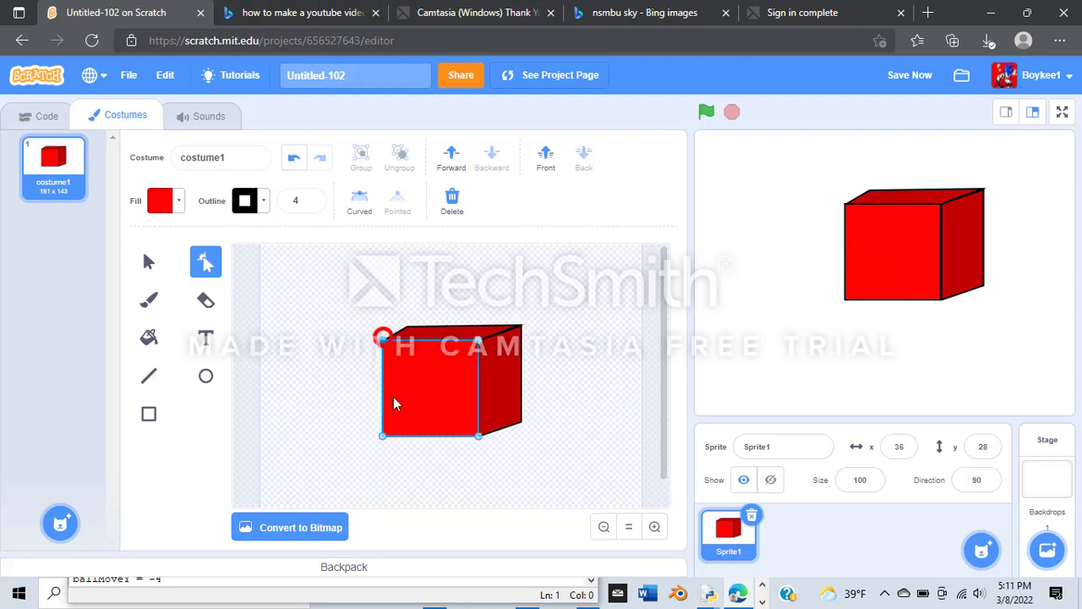
left_click_drag(381, 441, 383, 440)
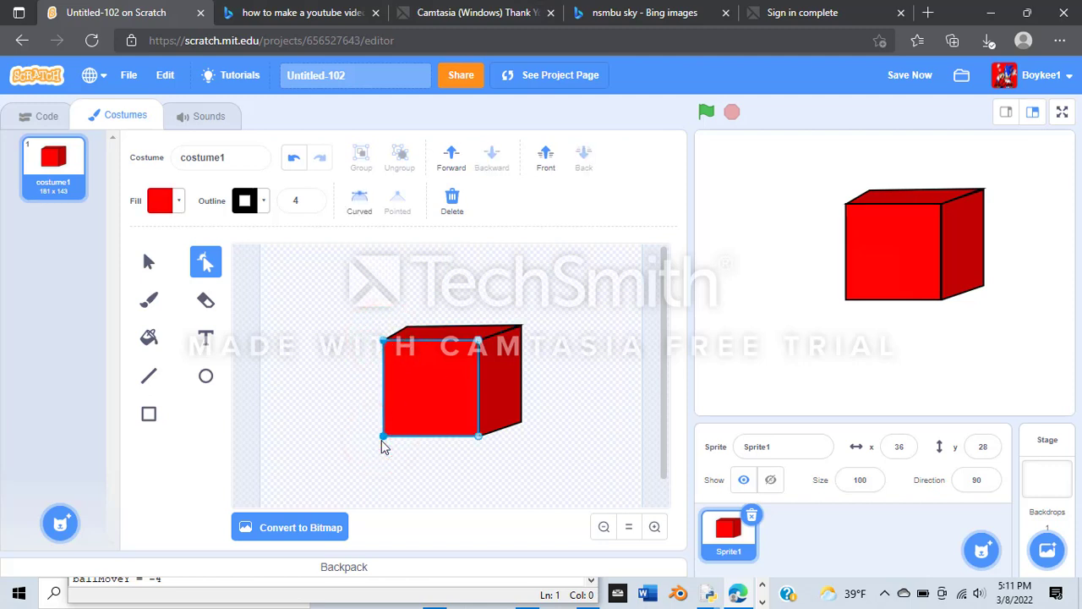
- Nudge the top face's back-right corner point slightly down to meet the side face's upper corner
left_click(490, 328)
left_click(519, 326)
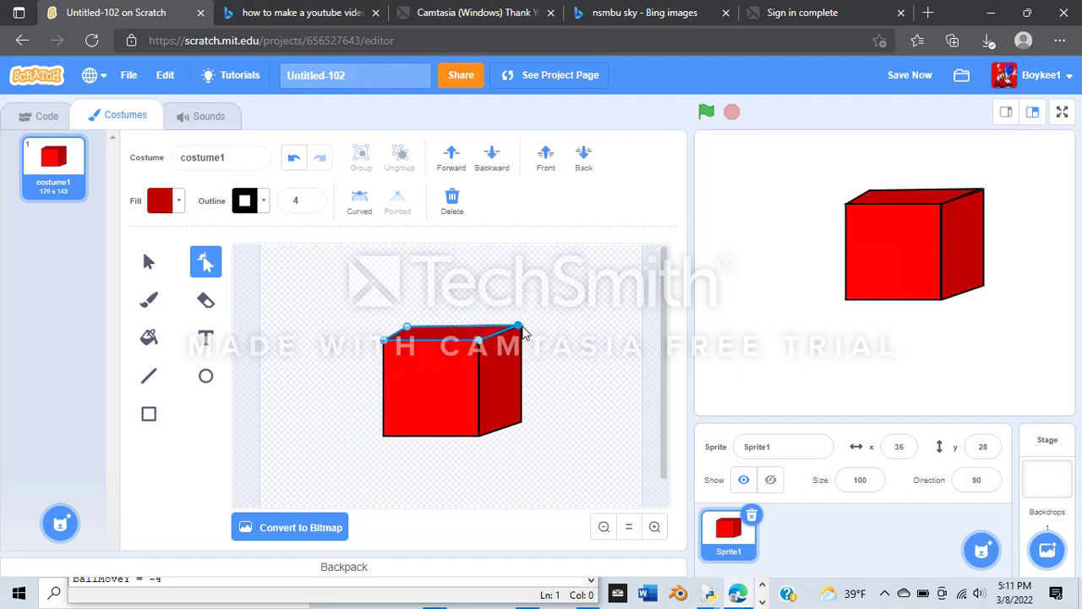
key("Down")
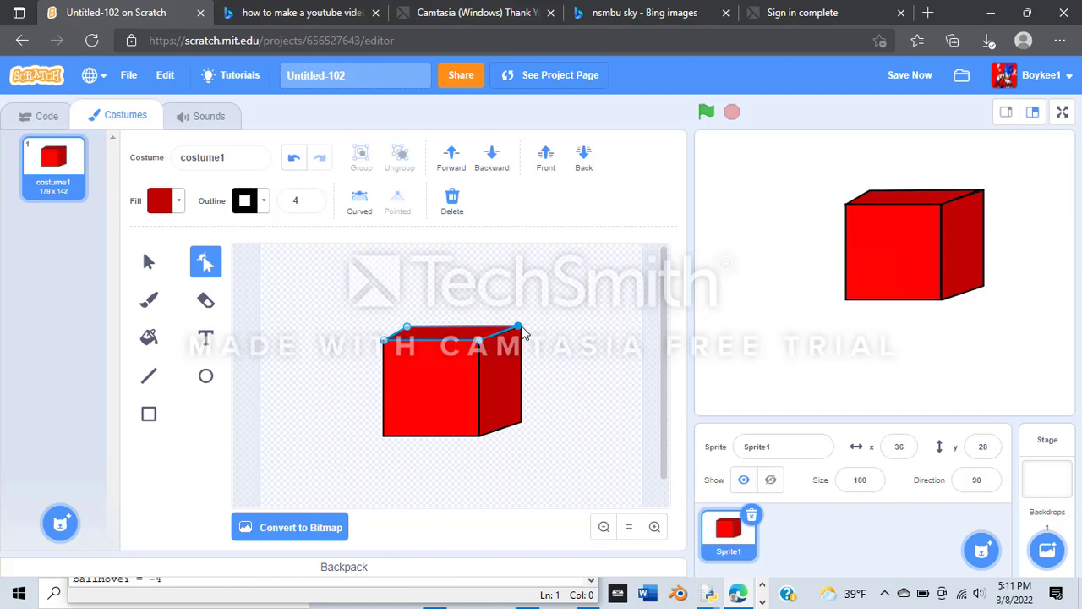
left_click(533, 315)
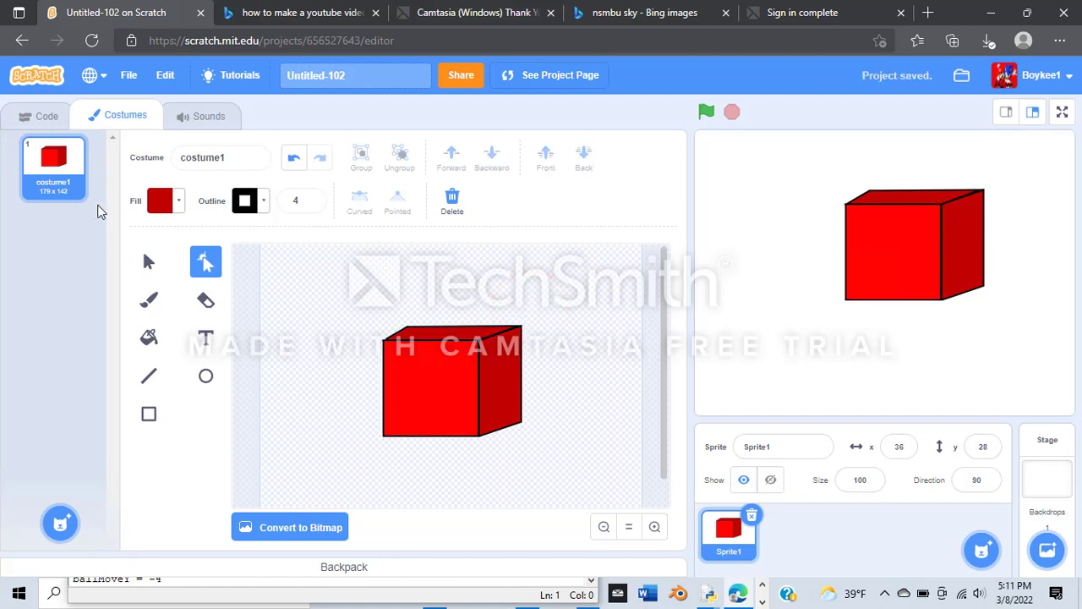
- Darken the top face's fill to a deeper red than the side face
left_click(410, 335)
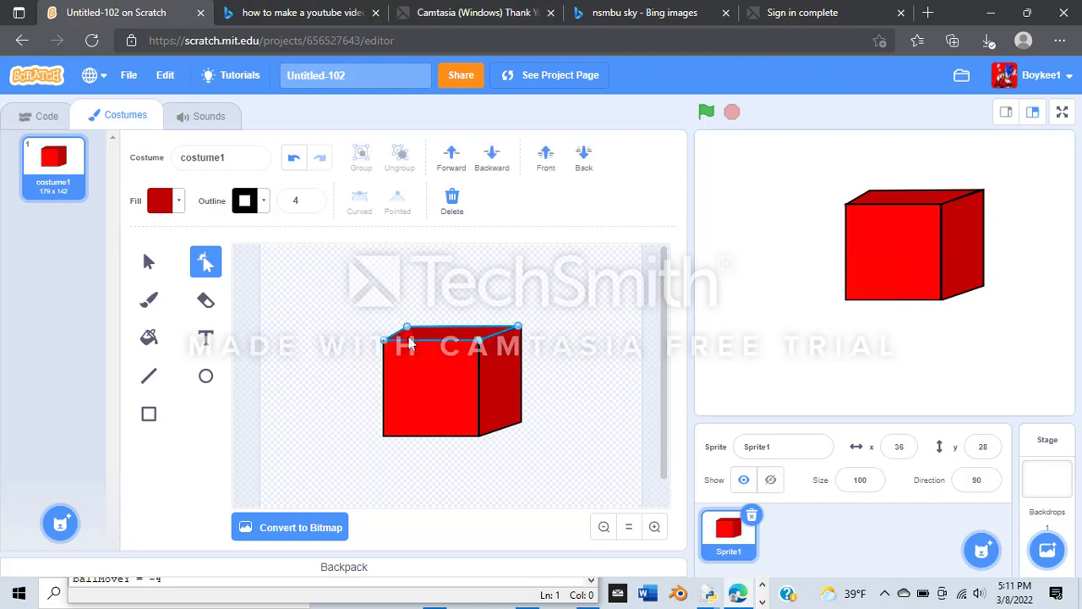
left_click(142, 262)
left_click(165, 199)
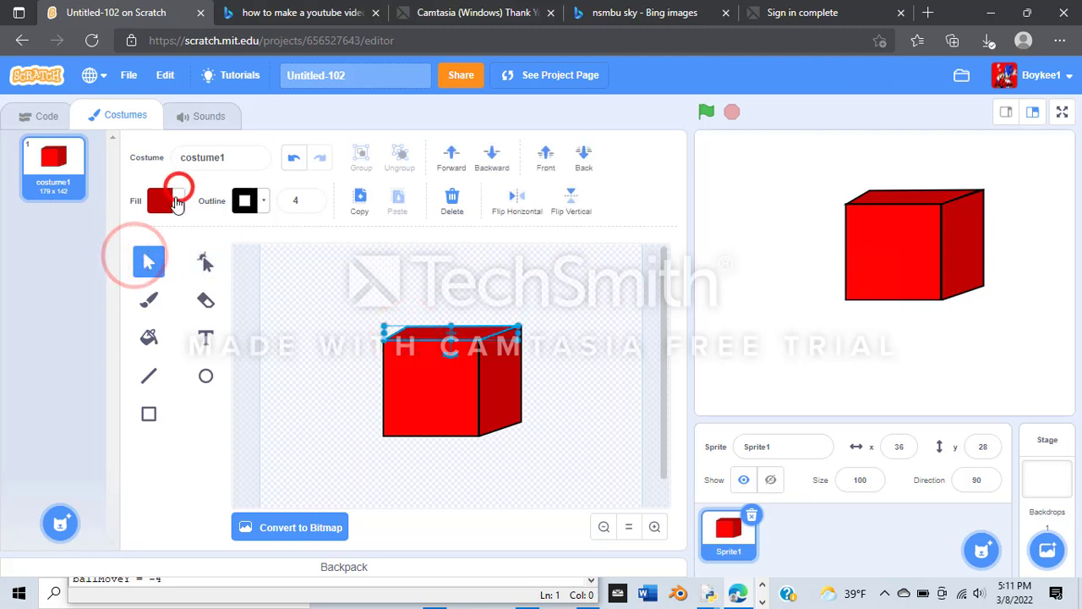
left_click_drag(183, 383, 169, 382)
left_click(427, 440)
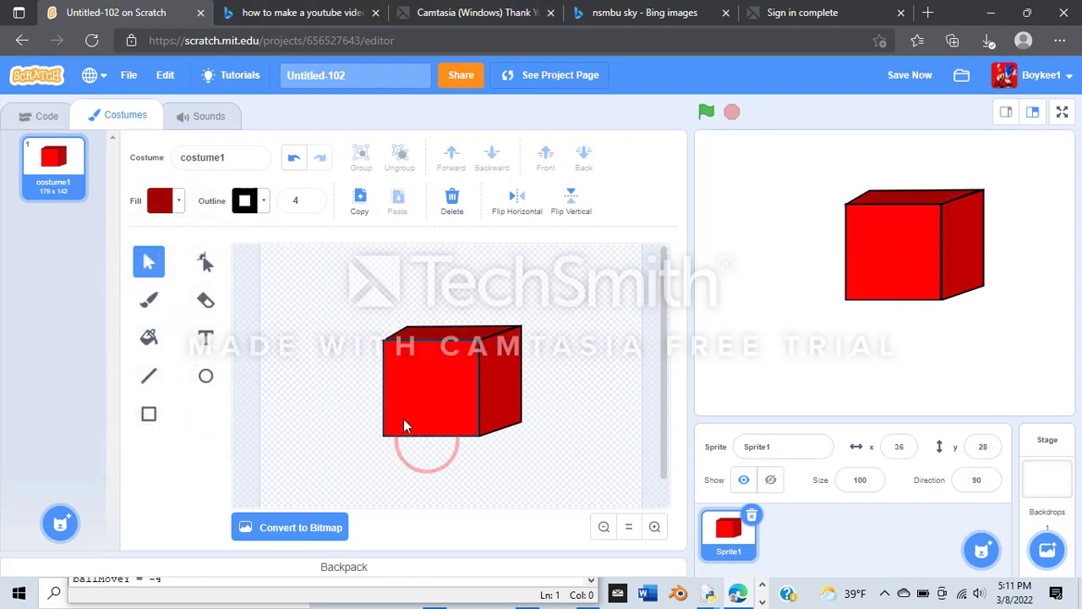
left_click(338, 372)
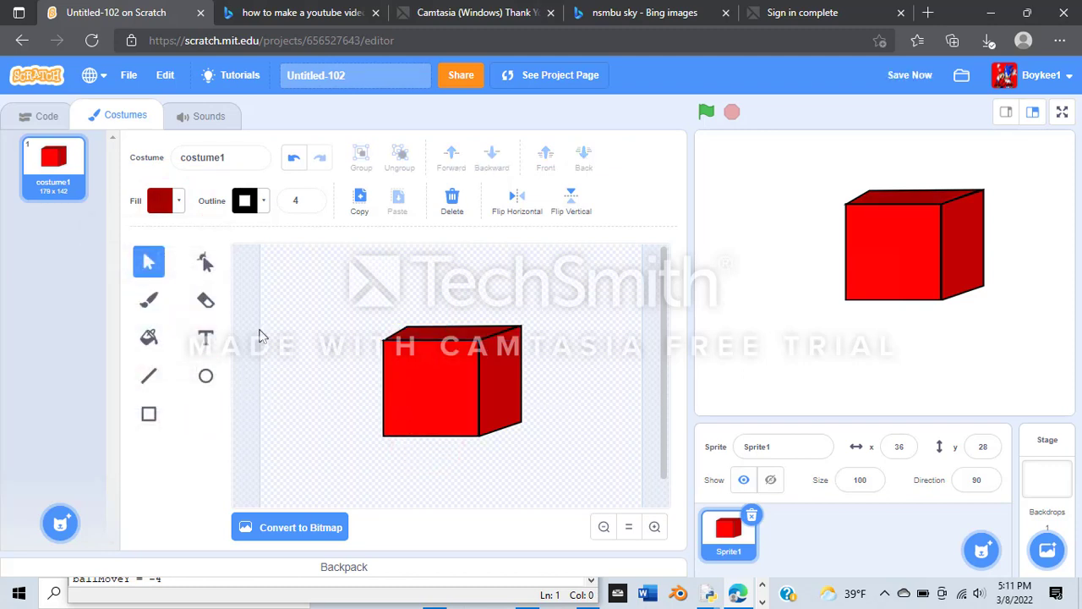
- Duplicate costume1 and shorten the front face in the copy by lowering its top edge
right_click(35, 145)
left_click(81, 169)
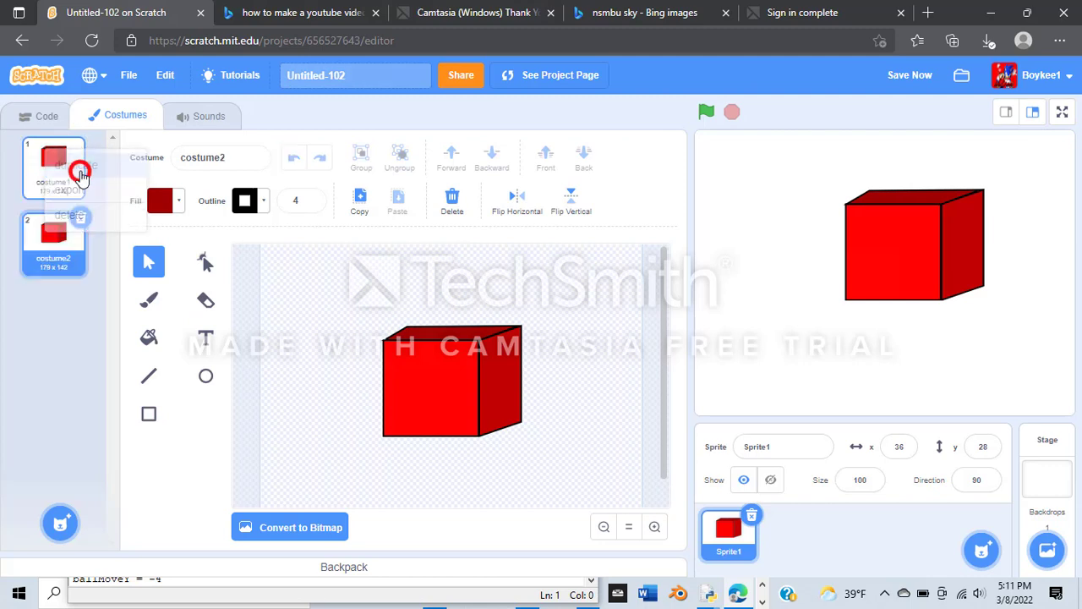
left_click(450, 395)
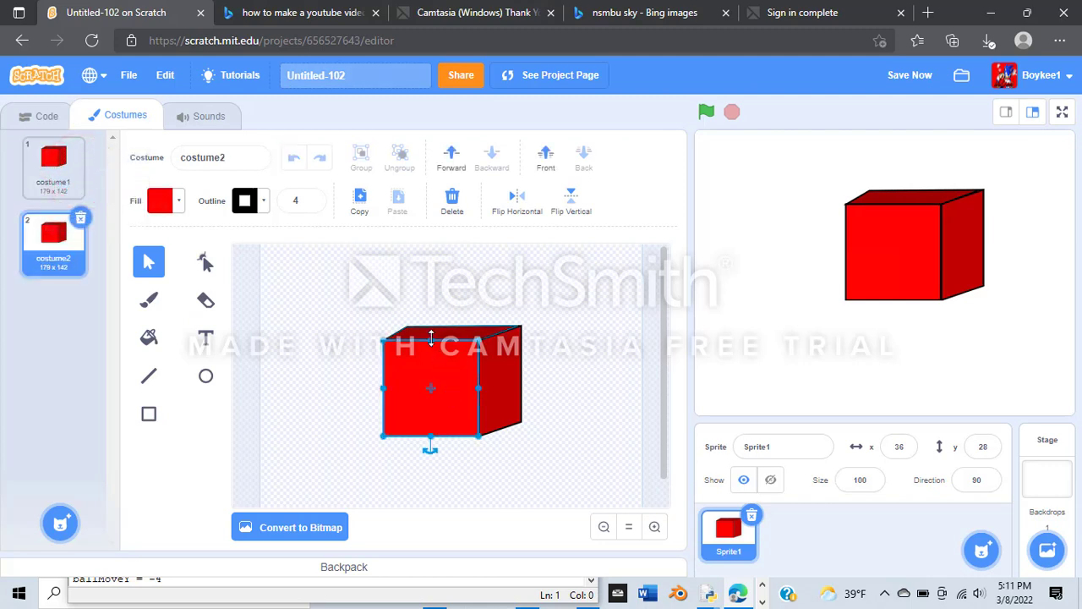
left_click_drag(429, 338, 428, 363)
- Shorten the side face from above to match the front face, and stretch the top face down to meet the front face's top edge
left_click(500, 336)
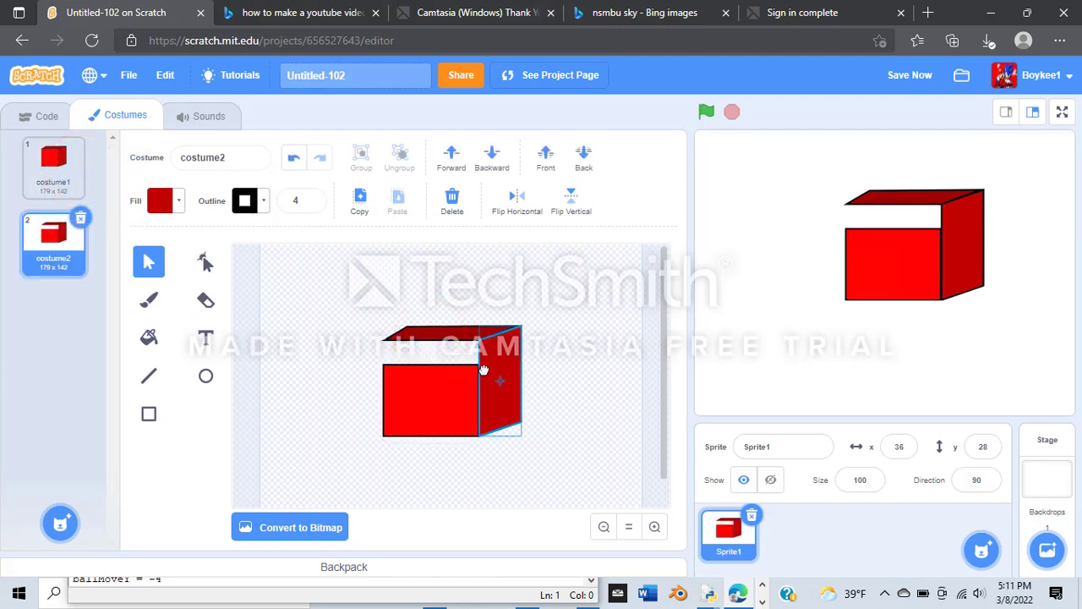
left_click(500, 335, "shift")
key("ctrl+a")
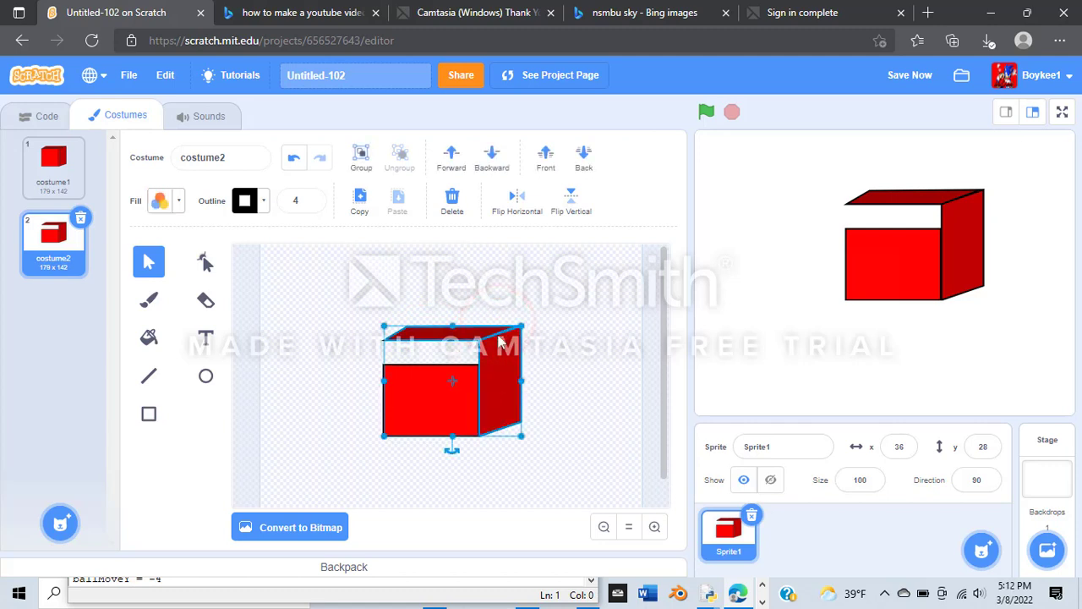
left_click(583, 374)
left_click(500, 343)
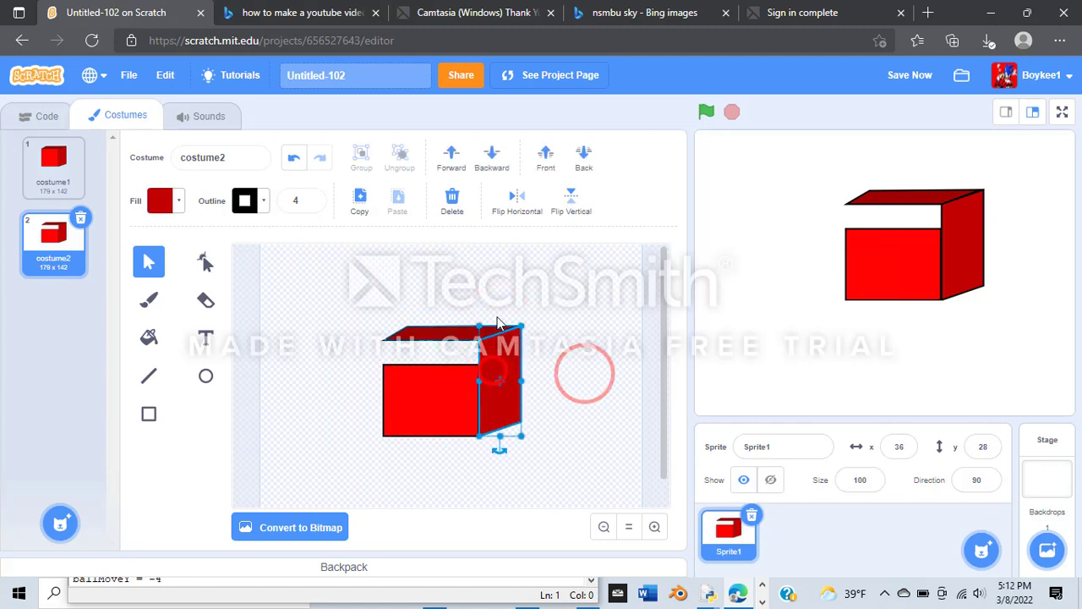
left_click_drag(499, 327, 501, 356)
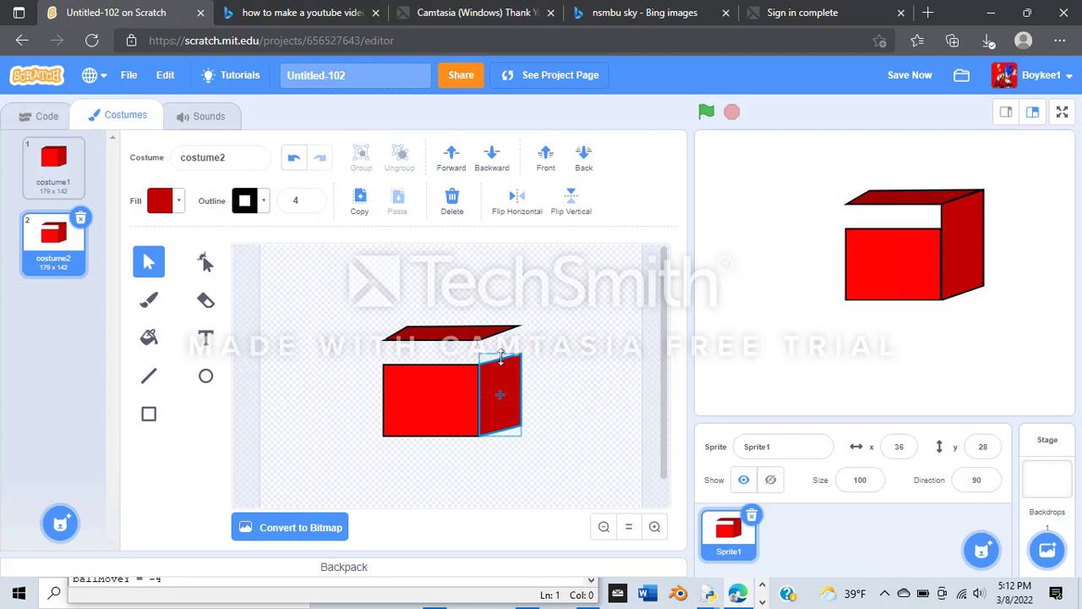
left_click_drag(501, 355, 500, 355)
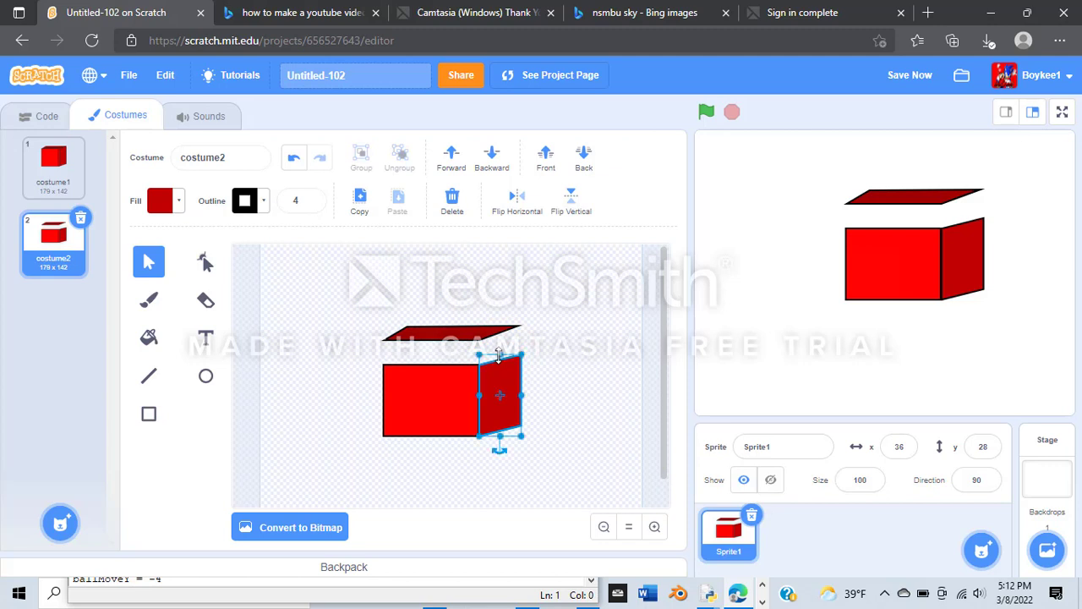
left_click(444, 332)
left_click_drag(451, 343, 448, 366)
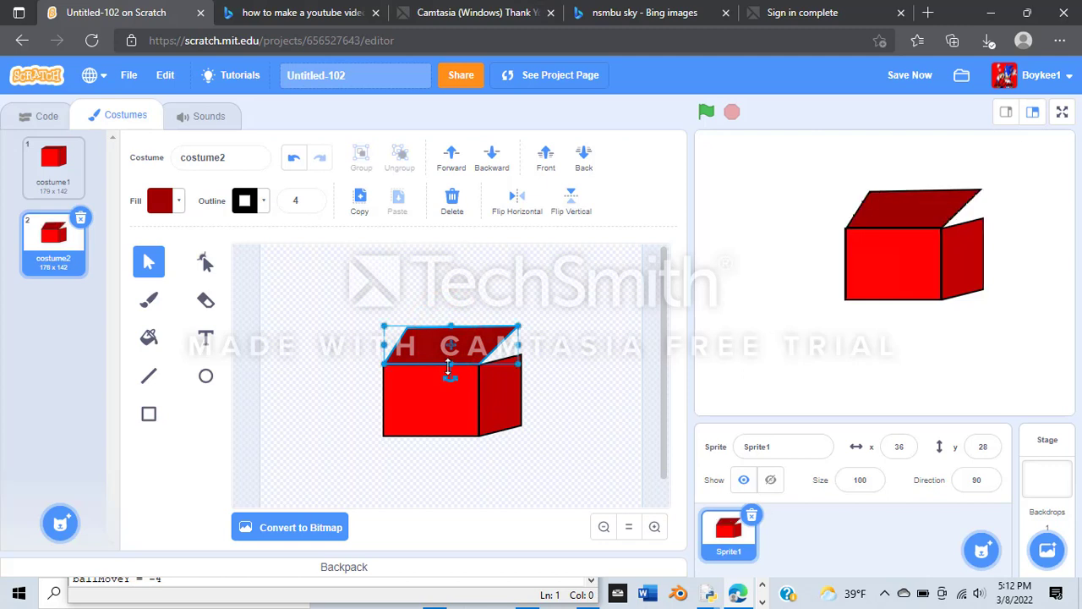
- Reshape the side face by raising its upper outer corner to the top face's back-right corner and lifting its lower outer corner
left_click(505, 402)
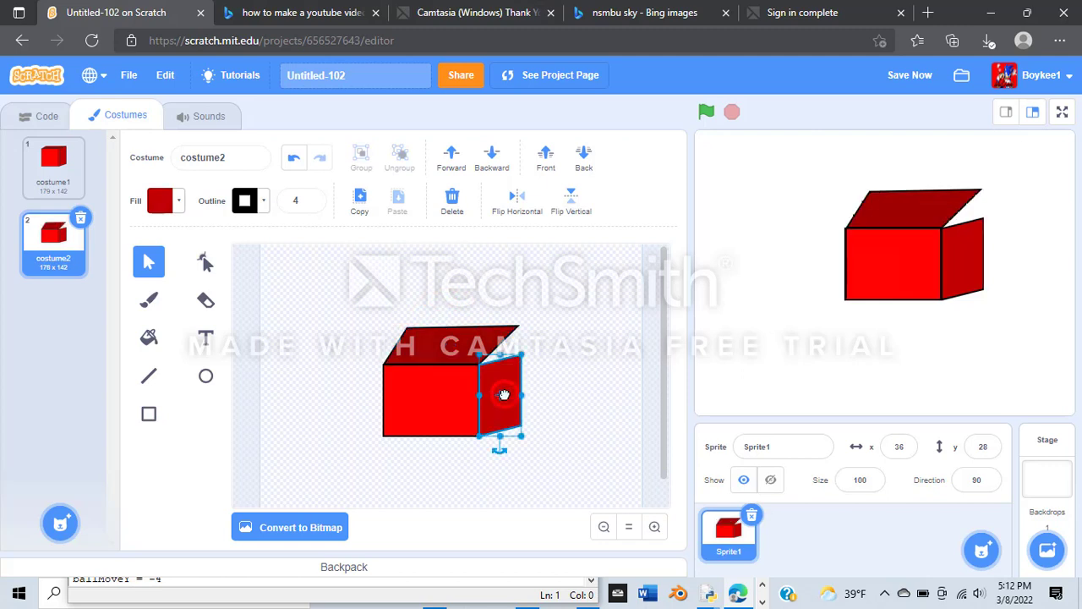
left_click(205, 262)
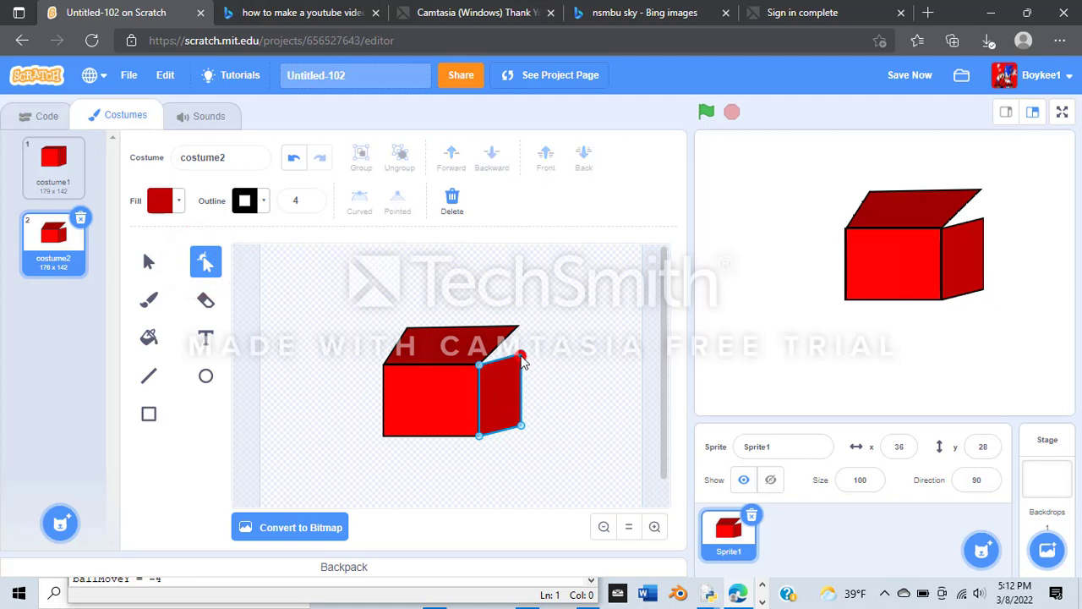
left_click_drag(521, 356, 519, 327)
left_click(543, 321)
left_click(522, 345)
left_click(528, 315)
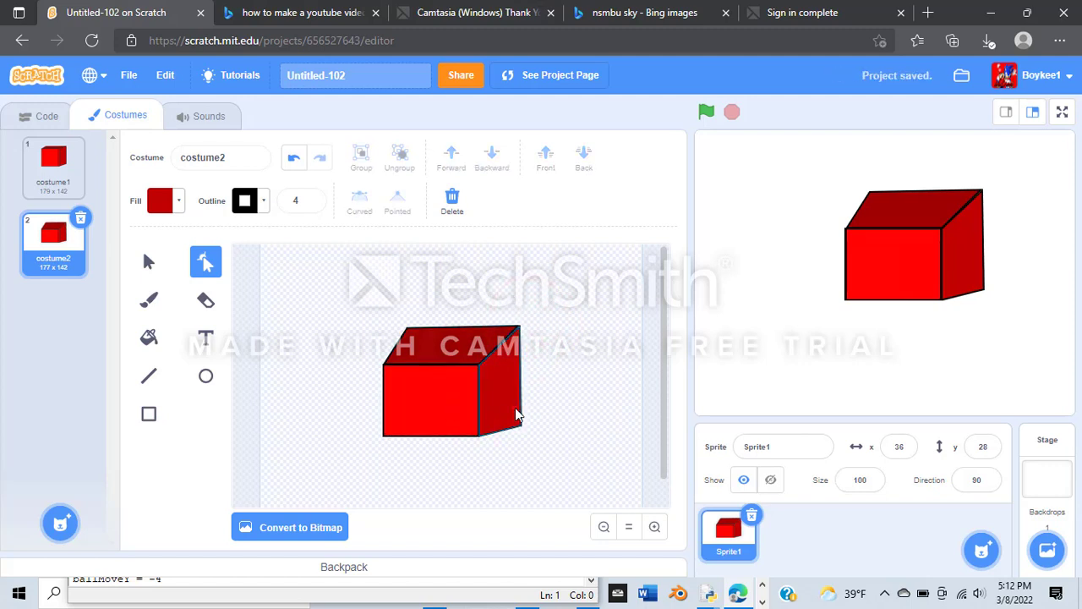
mouse_move(517, 415)
left_mouse_down()
mouse_move(519, 428)
mouse_move(519, 403)
left_mouse_up()
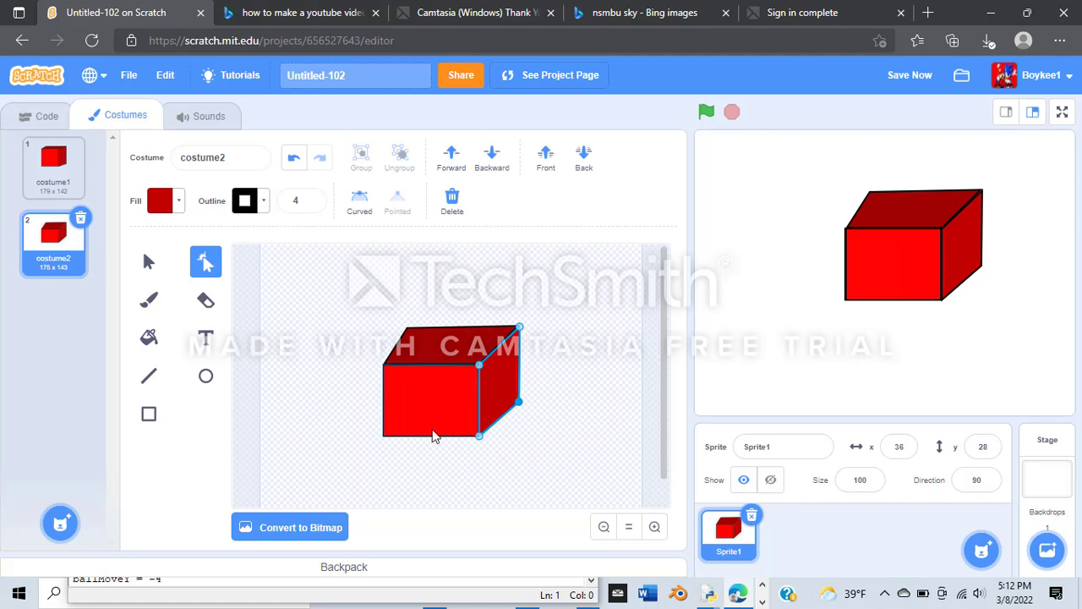
- Compare the reshaped cube in costume2 with the original in costume1
left_click(475, 434)
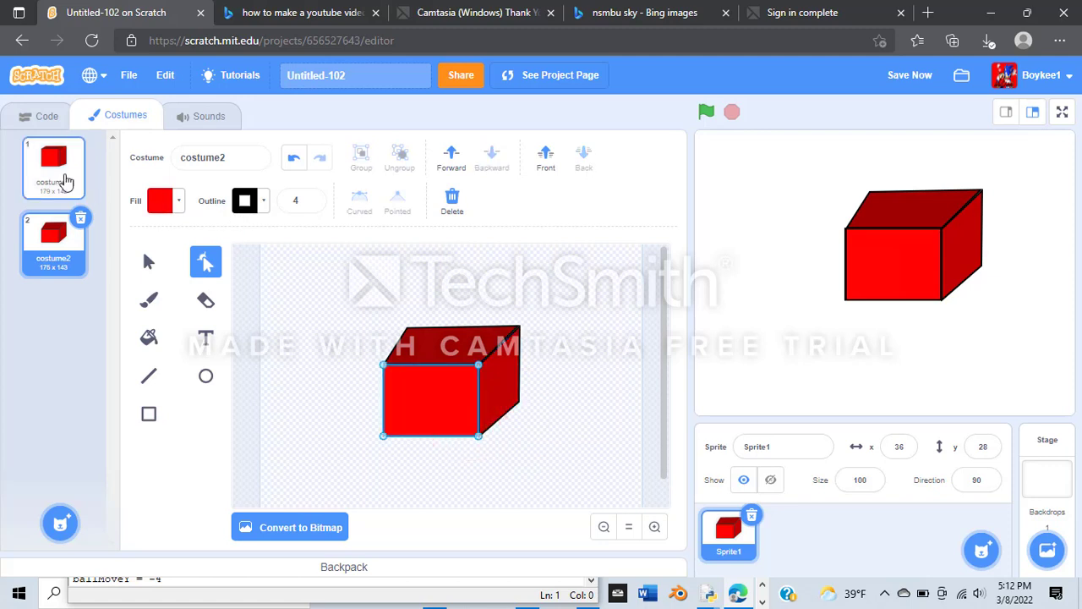
left_click(58, 201)
left_click(64, 221)
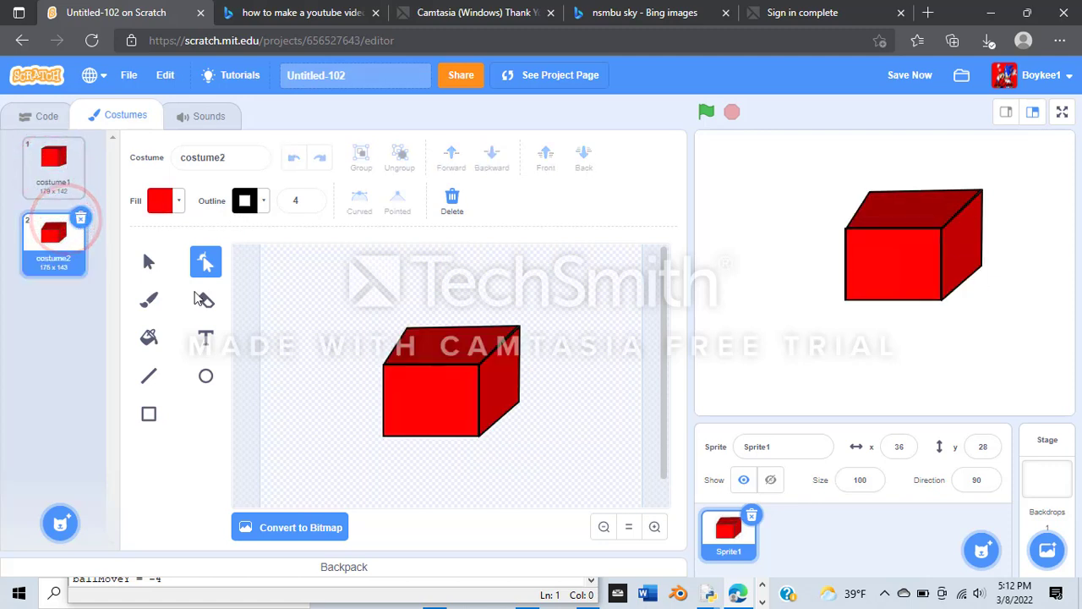
- Try to lower the bottom corner points of the front face together with the side face's lower front corner
left_click(398, 417)
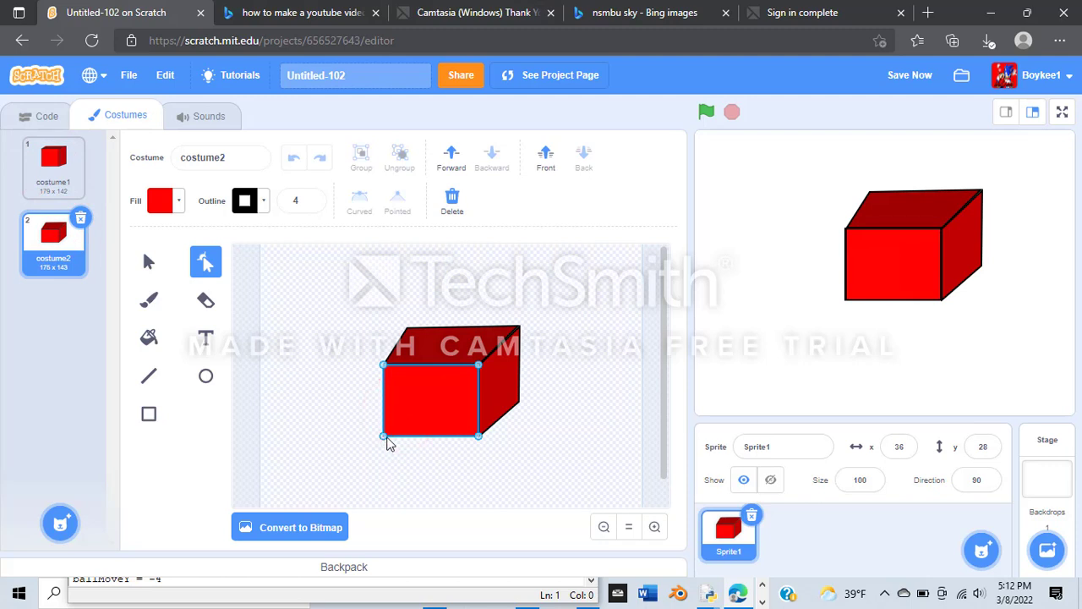
left_click(480, 440)
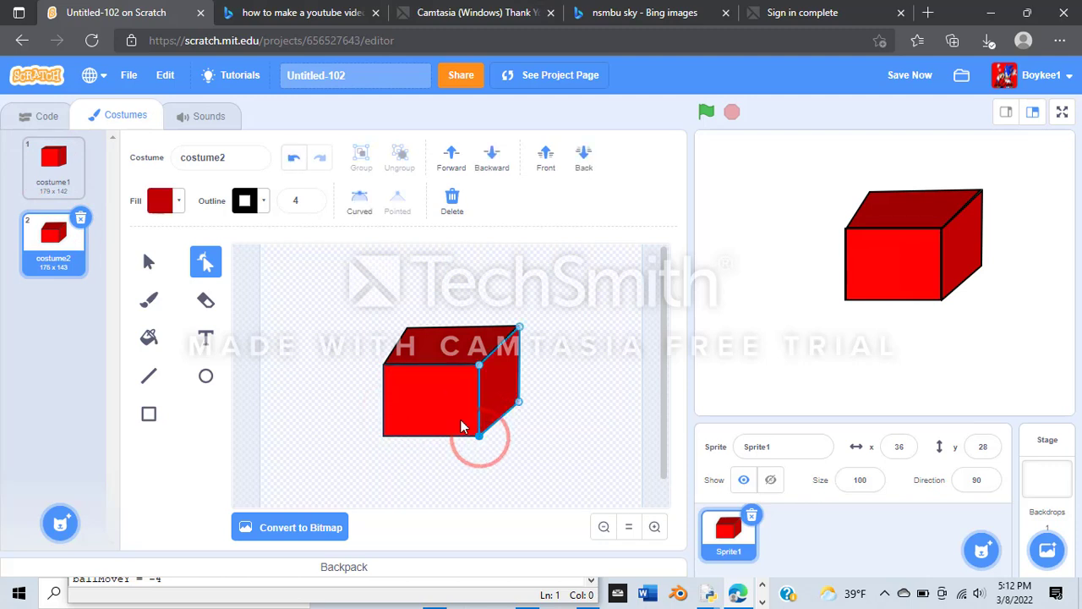
left_click(463, 432, "shift")
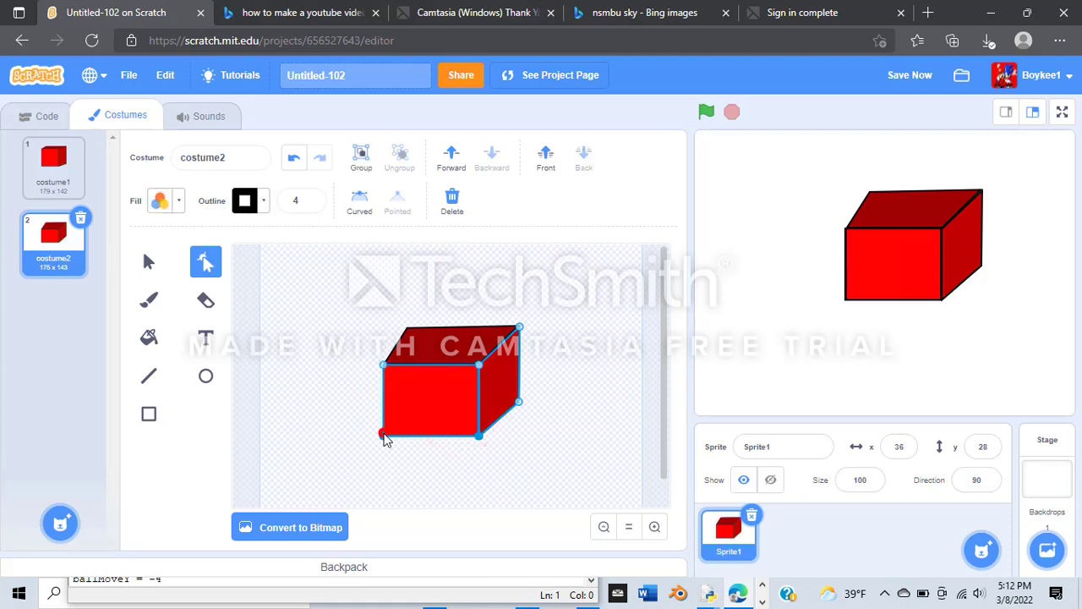
left_click_drag(385, 438, 387, 444)
left_click_drag(478, 438, 479, 448)
key("ctrl+z")
key("ctrl+z")
key("ctrl+z")
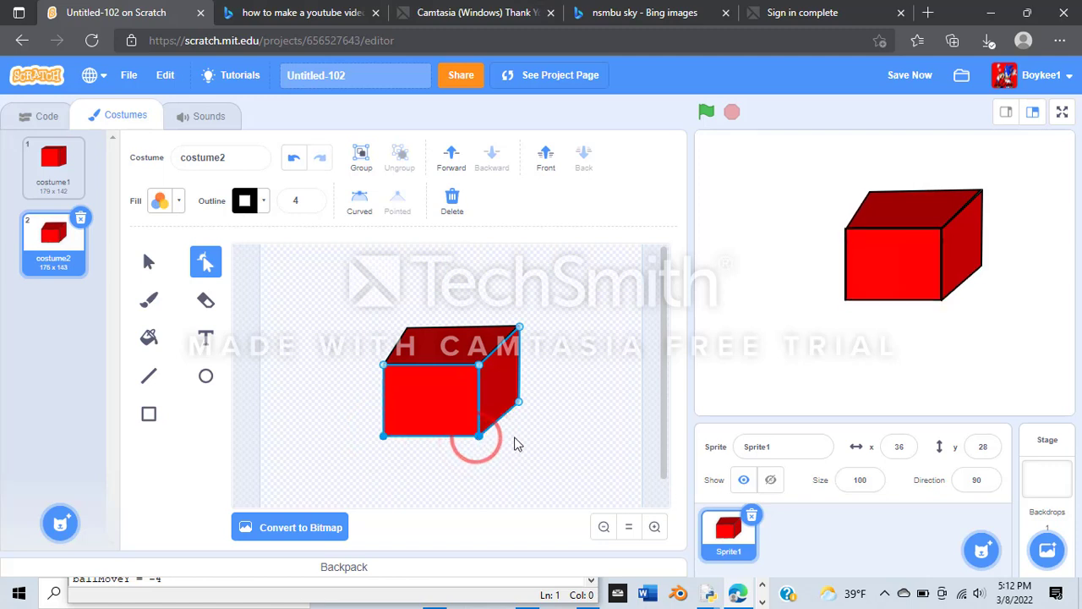
- Make the front face taller by lowering its two bottom corners together with the side face's lower front corner
left_click(513, 440)
left_click(475, 433)
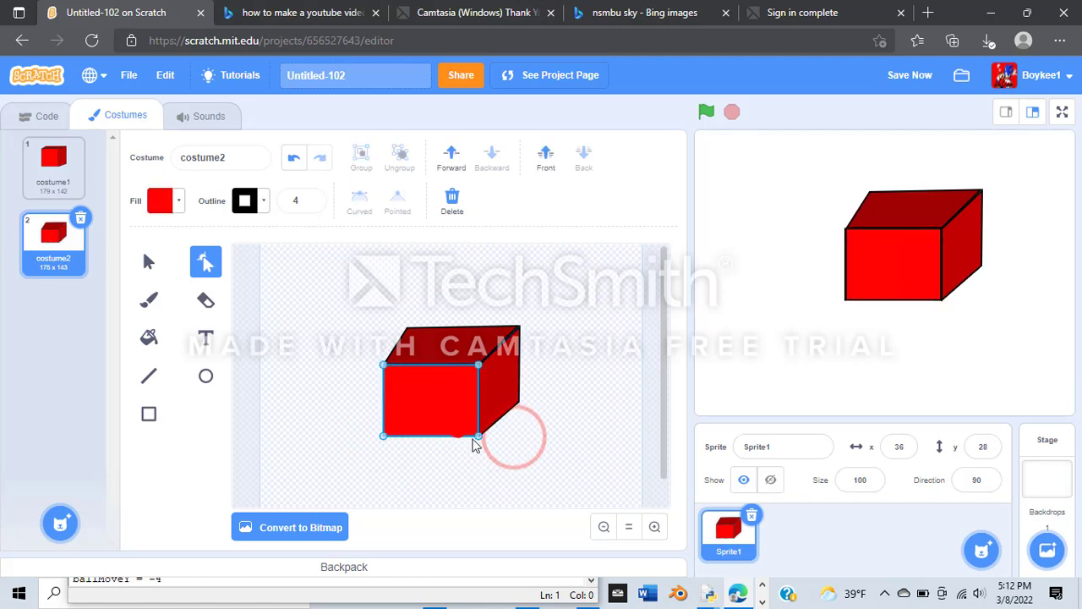
left_click(383, 437)
left_click(515, 389, "shift")
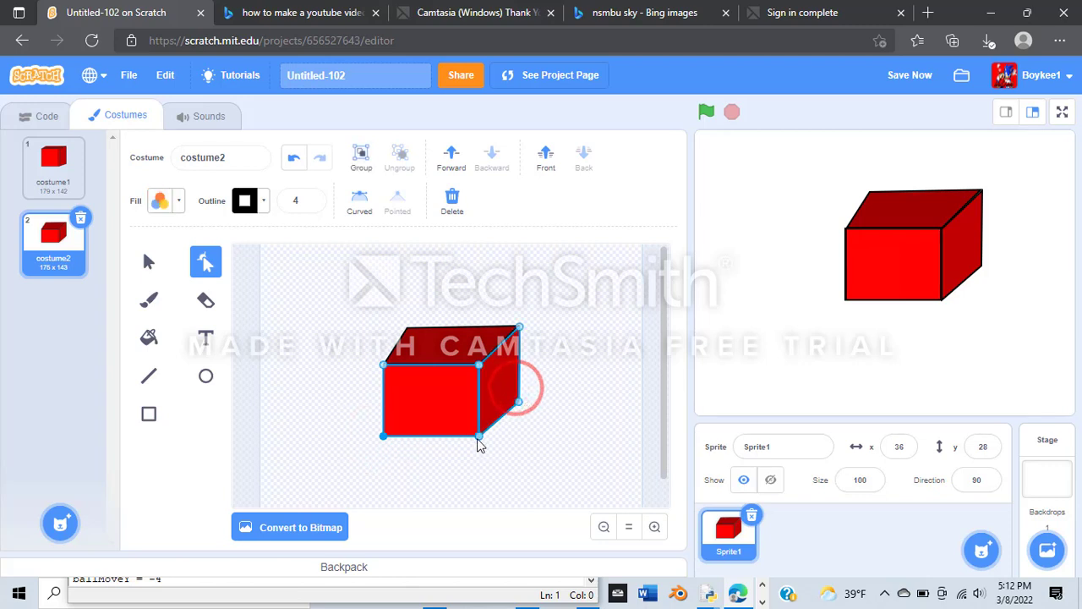
left_click(478, 438)
left_click_drag(478, 440, 478, 463)
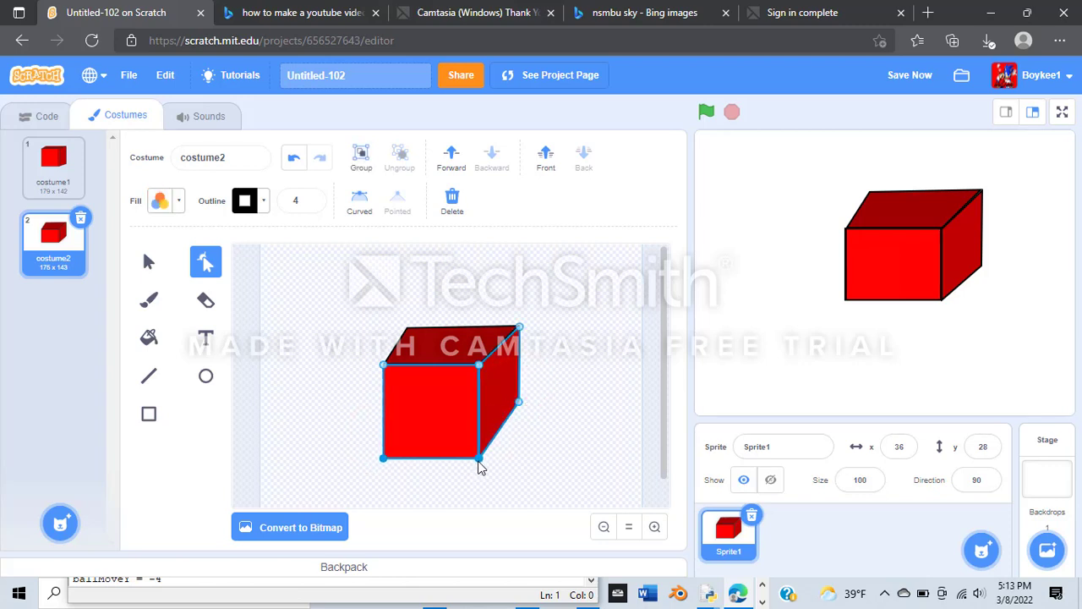
- Switch repeatedly between costume1 and costume2 to compare the cube's two viewing angles
left_click(50, 160)
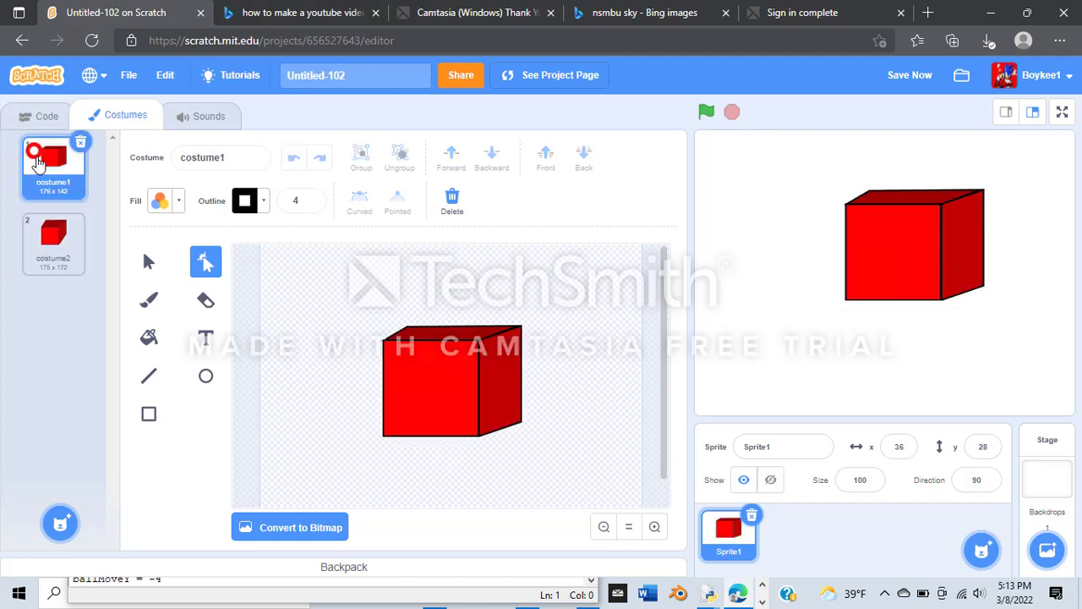
left_click(59, 233)
left_click(51, 165)
left_click(55, 232)
left_click(58, 181)
left_click(55, 233)
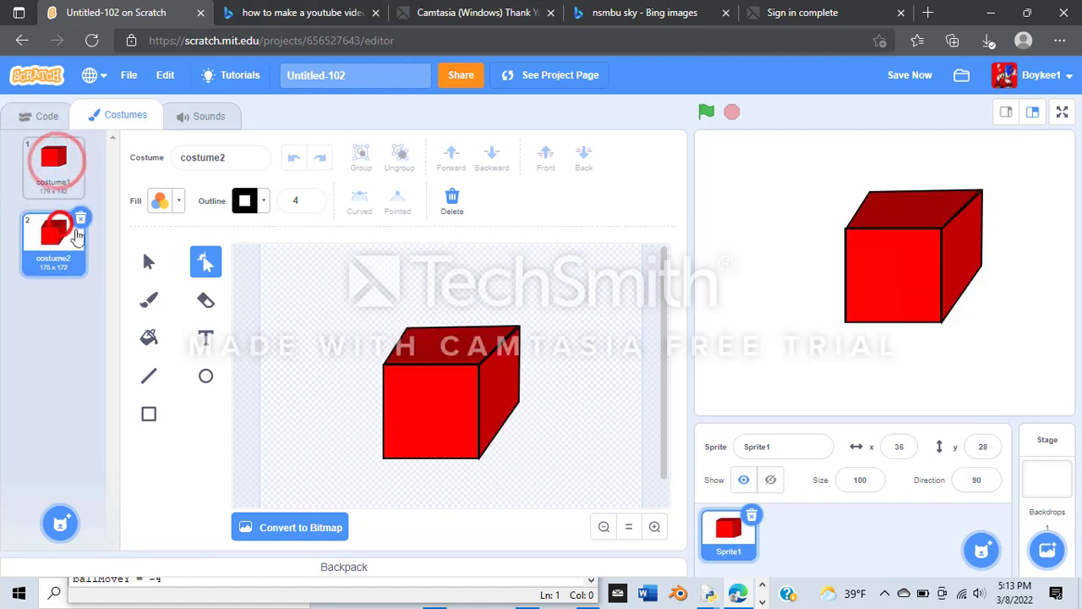
- Try to flatten the cube's top face in costume2 by lowering its back edge
left_click(476, 350)
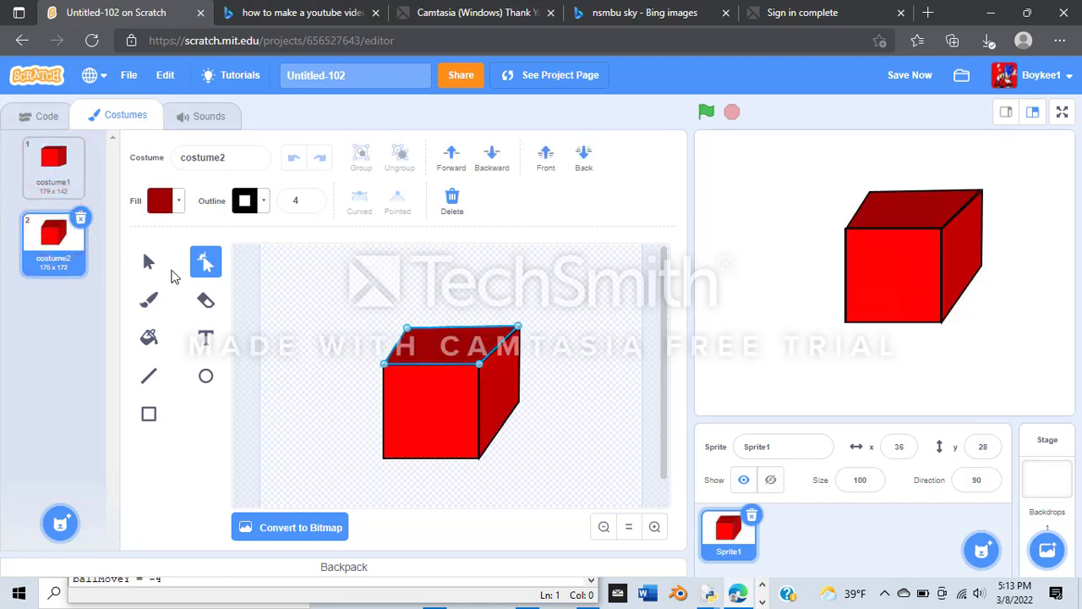
left_click(149, 261)
left_click(449, 325)
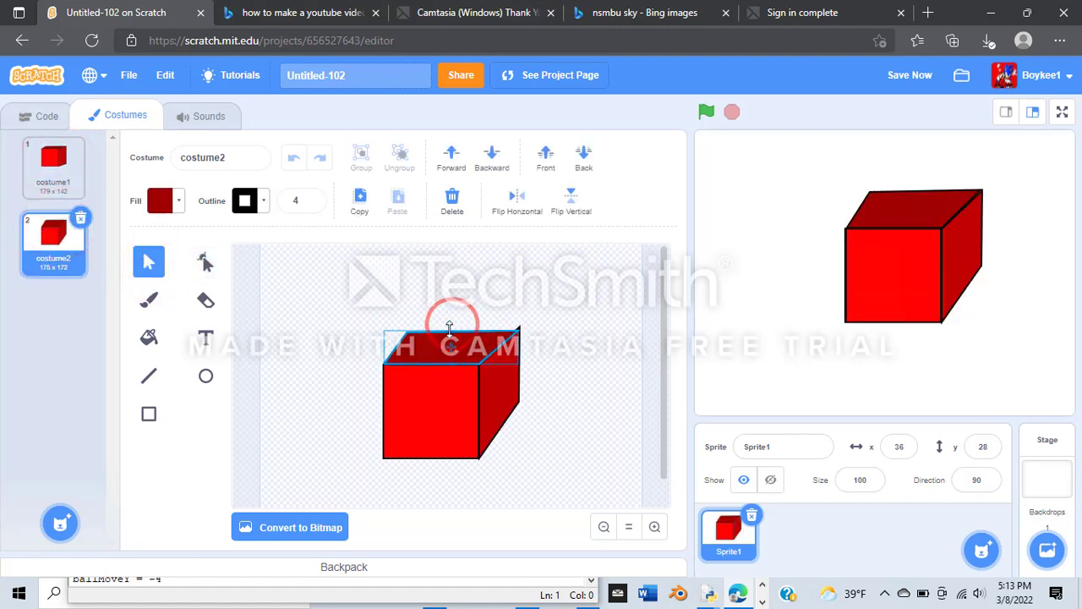
left_click_drag(449, 326, 447, 327)
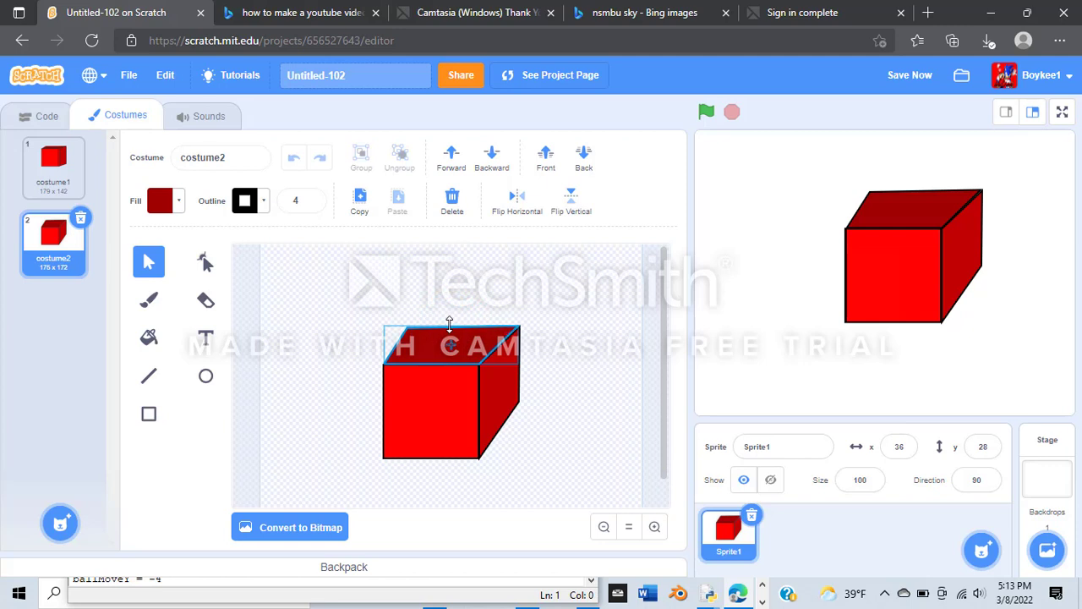
left_click(249, 317)
- Make the top face shallower by moving its two back corner points slightly down and to the left
left_click(205, 261)
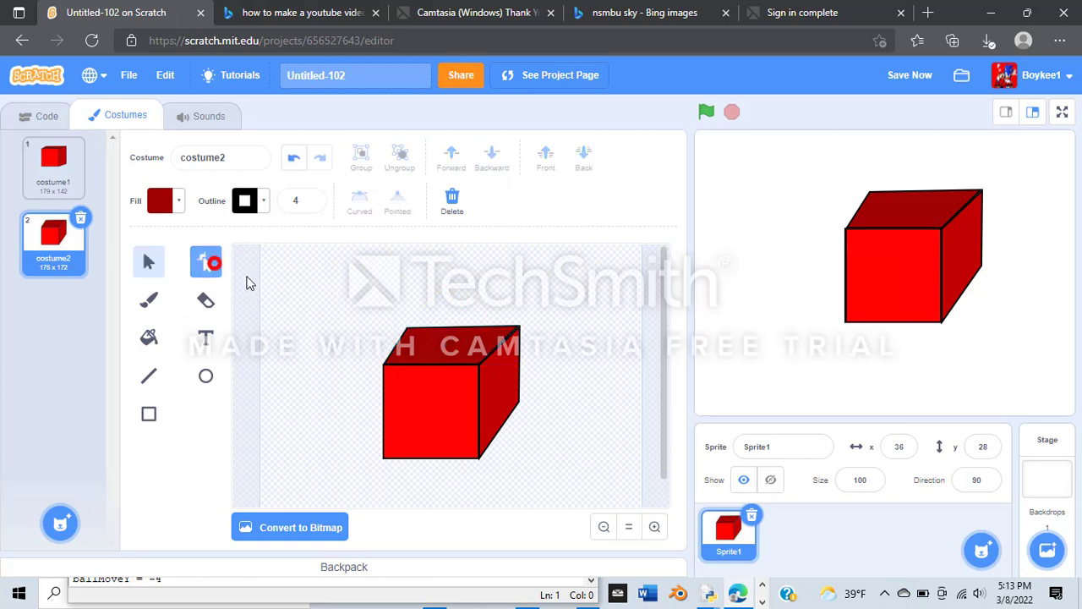
left_click(449, 327)
left_click(518, 328)
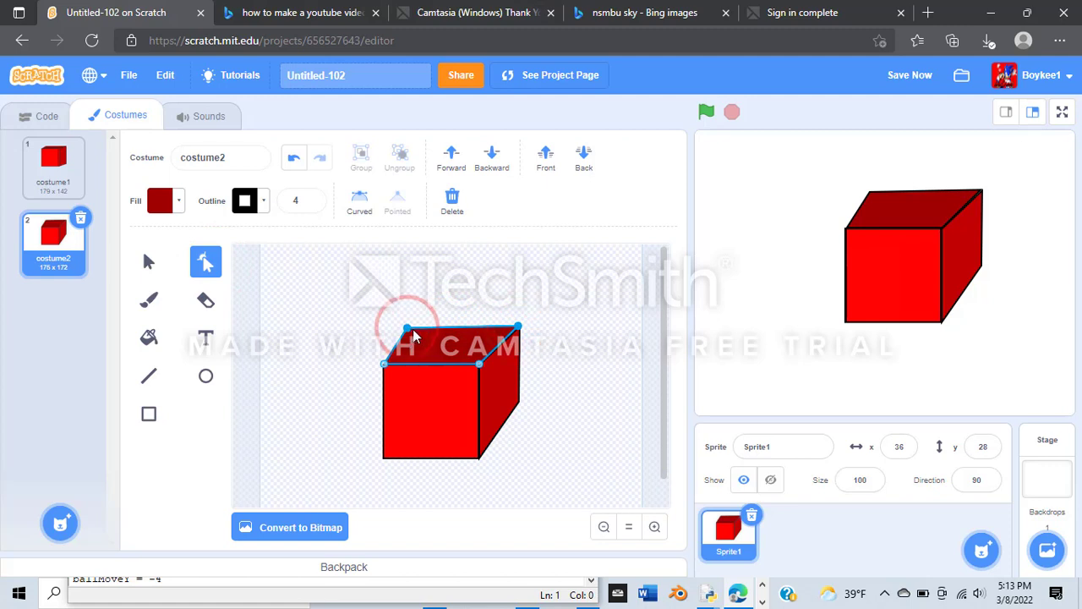
left_click_drag(463, 344, 459, 349)
key("ctrl+z")
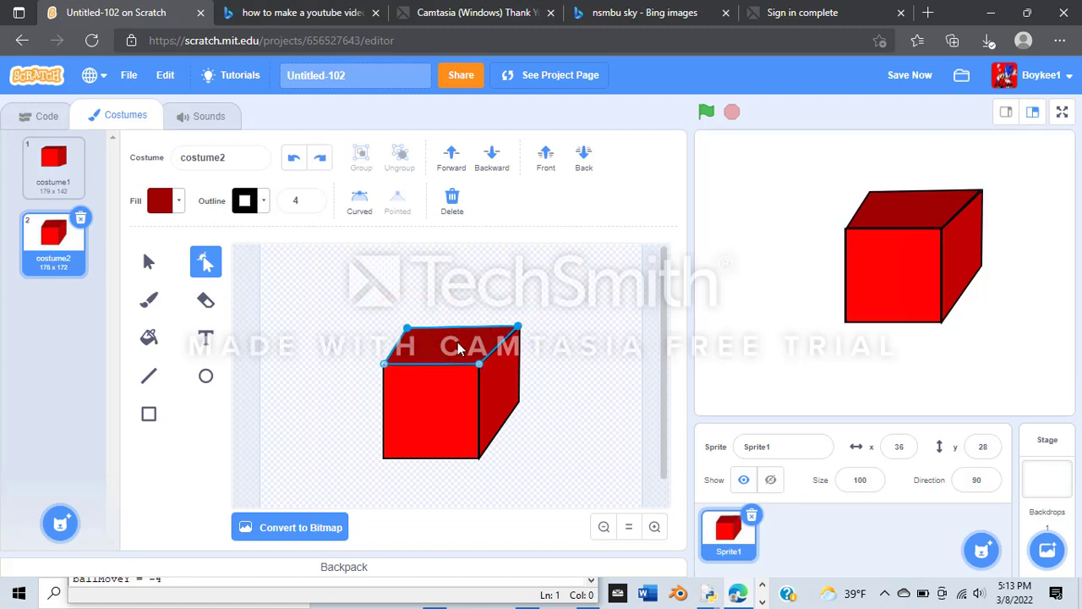
key("ctrl+shift+z")
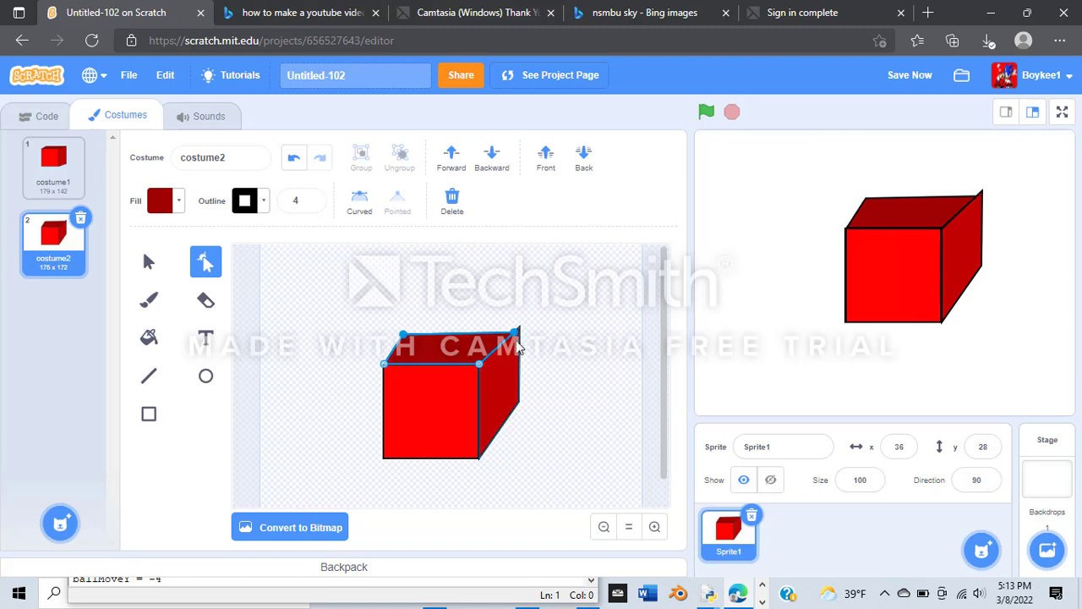
- Lower the side face's upper back corner to meet the back right corner of the top face
left_click(515, 356)
left_click(519, 329)
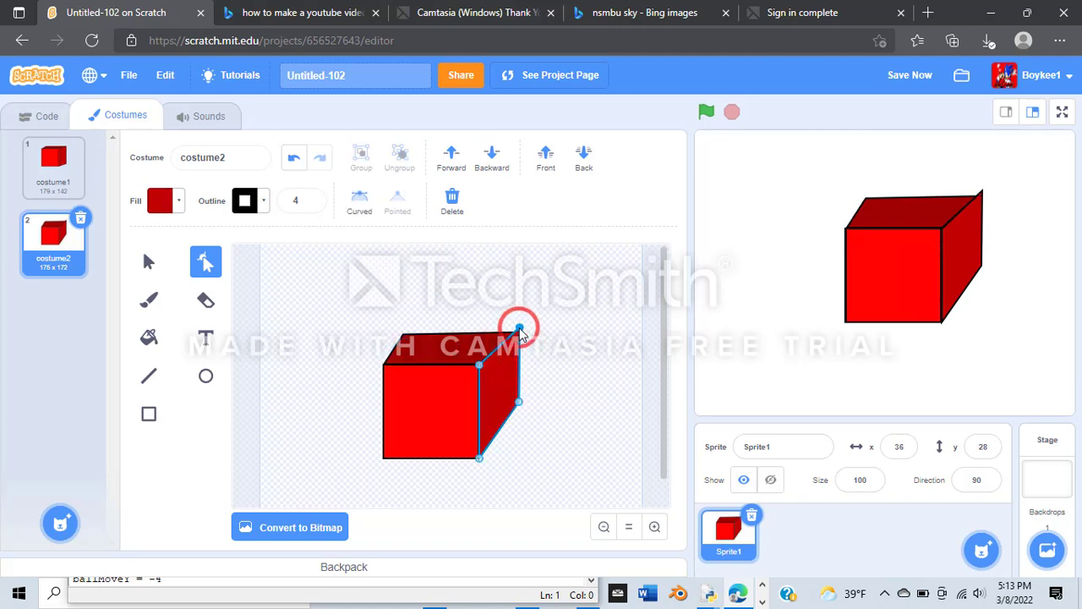
left_click_drag(520, 330, 520, 336)
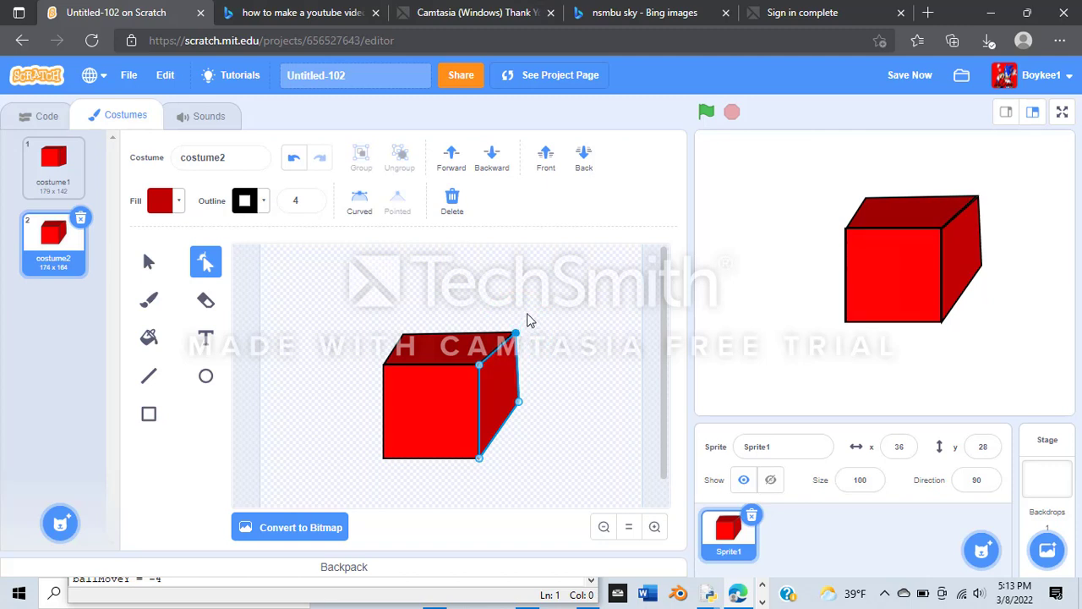
left_click(538, 300)
- Compare the adjusted cube in costume2 with costume1 by alternating between the two costumes
left_click(39, 178)
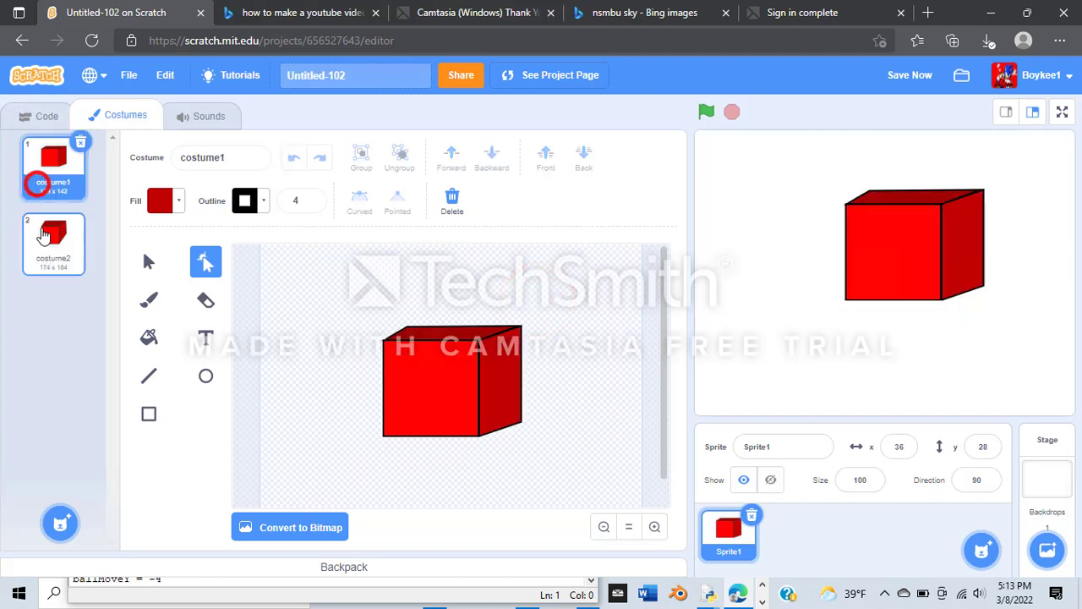
left_click(44, 243)
left_click(44, 185)
left_click(49, 236)
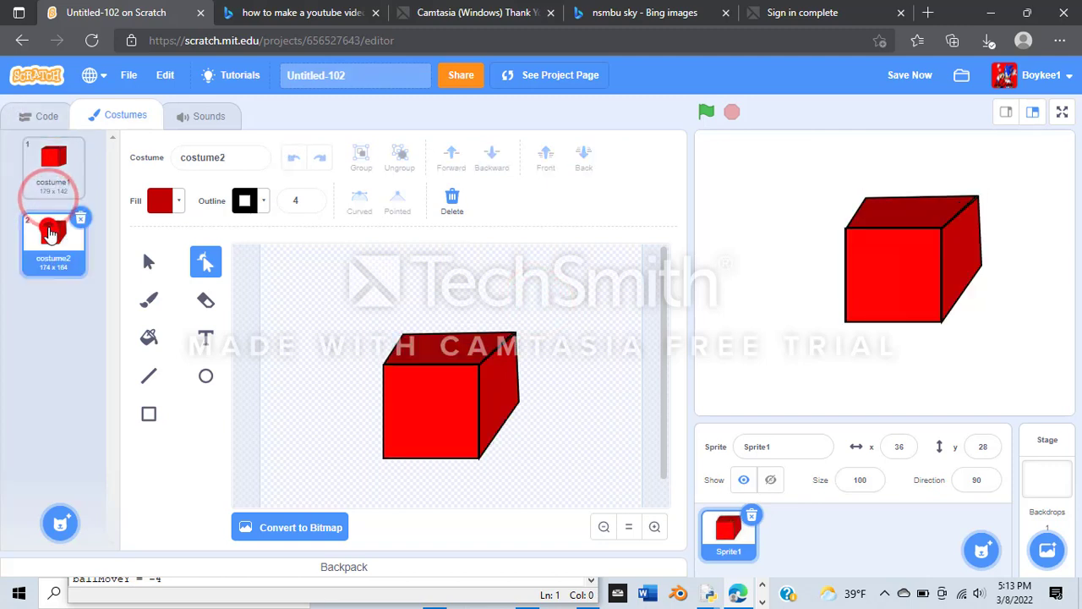
left_click(48, 175)
left_click(49, 227)
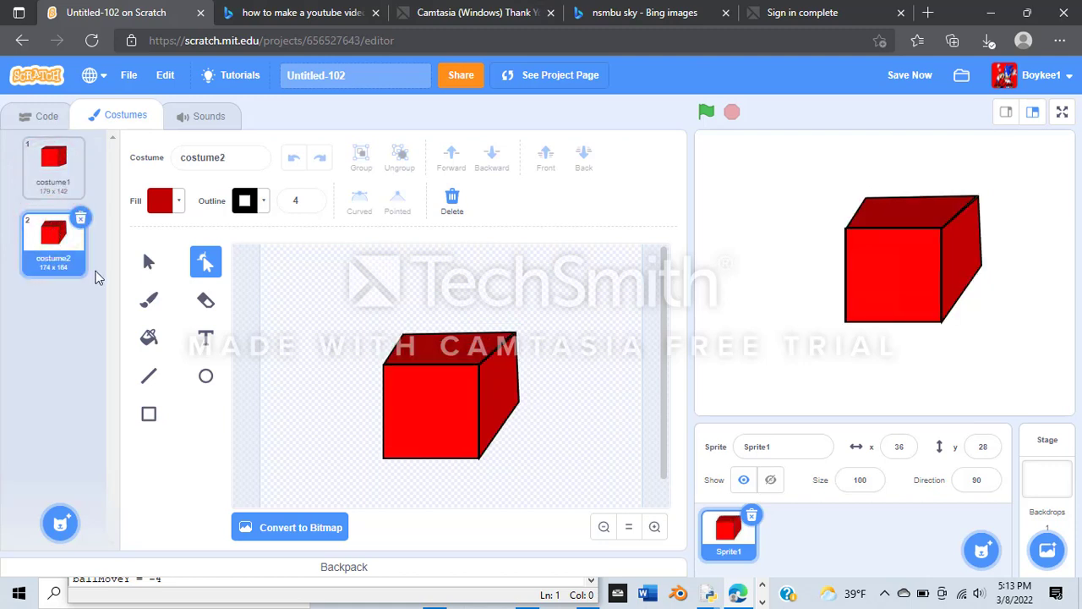
left_click(36, 177)
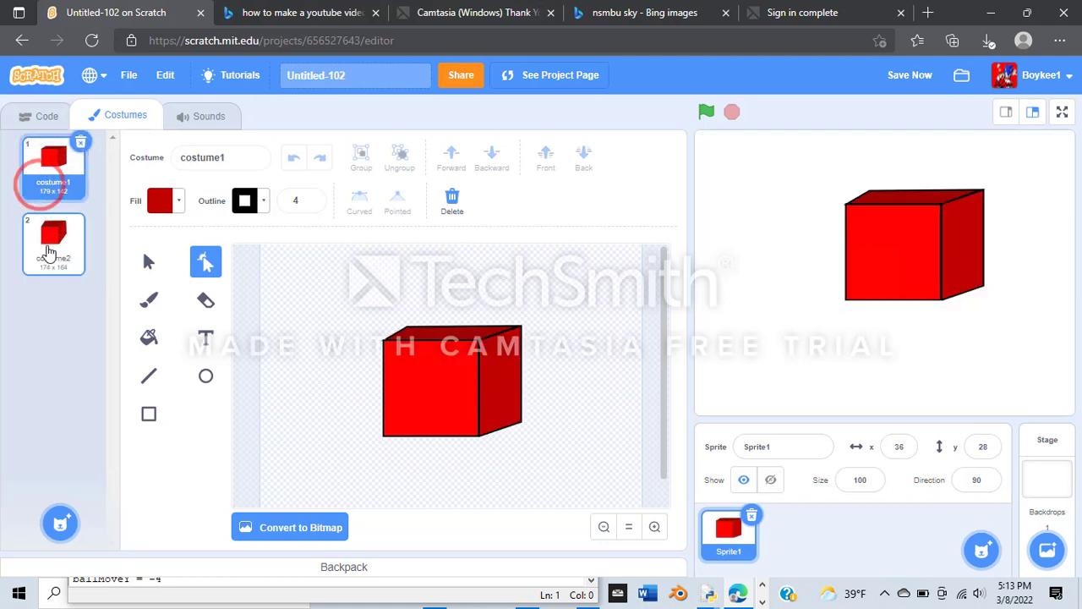
left_click(42, 237)
left_click(39, 193)
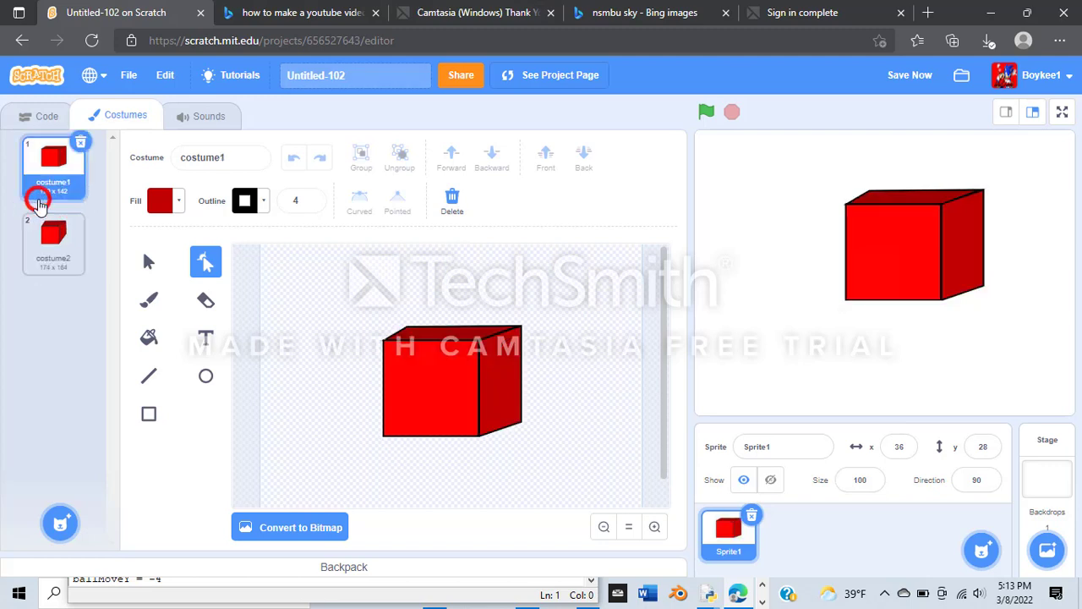
left_click(38, 241)
left_click(29, 193)
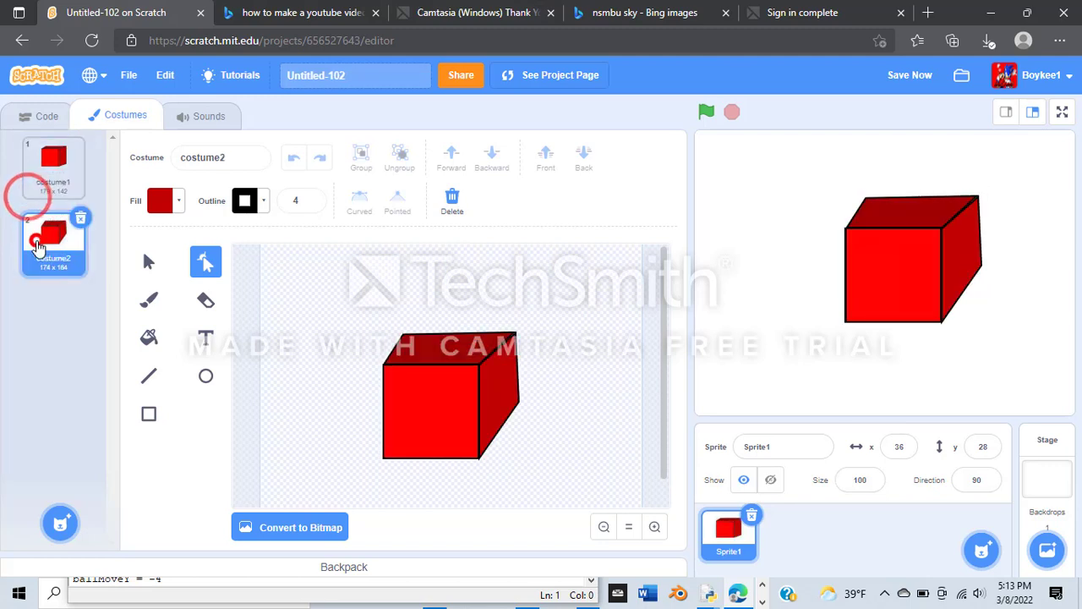
left_click(37, 236)
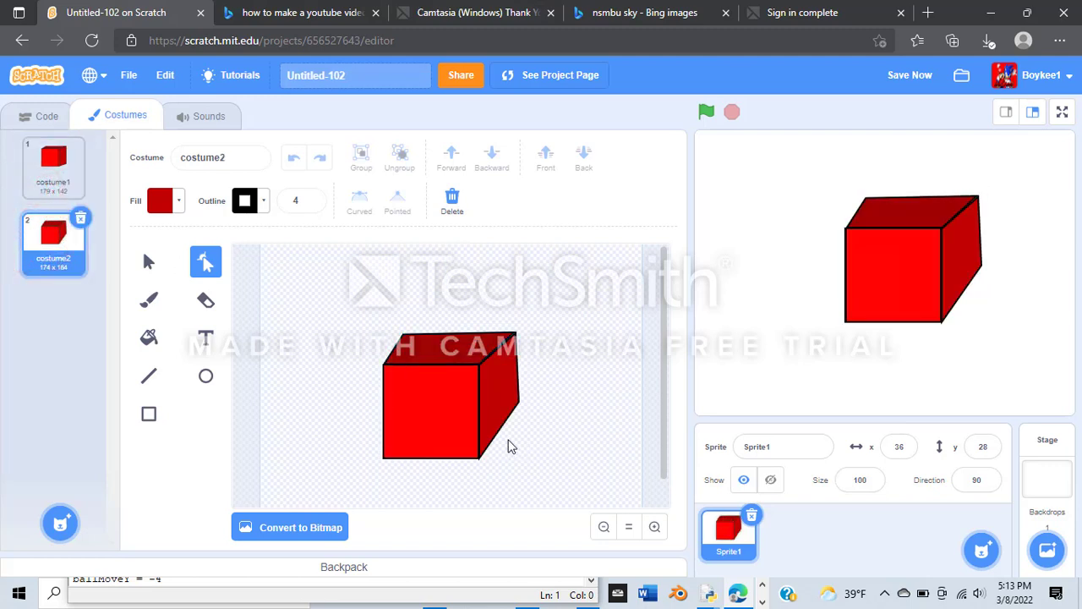
- Move the side face's lower back corner down and slightly inward, checking the shape against costume1
left_click(503, 408)
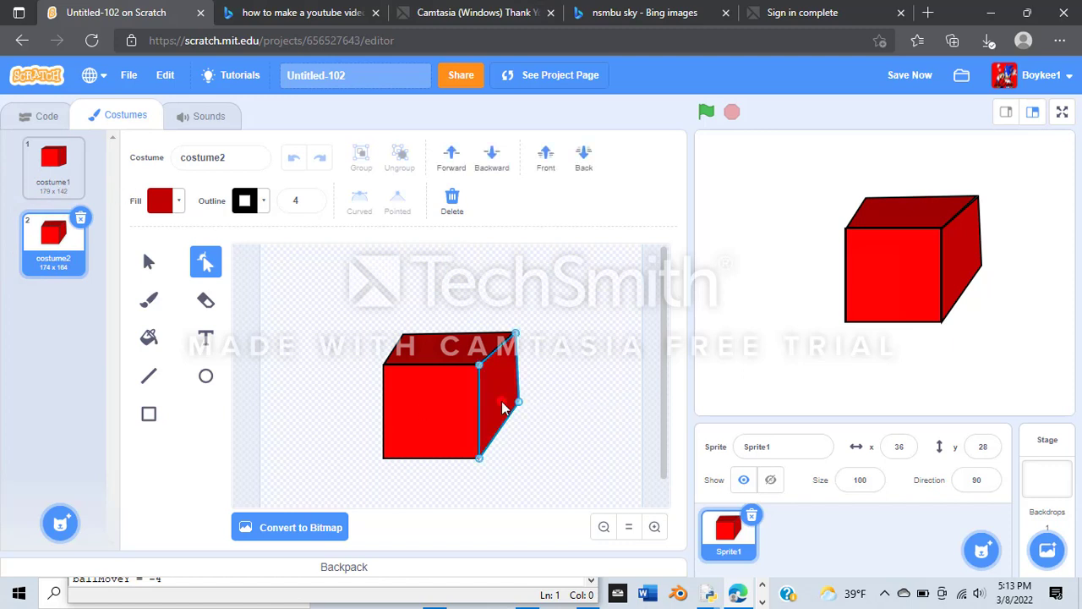
left_click_drag(519, 405, 517, 425)
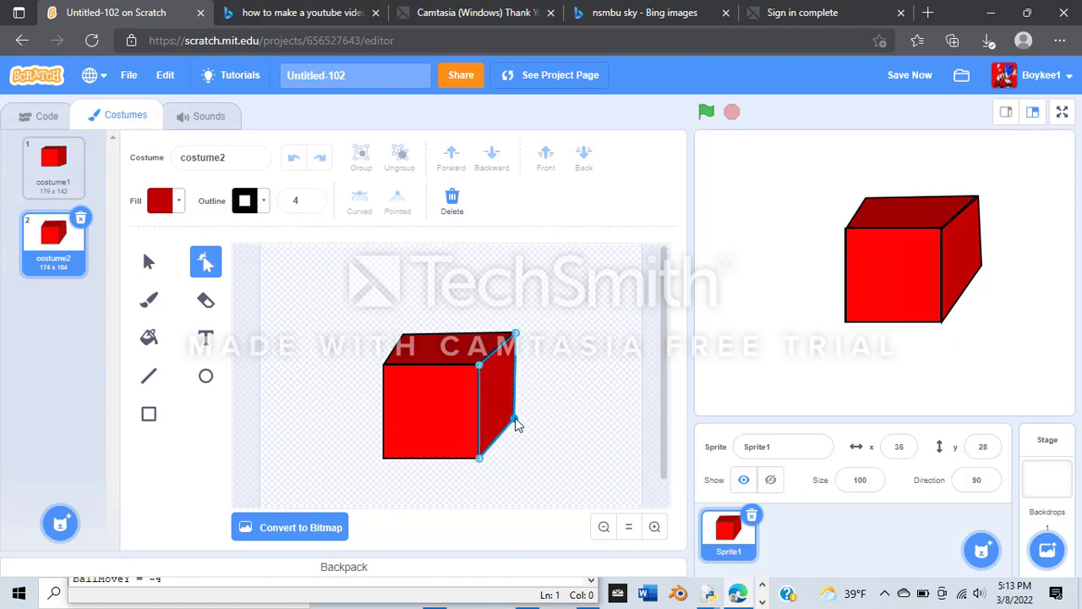
left_click(30, 161)
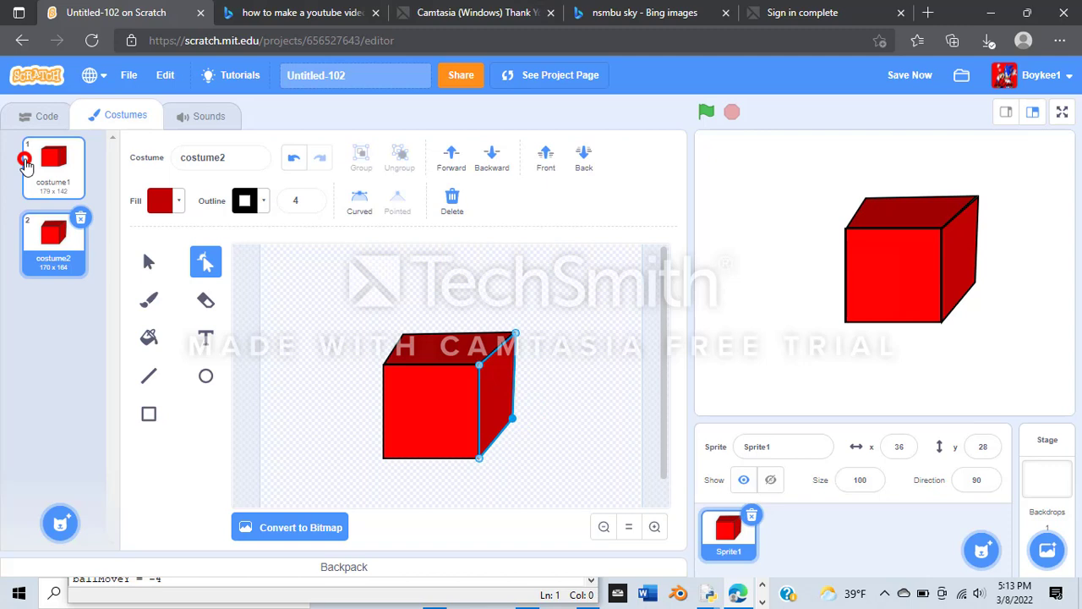
left_click(34, 227)
left_click(514, 390)
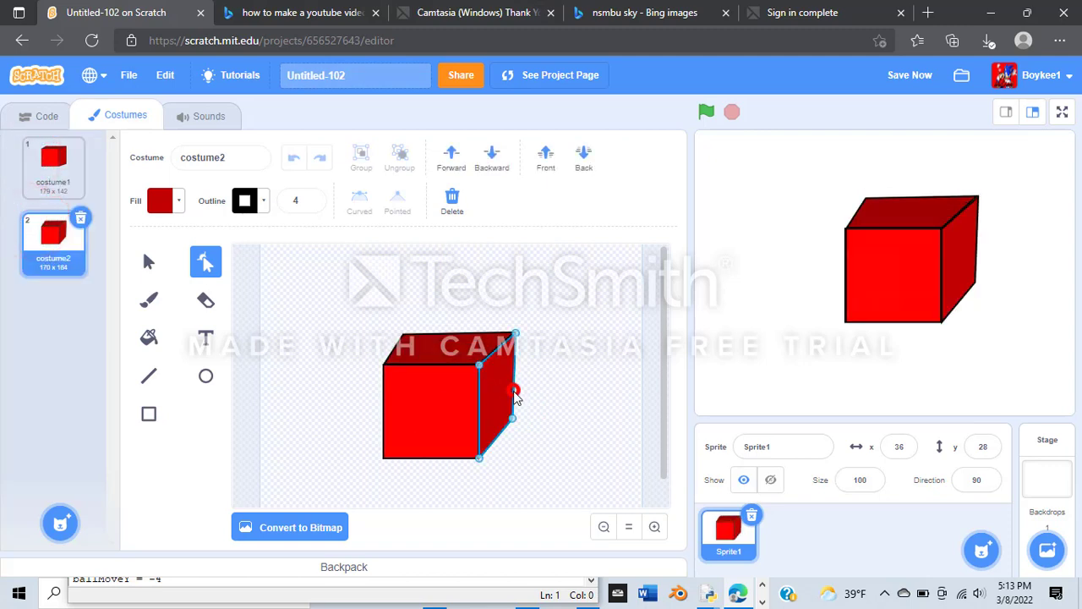
left_click_drag(515, 420, 529, 414)
left_click(27, 163)
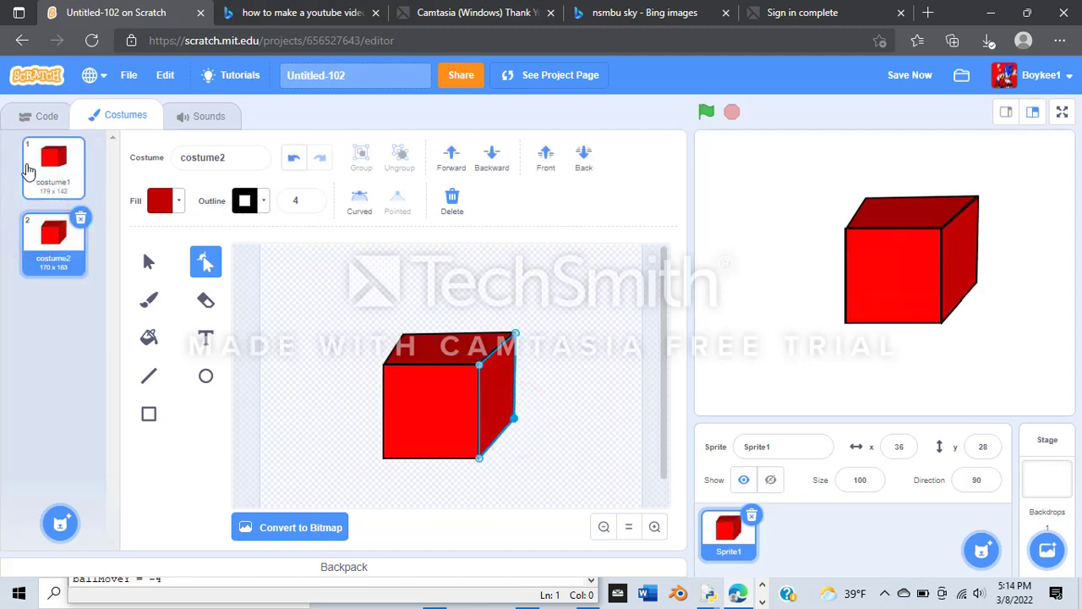
- Duplicate costume2 to start a third costume
left_click(38, 244)
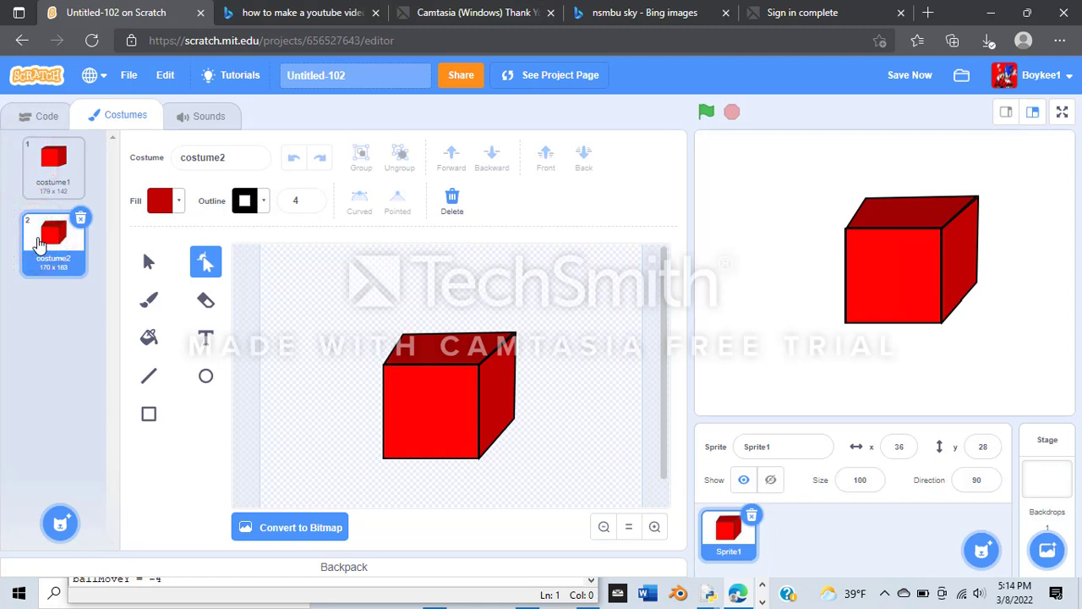
right_click(38, 246)
left_click(57, 259)
- In costume3, lower the front face's two upper corners together with the side face's two upper corners
left_click(410, 424)
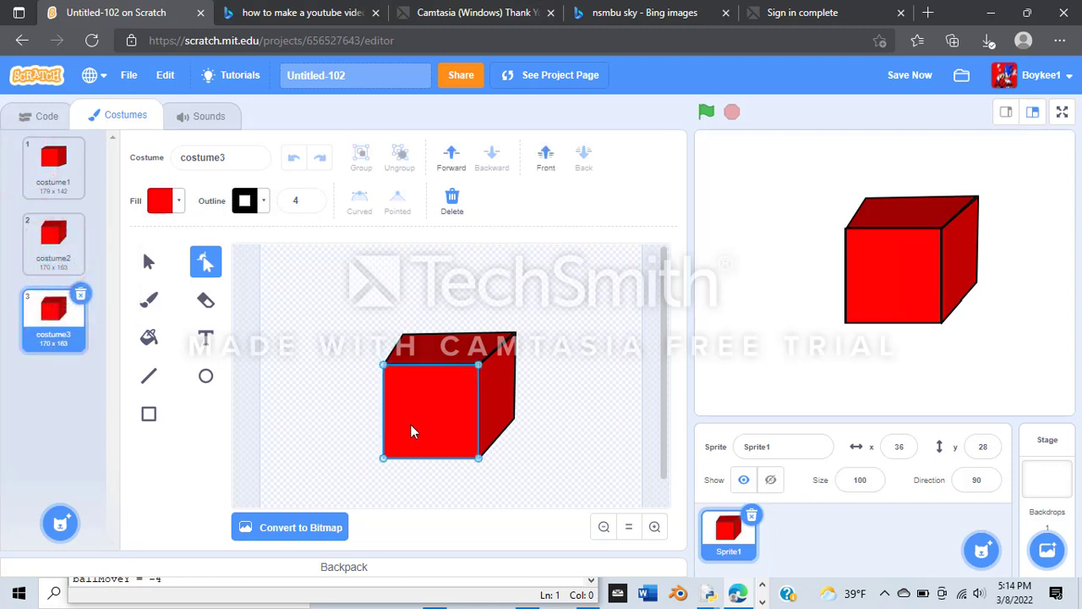
left_click(479, 366)
left_click(498, 382, "shift")
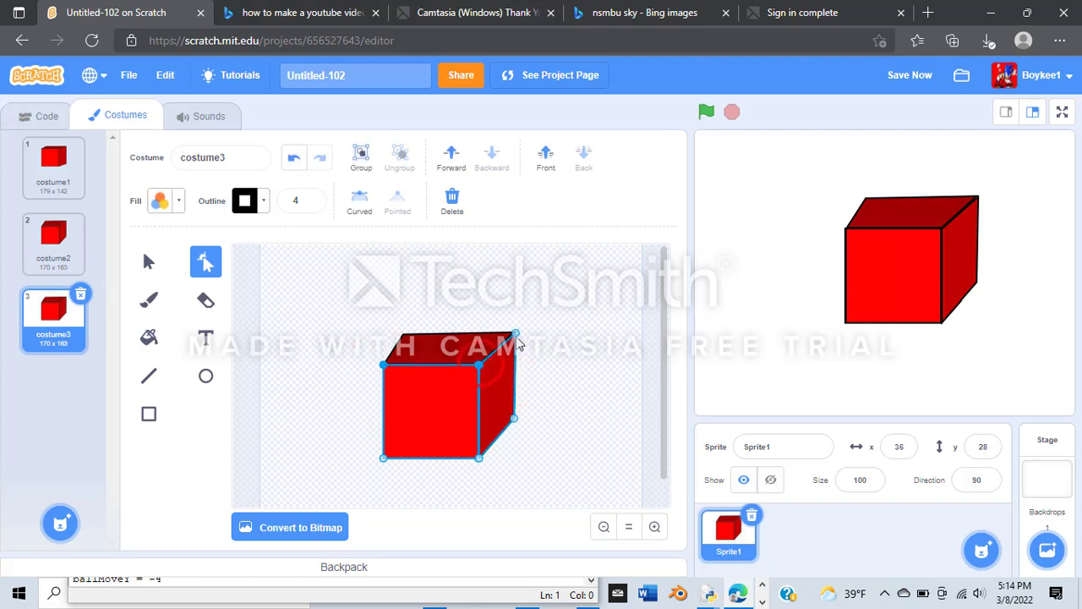
key("Down")
key("Down")
key("Down")
key("Down")
key("Down")
key("Down")
key("Down")
key("Down")
key("Down")
key("Down")
key("Down")
key("Down")
key("Down")
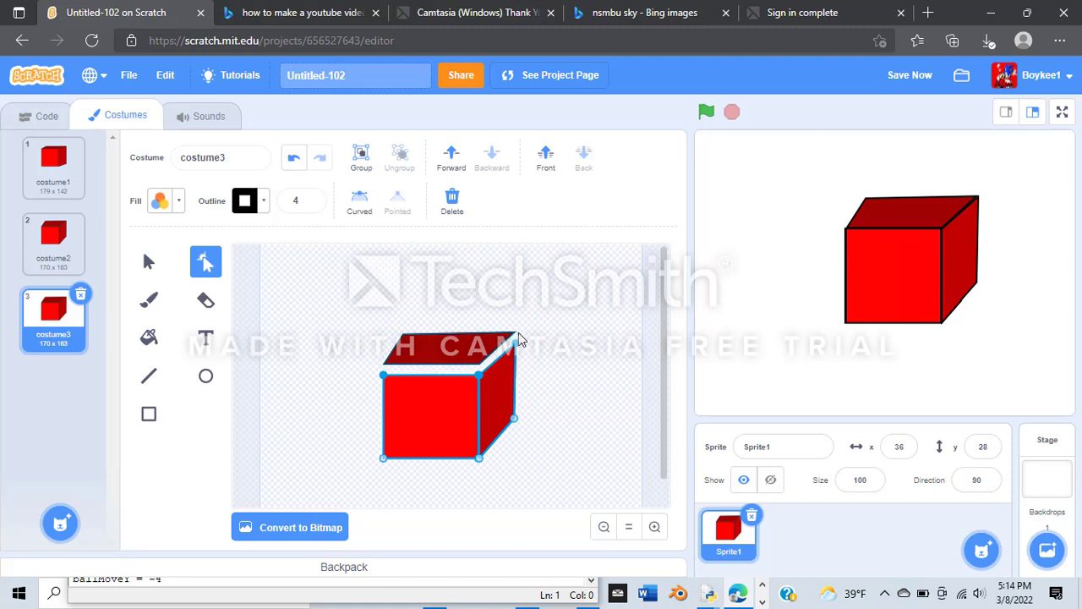
key("Down")
key("Down")
key("Down")
key("Down")
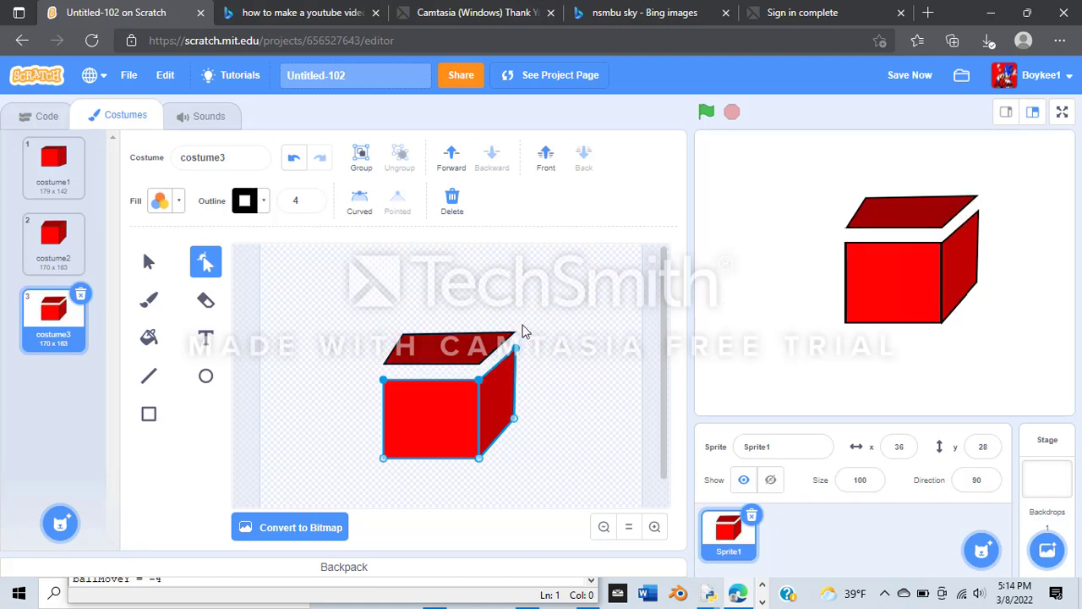
key("Down")
key("Down")
key("Down")
- Lower the top face's two front corners to meet the upper corners of the front face
left_click(460, 342)
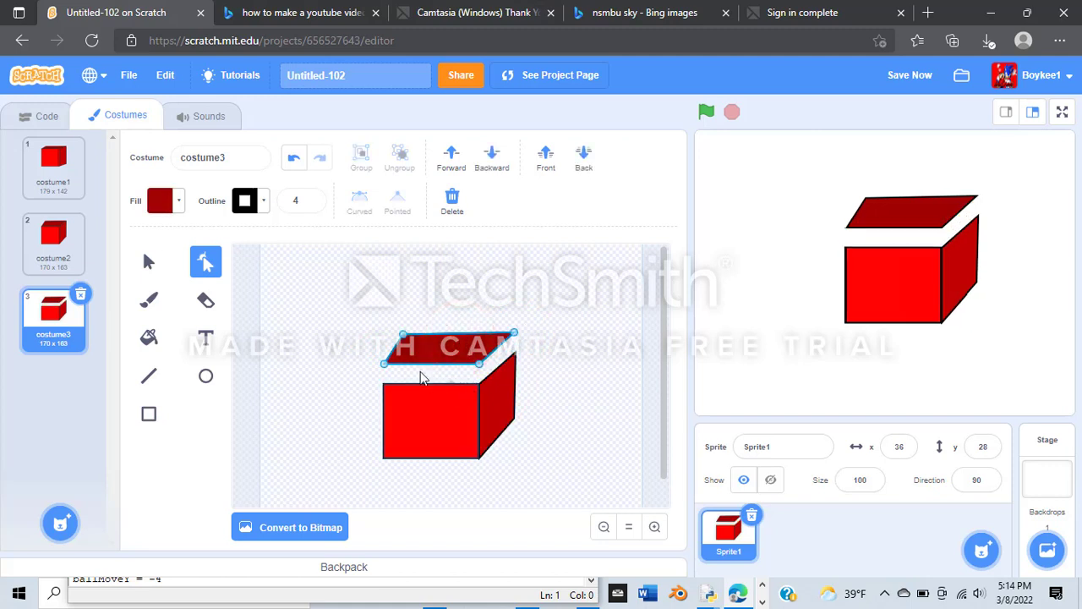
left_click_drag(384, 366, 386, 388)
left_click_drag(479, 364, 484, 389)
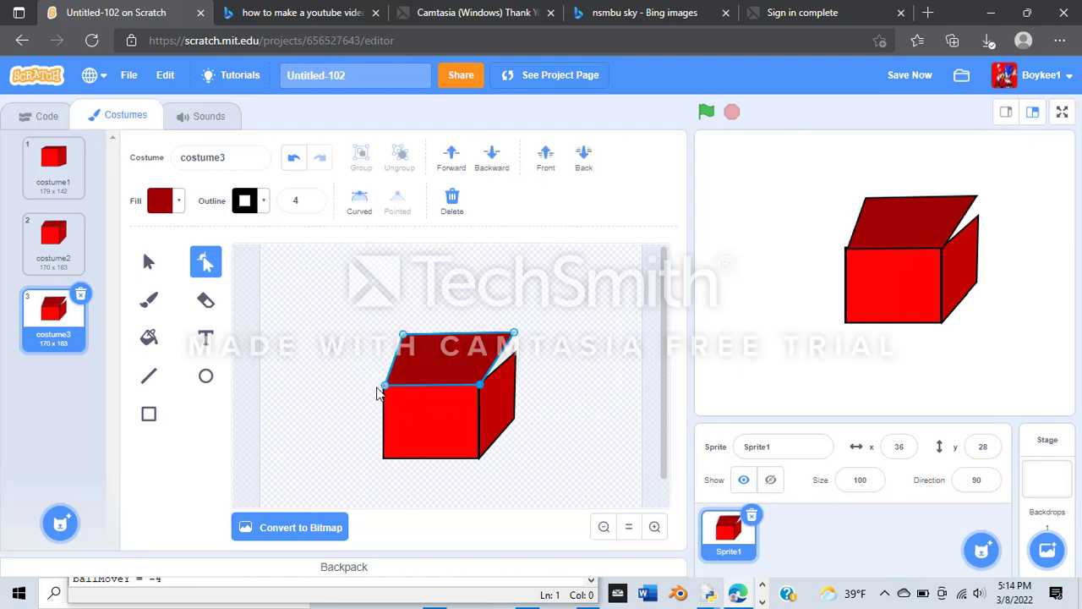
left_click_drag(383, 388, 383, 387)
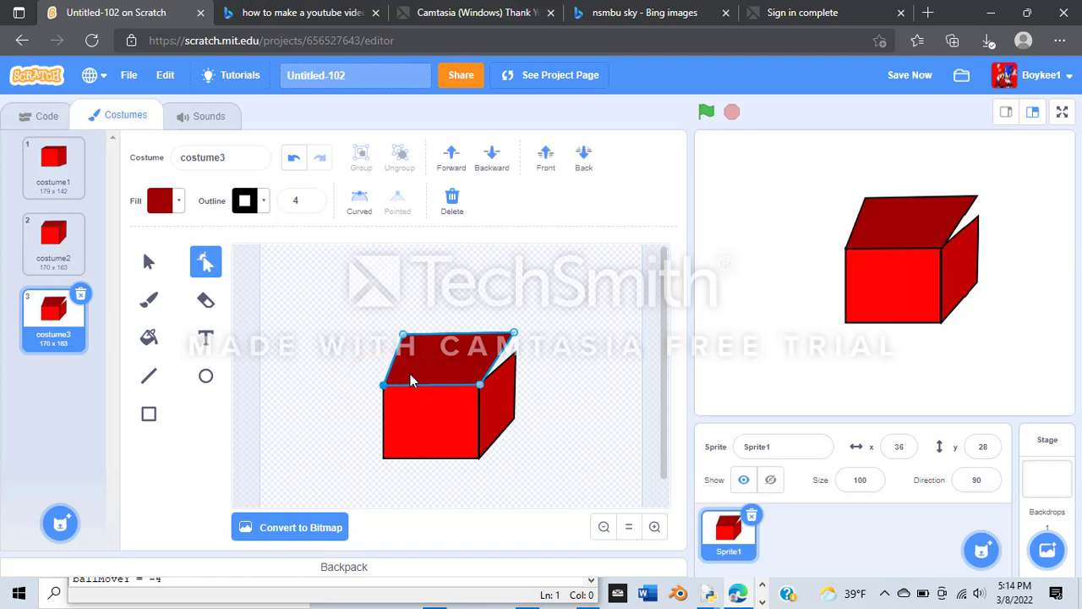
left_click(484, 384)
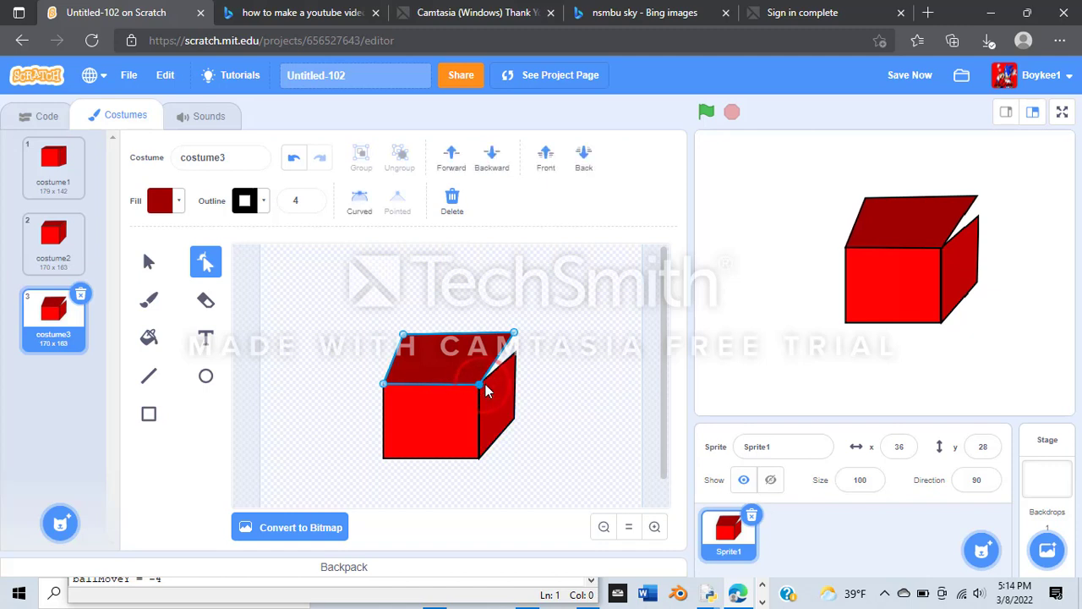
- Lower the top face's back right corner to meet the side face's upper back corner, and save the project
left_click(514, 333)
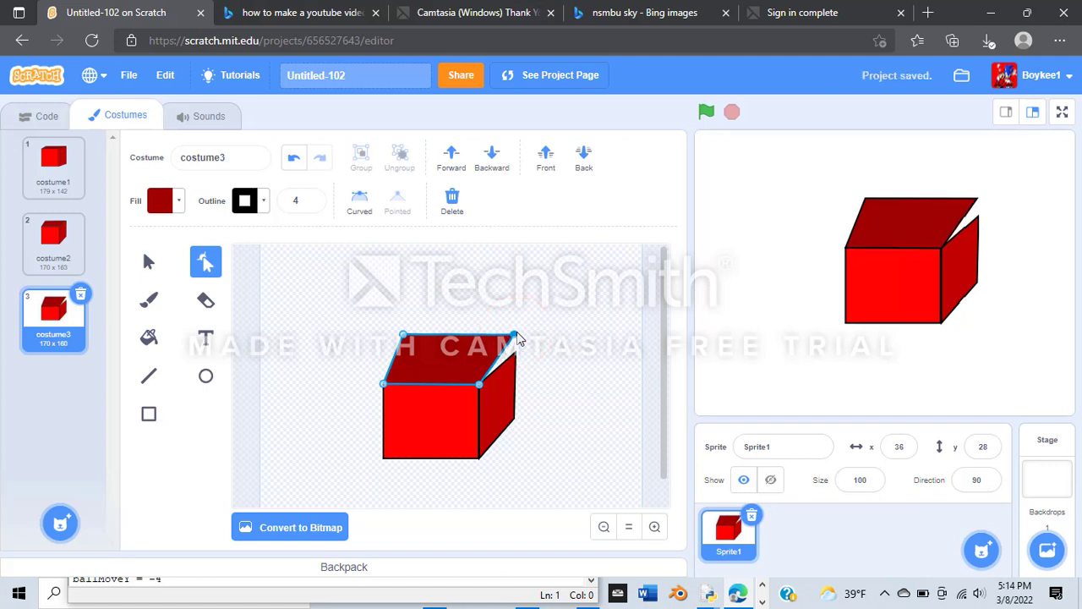
key("shift+Down")
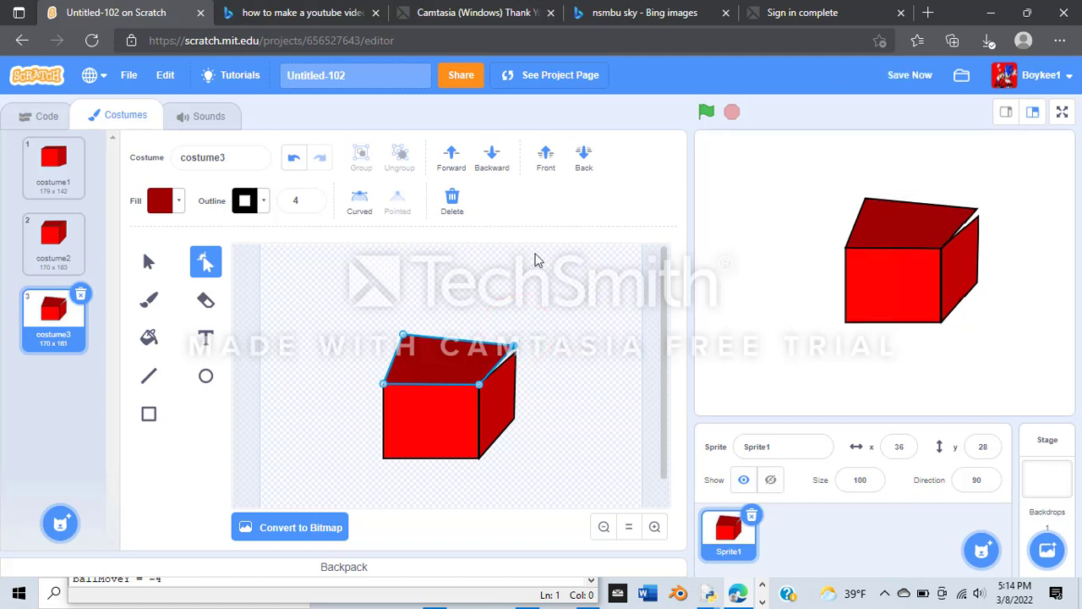
left_click(429, 35)
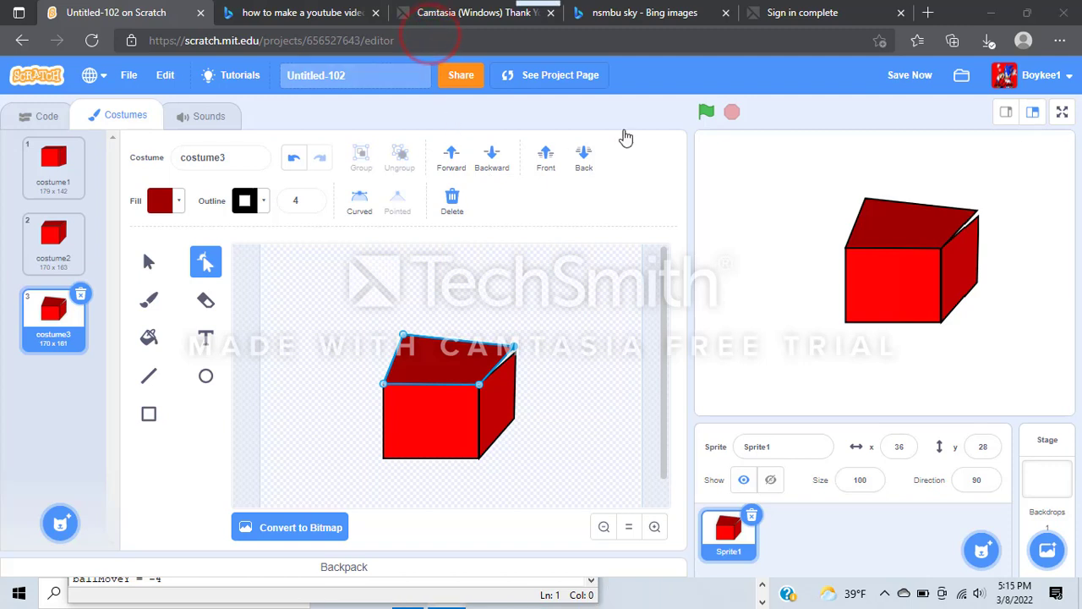
left_click(920, 75)
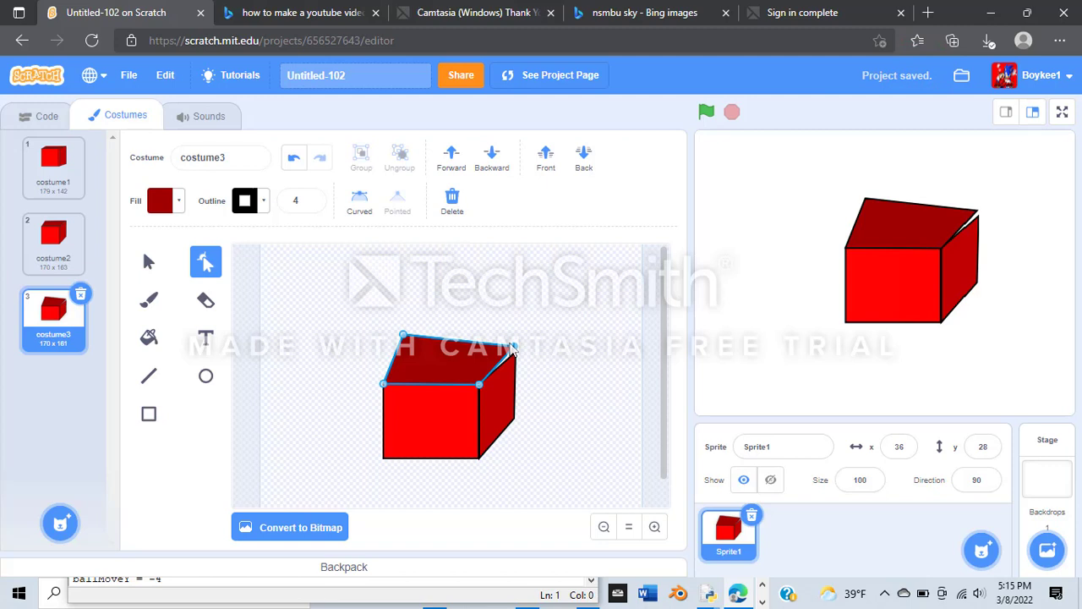
left_click_drag(513, 350, 516, 349)
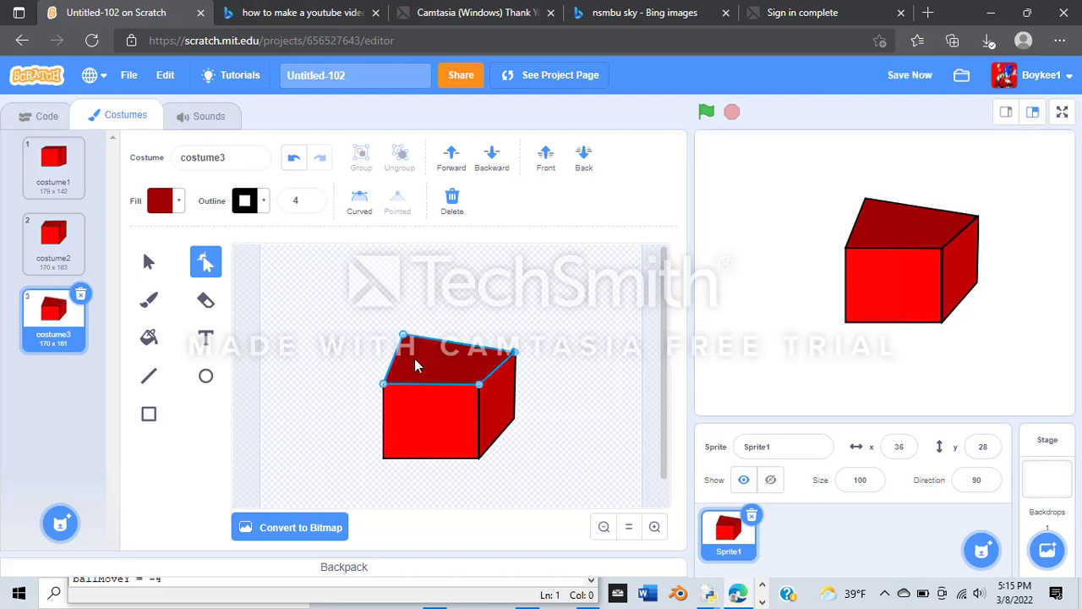
- In costume3, move the top face's back left corner down and to the right until the top face's back edge is level
left_click_drag(404, 333, 404, 337)
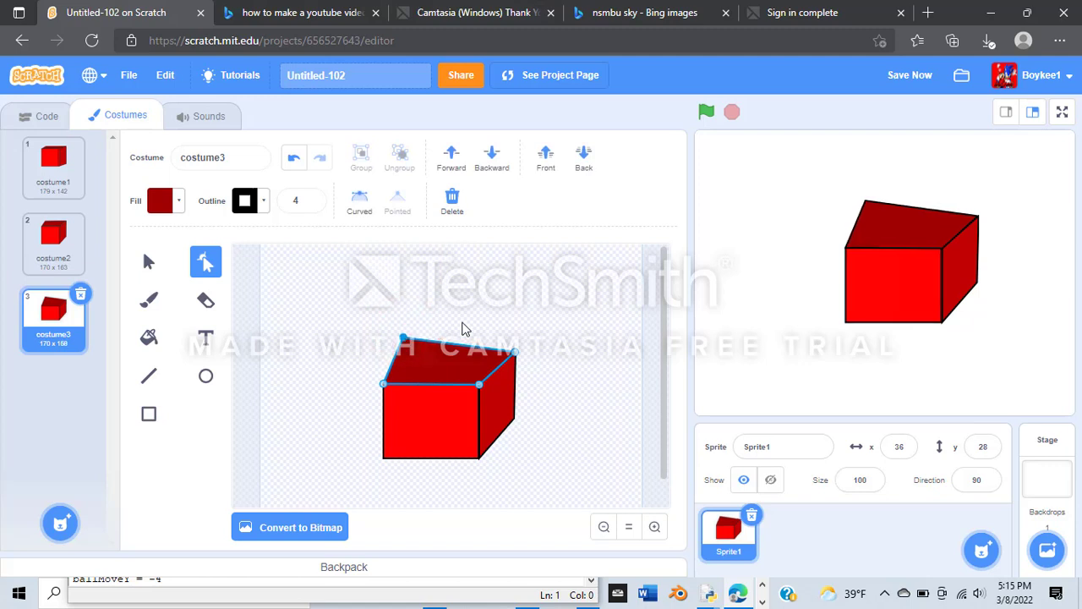
key("Down")
key("Down")
key("Down")
key("Down")
key("Down")
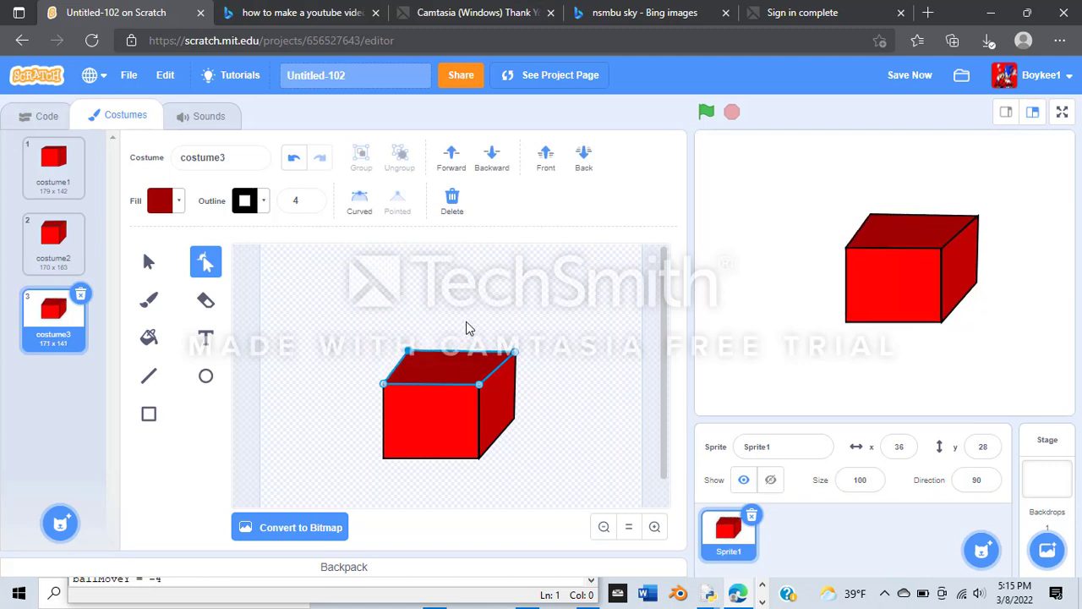
key("Right")
key("Right")
key("Right")
key("Right")
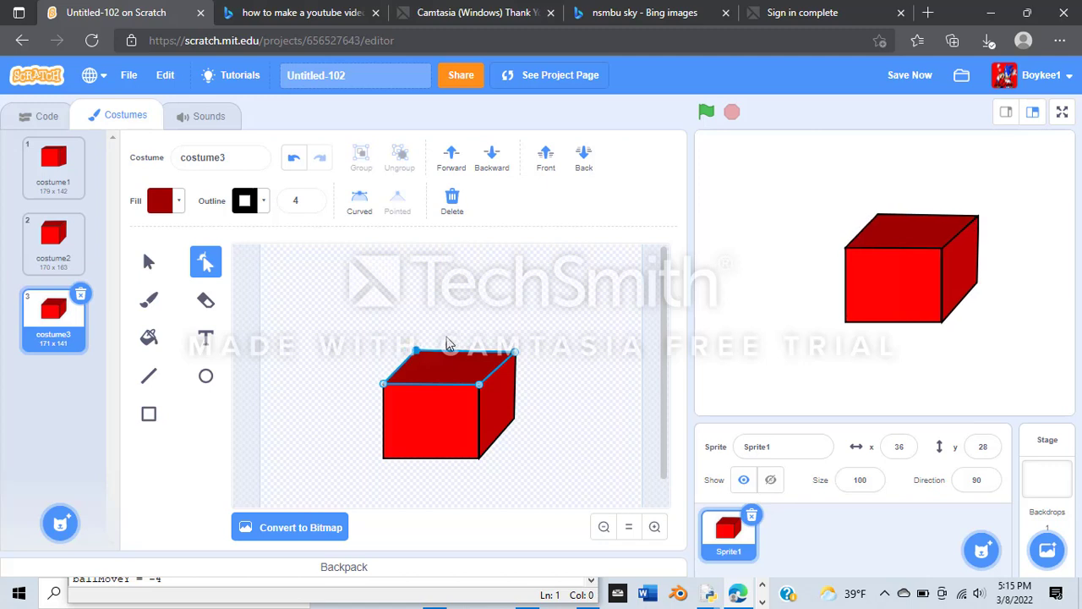
- Flip through the three costumes to compare the cube's shape from one viewing angle to the next
left_click(34, 237)
left_click(50, 311)
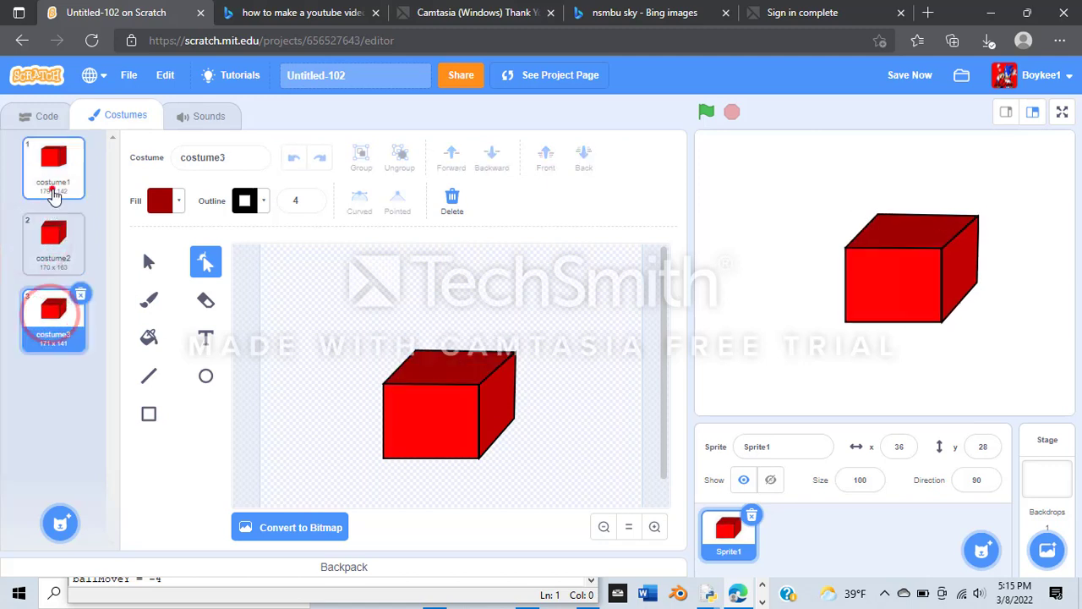
left_click(53, 193)
left_click(54, 245)
left_click(51, 309)
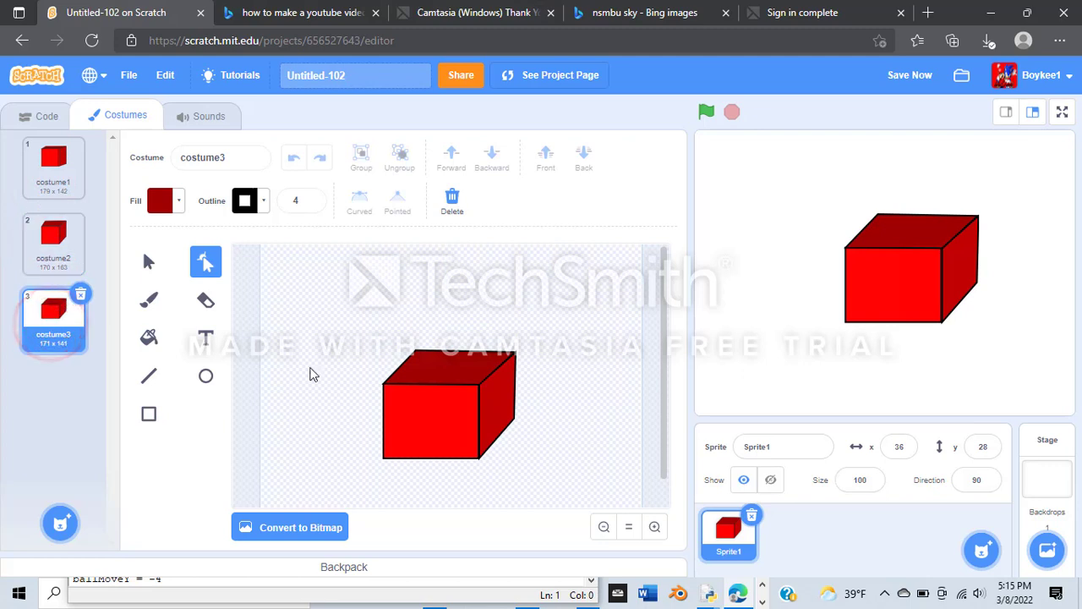
left_click(53, 245)
left_click(53, 392)
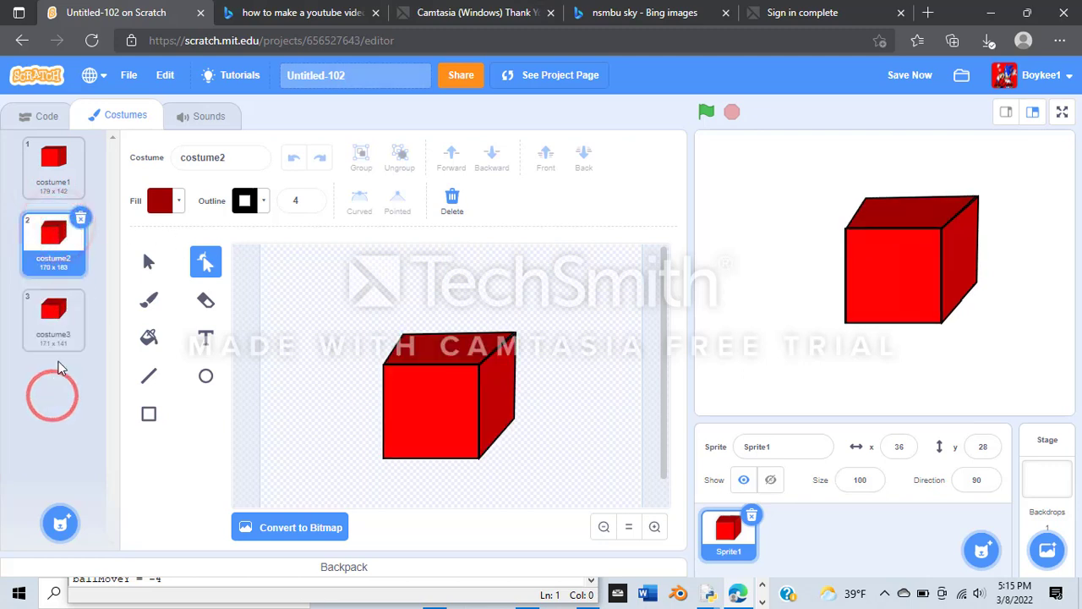
left_click(58, 321)
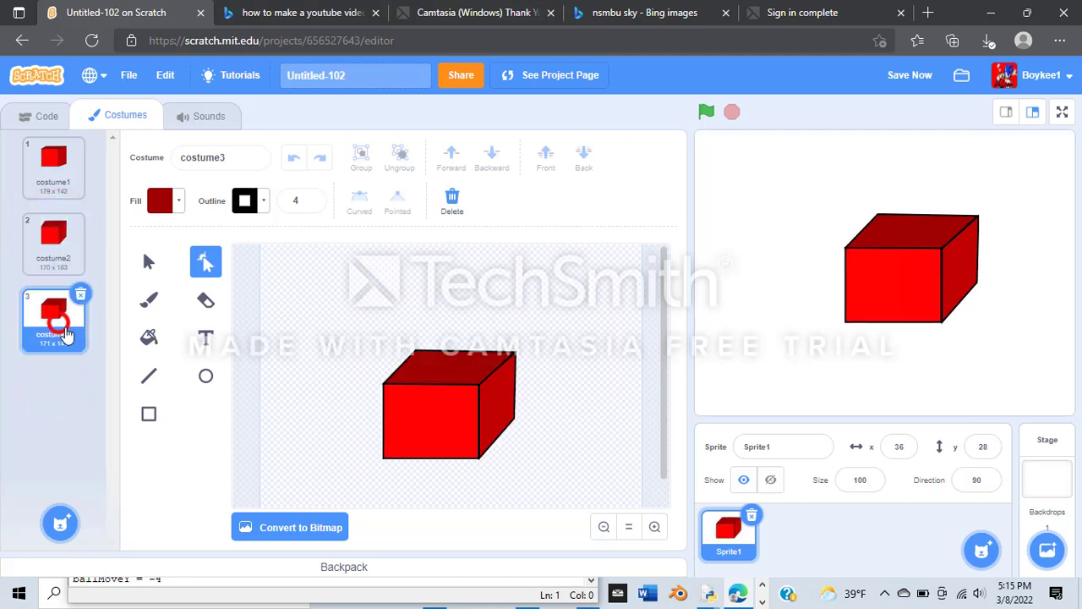
- In costume3, lower the front face's two bottom corners together with the side face's two bottom corners
left_click(442, 393)
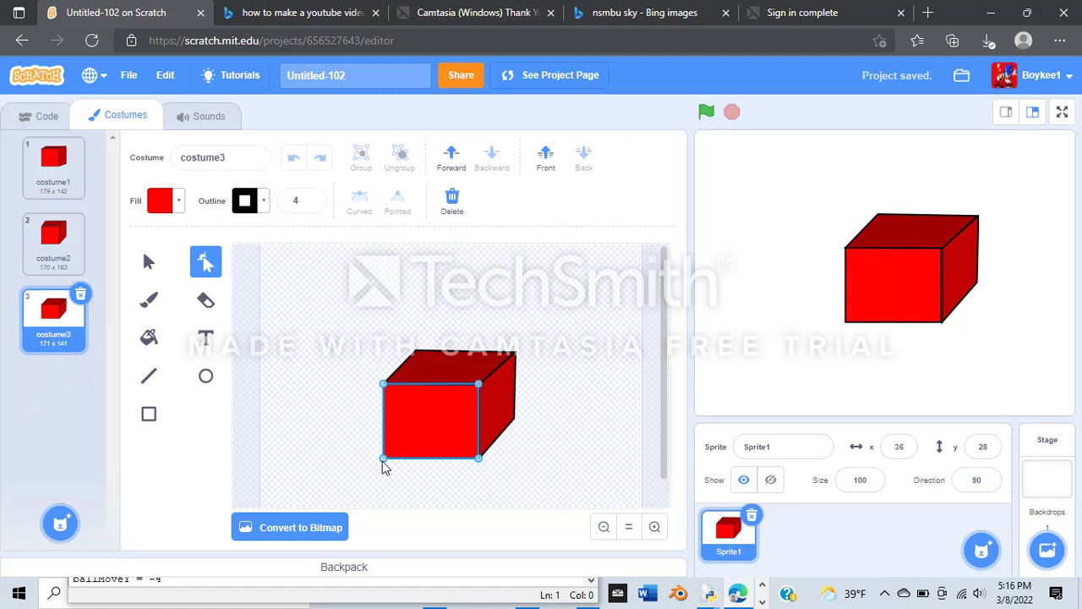
left_click(478, 455, "shift")
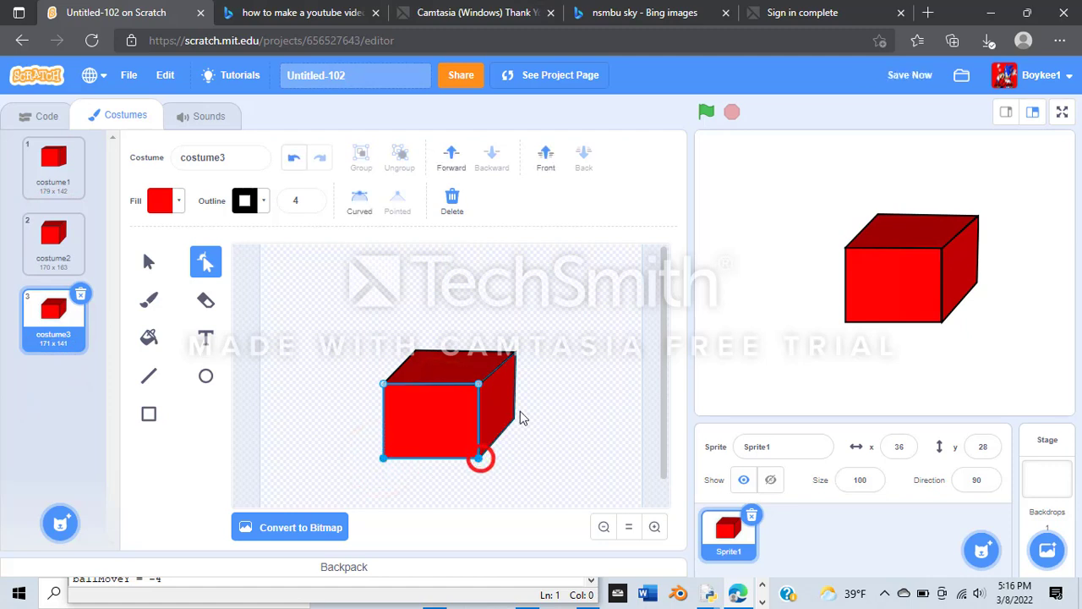
left_click(510, 413, "shift")
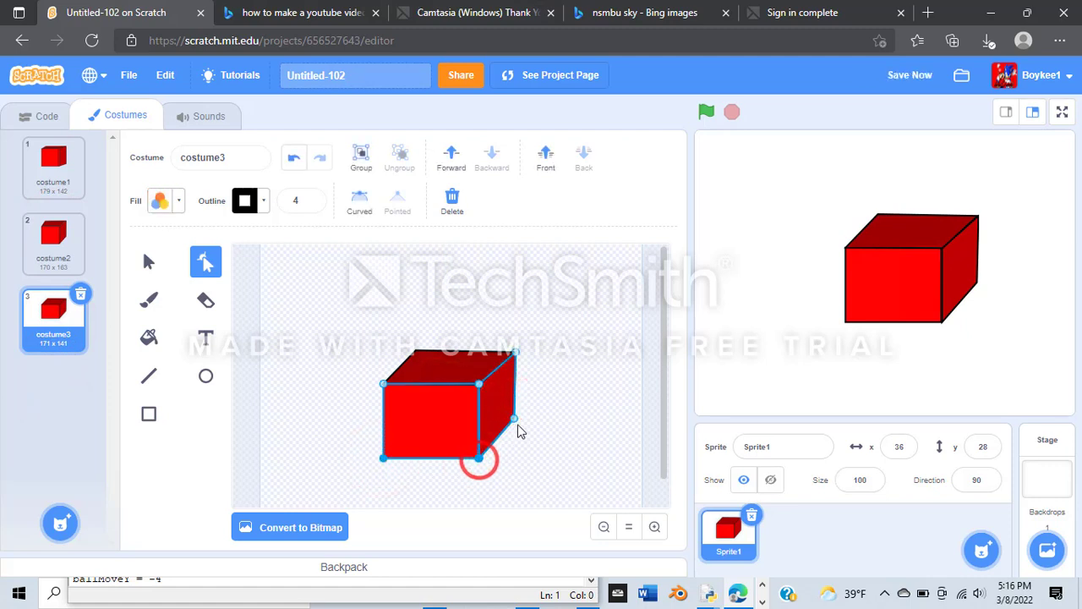
left_click(516, 421, "shift")
key("Down")
key("Down")
key("Down")
key("Down")
key("Down")
key("Down")
key("Down")
key("Down")
key("Down")
key("Down")
key("Down")
key("Down")
key("Down")
key("Down")
key("Down")
key("Down")
key("Down")
key("Down")
key("Down")
key("Down")
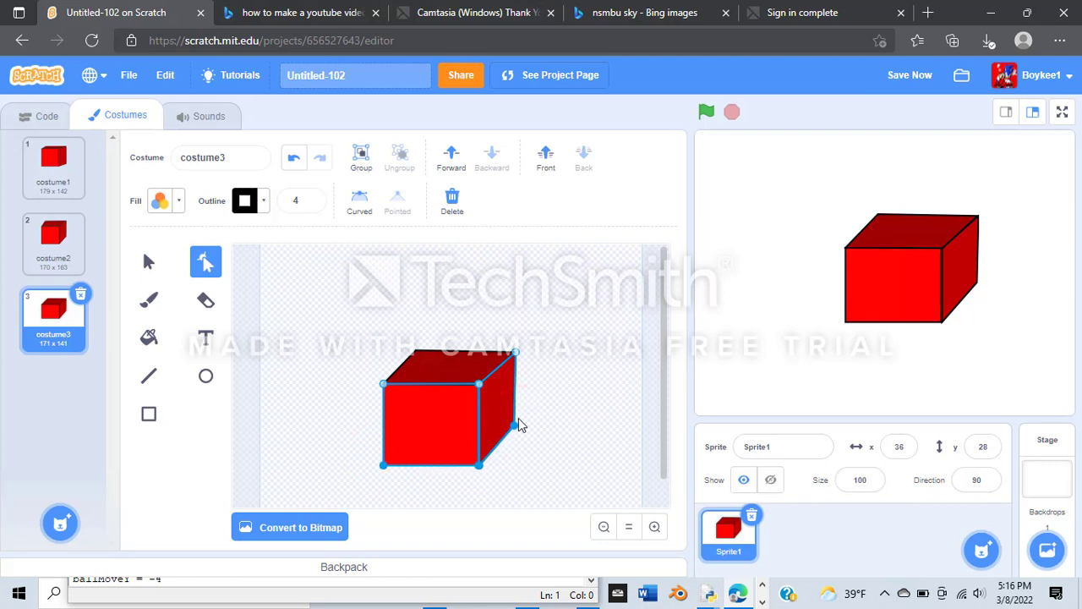
- Shift the selected bottom corners of the front and side faces to the right and raise them slightly, slanting the vertical edges
key("Right")
key("Right")
key("Right")
key("Right")
key("Right")
key("Right")
key("Right")
key("Right")
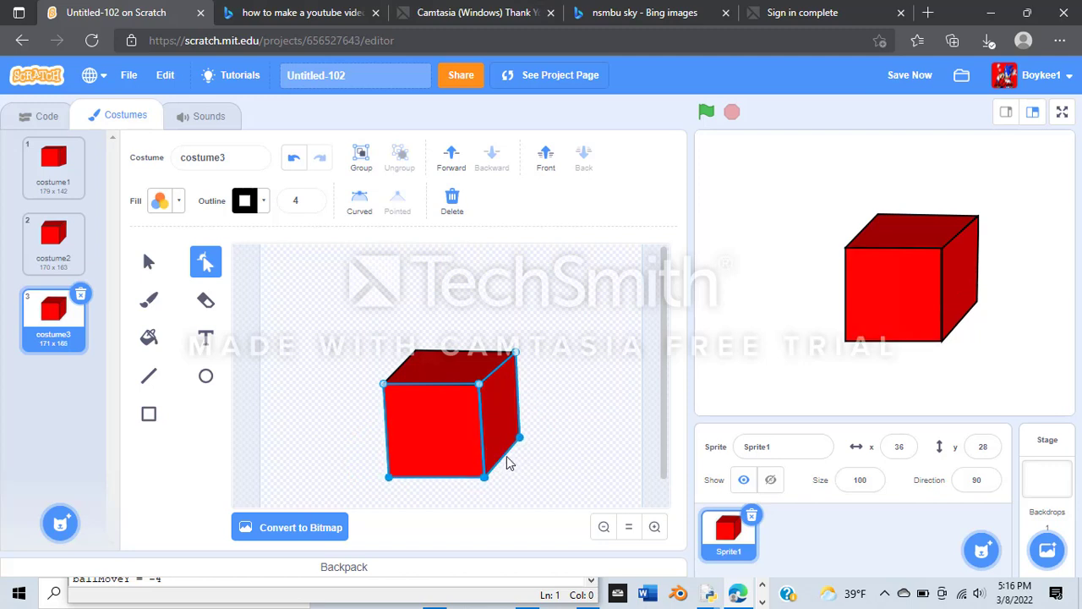
key("Up")
key("Up")
key("Up")
key("Up")
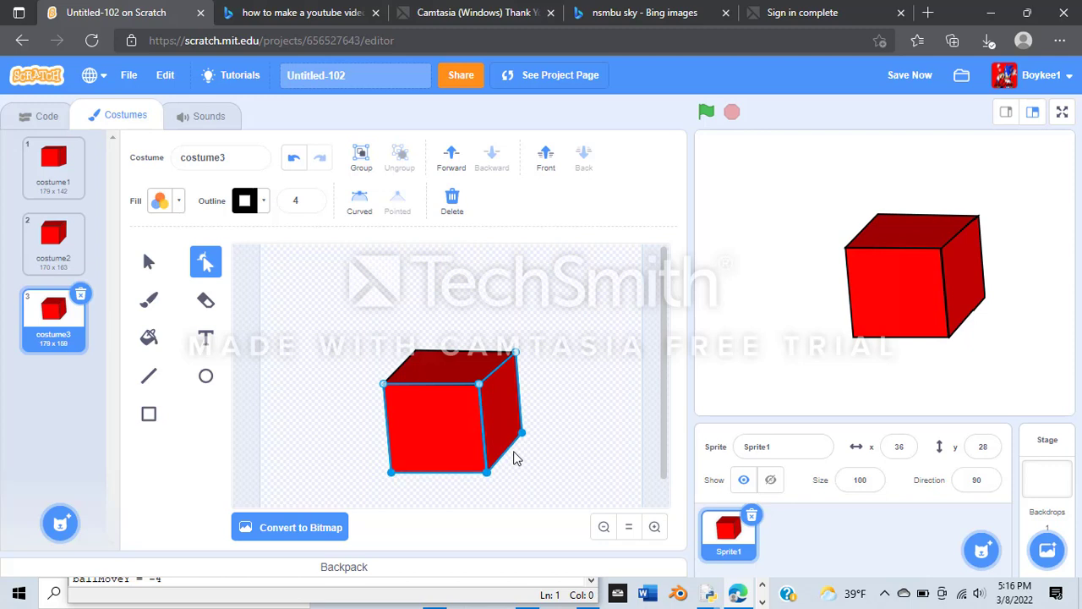
key("Right")
key("Right")
key("Right")
key("Right")
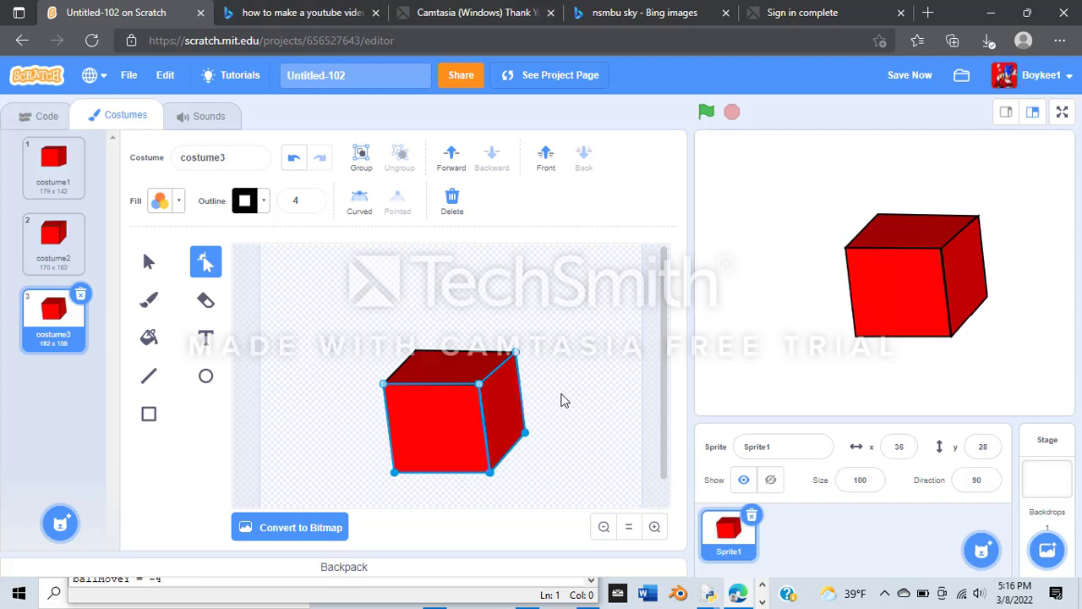
- Switch repeatedly among costume1, costume2 and costume3 to check how the cube appears to rotate
left_click(566, 396)
left_click(53, 233)
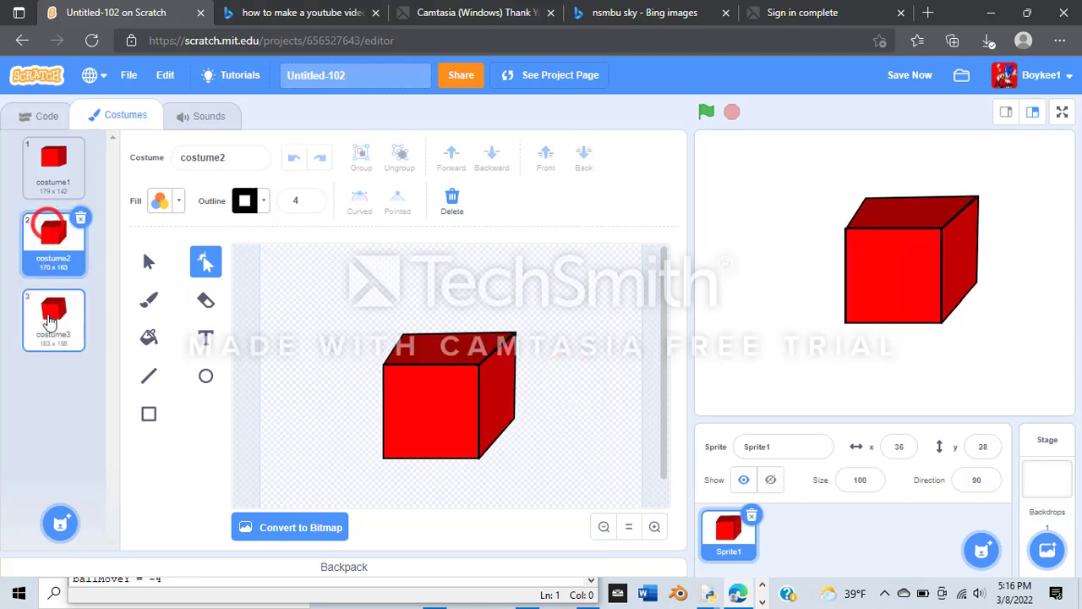
left_click(51, 312)
left_click(42, 174)
left_click(44, 237)
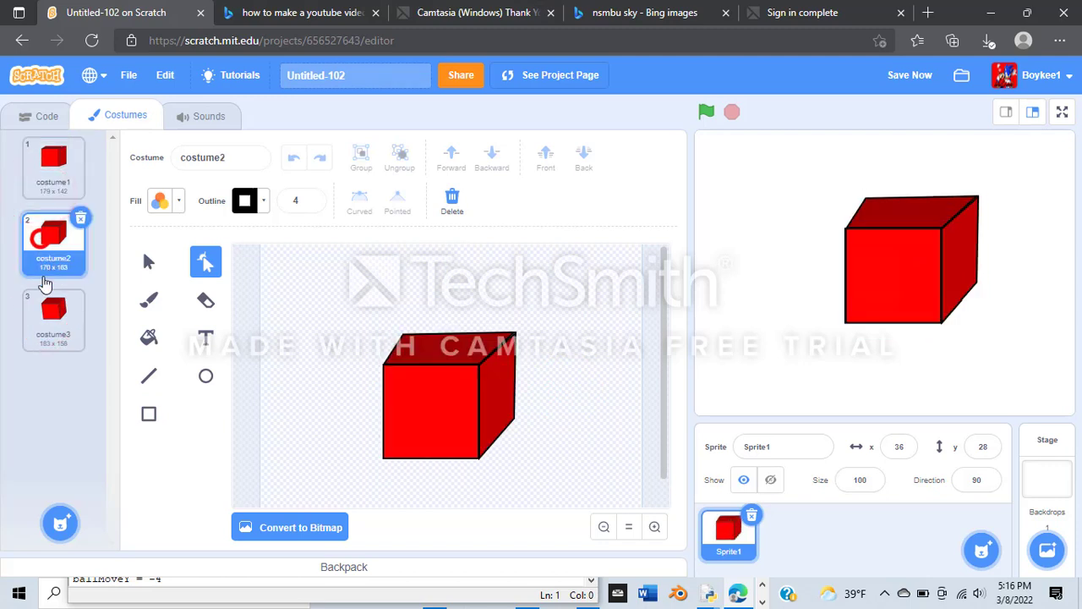
left_click(50, 312)
left_click(44, 241)
left_click(45, 188)
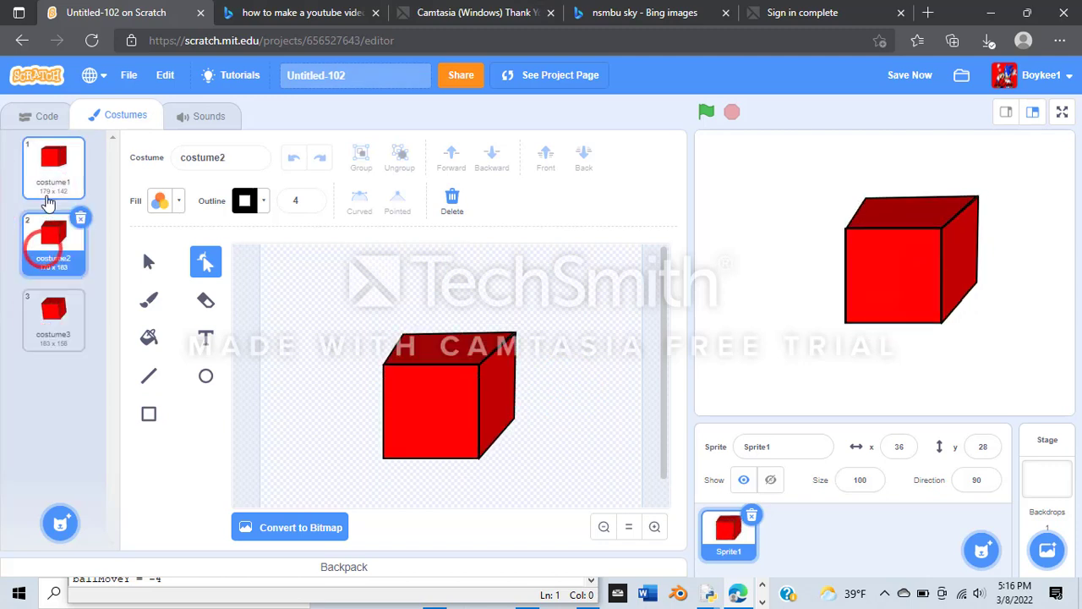
left_click(51, 245)
left_click(49, 296)
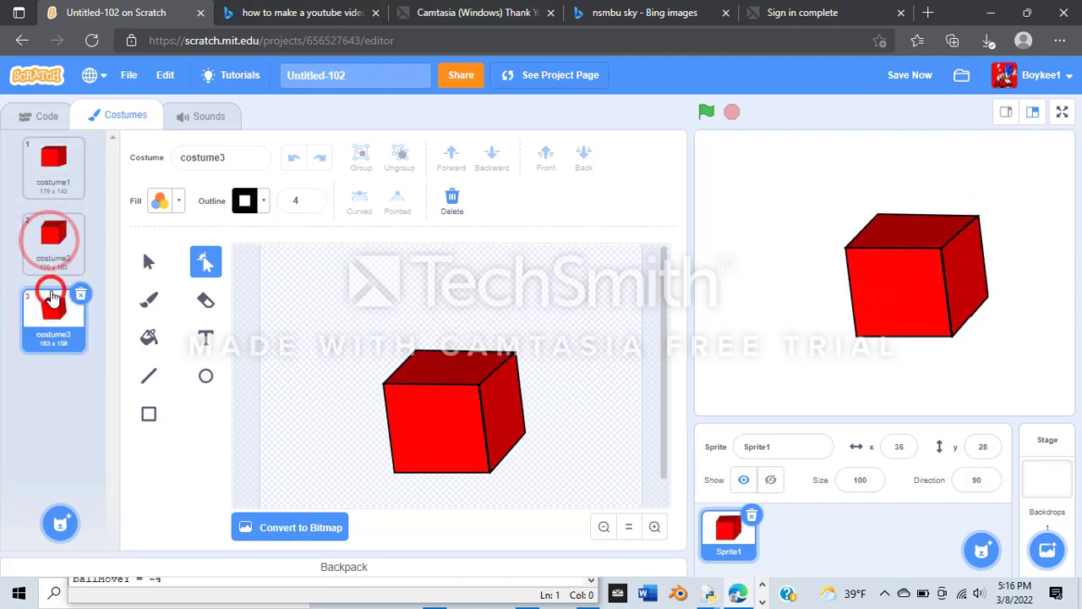
left_click(44, 241)
left_click(46, 303)
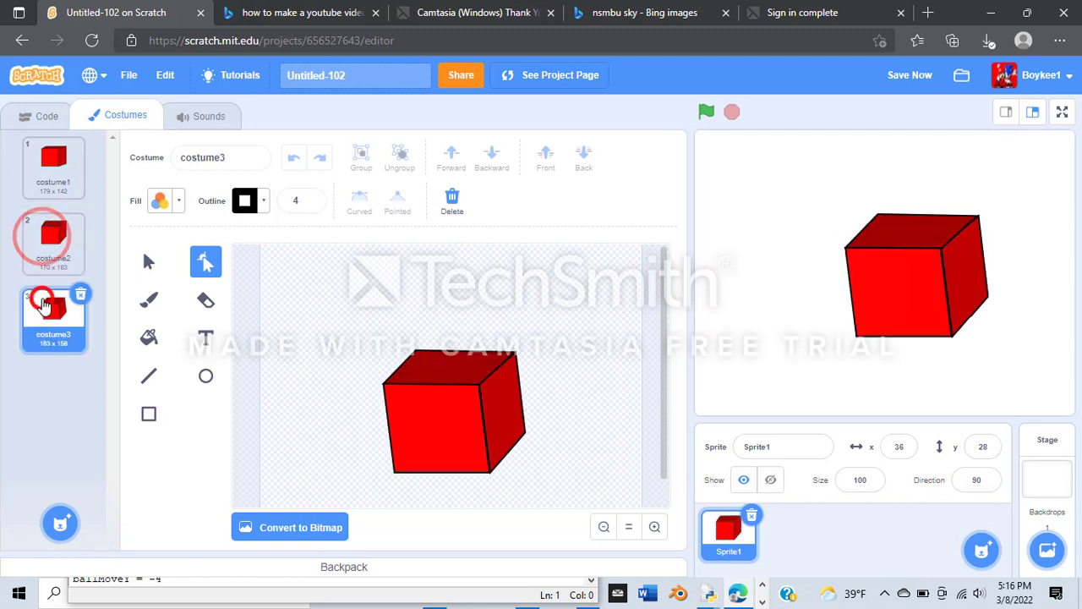
- In costume3, lower the upper corners of the front face and the side face slightly, away from the top face
left_click(423, 368)
left_click(387, 395)
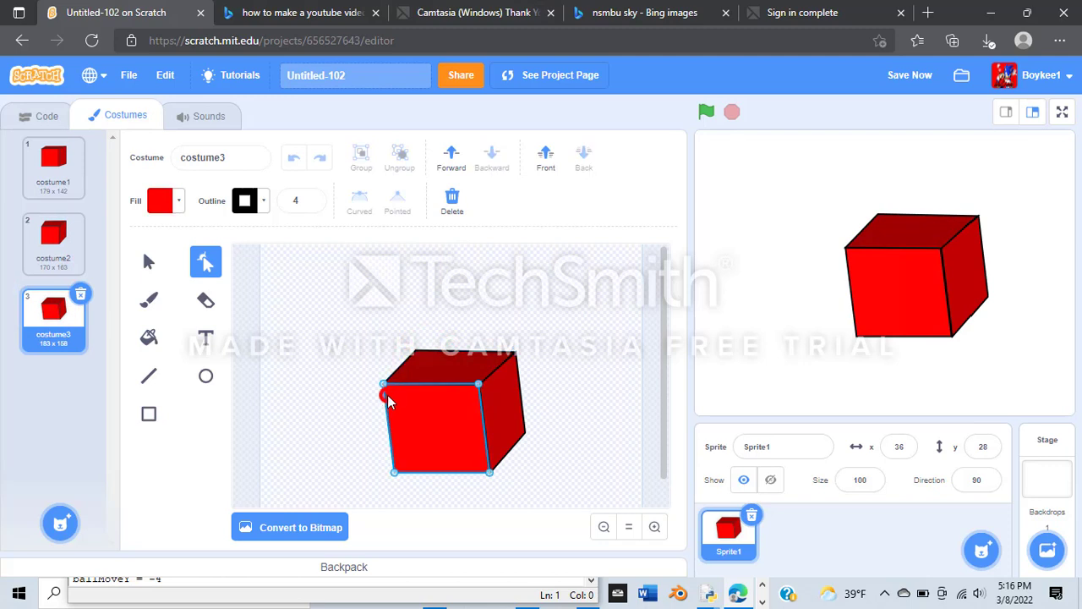
left_click(384, 384)
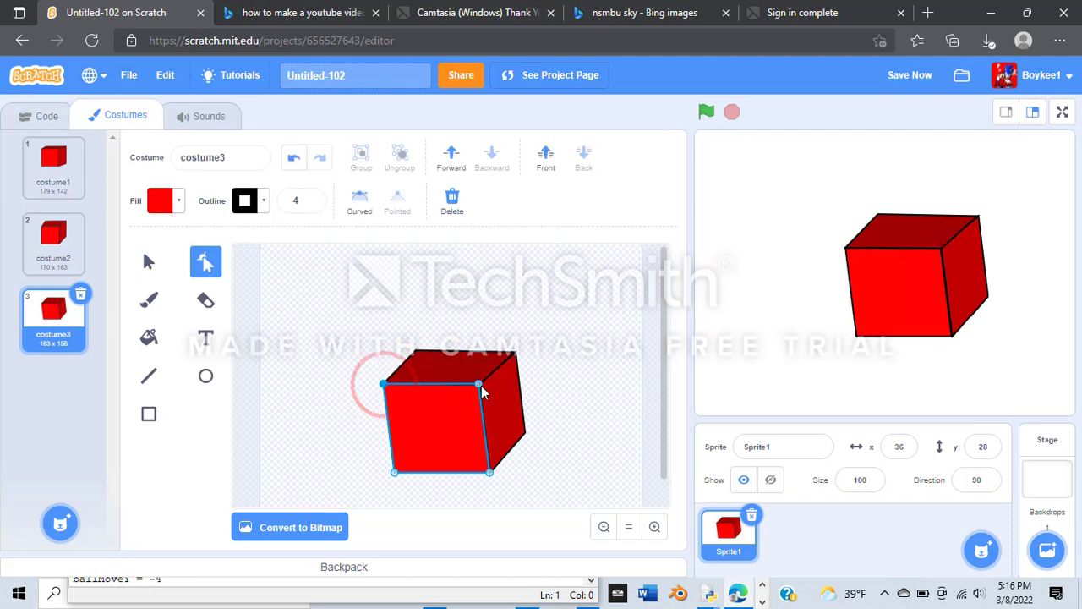
left_click(488, 388, "shift")
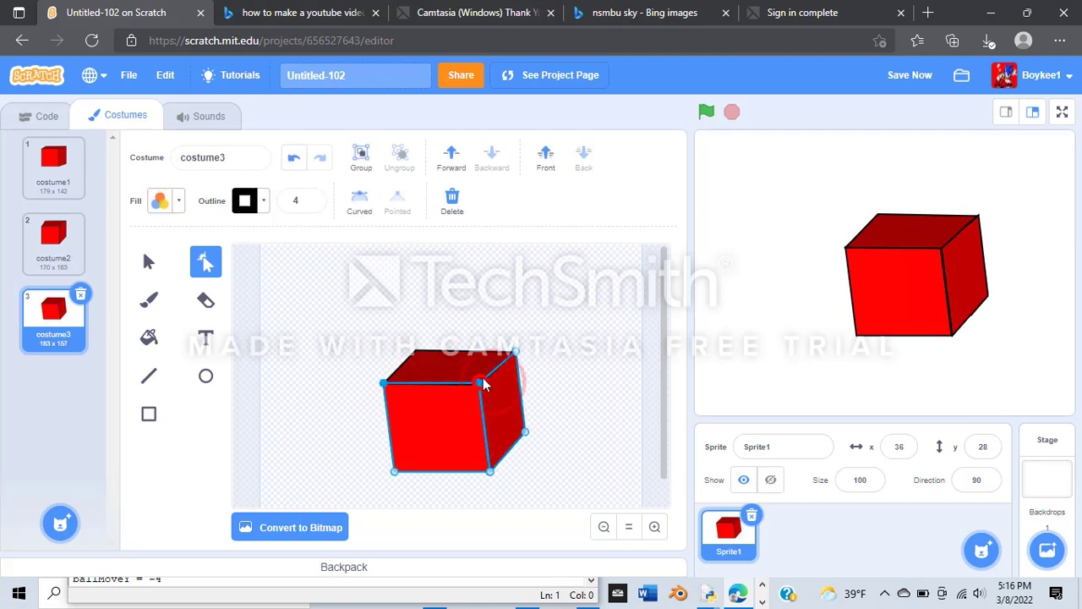
left_click(513, 350, "shift")
key("Down")
key("Down")
key("Down")
key("Down")
key("Down")
key("Down")
key("Down")
key("Down")
key("Down")
key("Down")
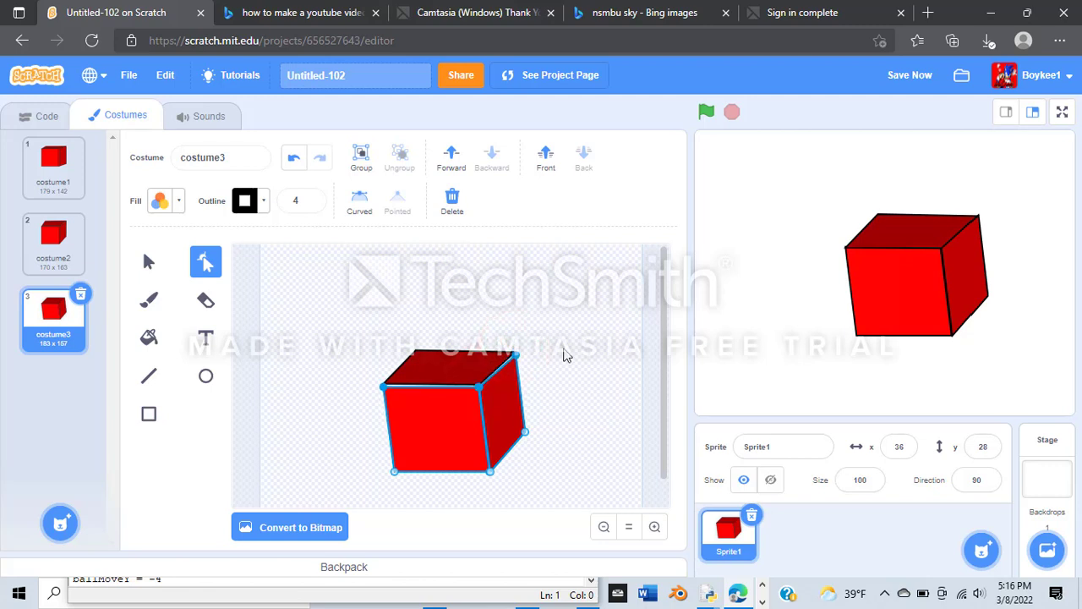
- Lower the top face's two front corners and its back right corner to close the gap with the front and side faces
left_click(448, 370)
left_click(384, 385)
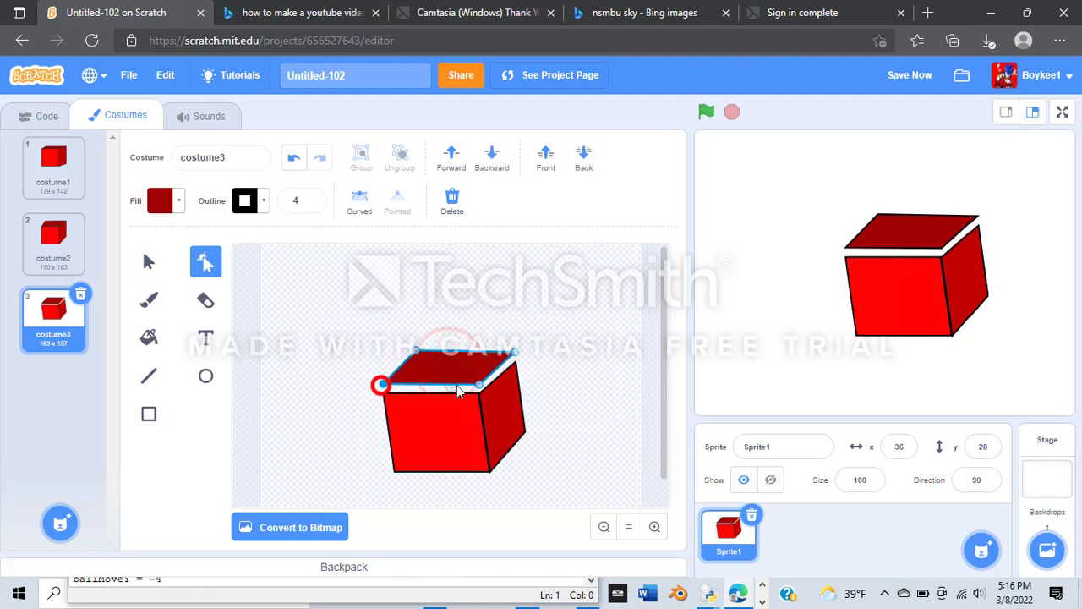
left_click(478, 385, "shift")
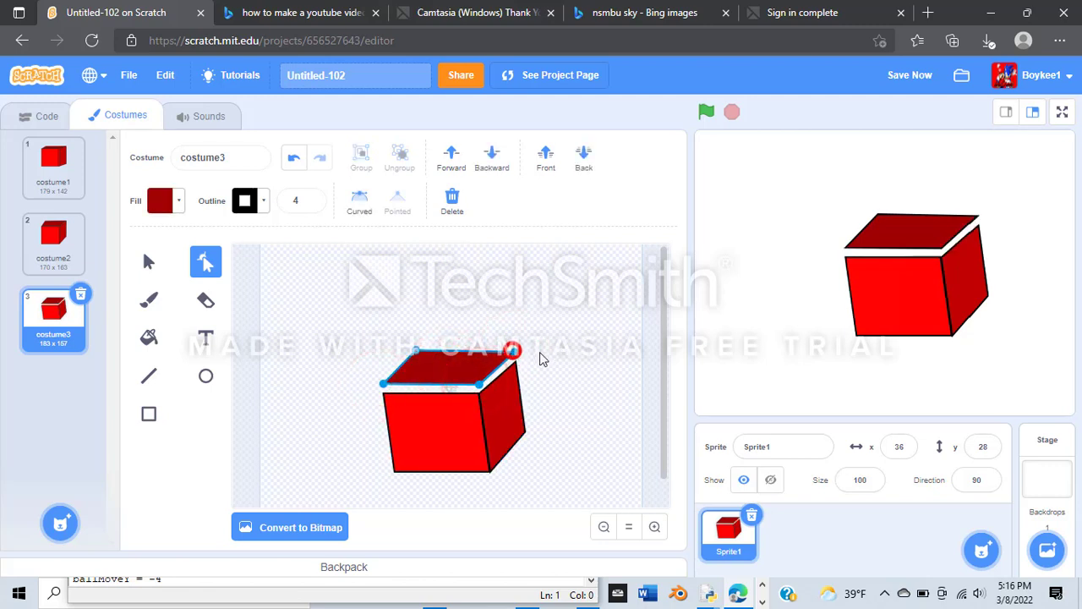
key("Down")
key("Down")
key("Down")
key("Down")
key("Down")
key("Down")
key("Down")
key("Down")
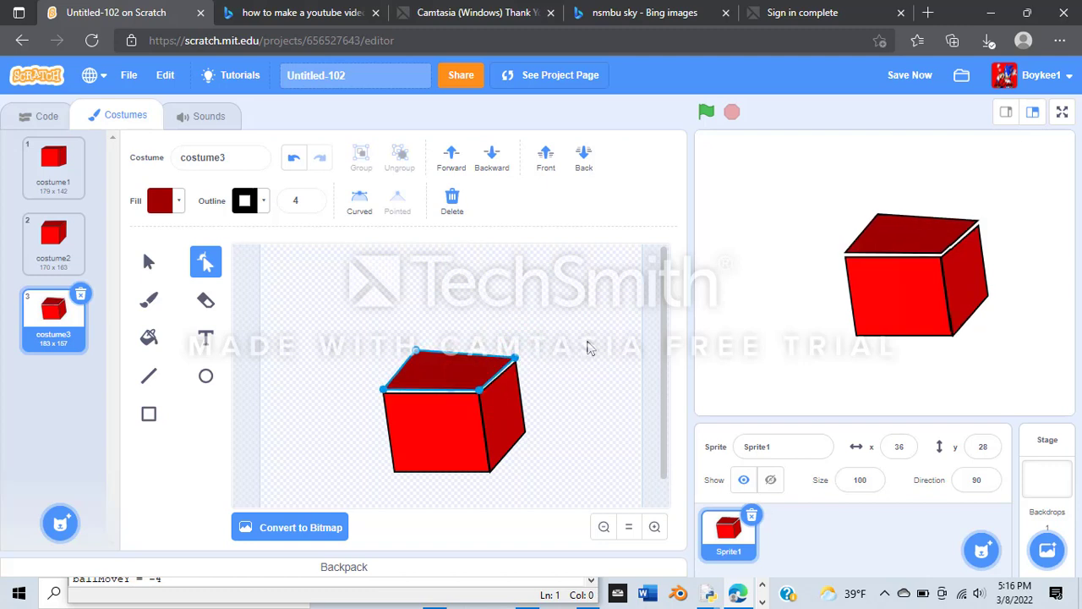
key("Down")
key("Down")
key("Down")
key("Down")
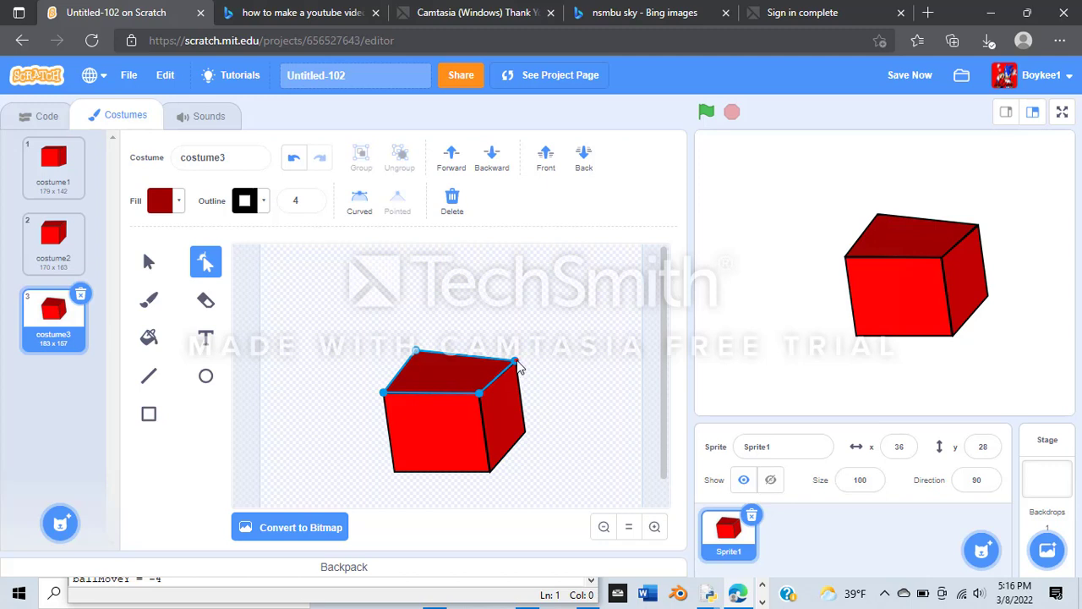
- Raise the top face's back right corner slightly and move the side face's upper back corner up to meet it
left_click_drag(517, 364, 517, 363)
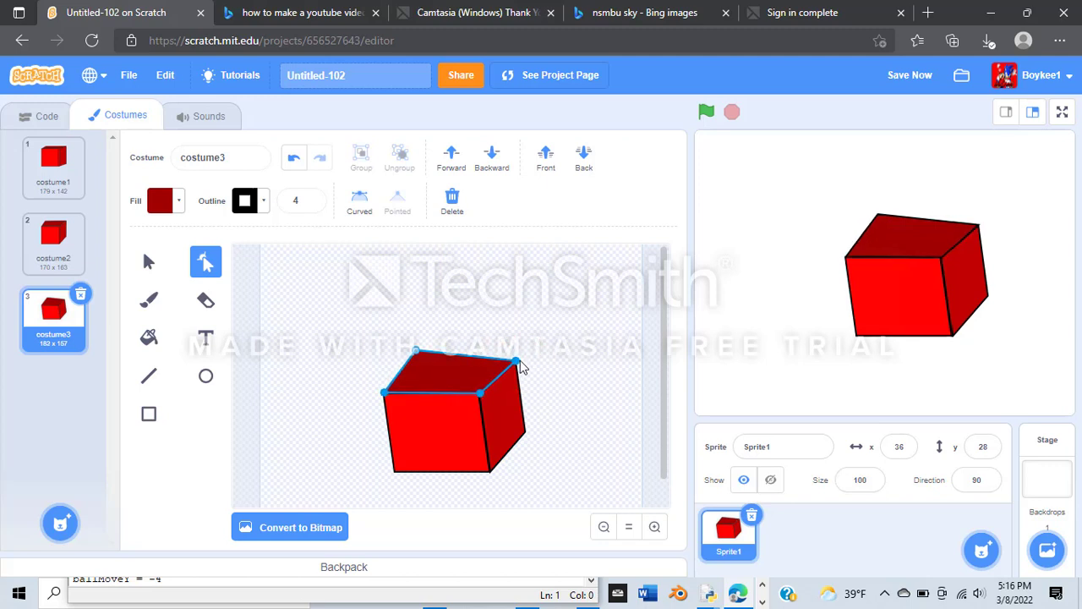
left_click(529, 345)
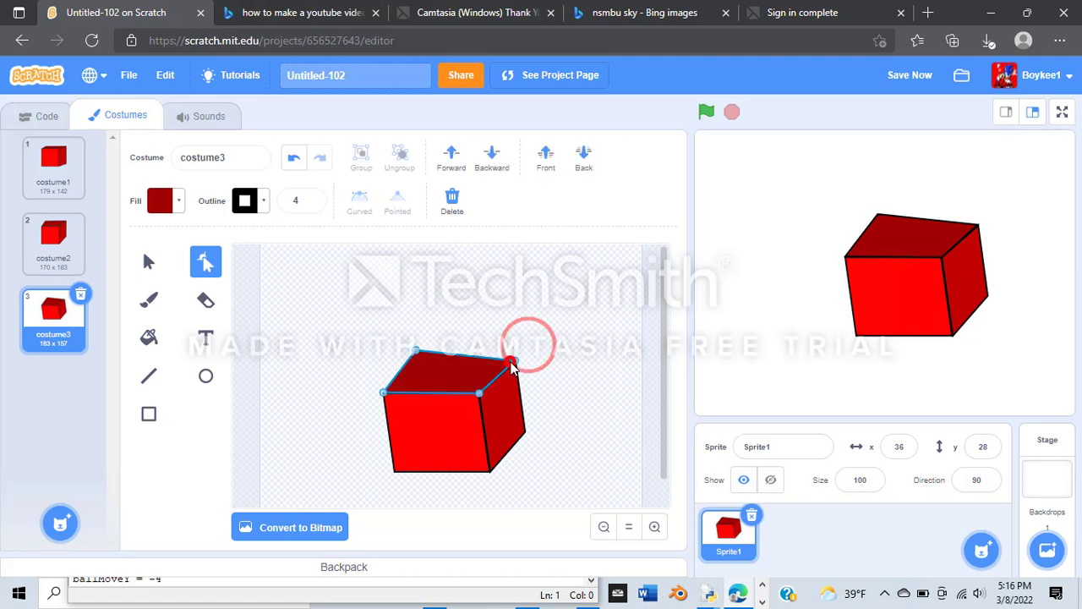
left_click_drag(507, 362, 514, 364)
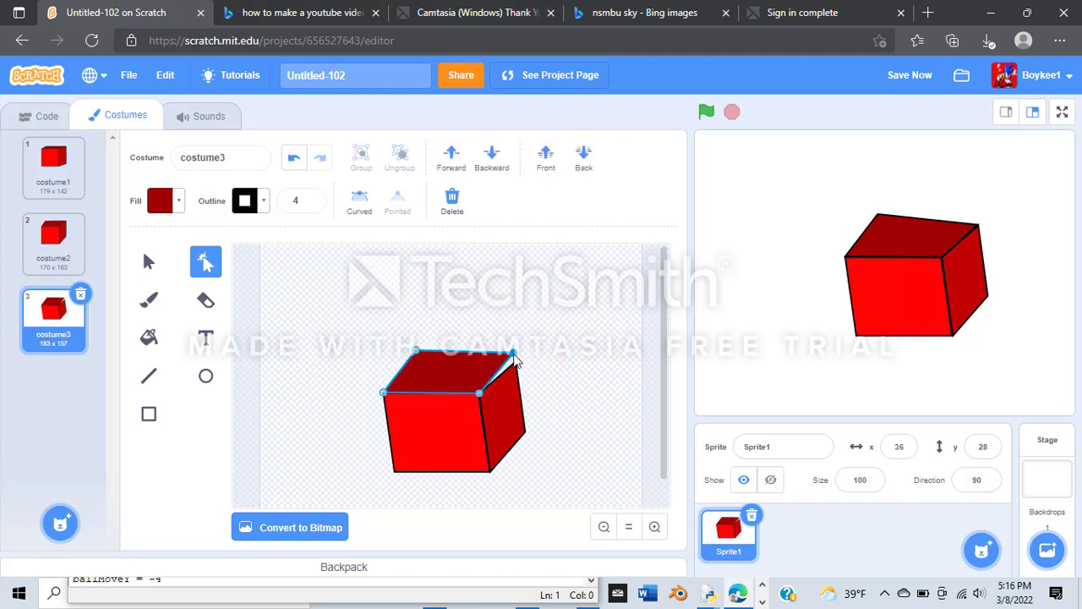
left_click(515, 365)
left_click_drag(515, 365, 516, 353)
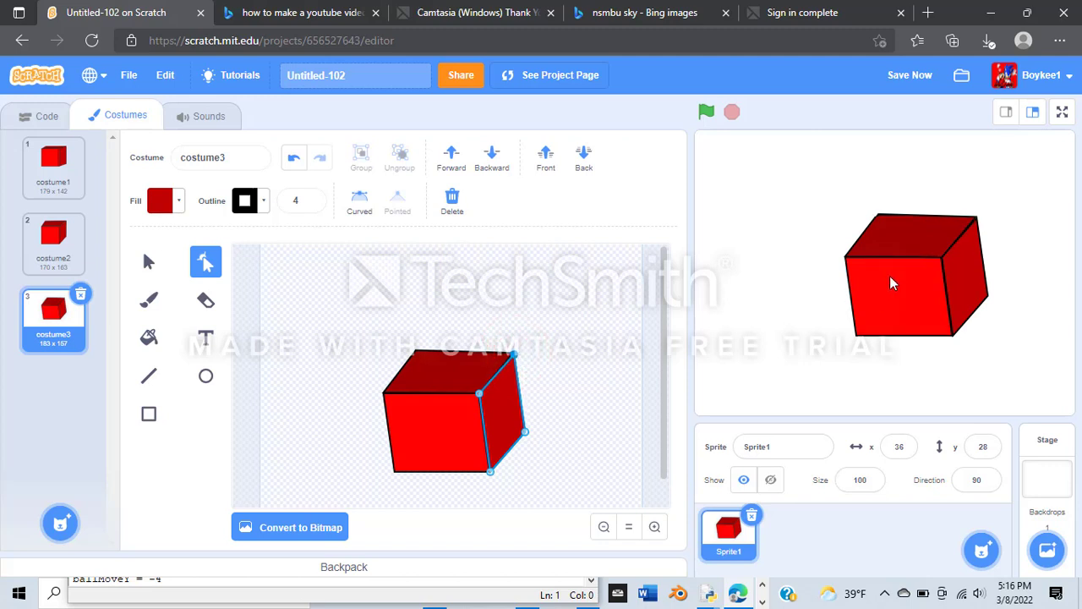
left_click(511, 304)
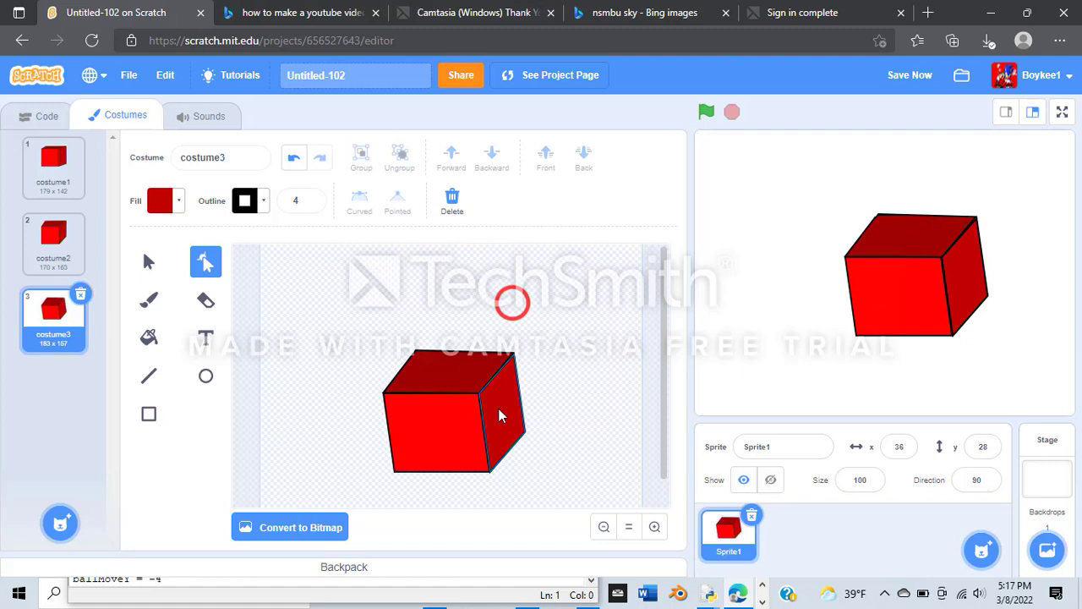
left_click(493, 472)
left_click(535, 298)
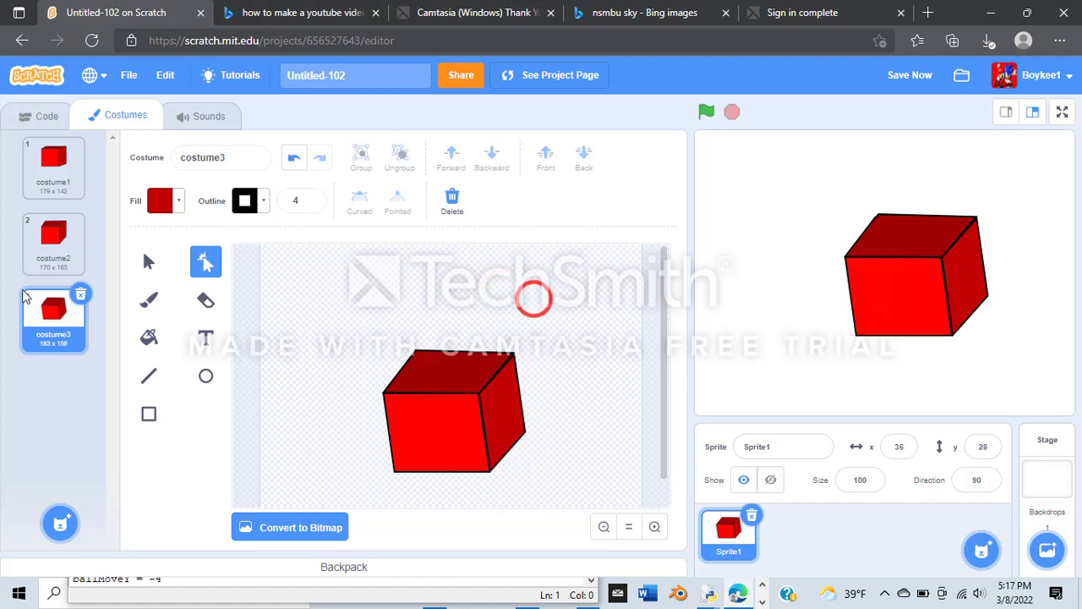
- Step through the costumes again to review the rotation with the adjusted costume3
left_click(38, 174)
left_click(38, 245)
left_click(35, 311)
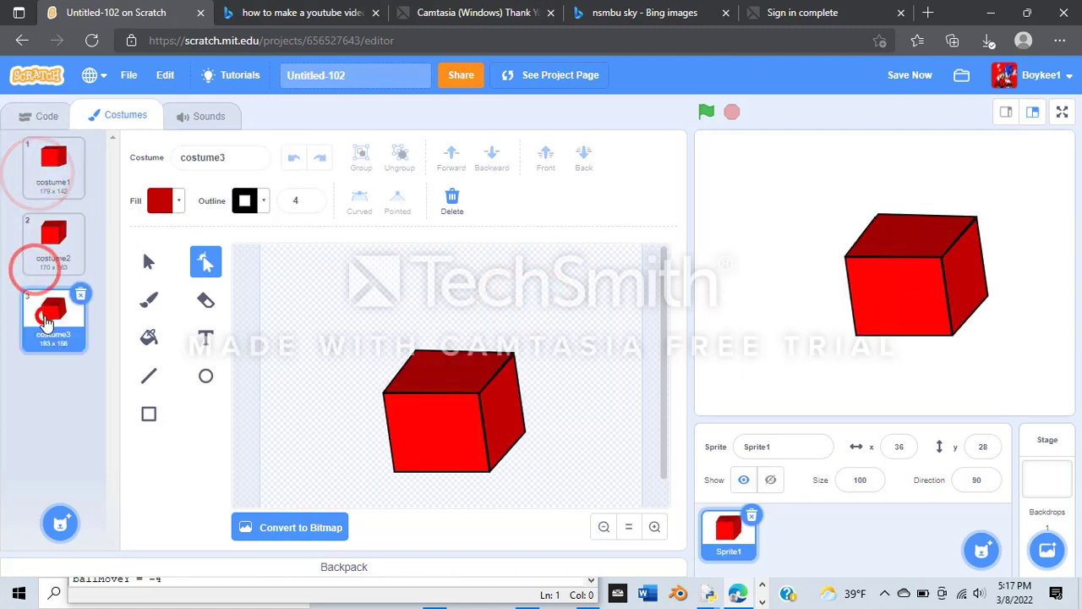
left_click(42, 193)
left_click(52, 230)
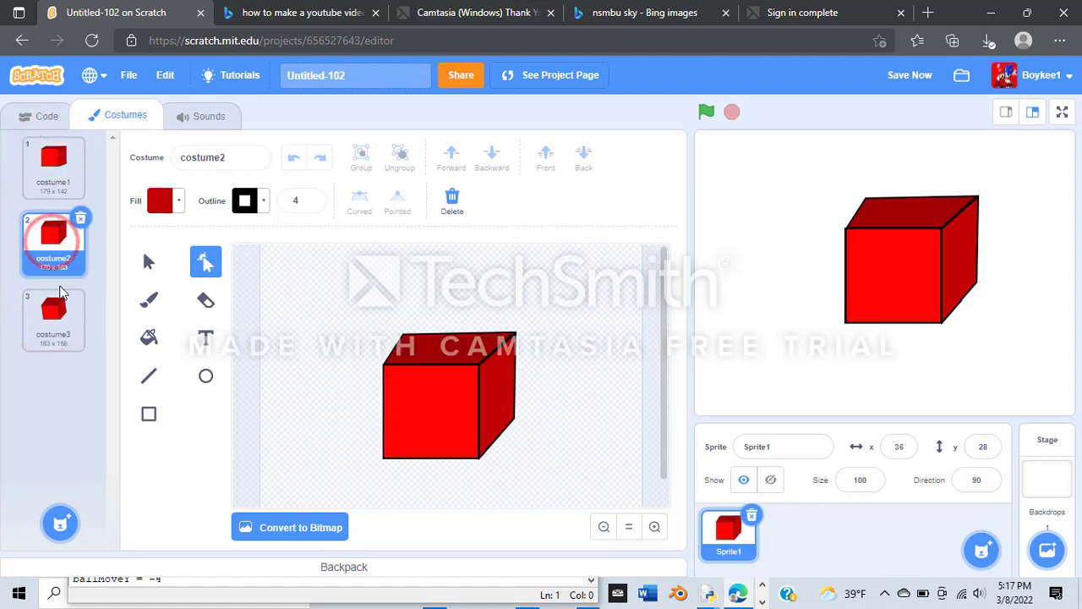
- Step back and forth through costume1, costume2 and costume3 to compare the cube's shape from frame to frame
left_click(51, 303)
left_click(53, 245)
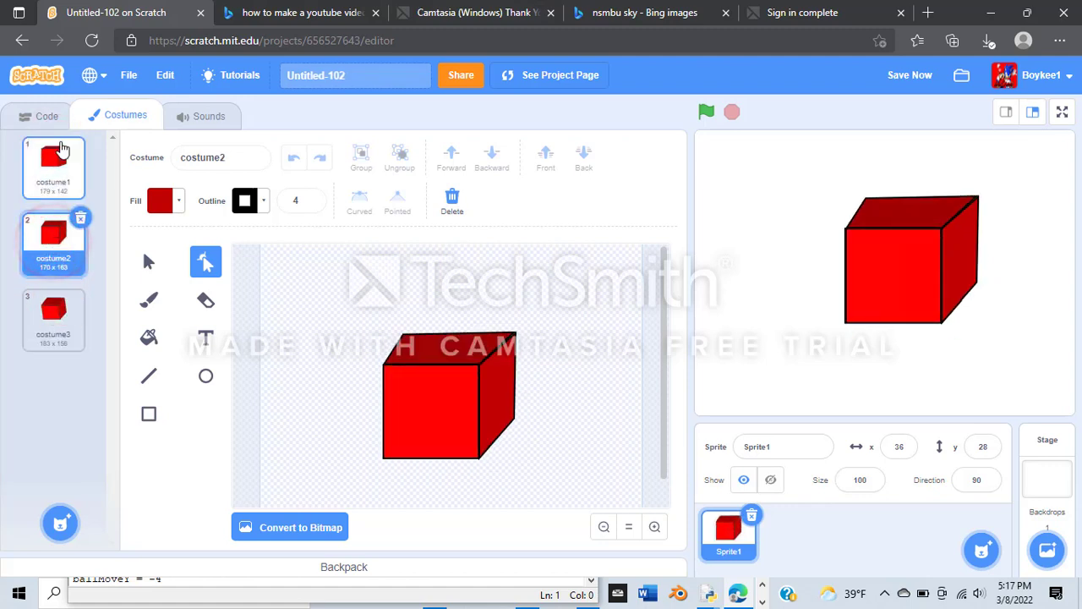
left_click(51, 159)
left_click(58, 233)
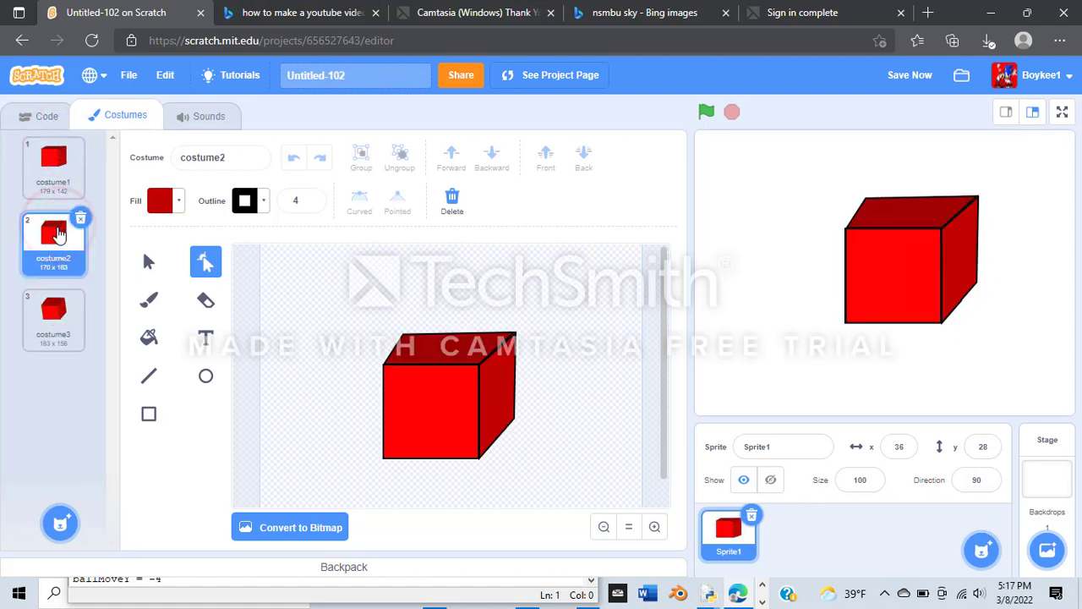
left_click(51, 160)
left_click(52, 230)
left_click(42, 179)
left_click(50, 224)
left_click(48, 298)
left_click(44, 228)
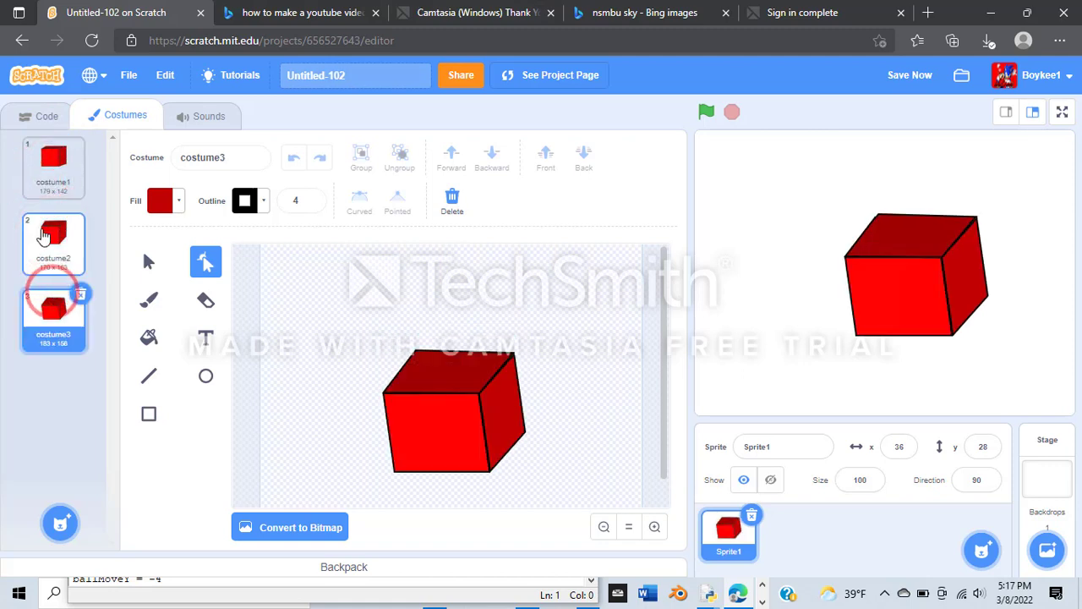
left_click(49, 298)
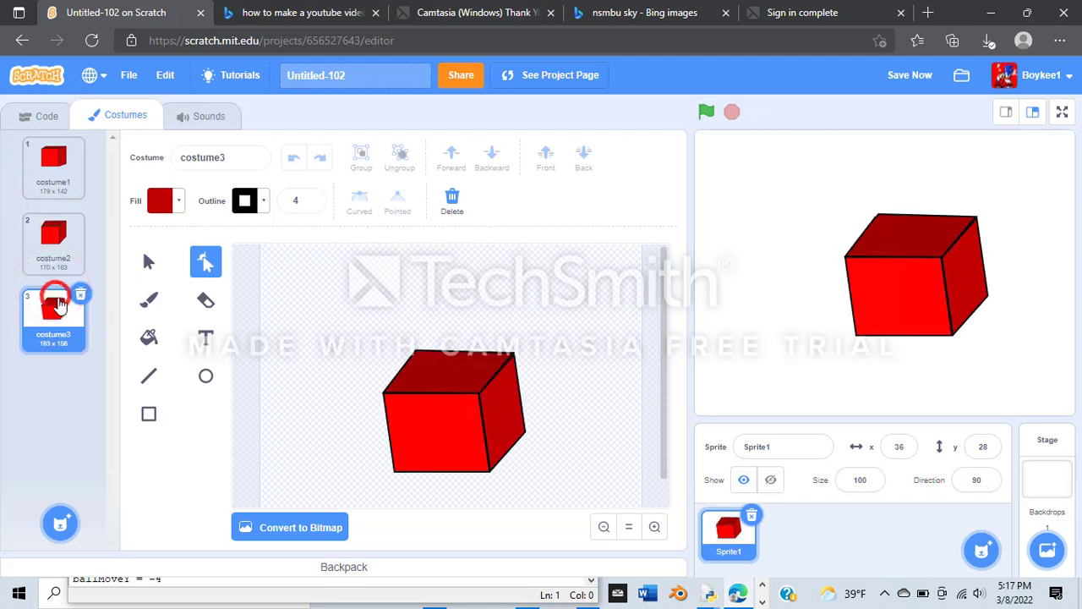
- In costume2, shift the side face's two front corners slightly right and widen the front face to meet them
left_click(53, 242)
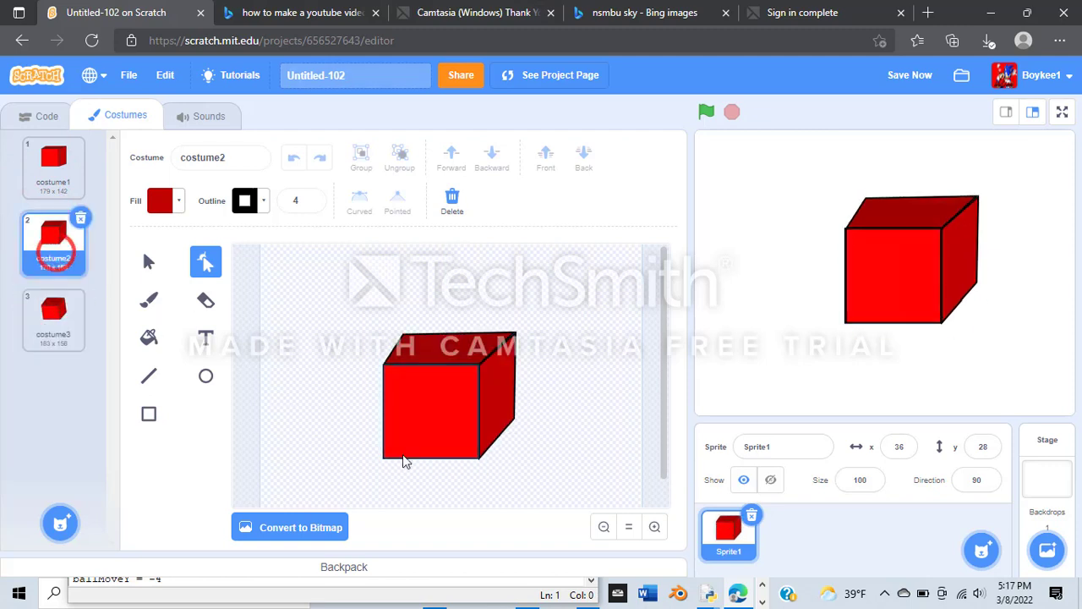
left_click(417, 430)
left_click(487, 404, "shift")
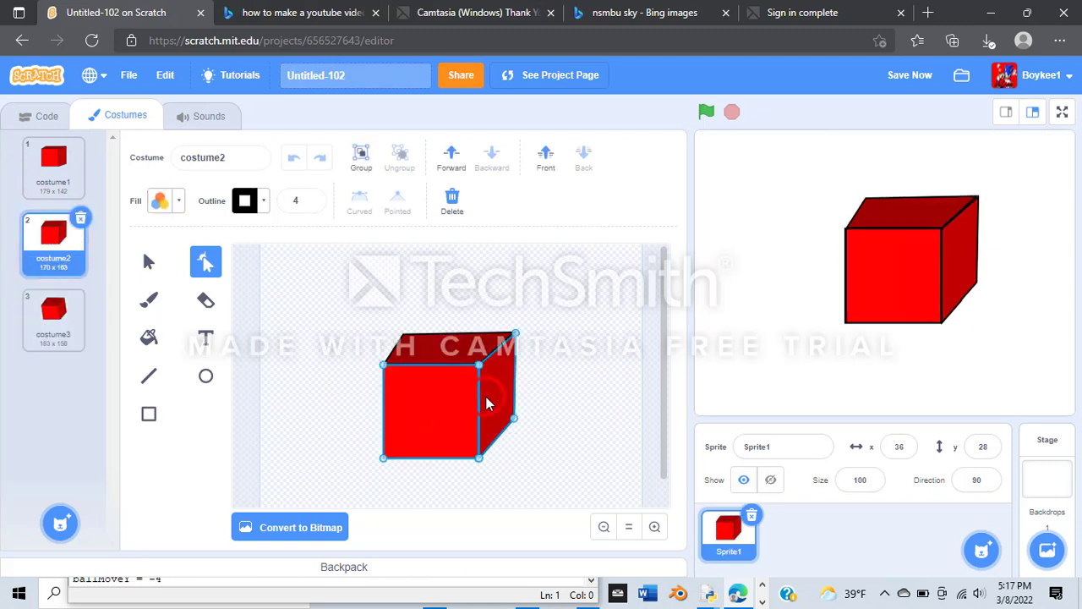
left_click(479, 367)
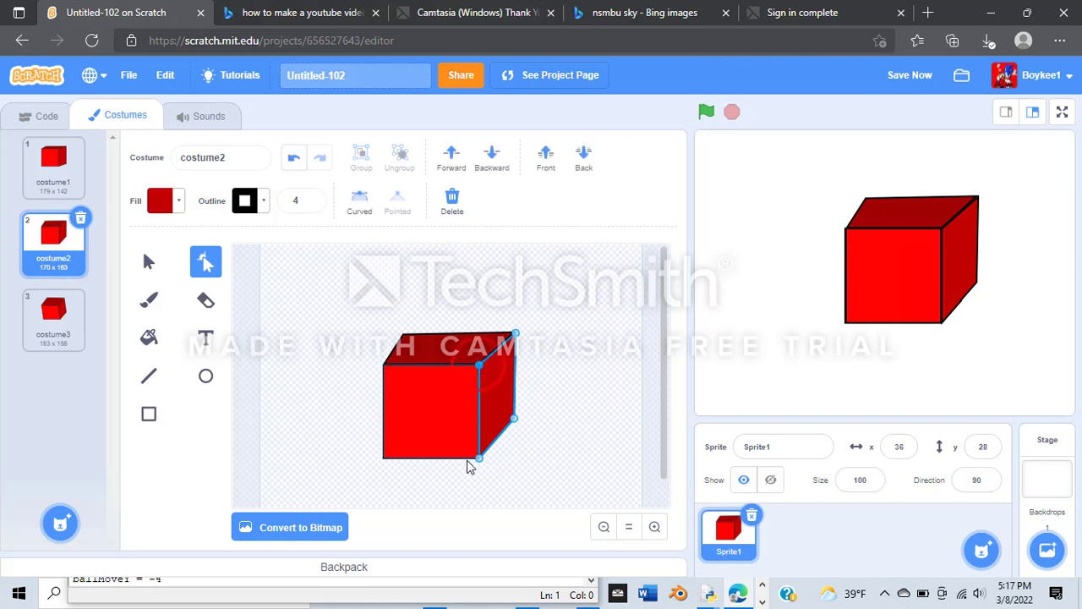
left_click_drag(484, 460, 489, 461)
left_click(450, 434)
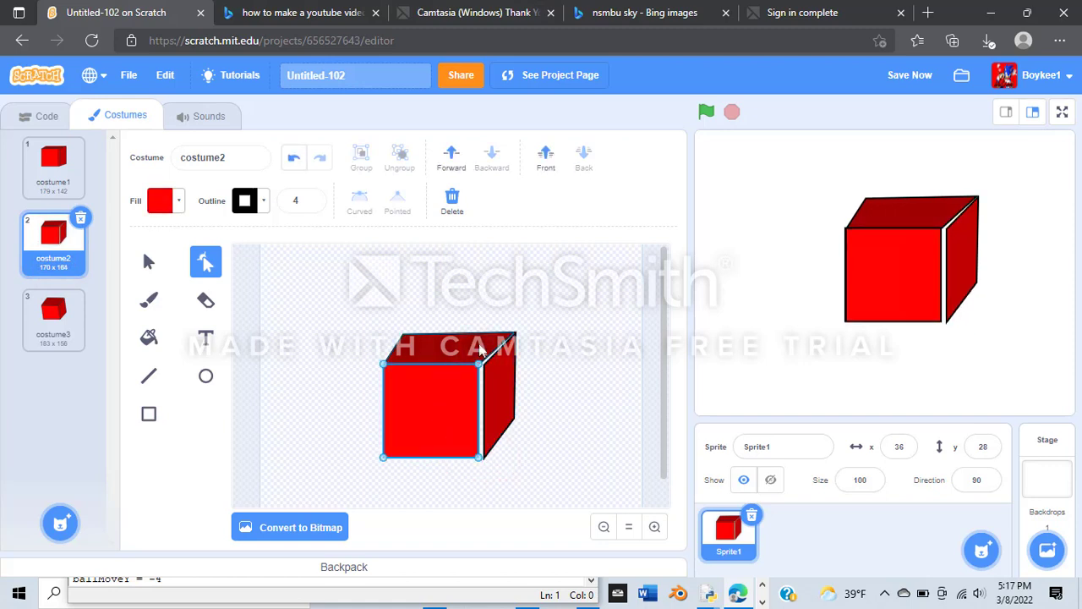
left_click_drag(479, 460, 482, 457)
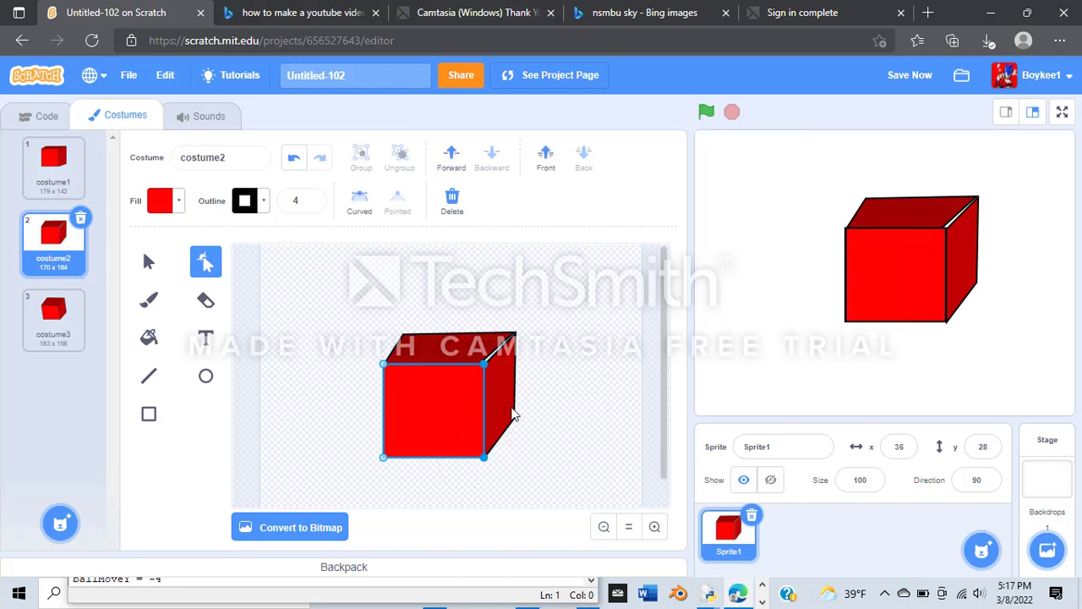
- Move the top face's front right corner to the widened front face's corner and align its front left corner as well
left_click(486, 349)
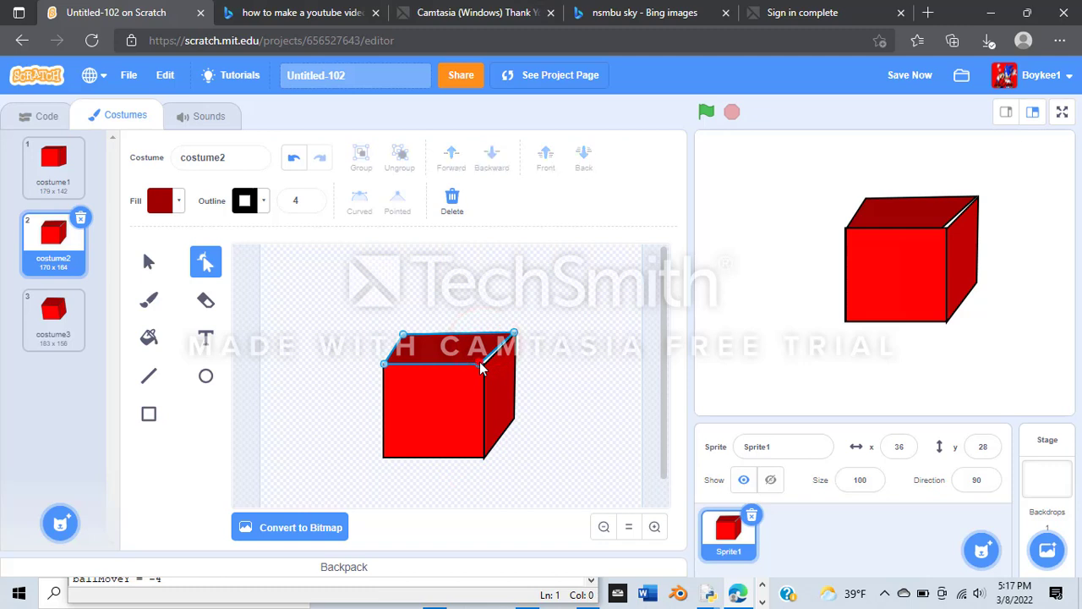
left_click(480, 363)
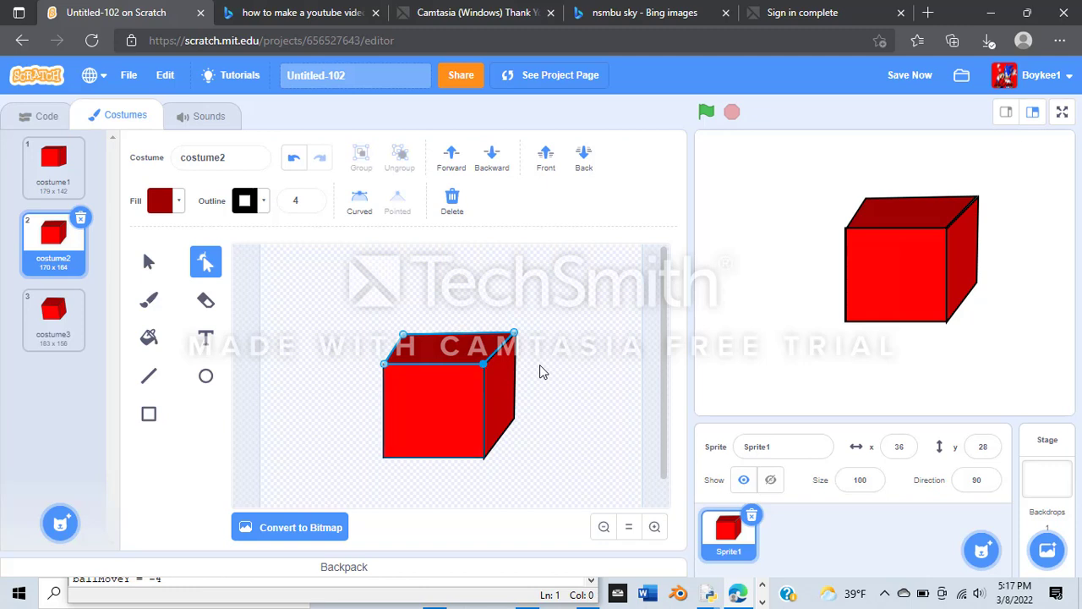
left_click(386, 363)
left_click(367, 317)
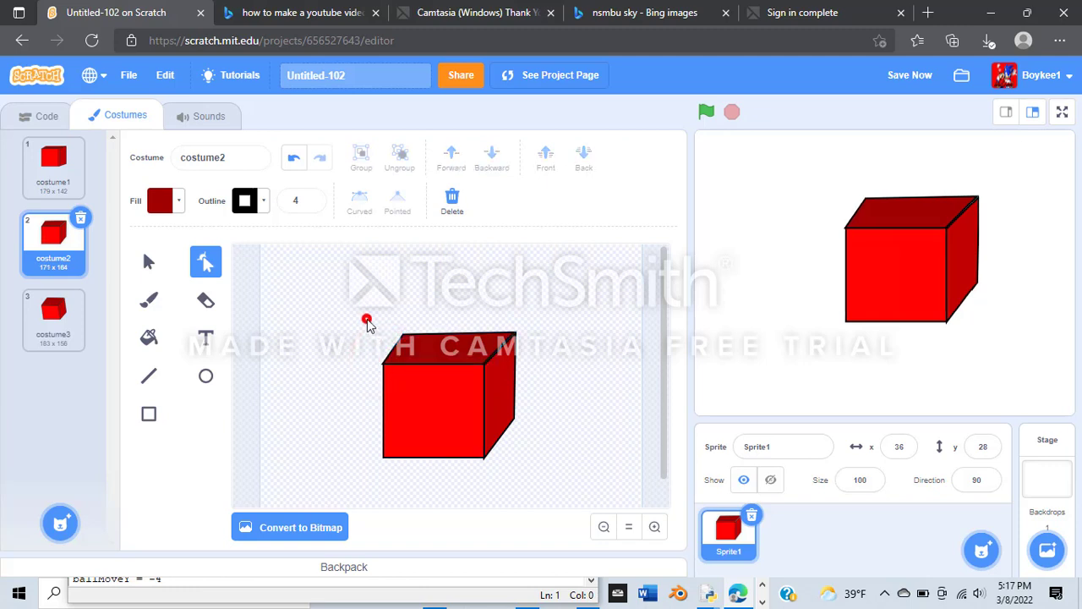
left_click(394, 360)
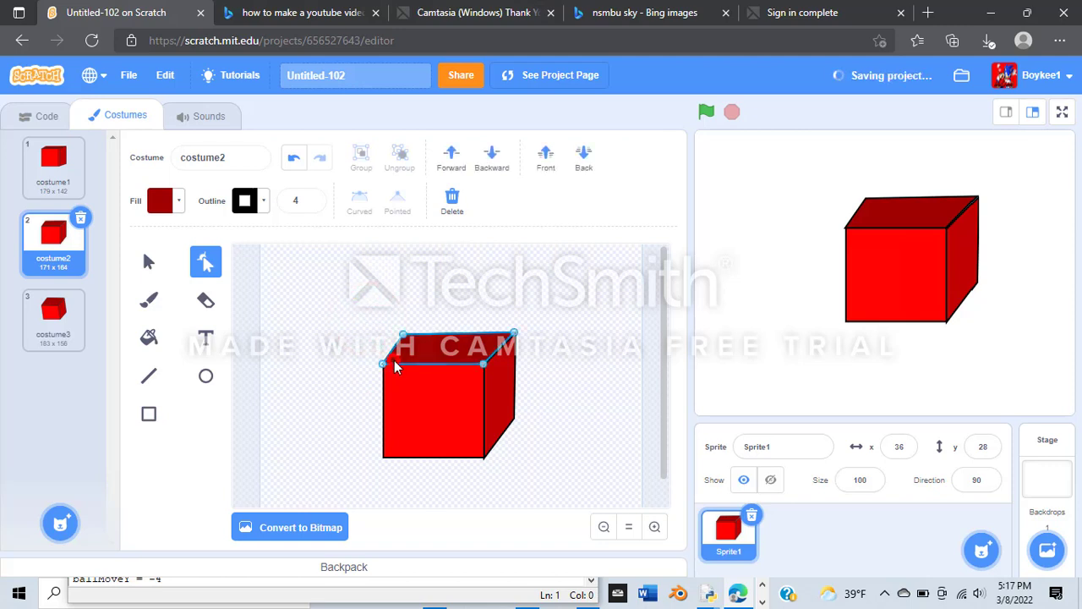
left_click(381, 364)
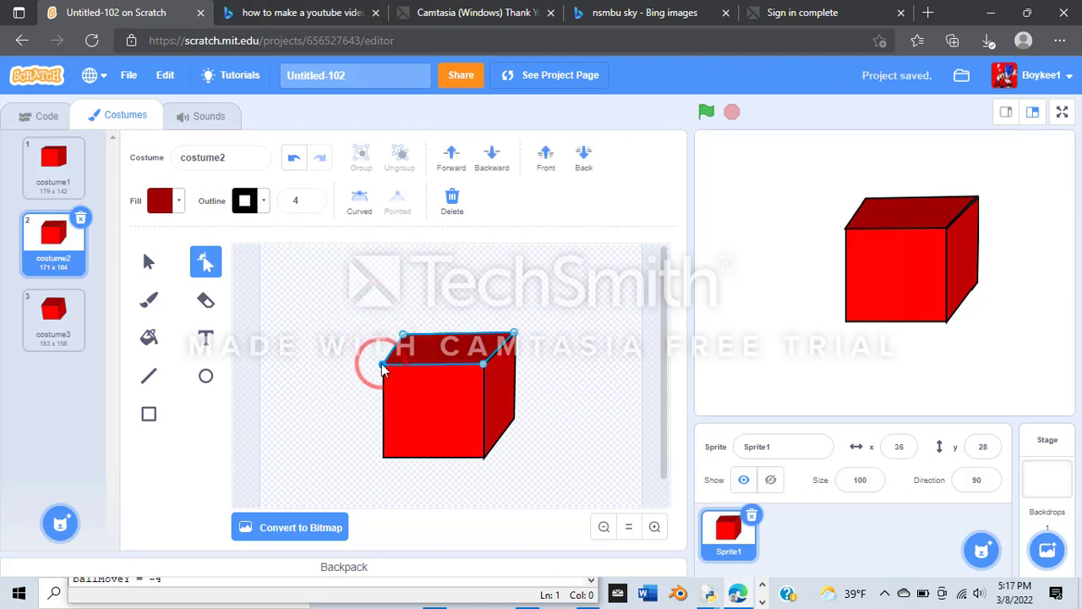
left_click(350, 355)
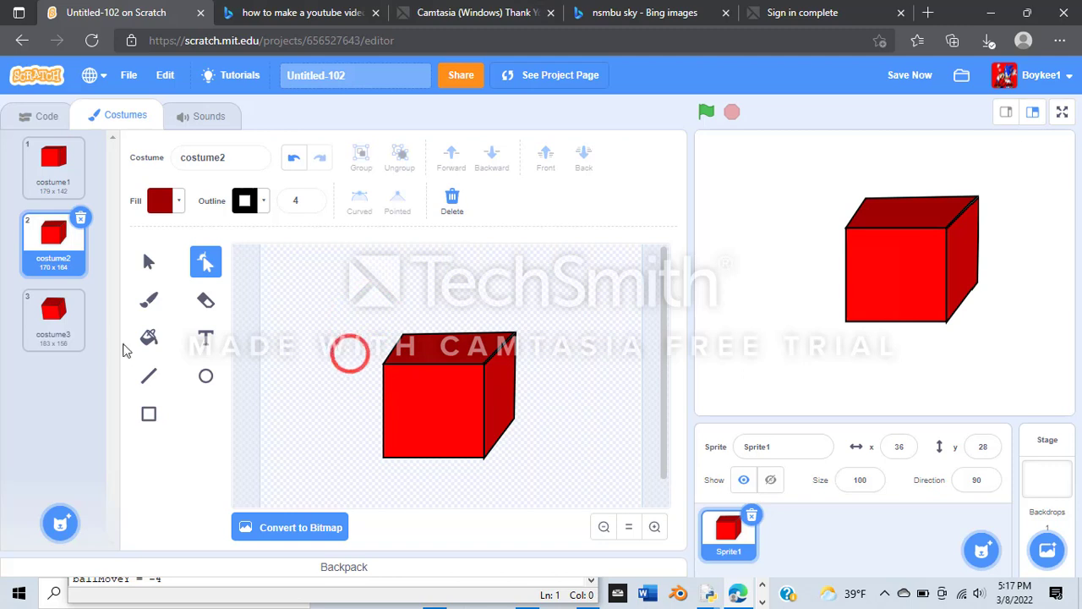
- Switch between the costumes to check how the adjusted costume2 fits into the rotation
left_click(53, 319)
left_click(52, 263)
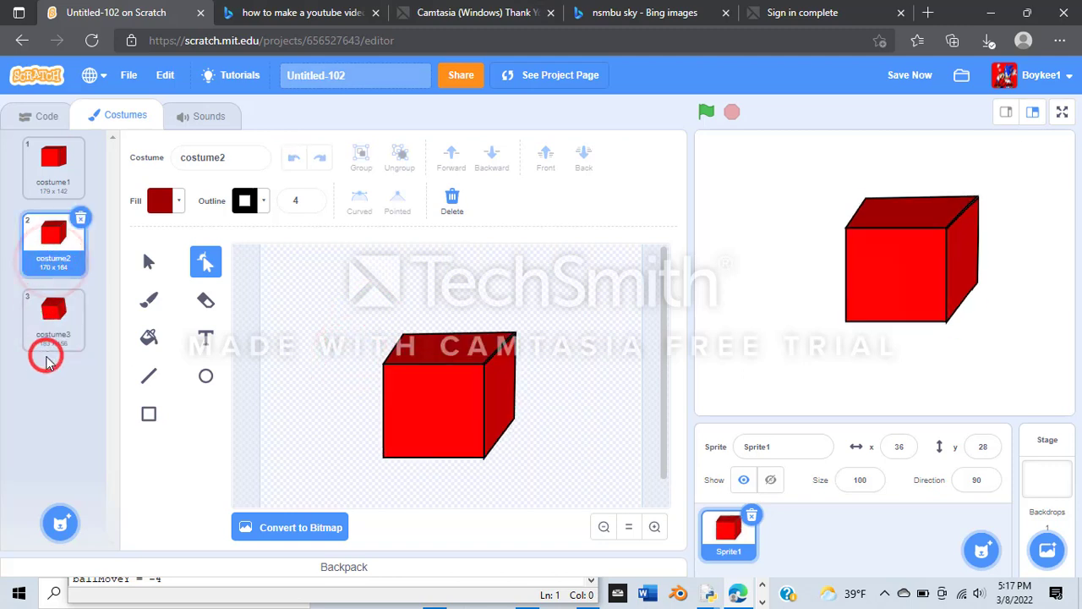
left_click(48, 314)
left_click(50, 245)
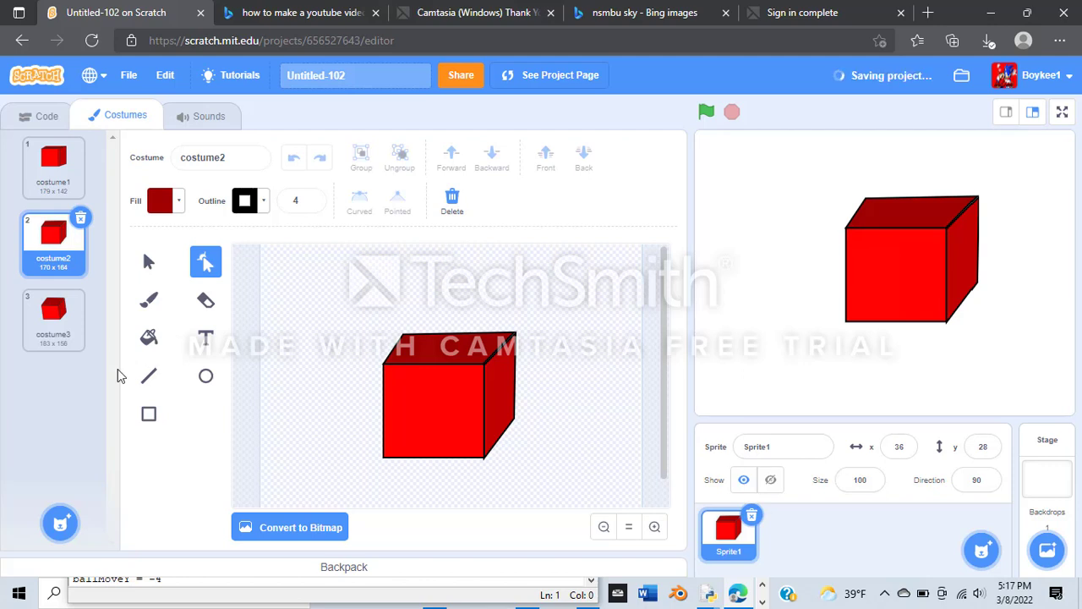
left_click(53, 173)
left_click(82, 266)
- Duplicate costume3 and, in the copy, select the front face's two upper corners together with the side face
left_click(76, 297)
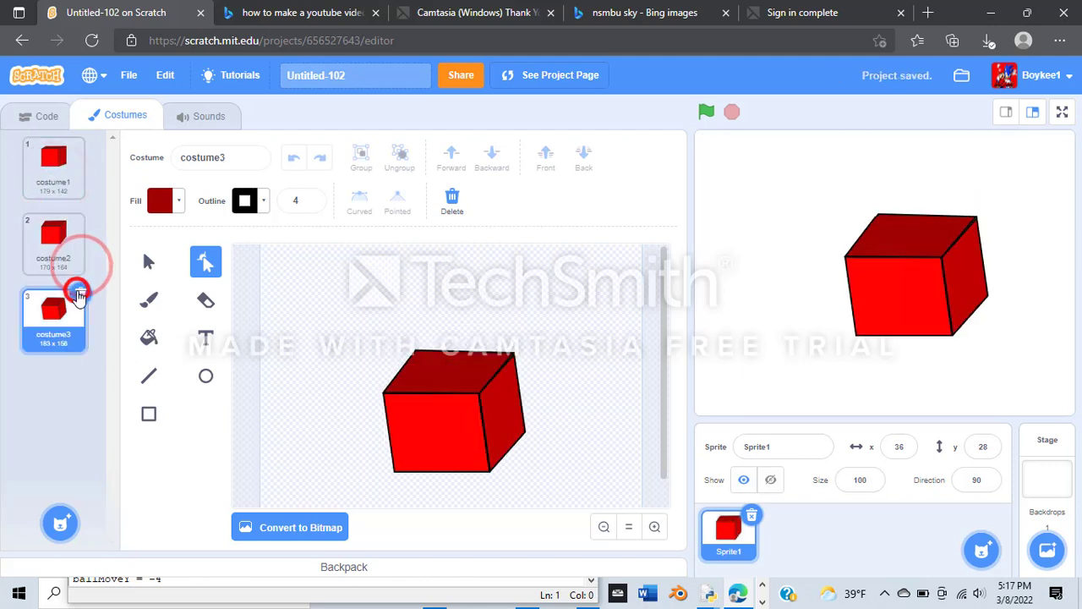
right_click(65, 329)
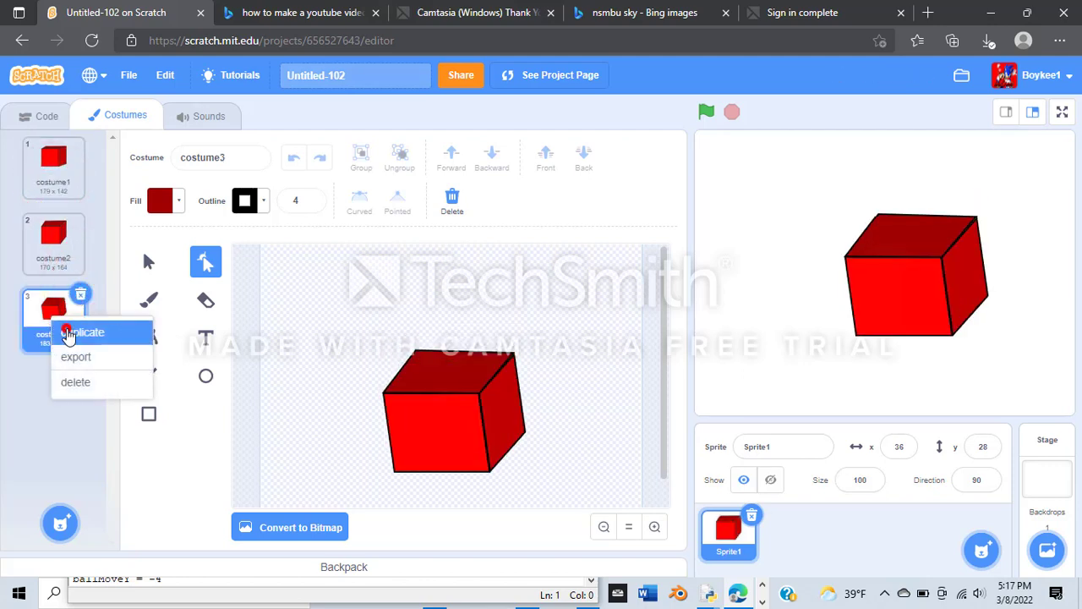
left_click(68, 332)
left_click(410, 412)
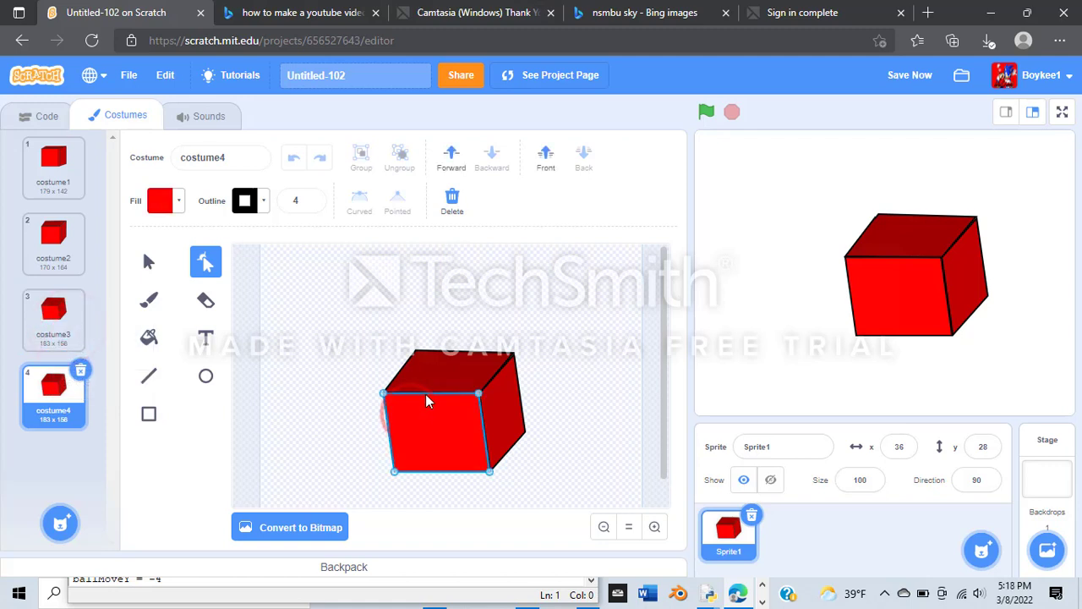
left_click(479, 393)
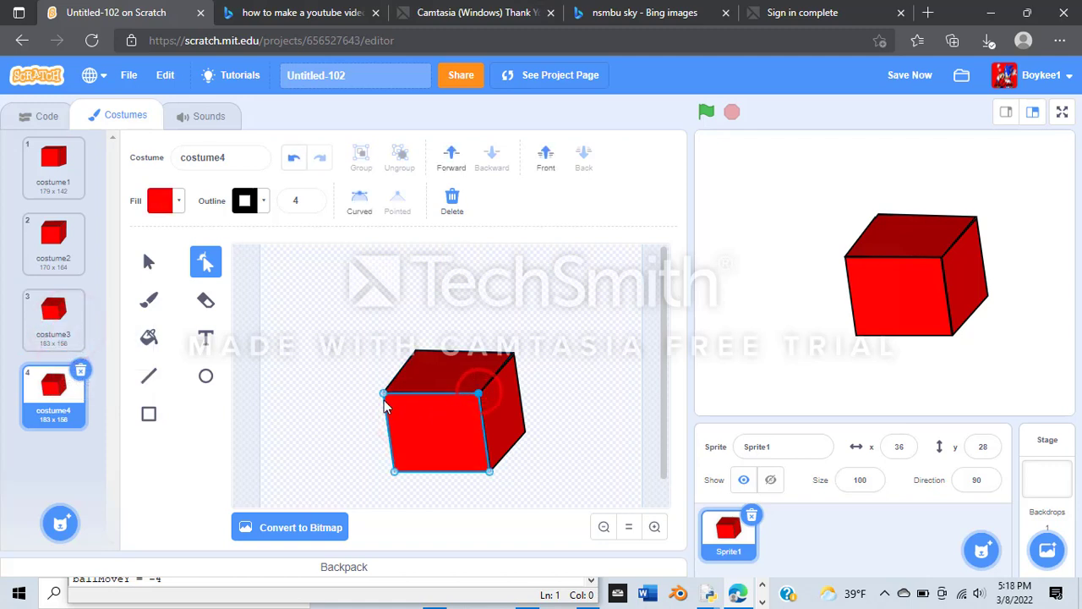
left_click(508, 394, "shift")
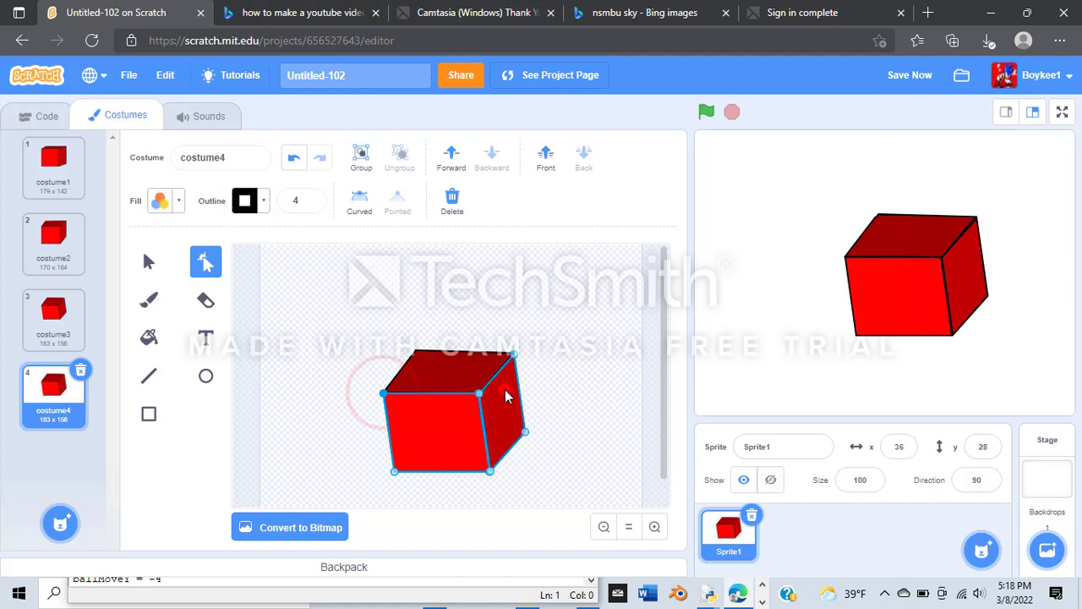
- Try lowering the upper corners of costume4's front and side faces together, including the side face's upper back corner
left_click_drag(514, 354, 515, 359)
key("Down")
key("Down")
key("Down")
key("Down")
key("Down")
key("Down")
key("Down")
key("Down")
key("Down")
key("Down")
key("Down")
key("Down")
key("Down")
key("Down")
key("Down")
key("Down")
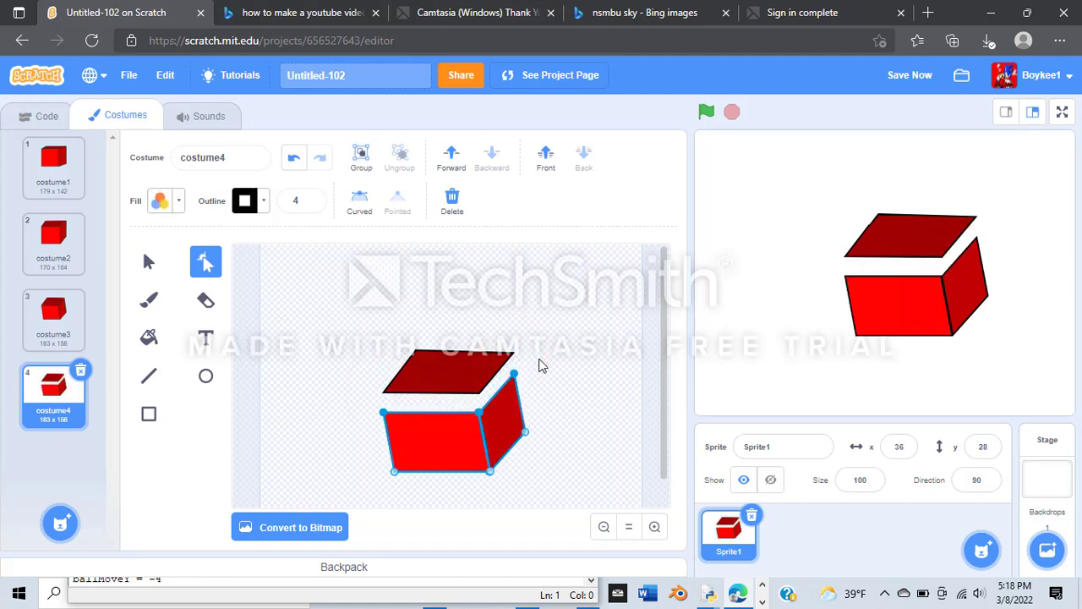
key("ctrl+z")
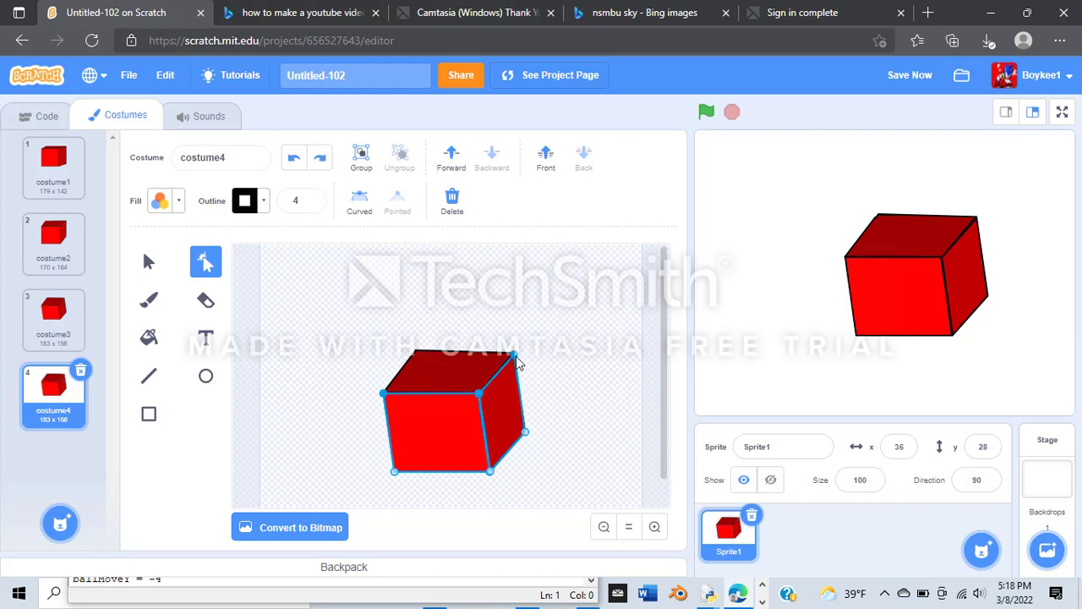
- Lower the front face's upper corners and the side face's upper front corner, leaving out the side face's upper back corner
right_click(519, 363)
left_click(526, 343)
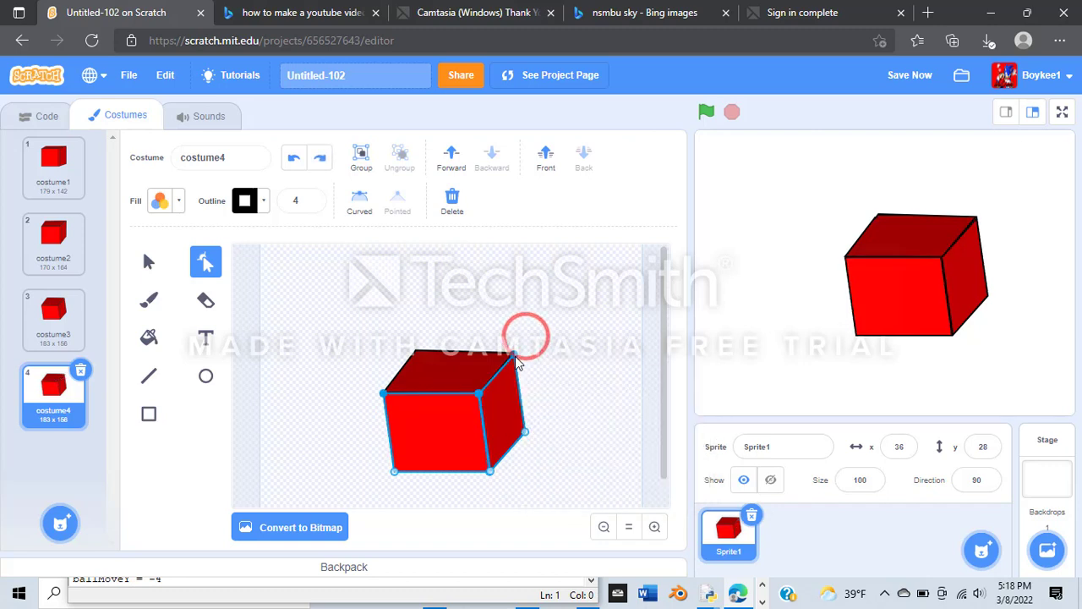
left_click(515, 355)
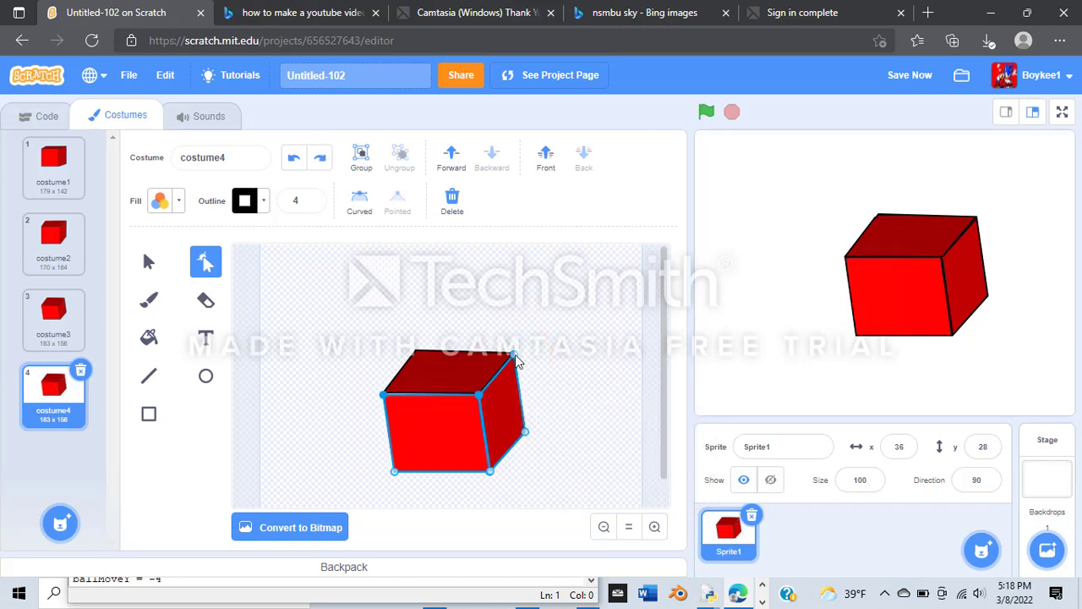
key("Down")
key("Down")
key("Down")
key("Down")
key("Down")
key("Down")
key("Down")
key("Down")
key("Down")
key("Down")
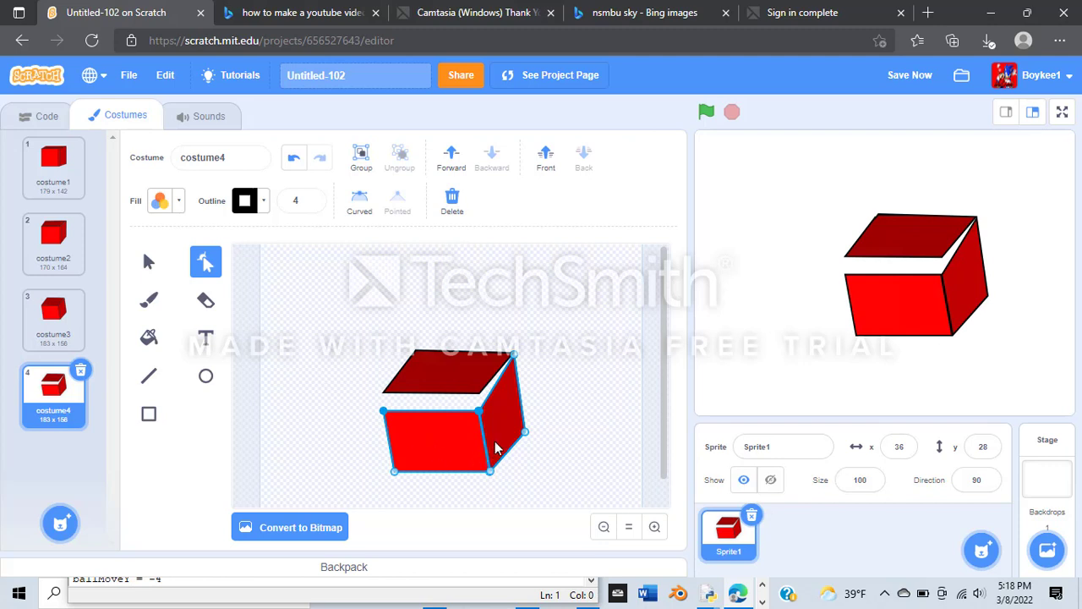
- Move the side face's lower back corner slightly up and inward to the left
left_click(525, 429)
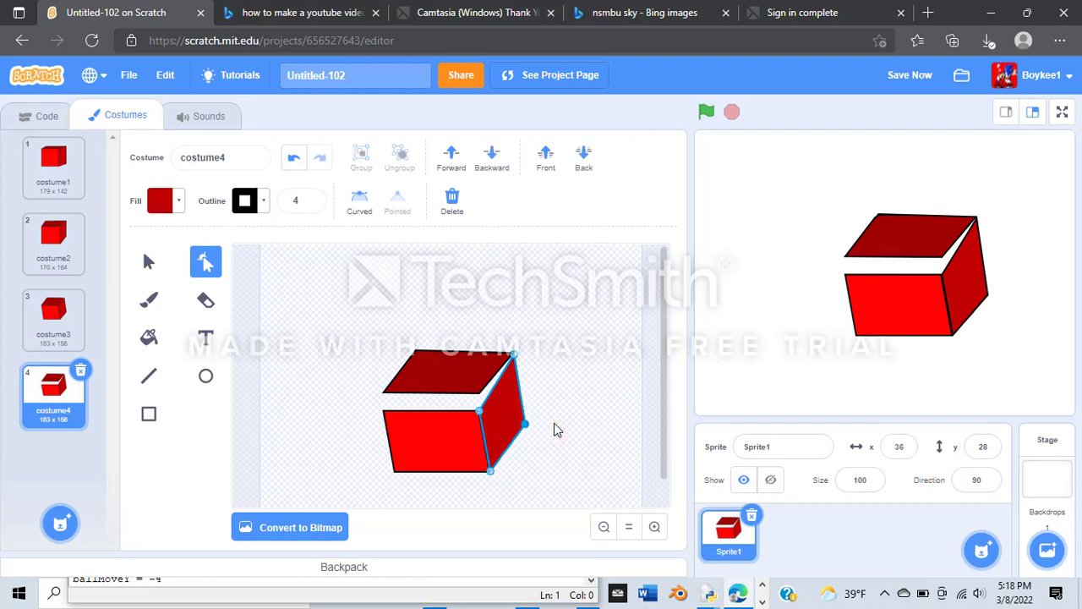
key("Left")
key("Left")
key("Left")
key("Left")
key("Left")
key("Left")
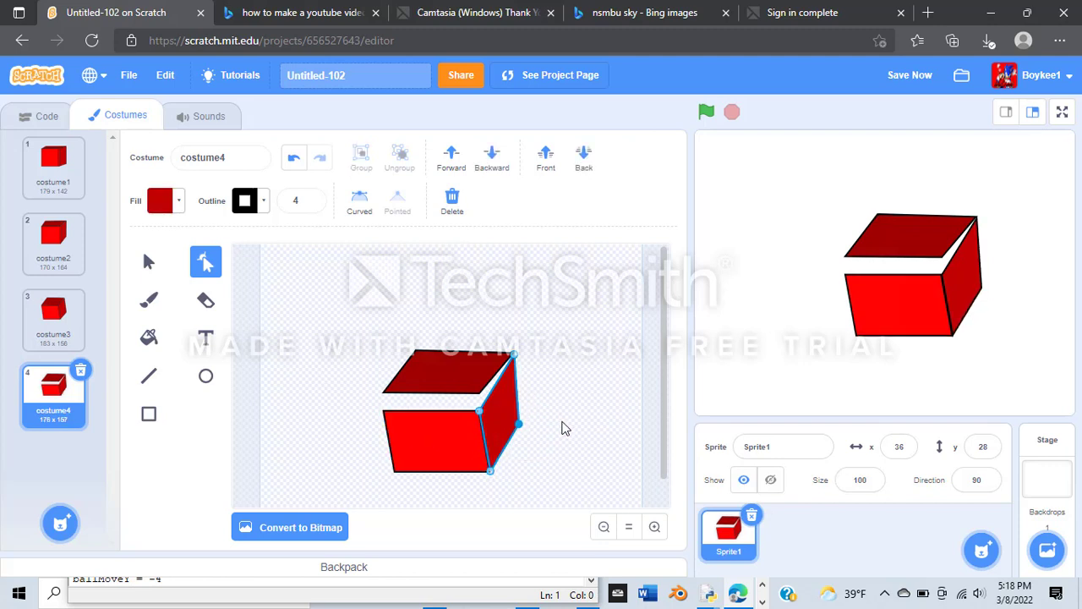
- Lower the top face's two front corners to close the gap with the front and side faces
left_click(448, 370)
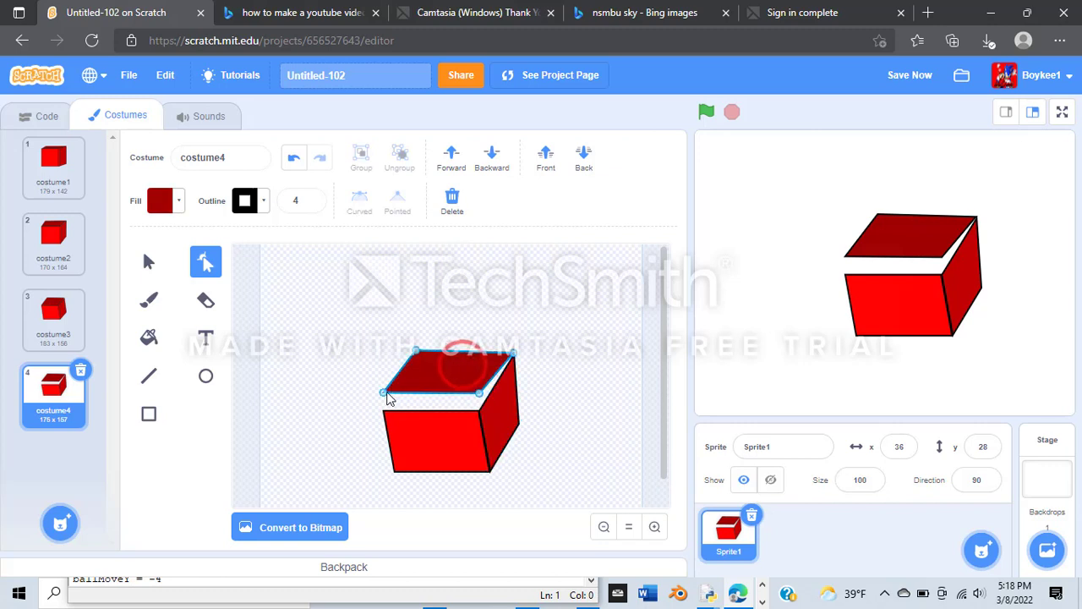
left_click(384, 391)
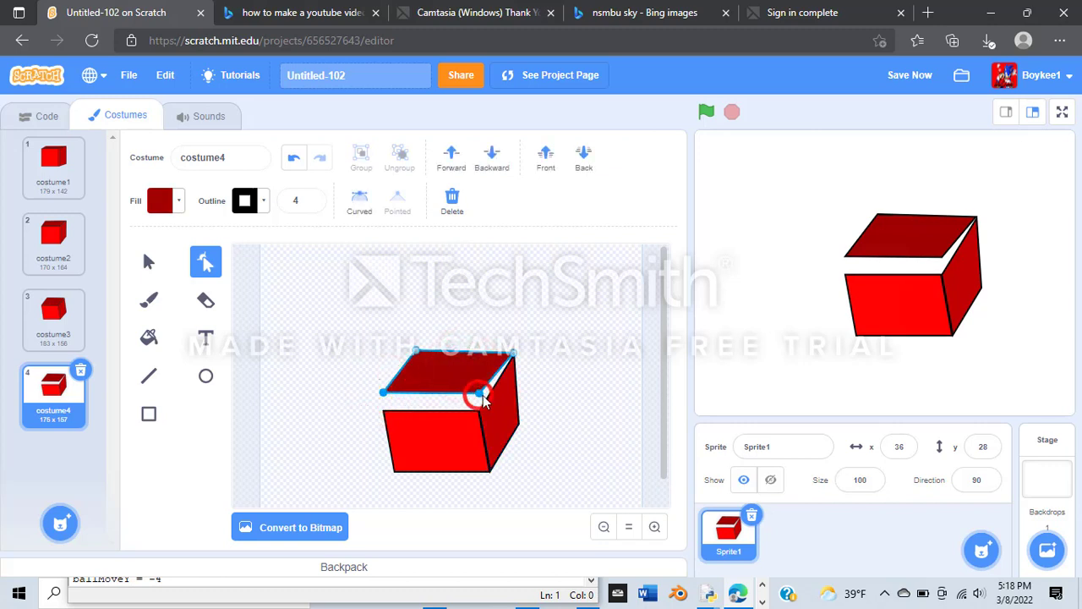
key("Down")
key("Down")
key("Down")
key("Down")
key("Down")
key("Down")
key("Down")
key("Down")
key("Down")
key("Down")
key("Down")
key("Down")
key("Down")
key("Down")
key("Down")
key("Down")
key("Down")
key("Down")
key("Down")
key("Down")
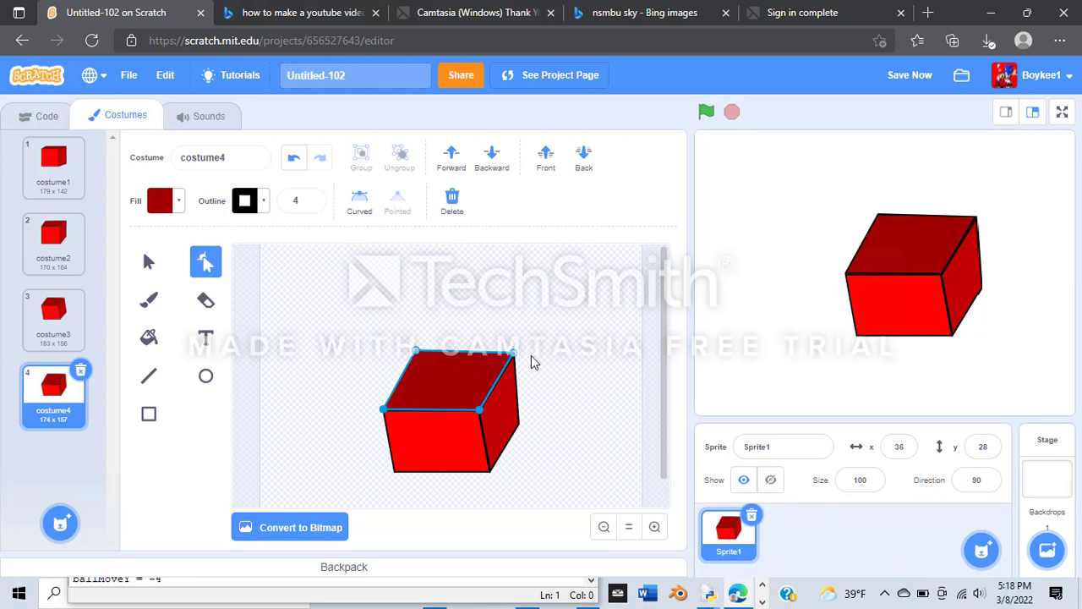
- Readjust the side face's lower back corner, placing it slightly higher and farther right
left_click(531, 358)
left_click(518, 426)
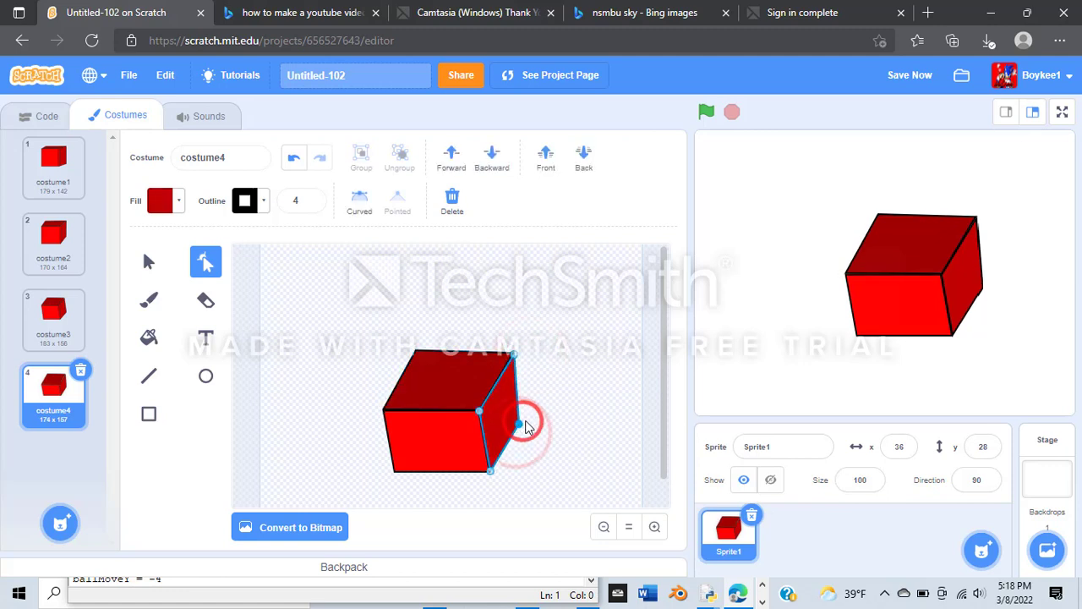
key("Left")
key("Left")
key("Left")
key("Left")
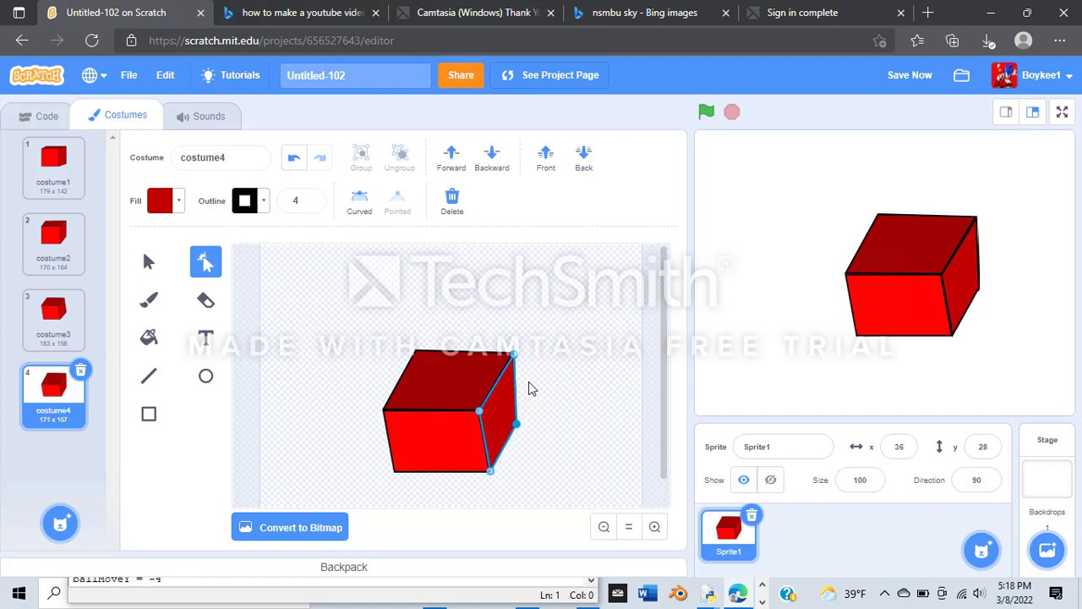
key("Right")
key("Right")
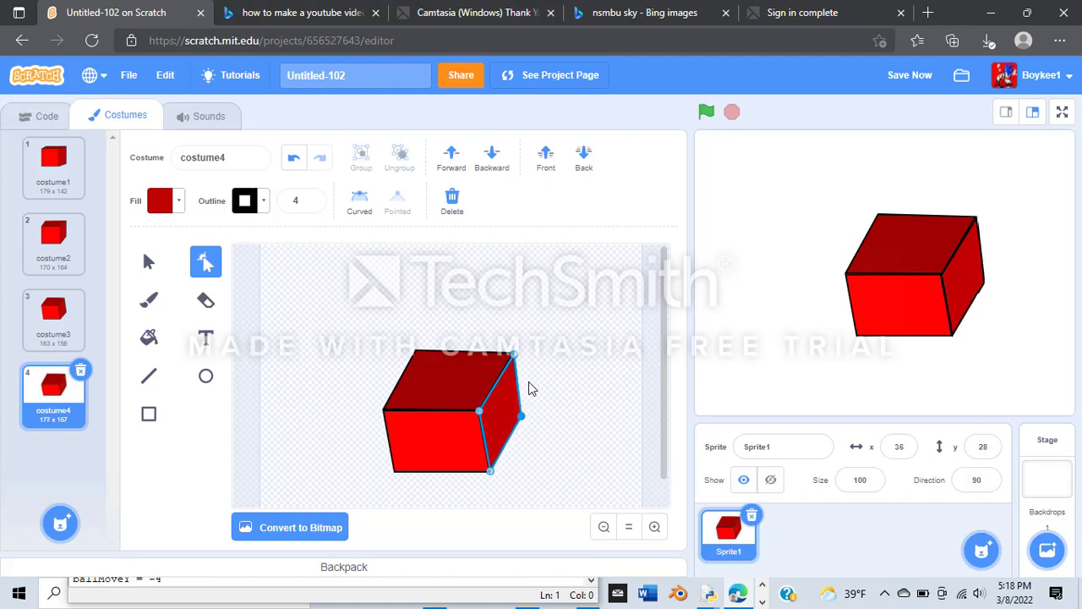
- Raise the side face's lower back corner slightly and compare costume4 with costume3
key("shift+Up")
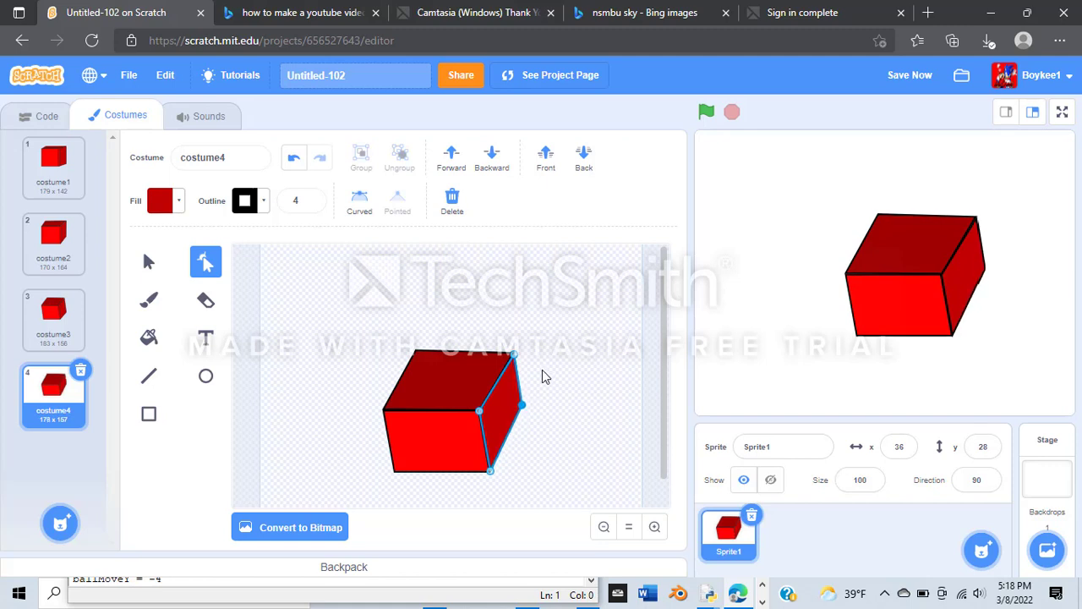
left_click(542, 370)
left_click(68, 332)
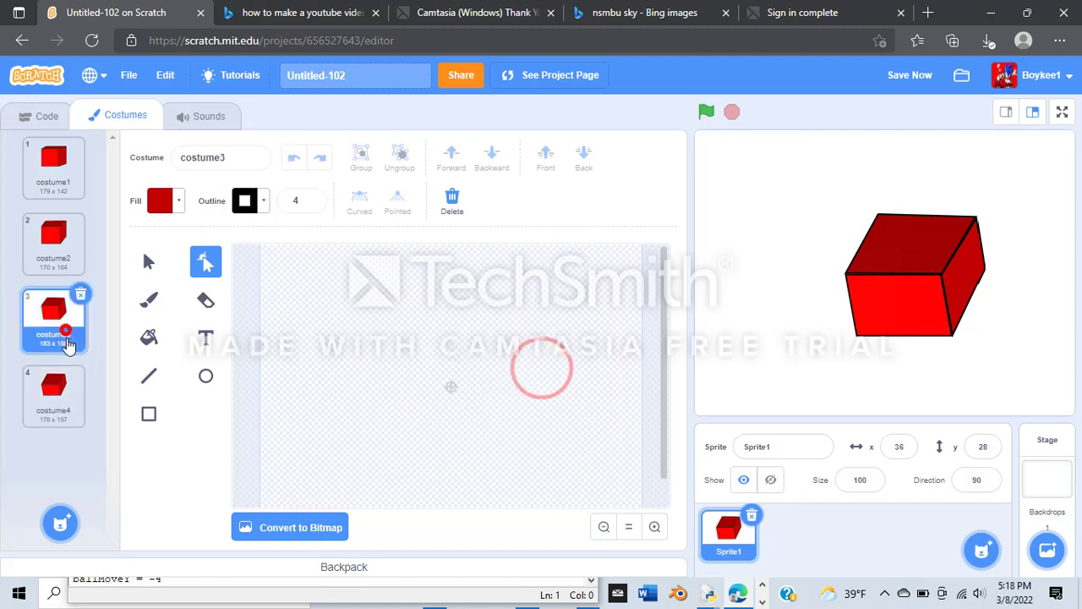
left_click(85, 404)
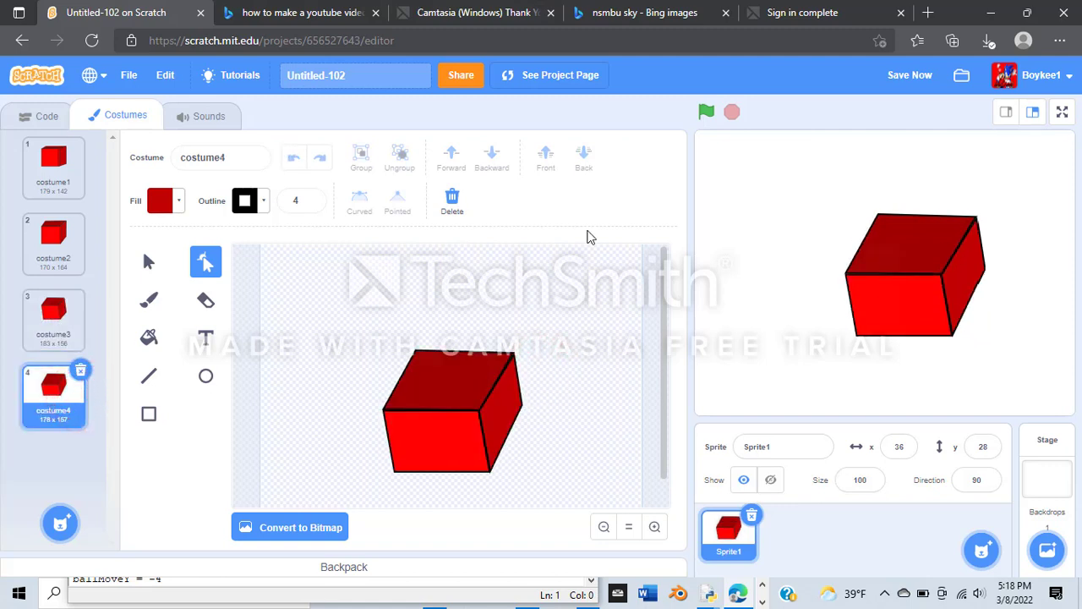
left_click_drag(465, 423, 526, 464)
left_click(50, 312)
left_click(68, 387)
left_click(499, 394)
left_click(522, 390)
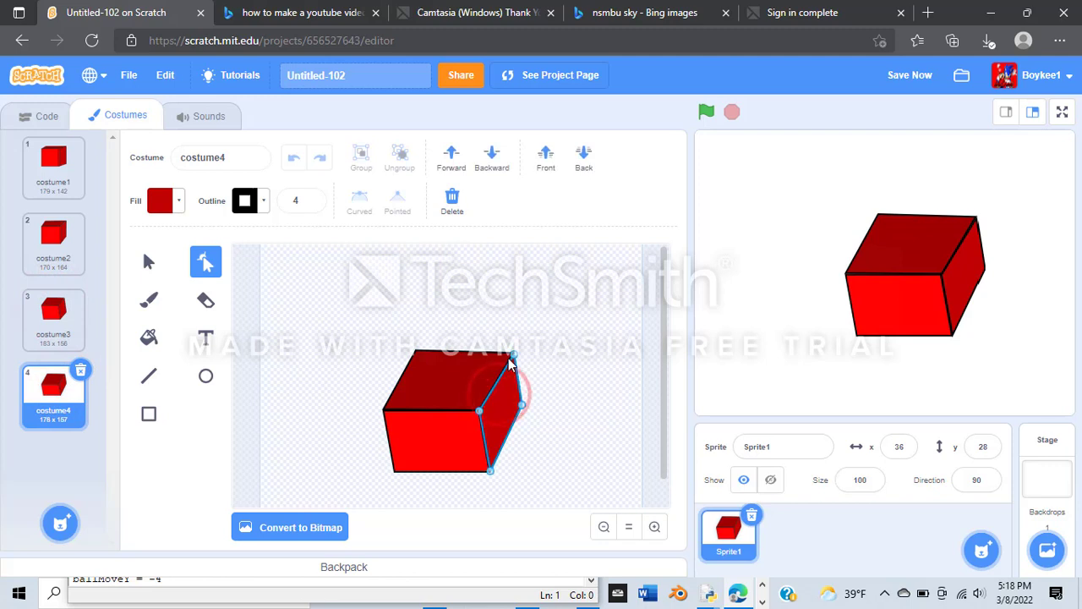
- Move the side face's lower back corner down and inward, keeping its upper back corner joined to the top face's back corner
left_click(522, 406)
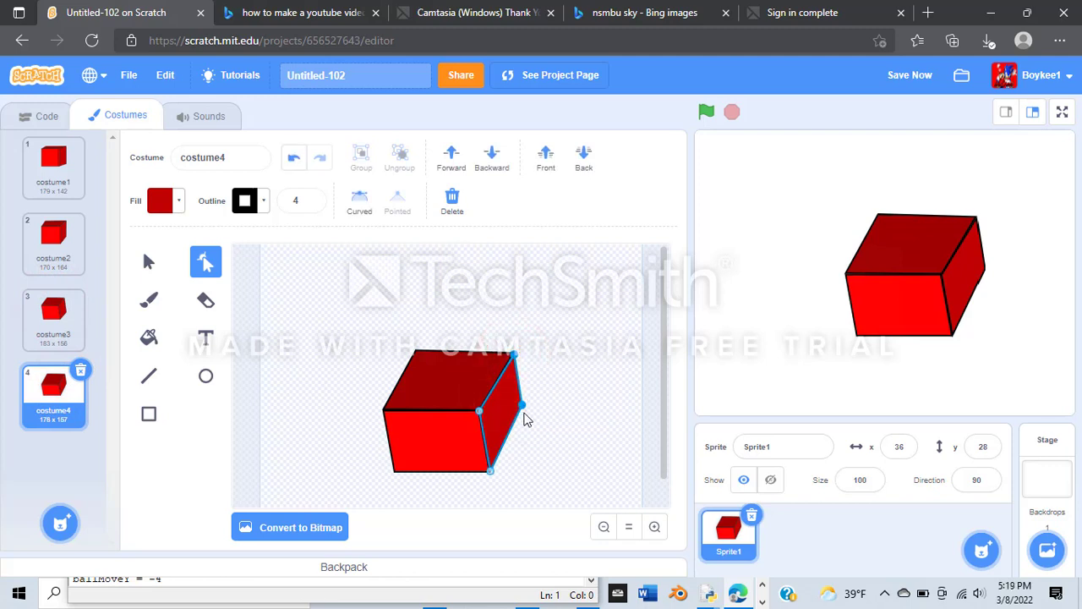
left_click_drag(523, 415, 515, 415)
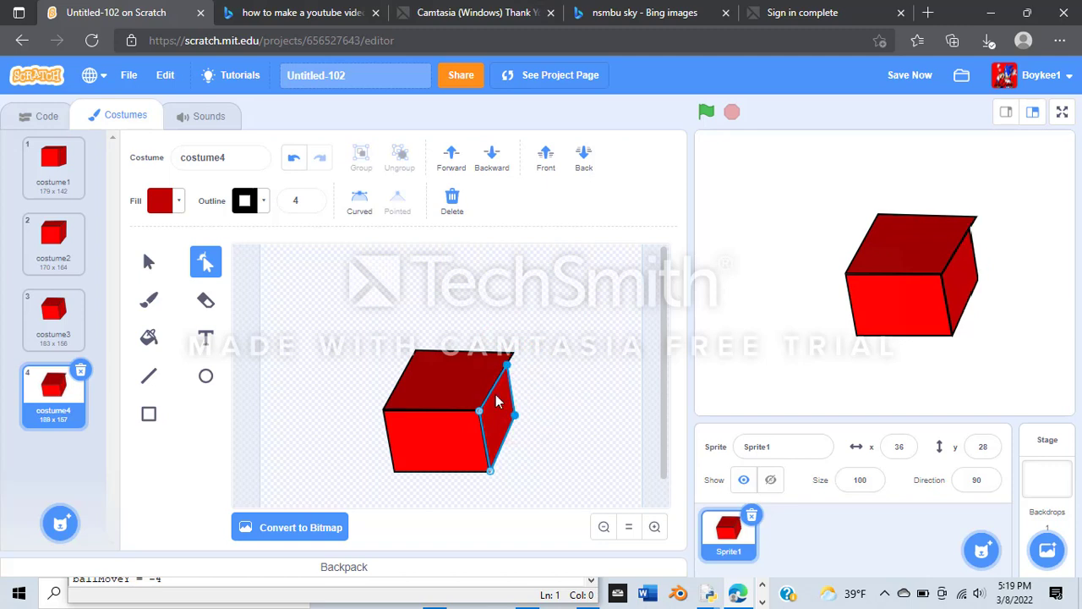
left_click(490, 389)
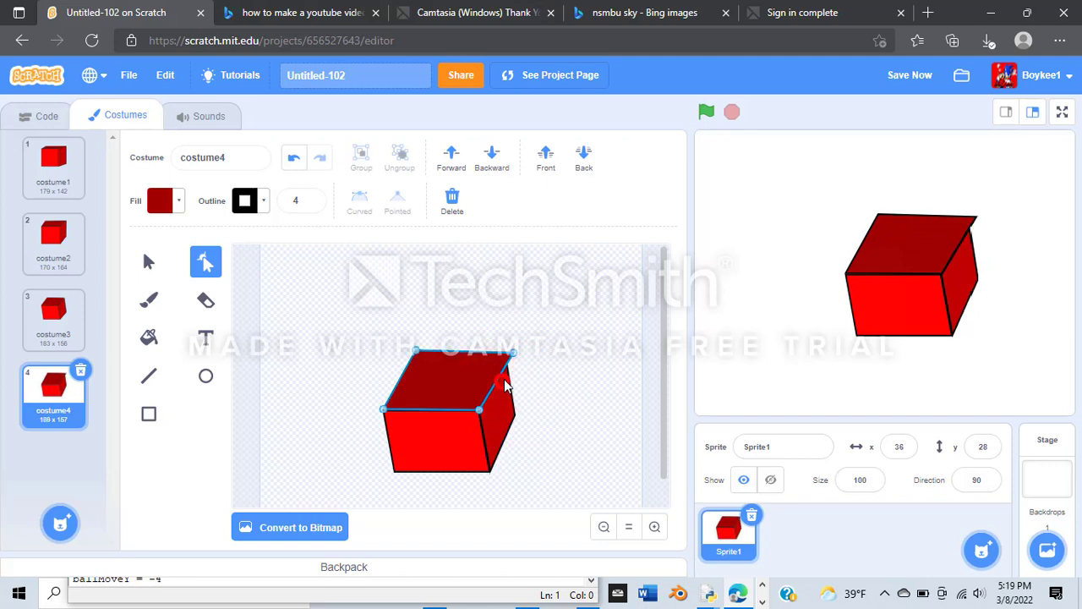
left_click(504, 386)
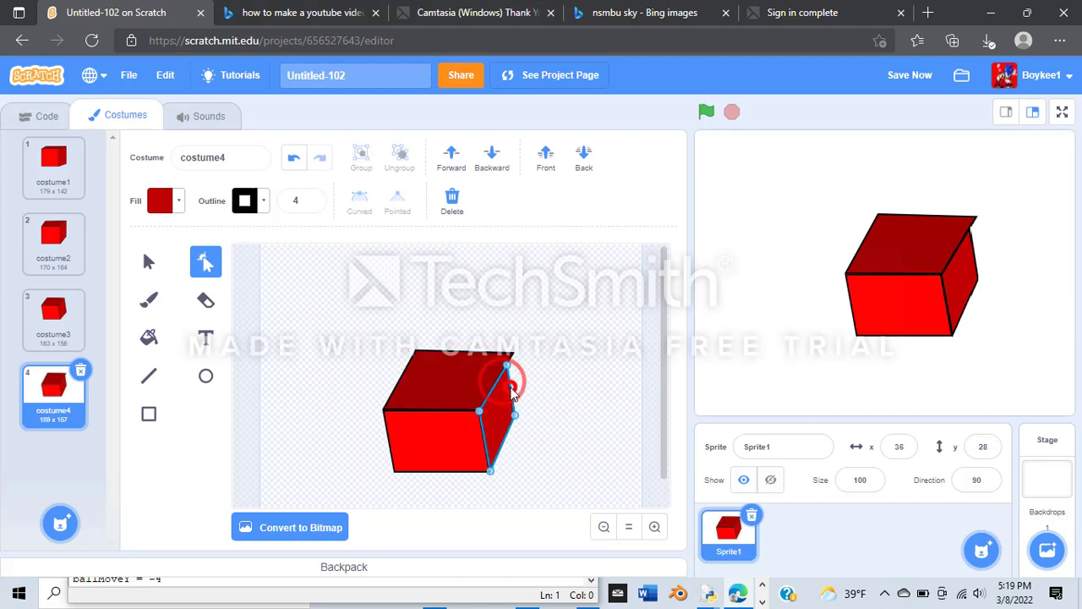
left_click_drag(511, 353, 515, 349)
left_click(533, 346)
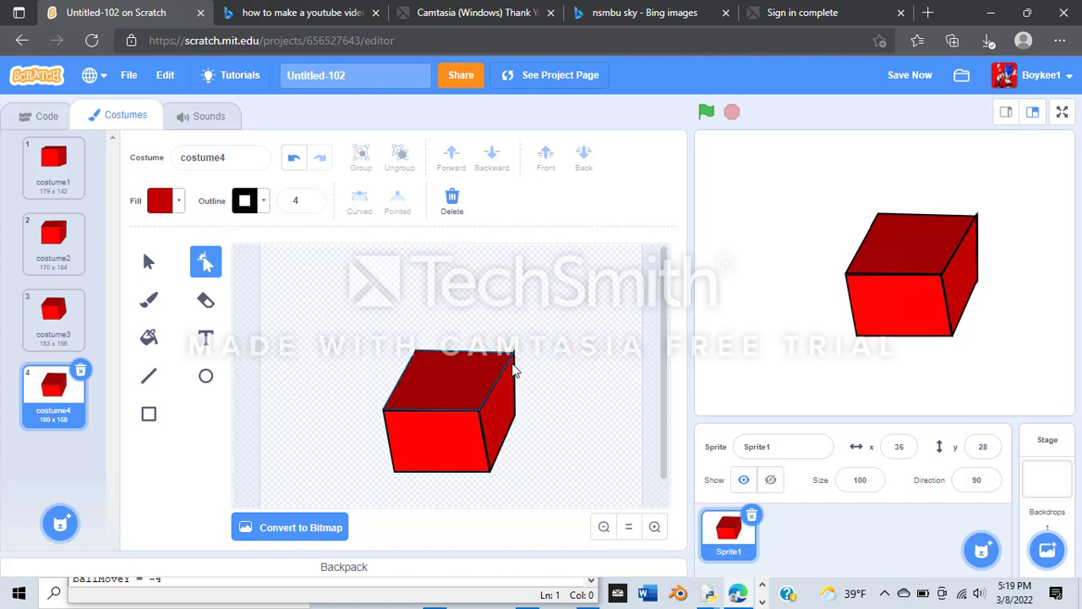
left_click(511, 364)
left_click(511, 362)
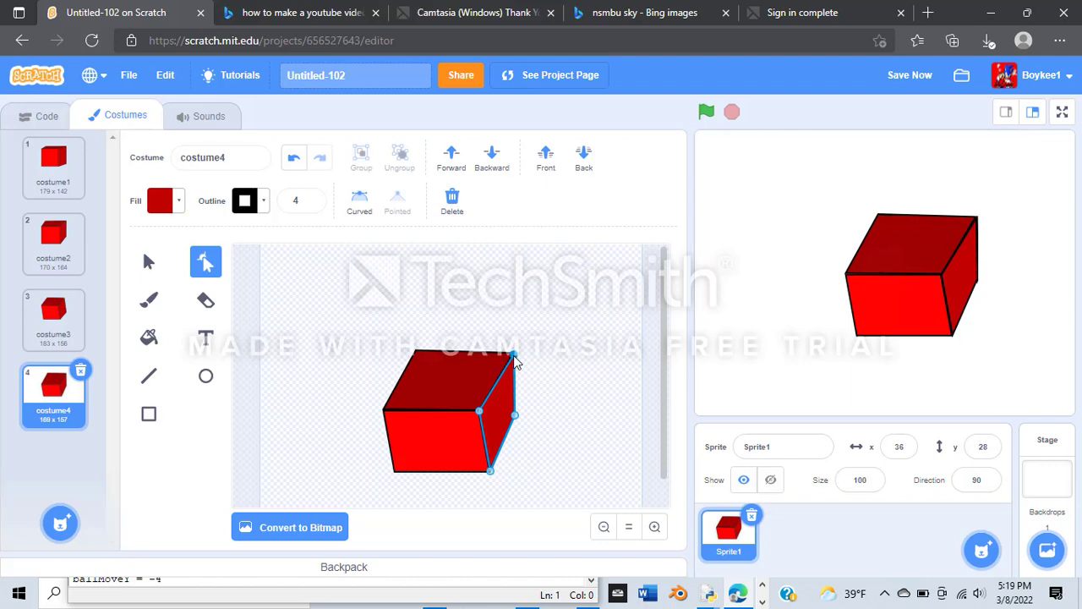
- Compare the cube in costume4 with the views in the earlier costumes
left_click(514, 314)
left_click(34, 313)
left_click(46, 391)
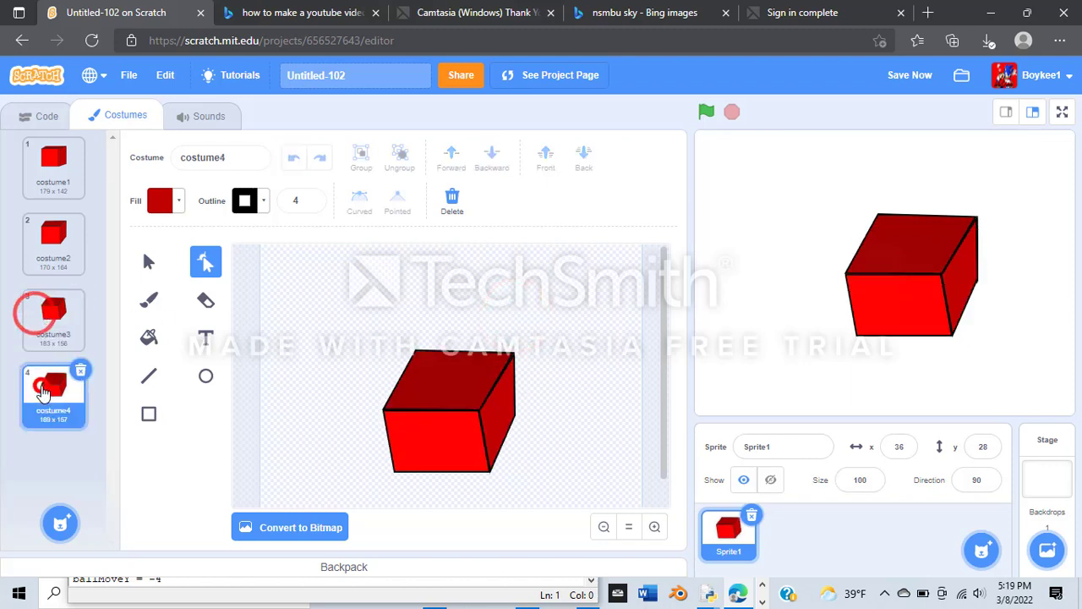
left_click(49, 313)
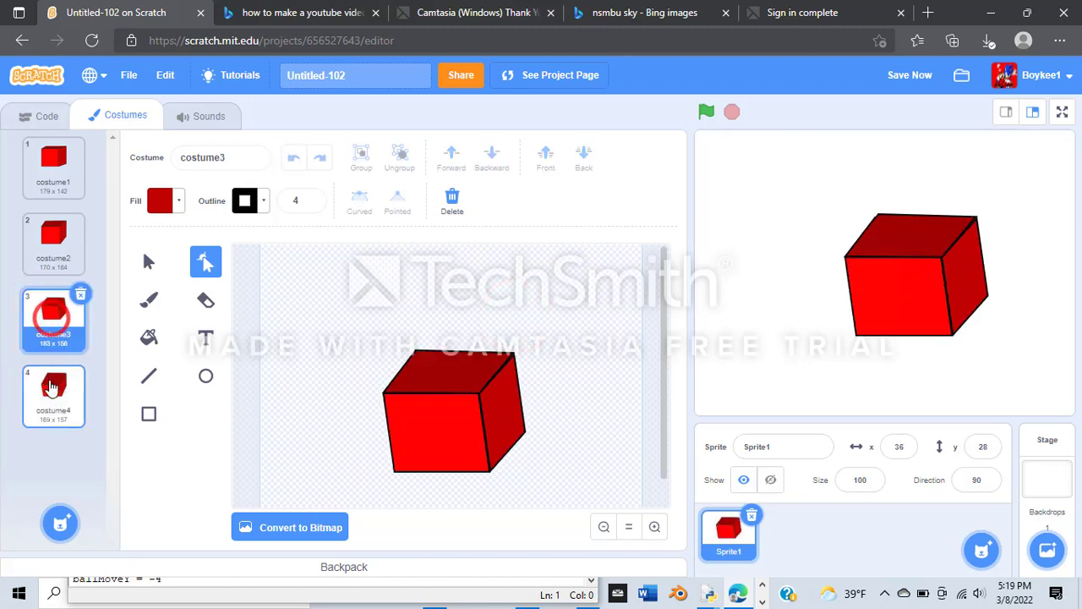
left_click(51, 387)
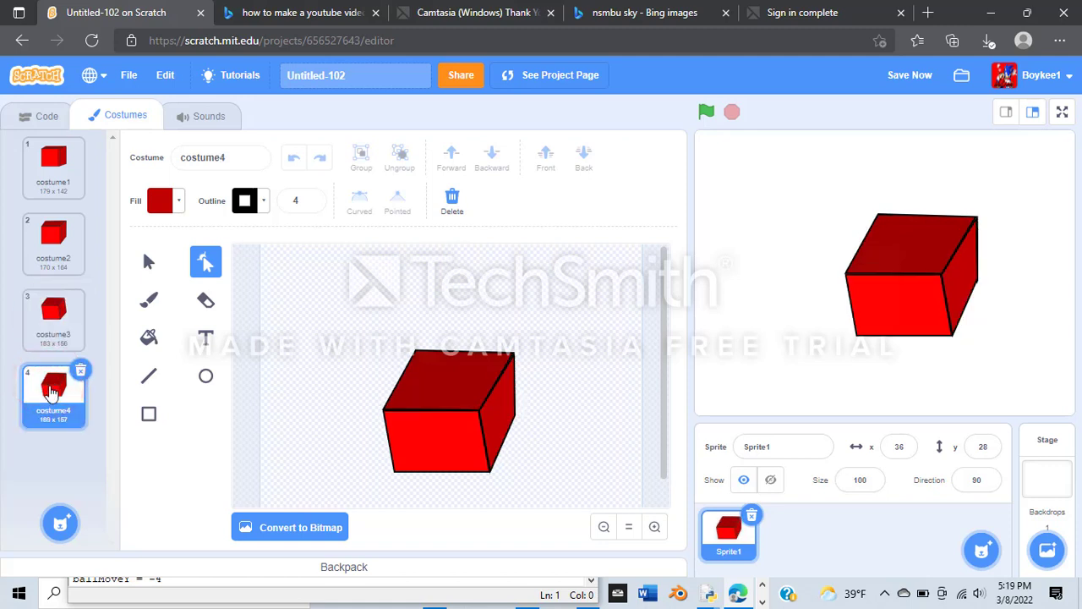
left_click(47, 170)
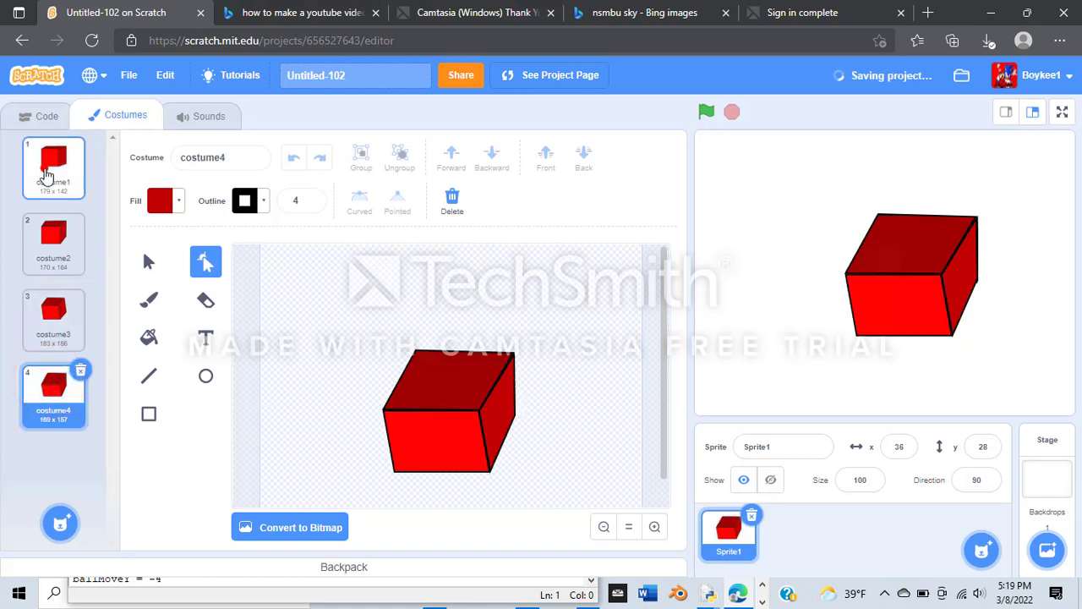
left_click(63, 249)
left_click(59, 315)
left_click(61, 397)
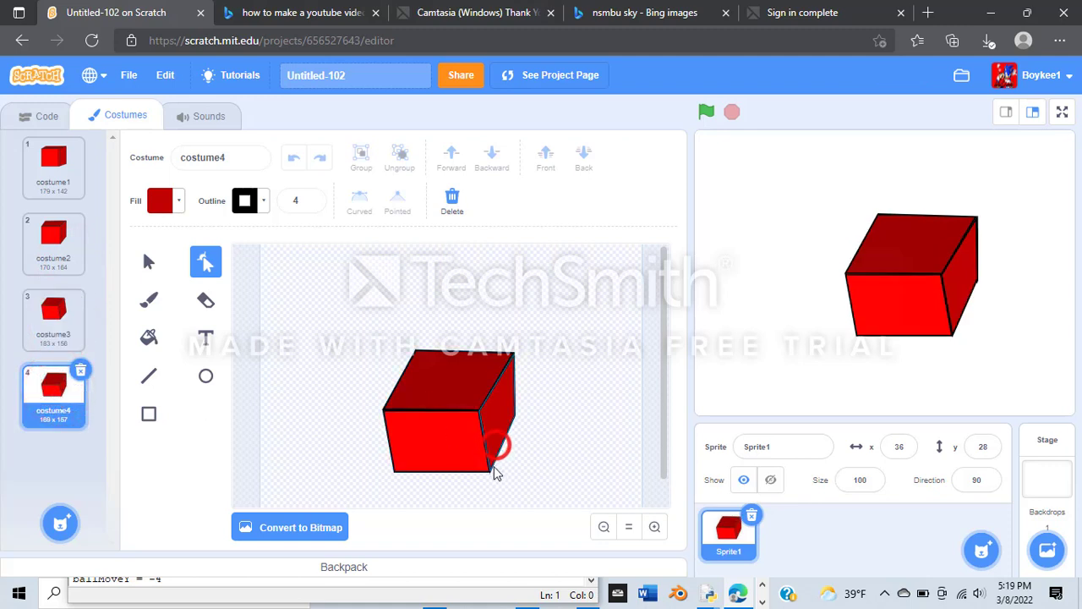
- Try shifting the side face's two front corners up and to the right, and compare costume4 with costume3
left_click(479, 412)
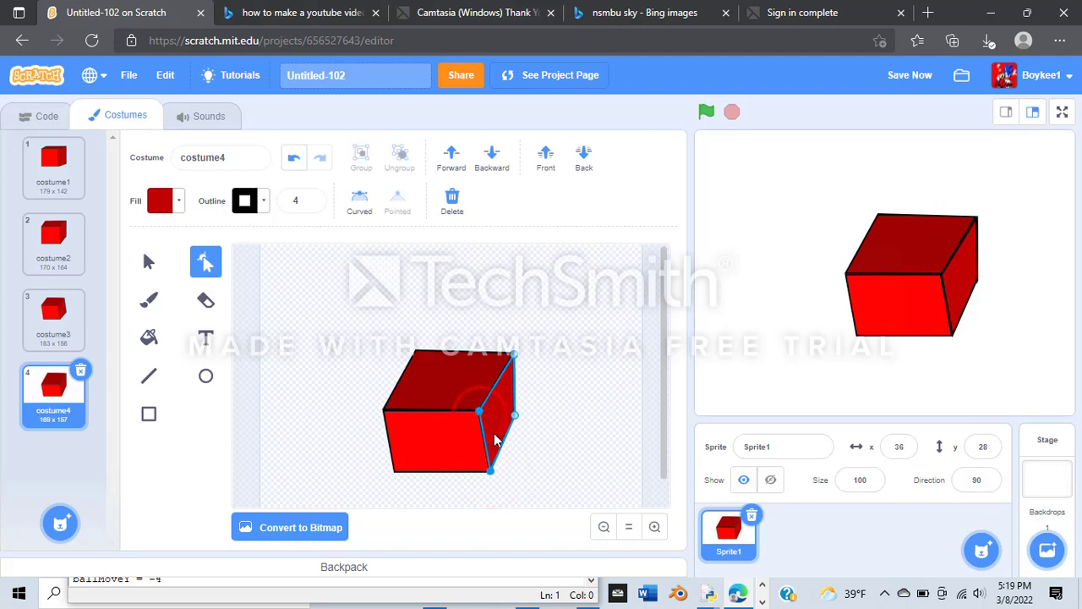
left_click_drag(493, 480, 499, 471)
left_click(487, 469)
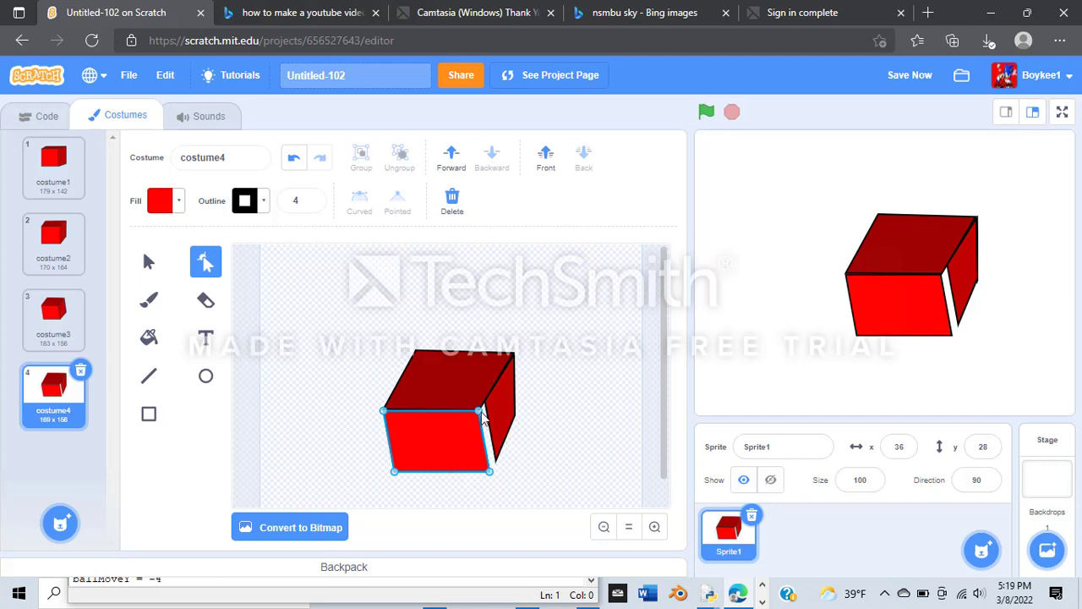
left_click(34, 311)
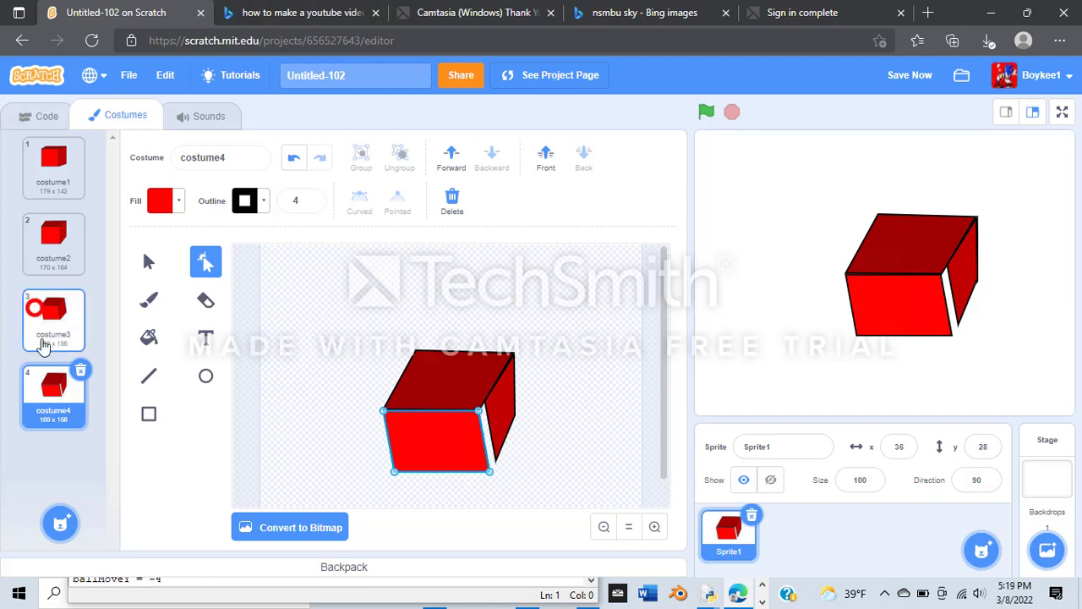
left_click(54, 404)
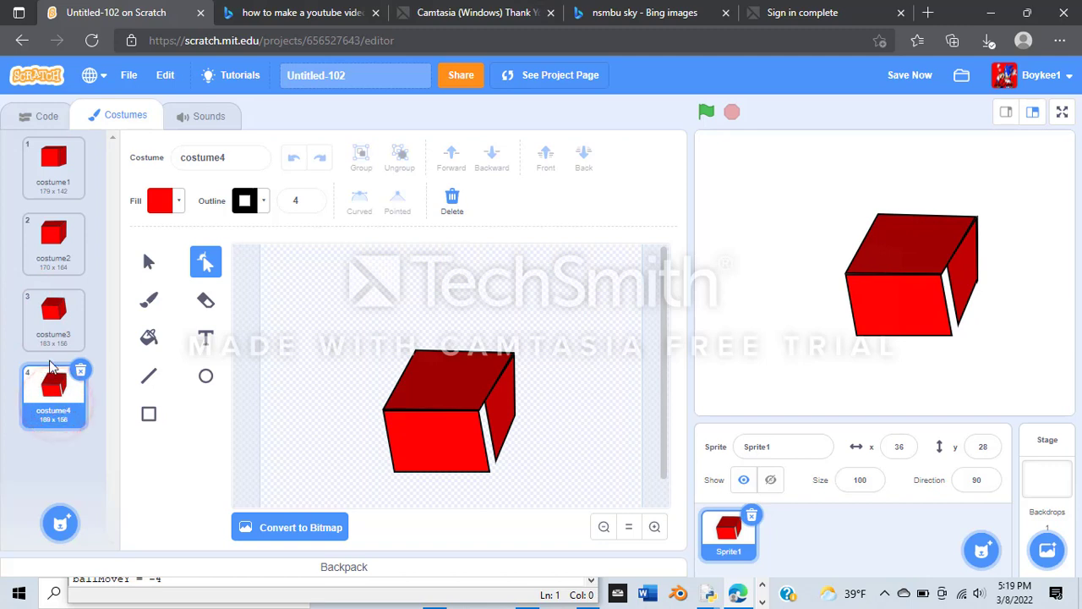
left_click(44, 330)
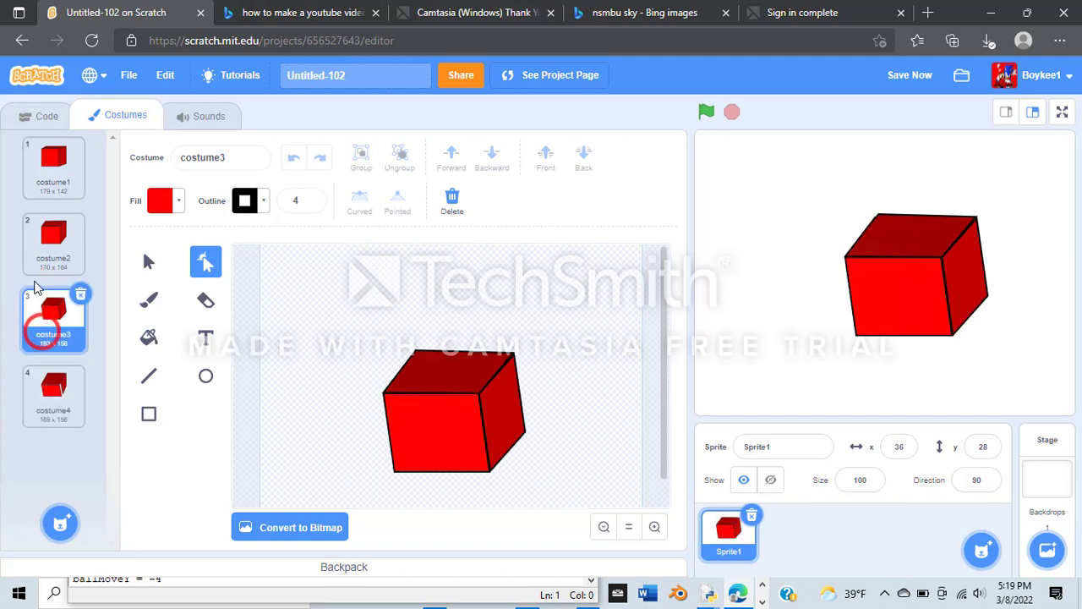
left_click(69, 380)
- Raise the front face's two lower corners and draw them slightly inward to shorten the face
left_click(406, 438)
left_click_drag(394, 471, 398, 456)
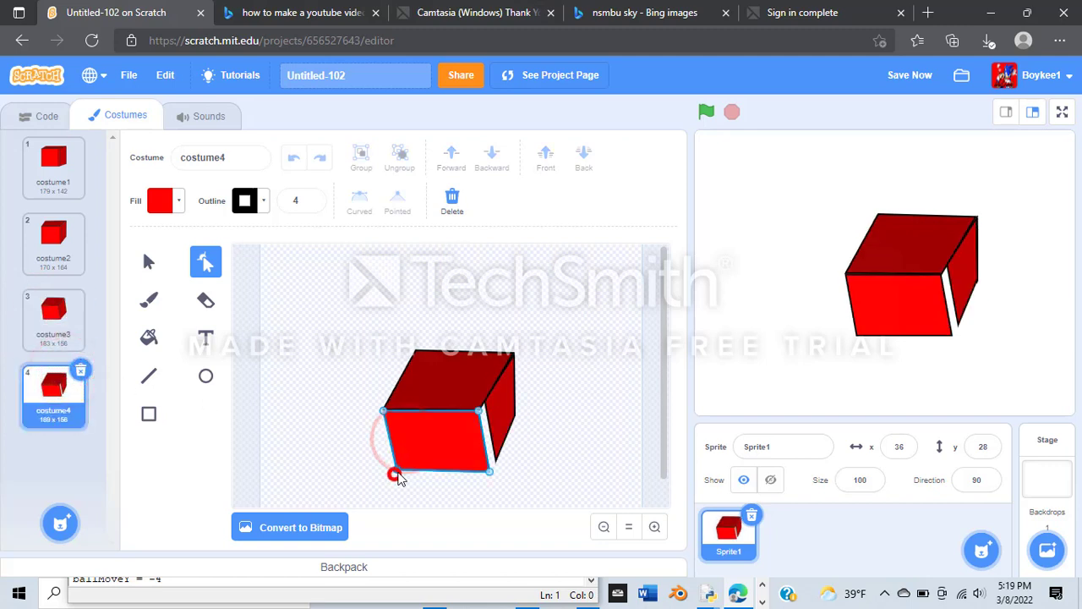
left_click(490, 472)
left_click_drag(492, 476, 490, 460)
key("ctrl+z")
- Rejoin the side face's two front corners with the front face's right edge
left_click(496, 447)
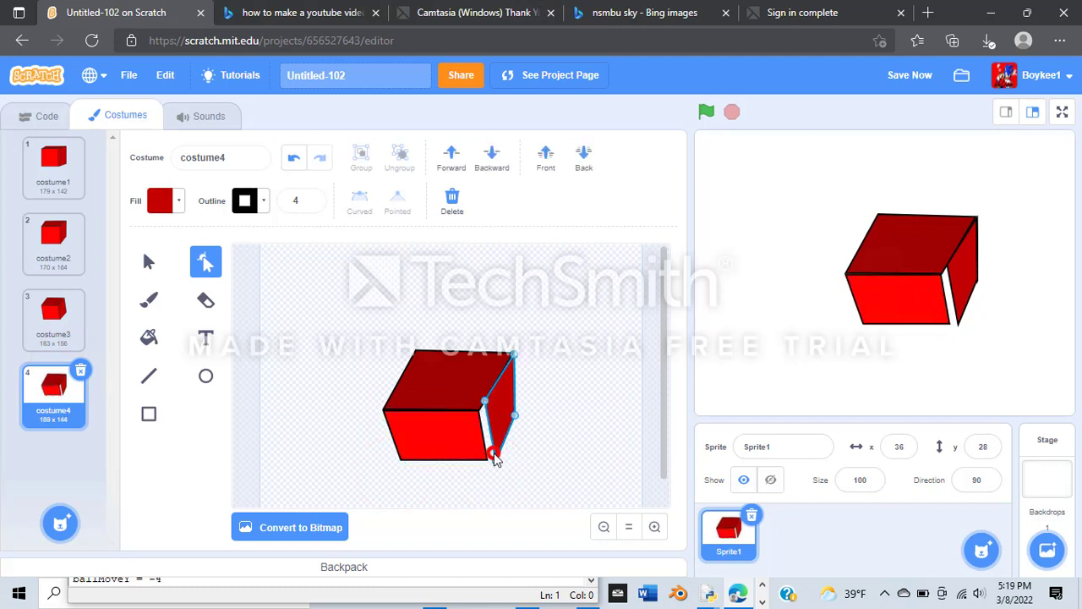
left_click_drag(487, 404, 481, 414)
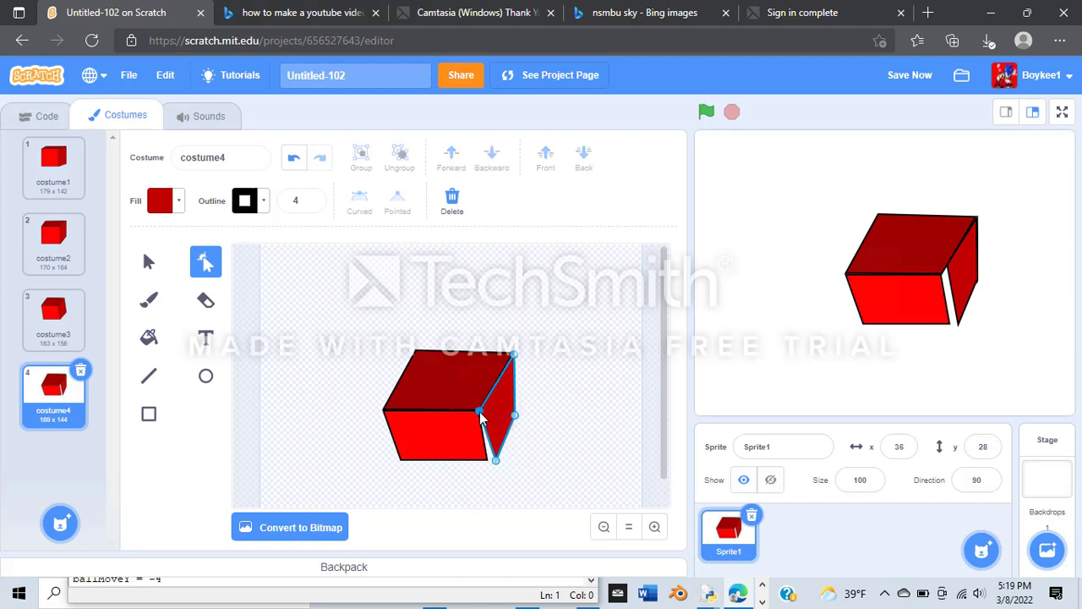
left_click_drag(497, 459, 489, 460)
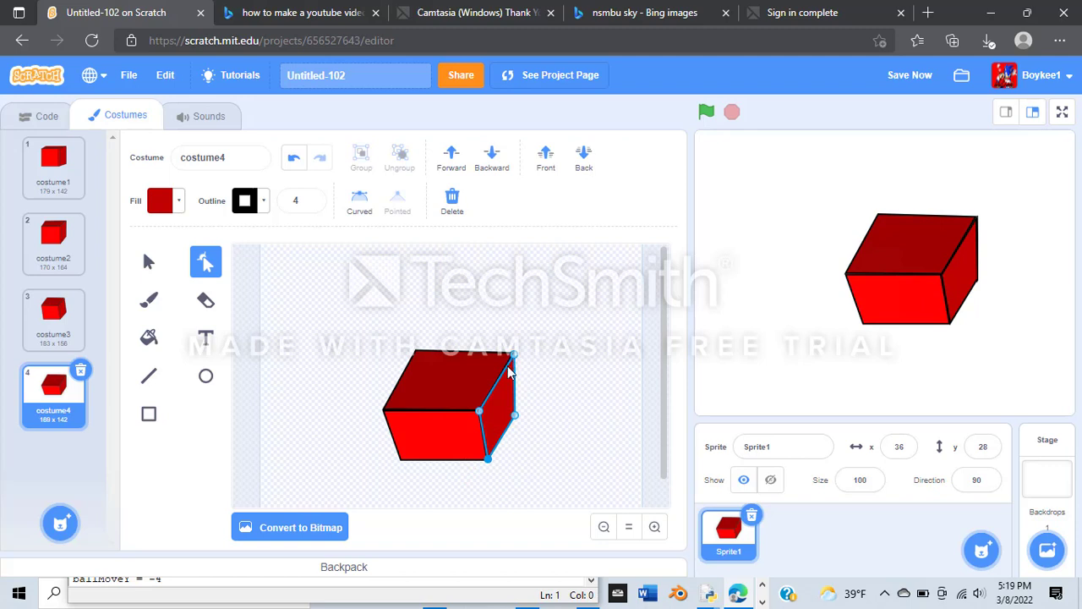
- Move the side face's lower back corner outward and slightly up, and realign its upper back corner with the top face
left_click_drag(516, 418, 528, 417)
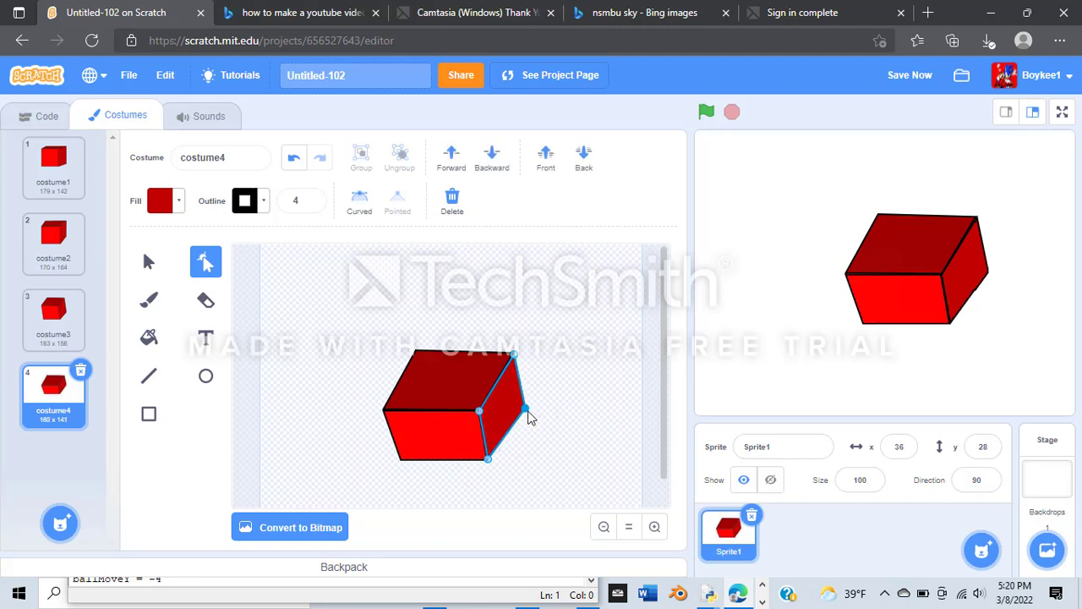
left_click(515, 356)
left_click(536, 358)
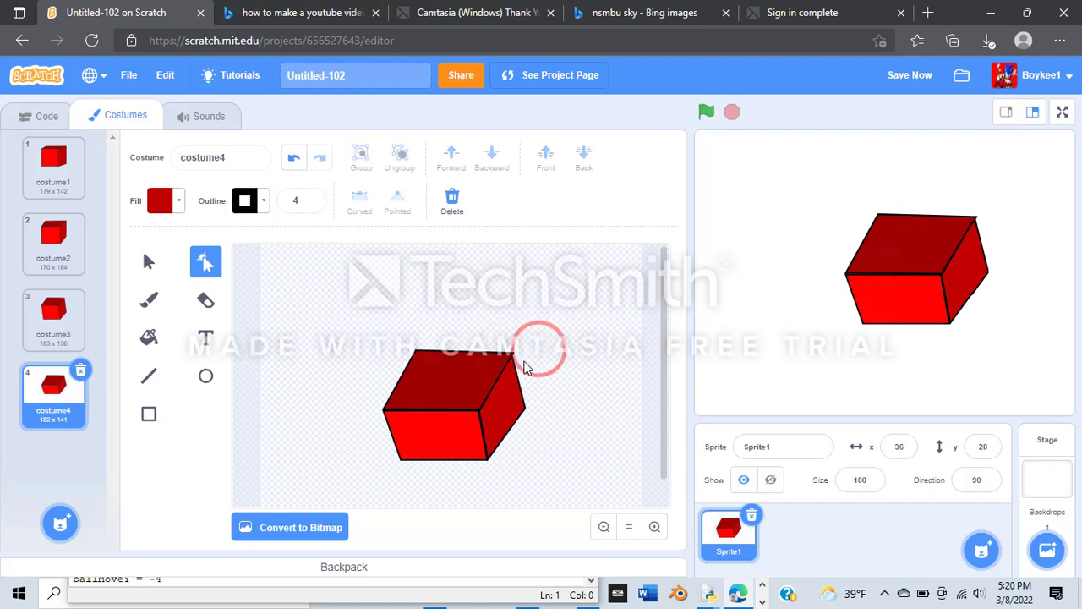
left_click(515, 366)
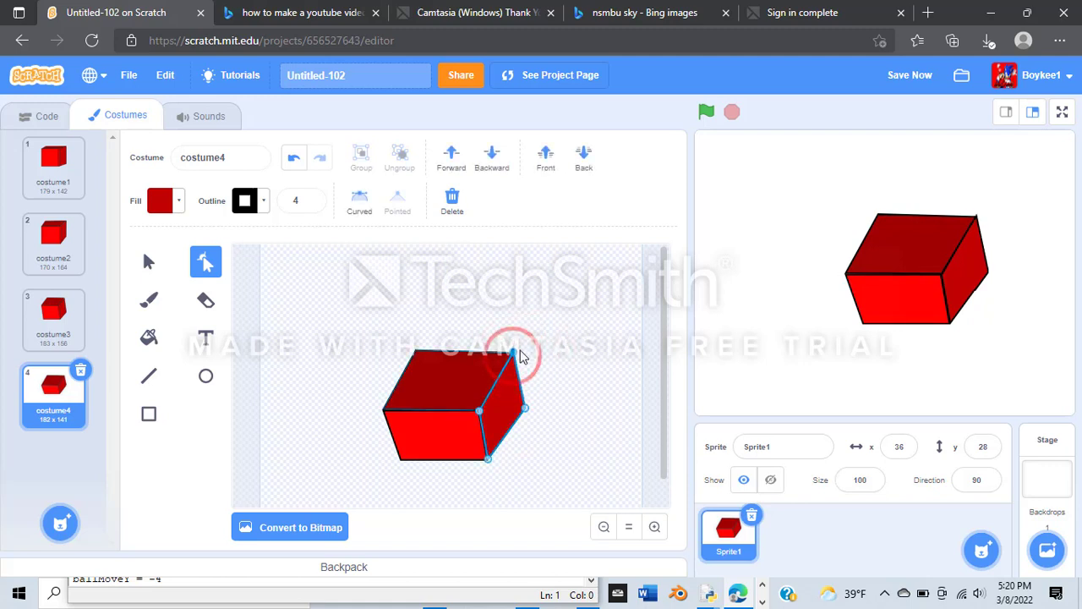
left_click(515, 360)
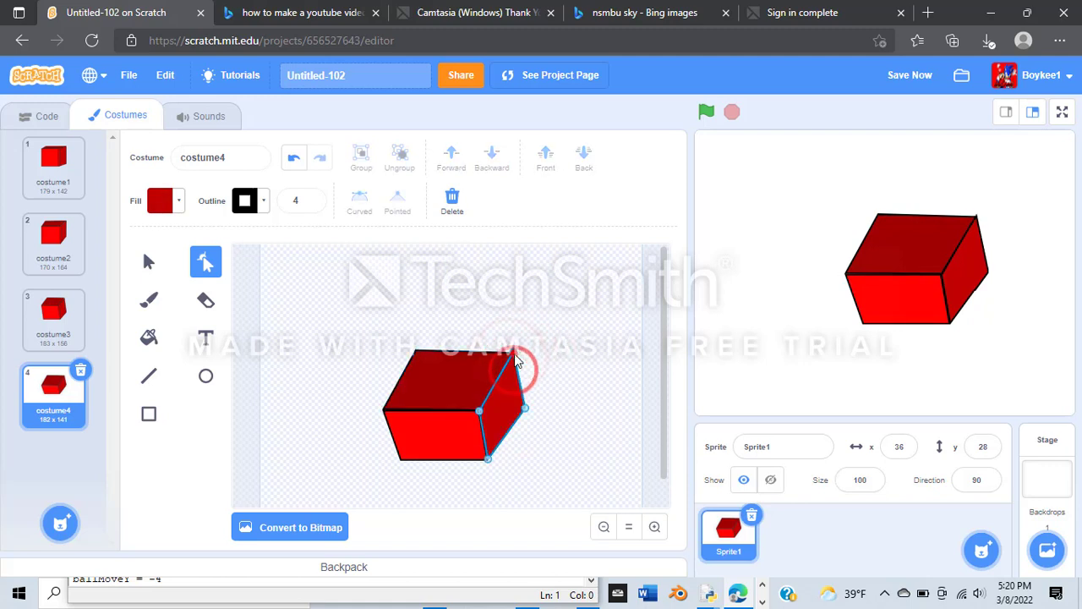
left_click(516, 357)
left_click(525, 344)
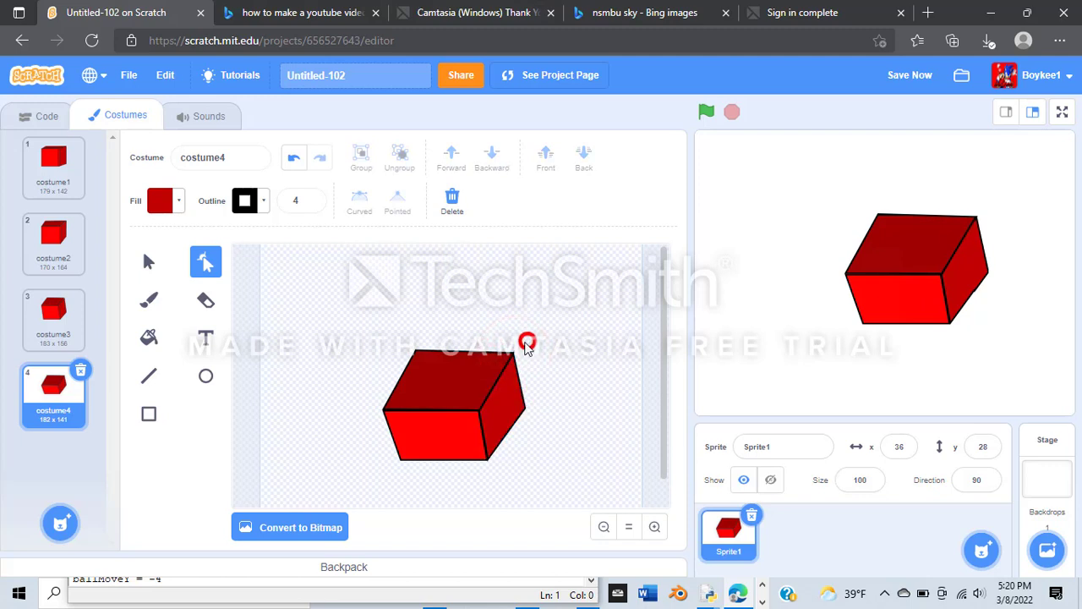
- Switch between costume2, costume3 and costume4 to compare how the cube's view progresses
left_click(29, 308)
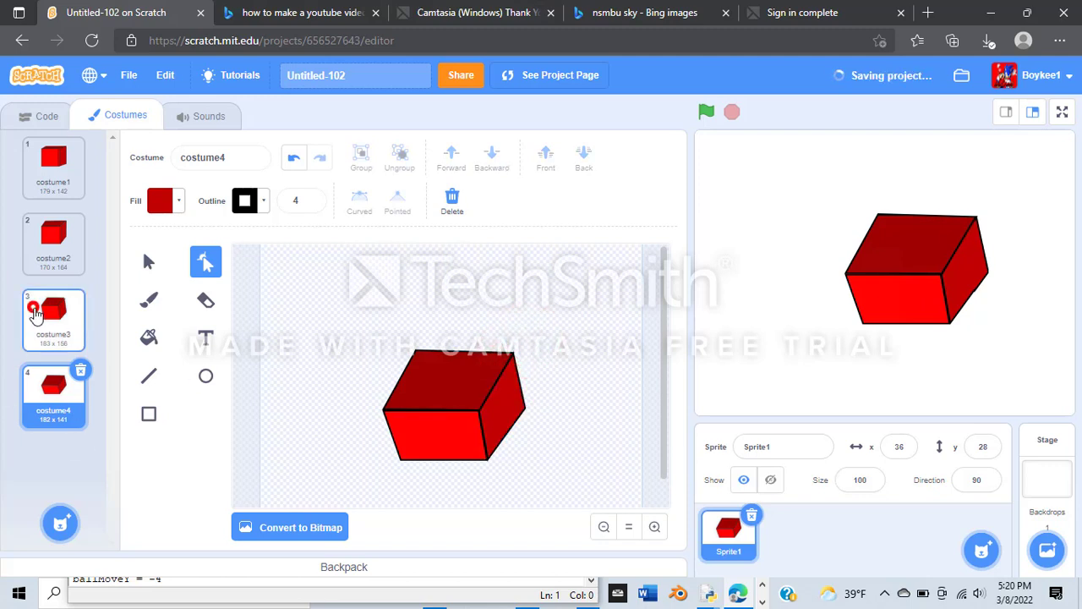
left_click(48, 386)
left_click(42, 337)
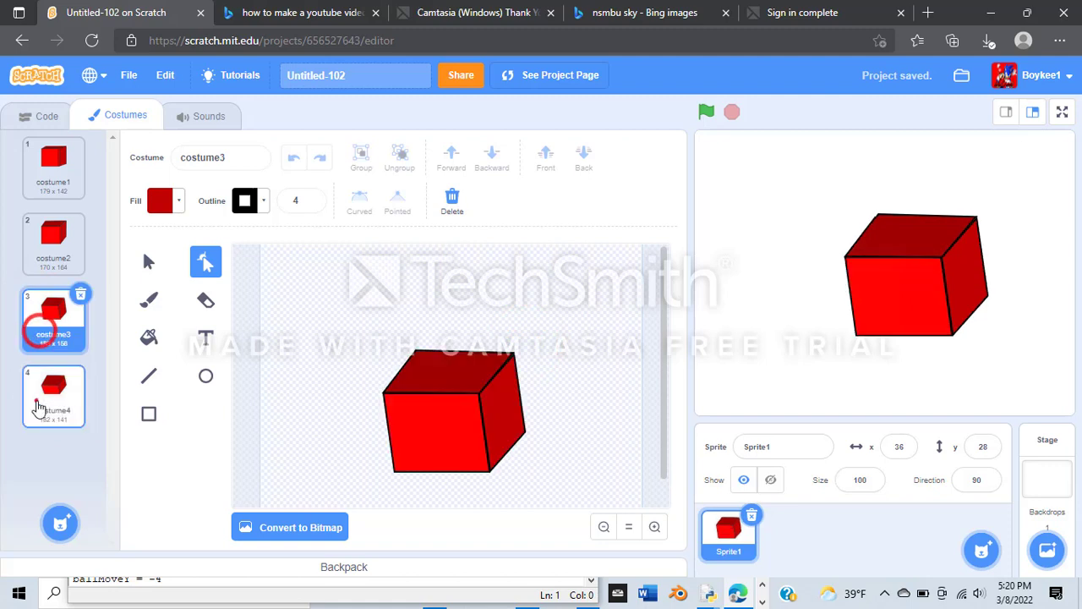
left_click(44, 392)
left_click(34, 241)
left_click(51, 320)
left_click(62, 410)
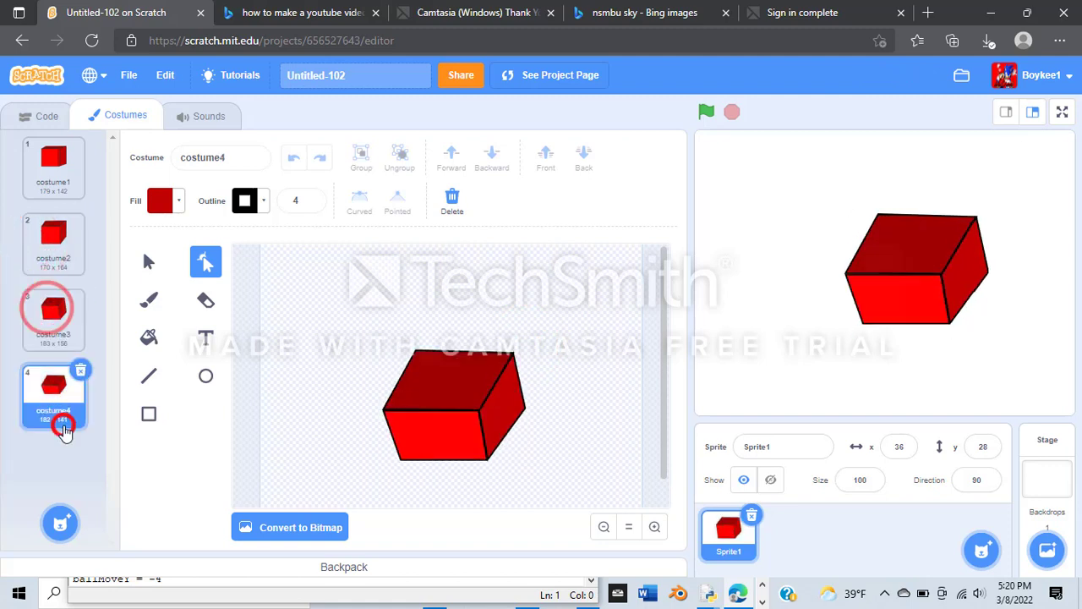
- Move the top face's two back corners up and to the left in costume4
left_click(430, 372)
left_click_drag(416, 349, 406, 351)
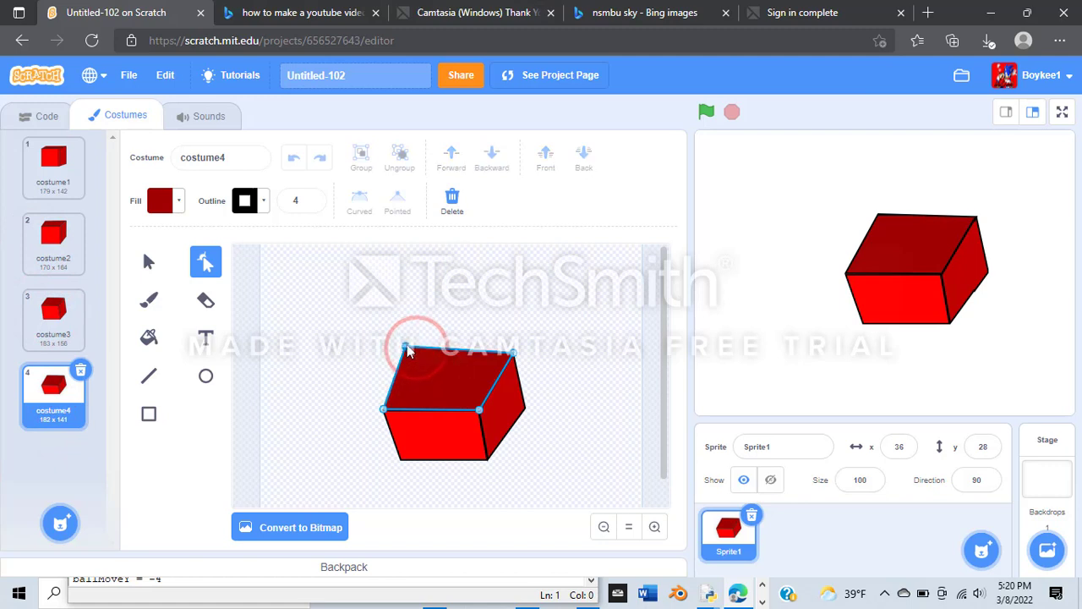
left_click_drag(513, 352, 500, 346)
- Match the side face's upper back corner to the top face and move its lower back corner inward to the left
left_click(507, 359)
left_click_drag(524, 410, 525, 392)
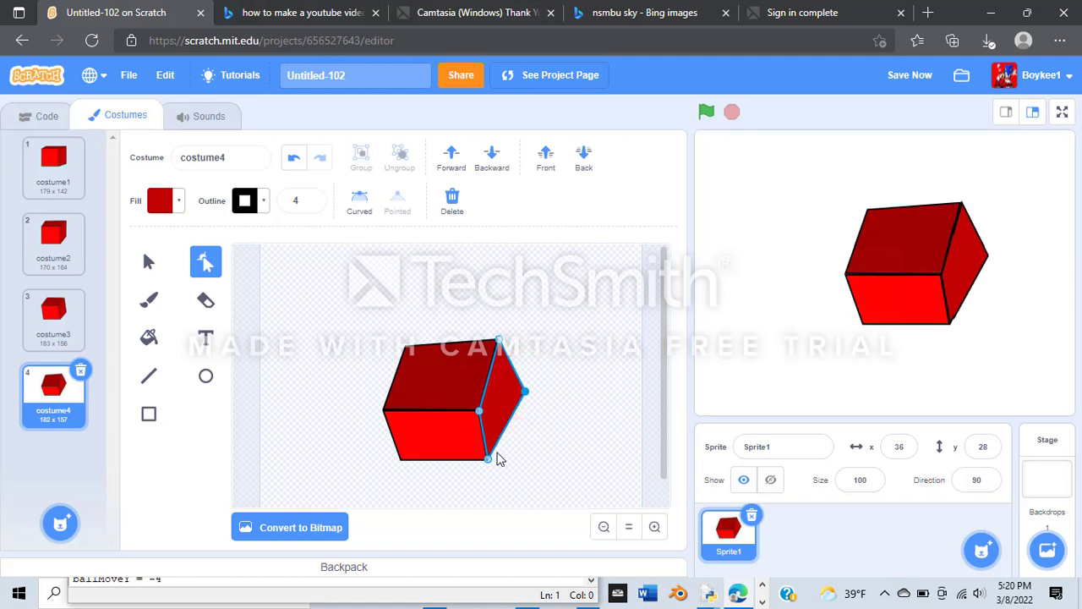
left_click_drag(524, 392, 510, 410)
left_click(527, 363)
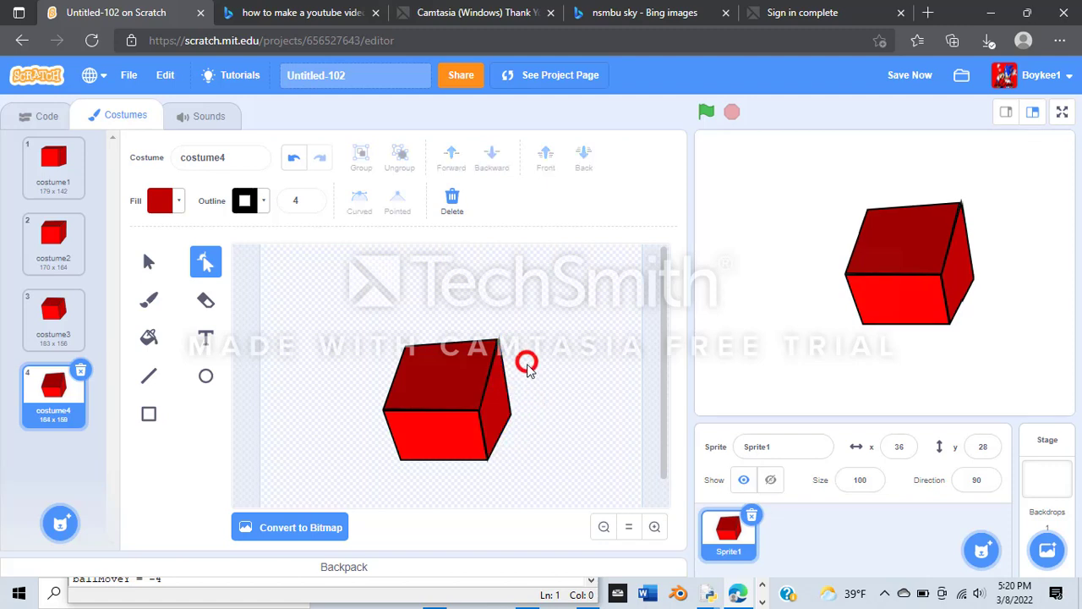
- Switch through costume1 to costume4 to compare the cube's shading and viewing angle
left_click(72, 241)
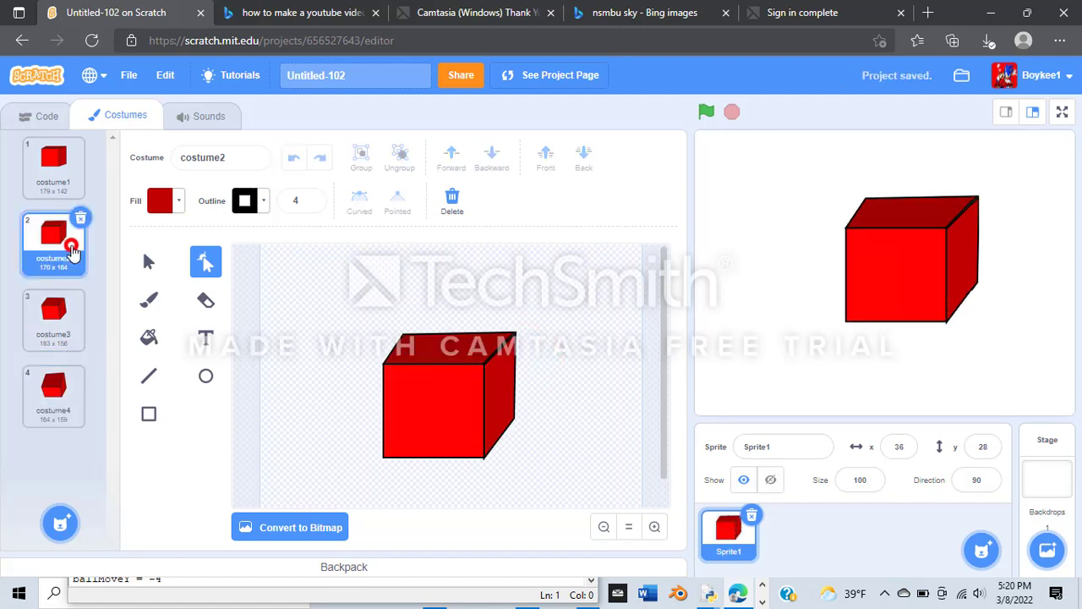
left_click(59, 169)
left_click(64, 232)
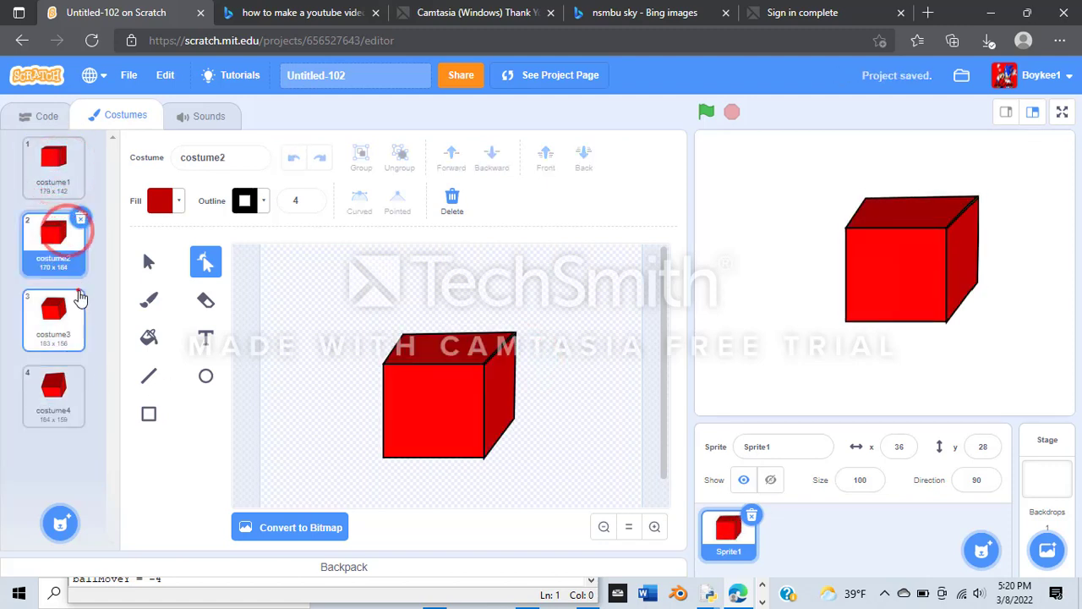
left_click(76, 305)
left_click(55, 397)
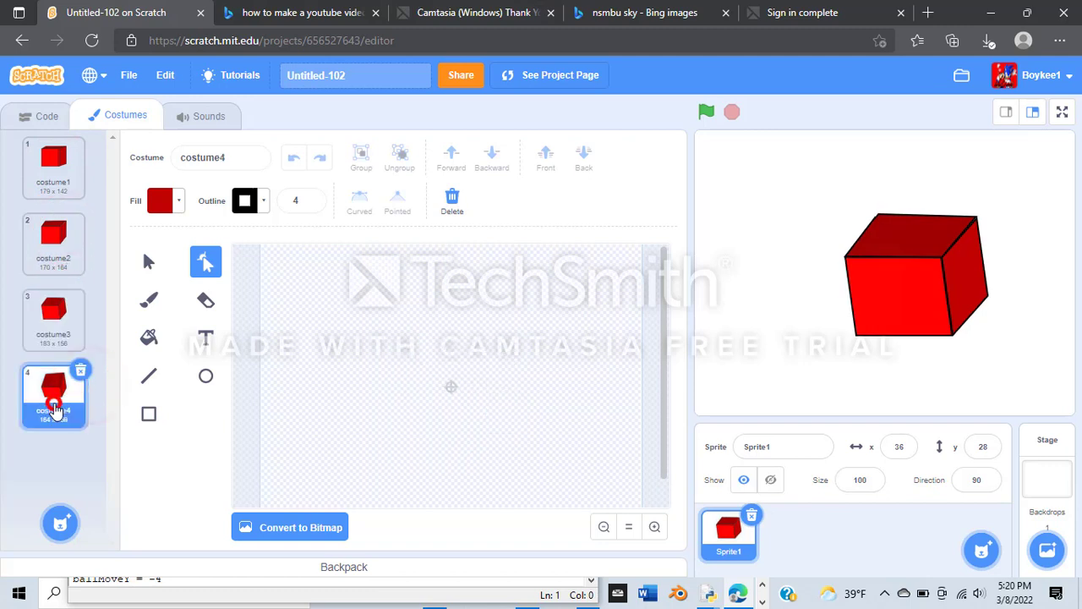
- Fill the front face of the cube in costume3 with the dark red sampled from its top face
left_click(49, 340)
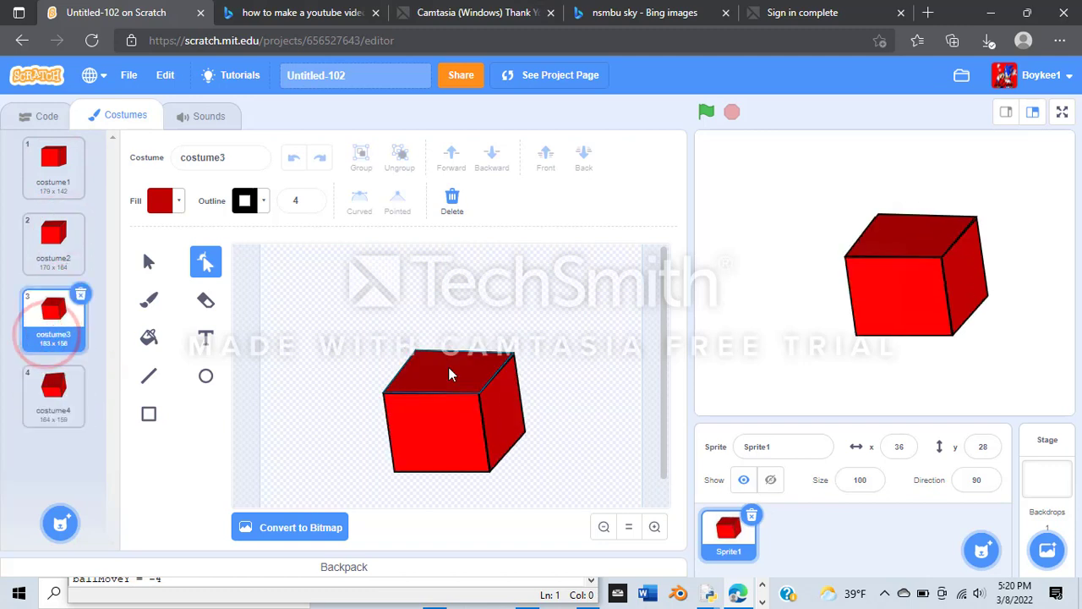
left_click(448, 367)
left_click(179, 200)
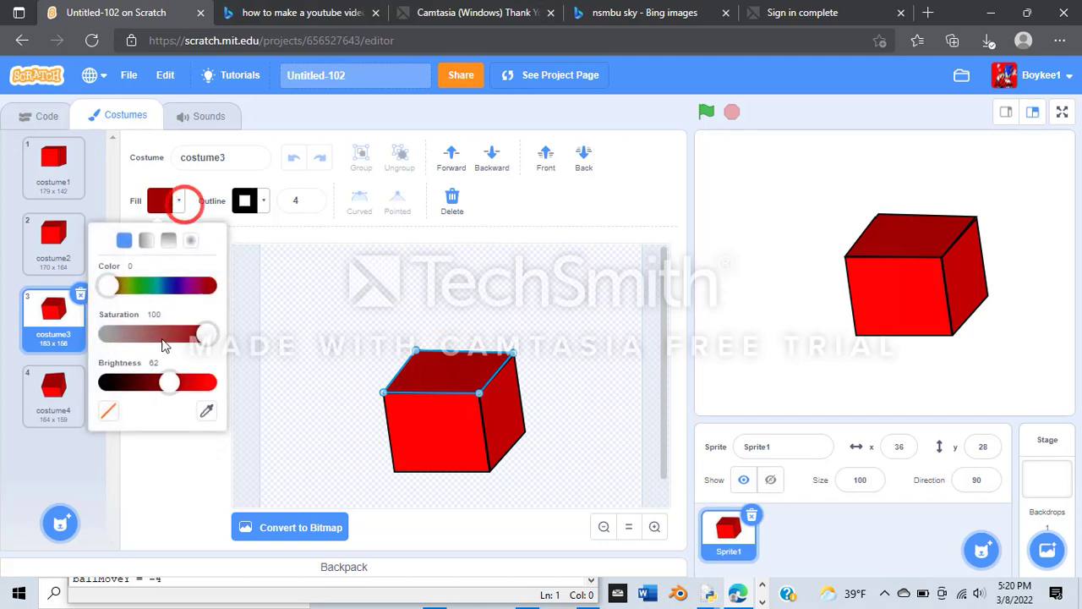
left_click(425, 434)
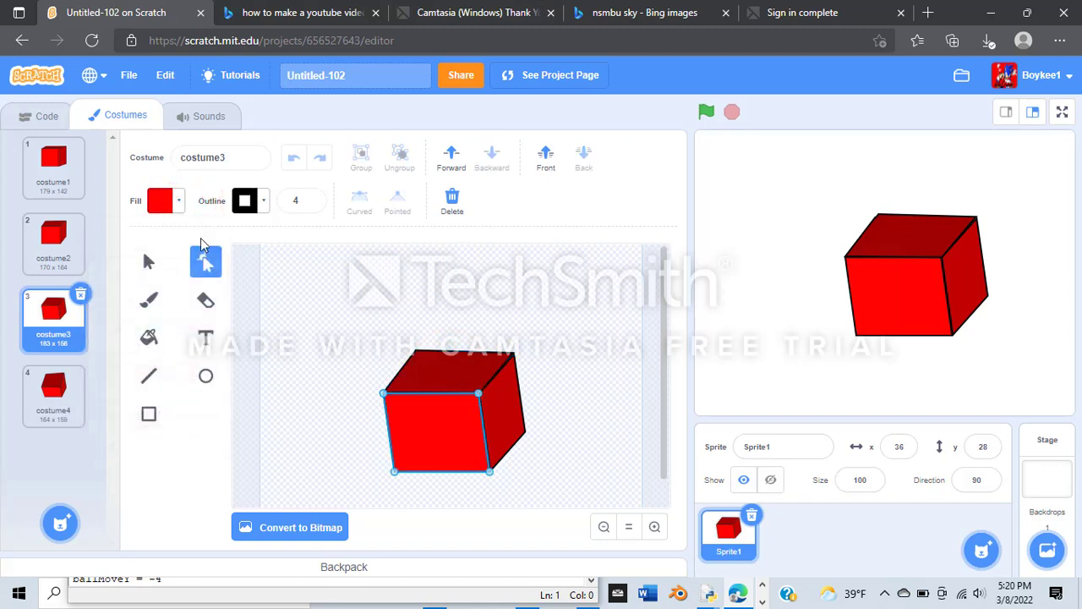
left_click(169, 200)
left_click(205, 410)
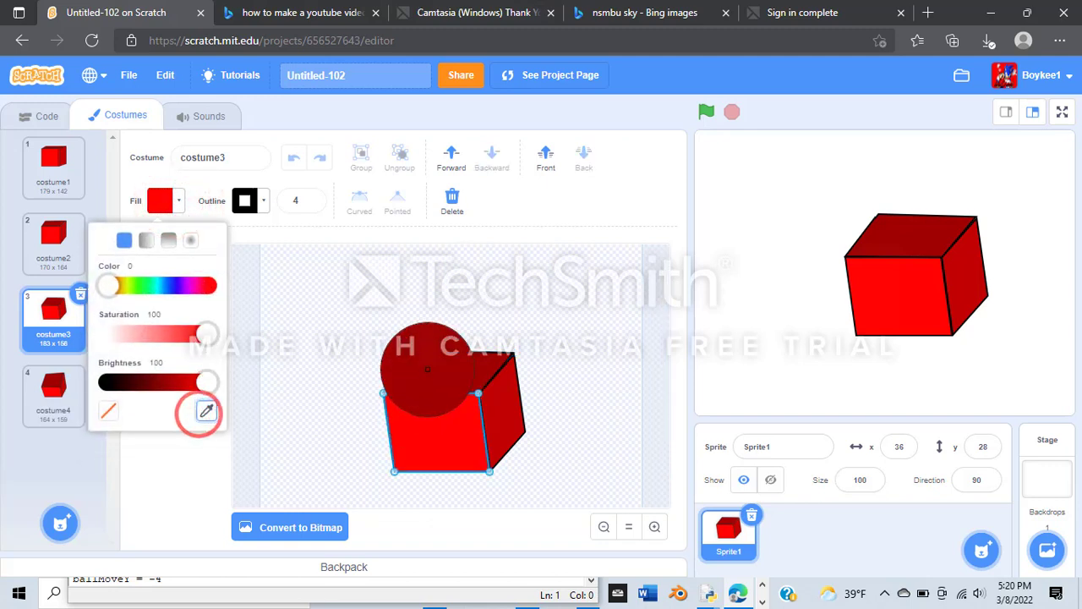
left_click(431, 375)
- Set the brightness of the front face's fill in costume3 to 78
left_click(431, 374)
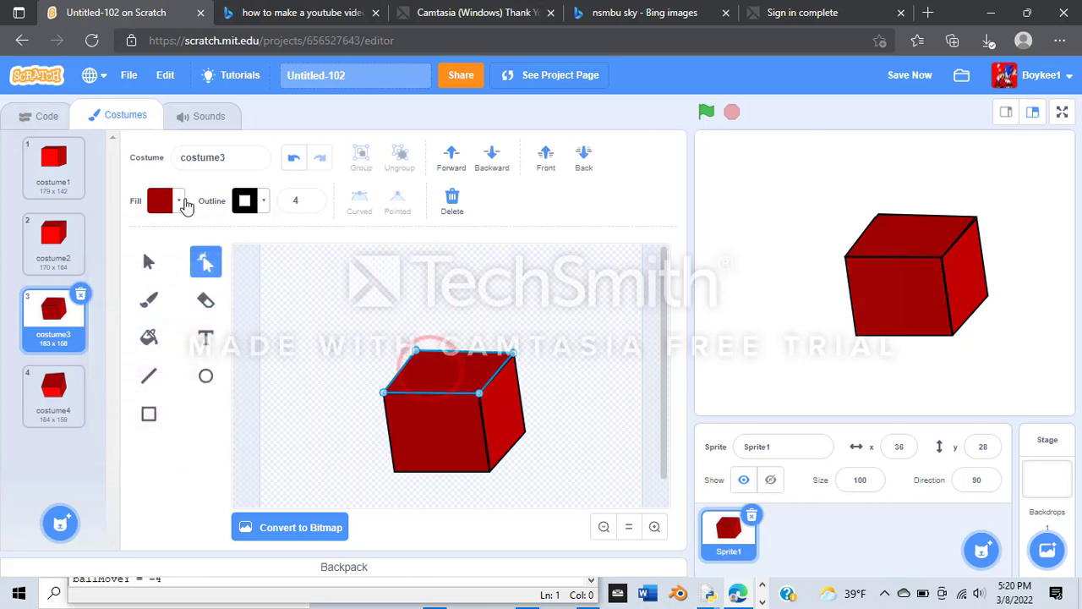
left_click(421, 431)
left_click(160, 201)
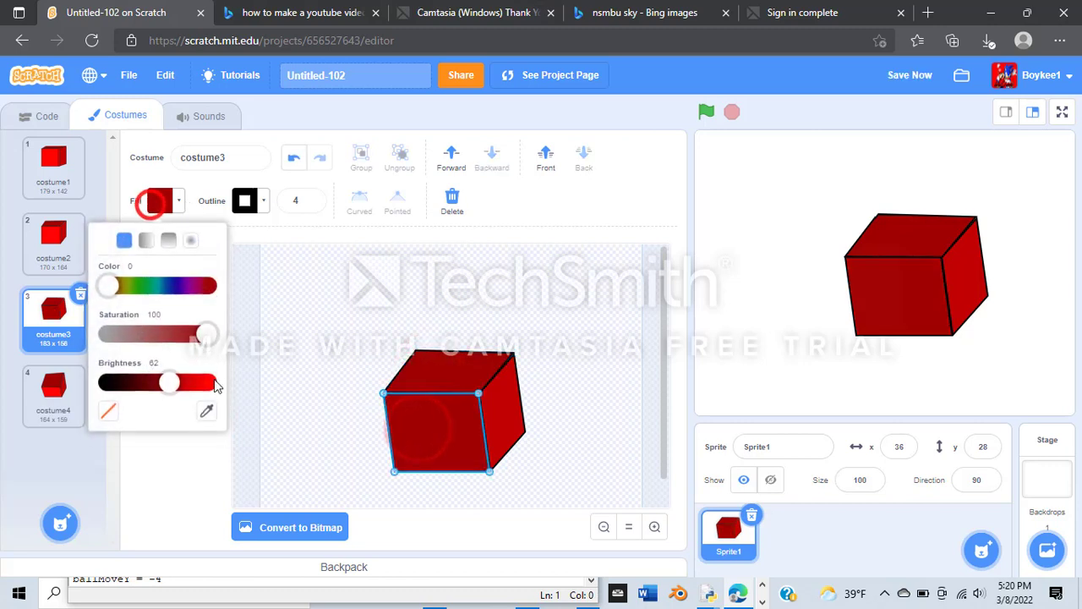
left_click_drag(175, 386, 196, 387)
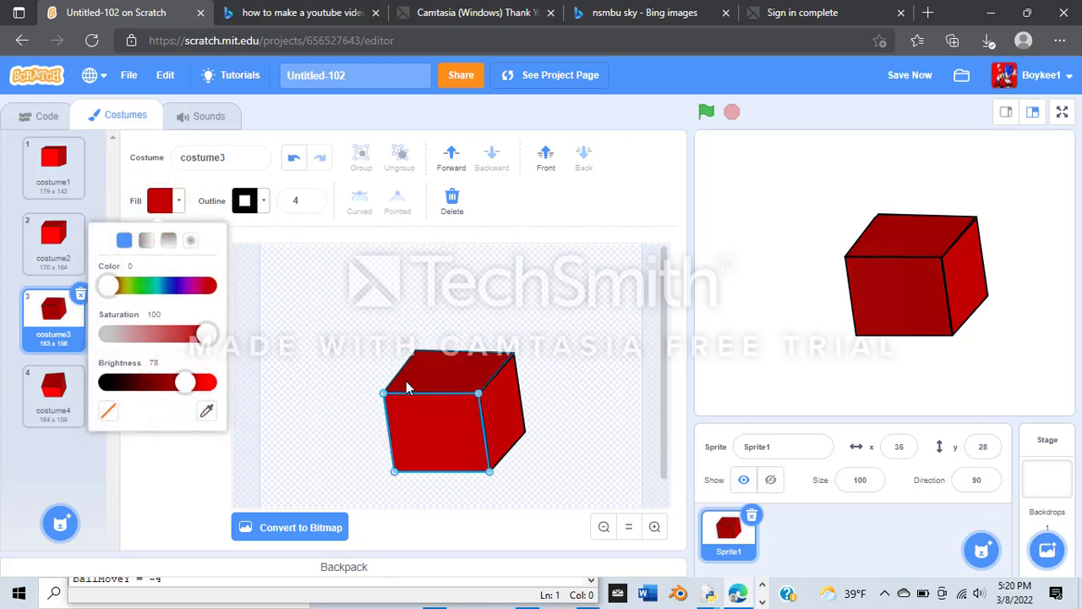
- Lighten the top face of the cube in costume3 by setting its fill brightness to 87
left_click(410, 375)
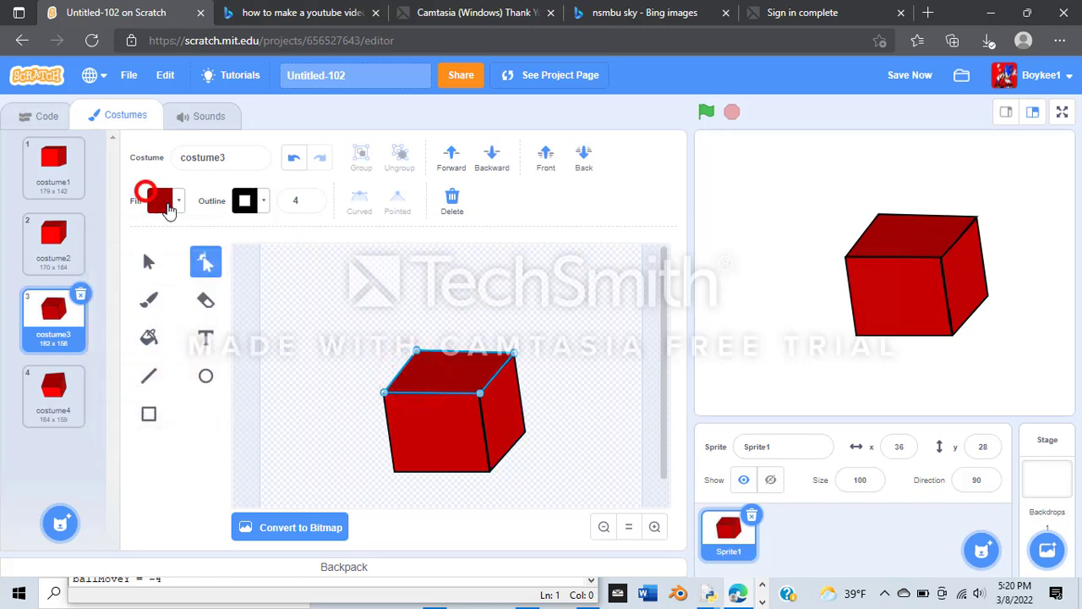
left_click(166, 204)
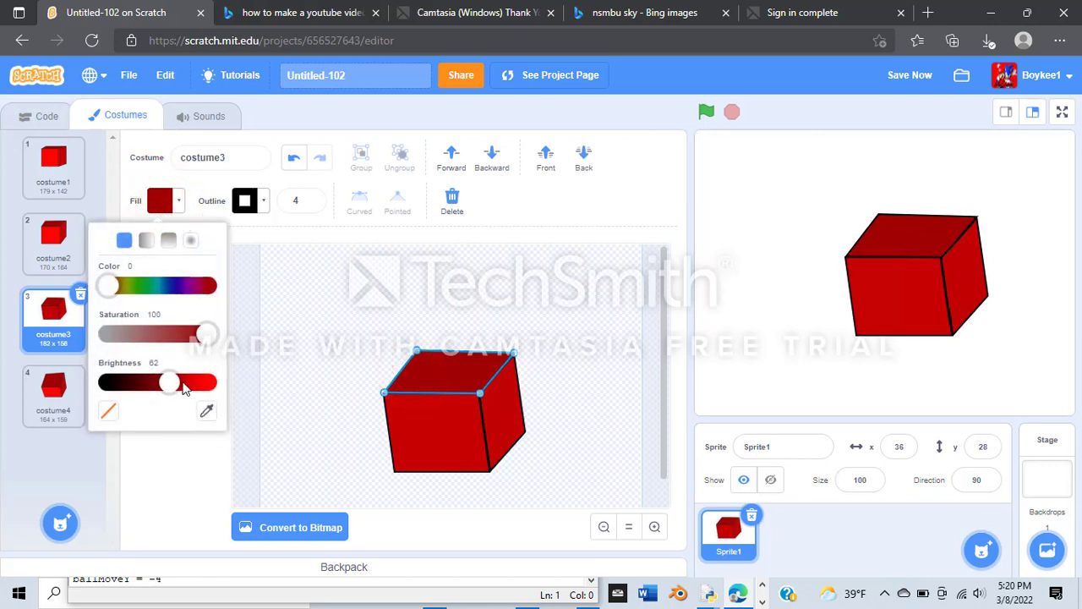
left_click_drag(179, 386, 203, 382)
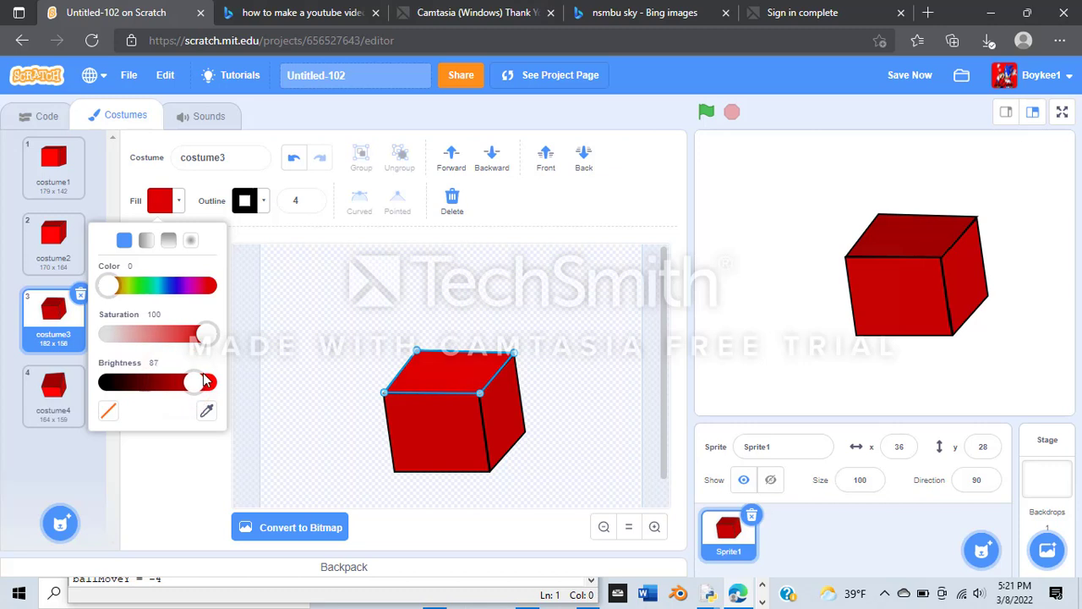
left_click(343, 285)
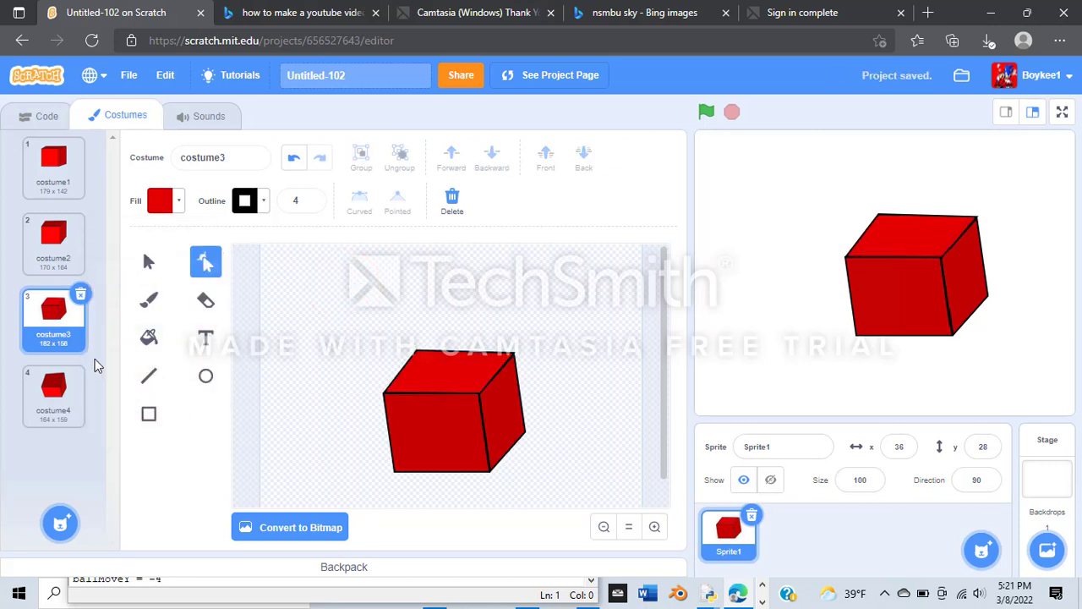
- Lighten the top face of the cube in costume4 by setting its fill brightness to 94
left_click(53, 390)
left_click(450, 384)
left_click(158, 197)
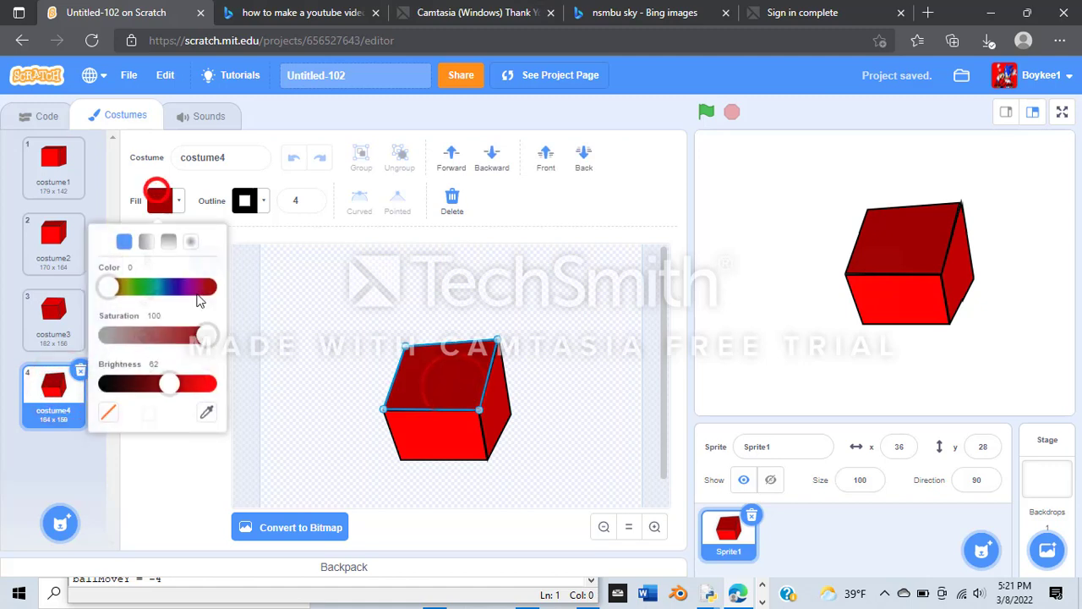
left_click_drag(169, 383, 203, 382)
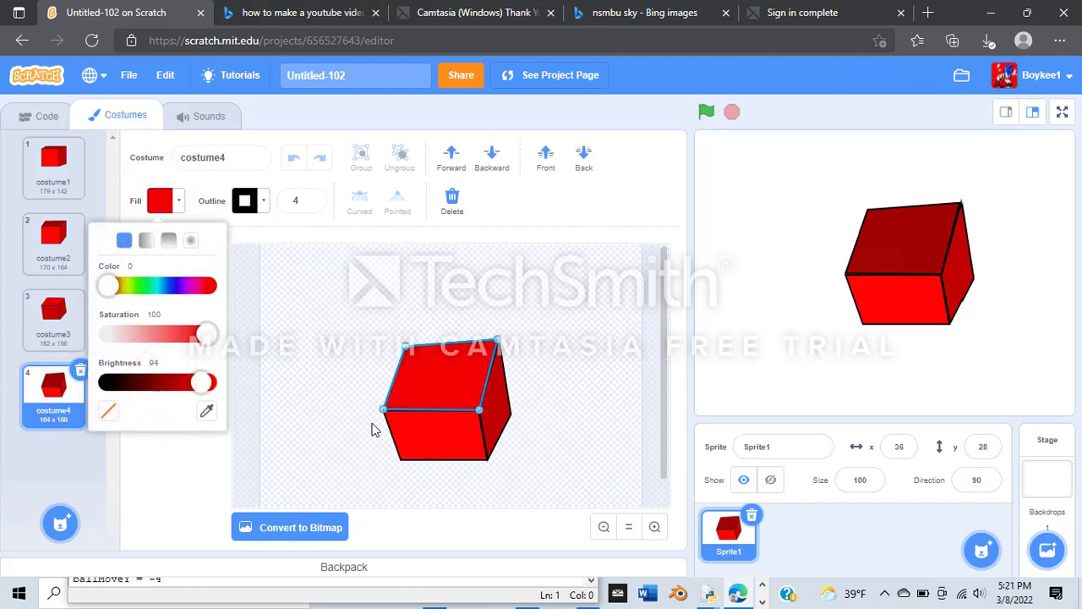
- Darken the front face of the cube in costume4 to a fill brightness of about 75
left_click(449, 425)
left_click(163, 196)
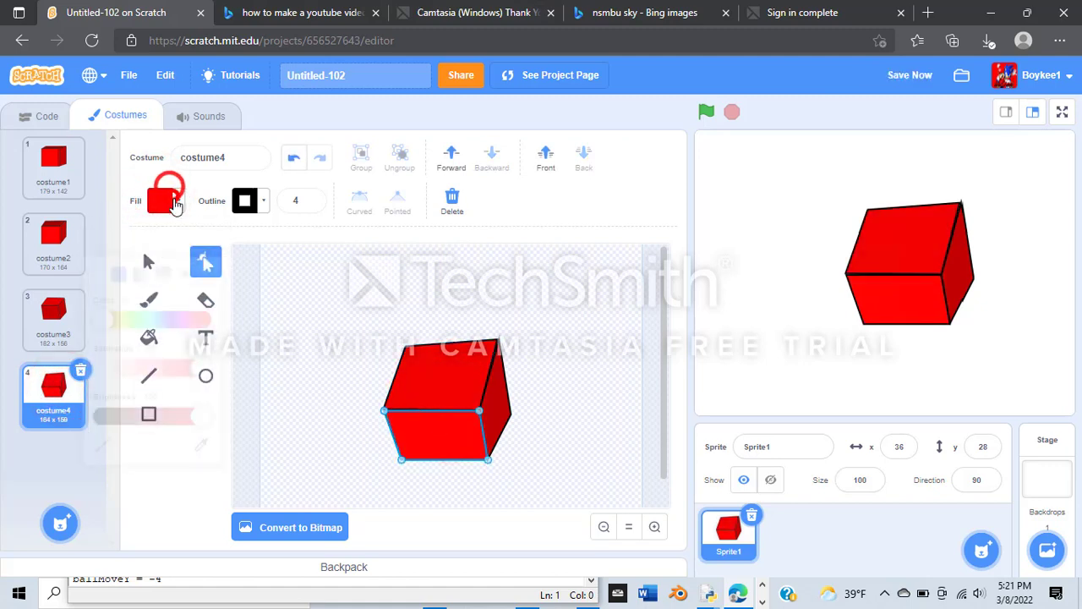
left_click_drag(208, 382, 186, 386)
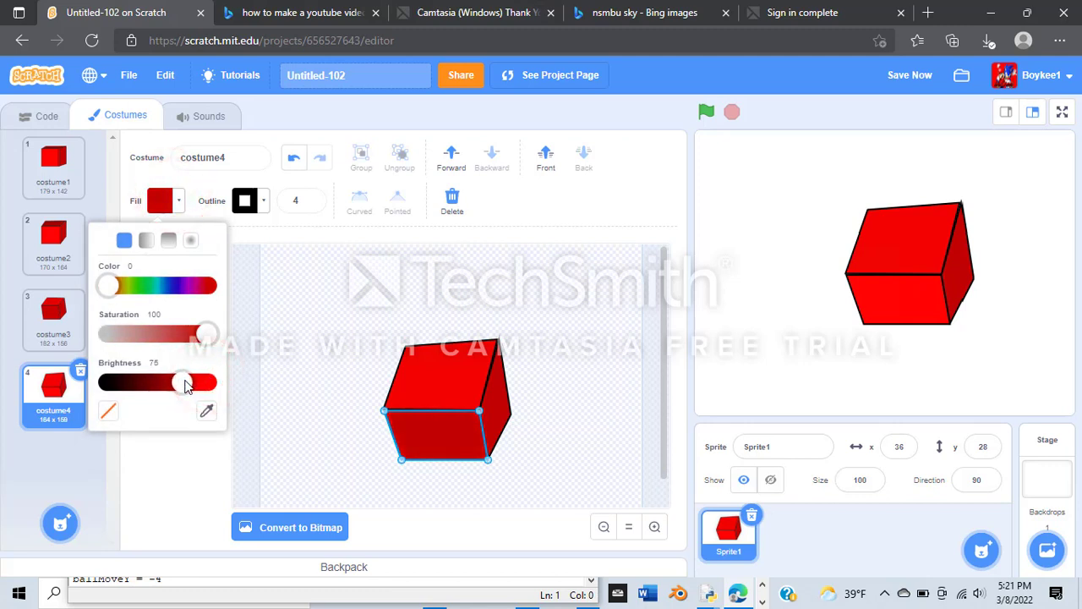
left_click(305, 321)
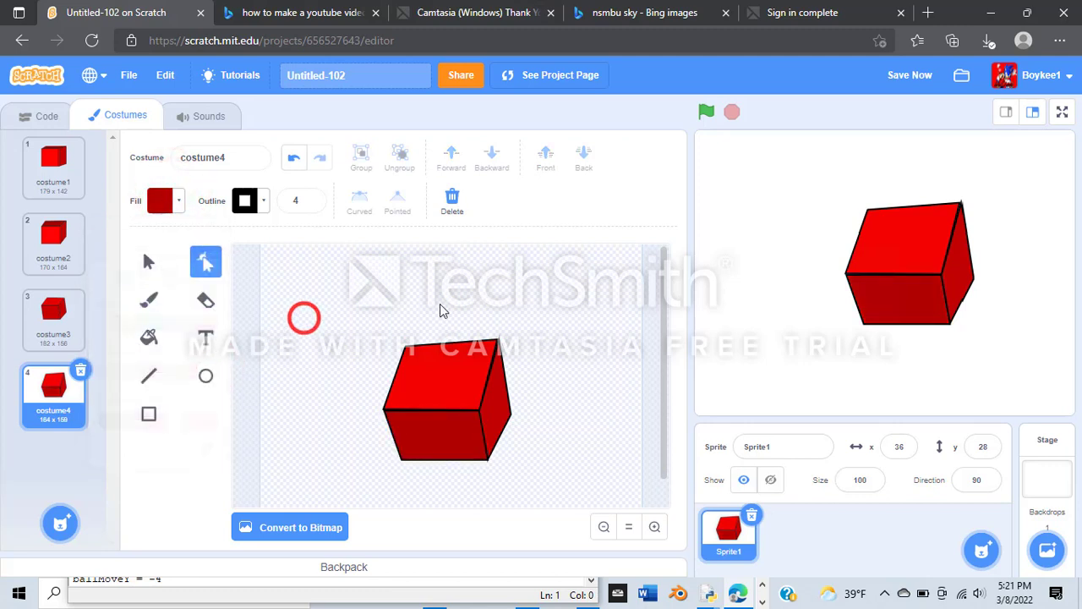
- In costume4, move the outer right corner of the cube's side face slightly inward and up to narrow the face
left_click(505, 385)
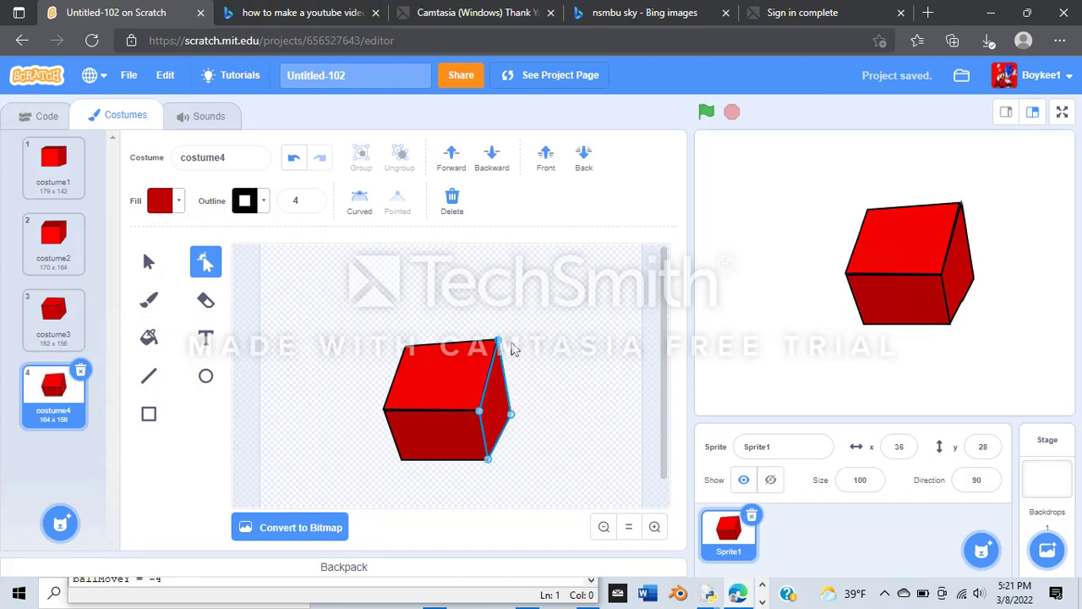
left_click(536, 315)
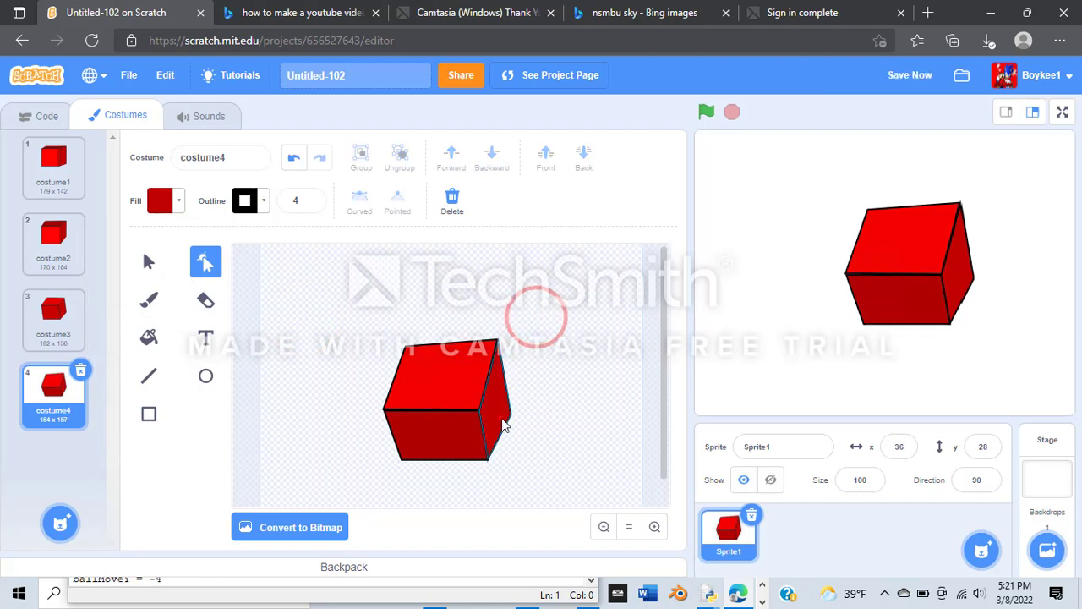
left_click(511, 414)
left_click_drag(513, 420, 509, 413)
key("Left")
key("Left")
key("Left")
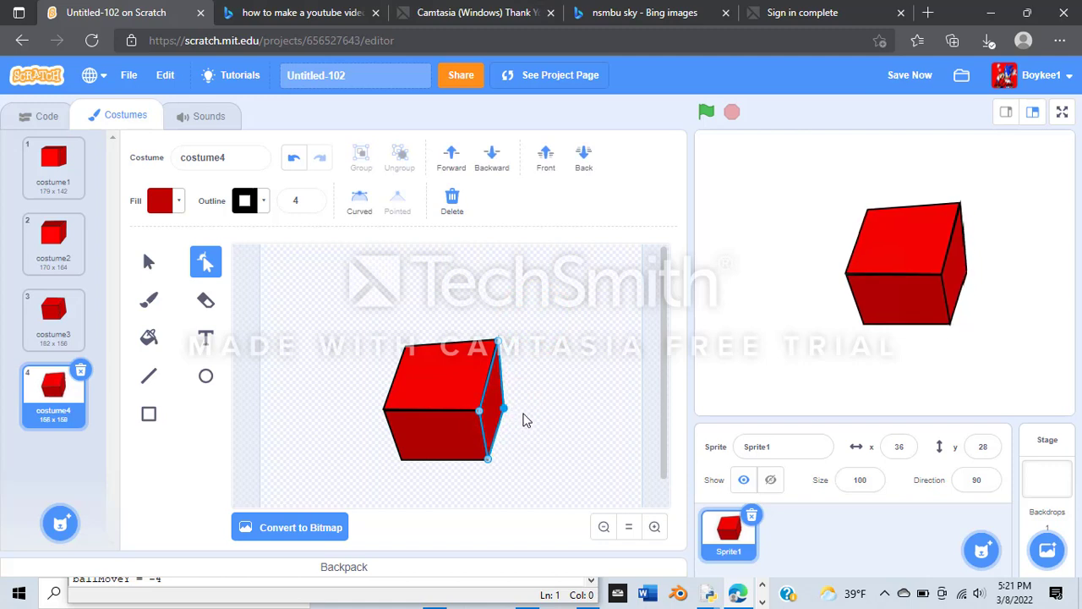
left_click(521, 346)
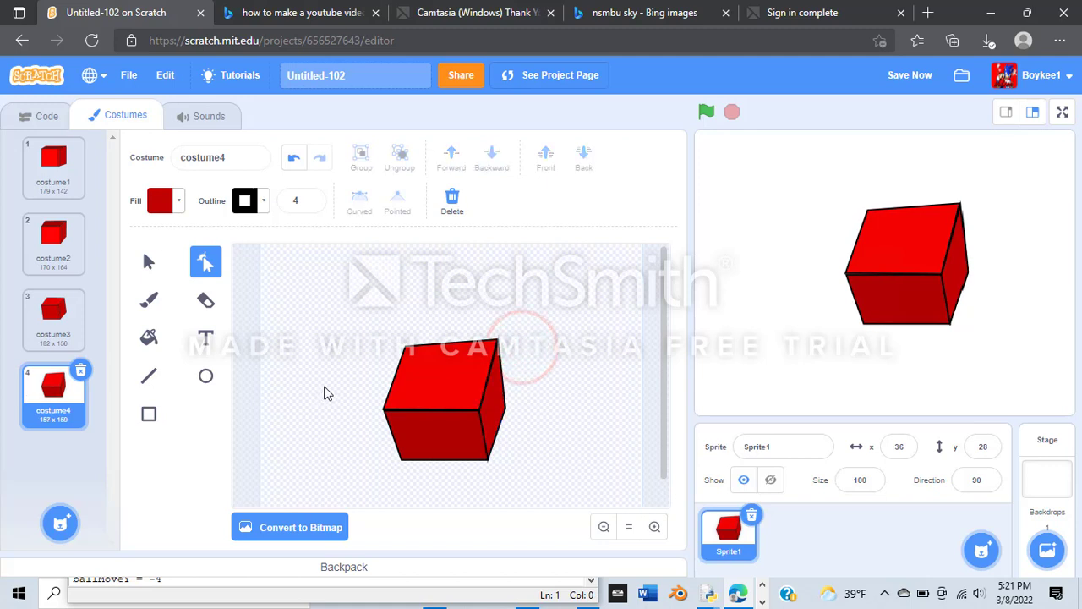
- Fine-tune the side face's outer right corner in costume4, raising it a little so the face looks correctly foreshortened
left_click(500, 415)
left_click(506, 411)
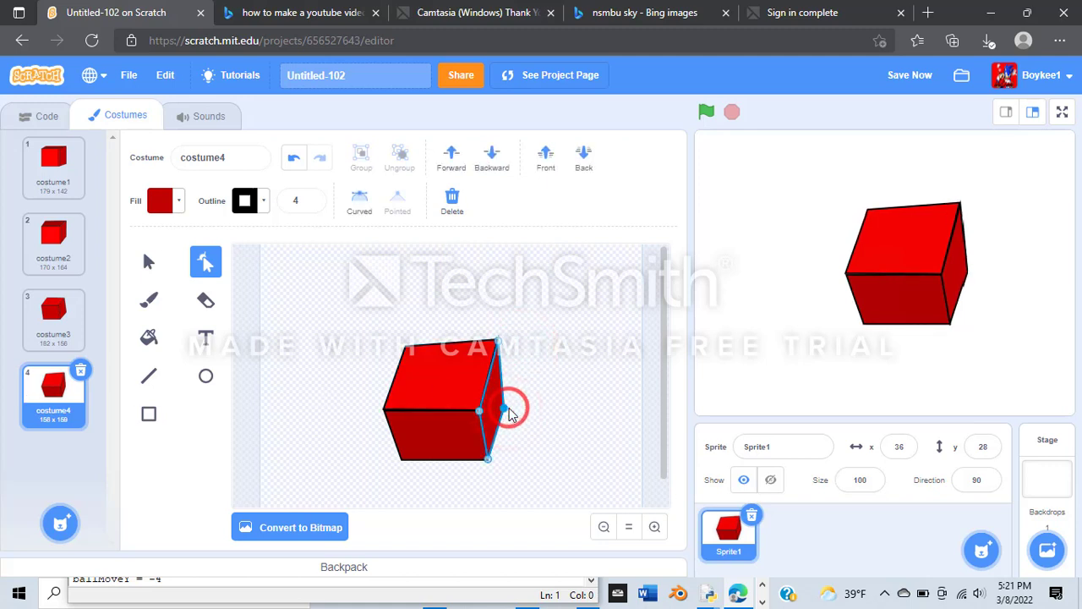
left_click_drag(510, 413, 508, 416)
left_click(513, 380)
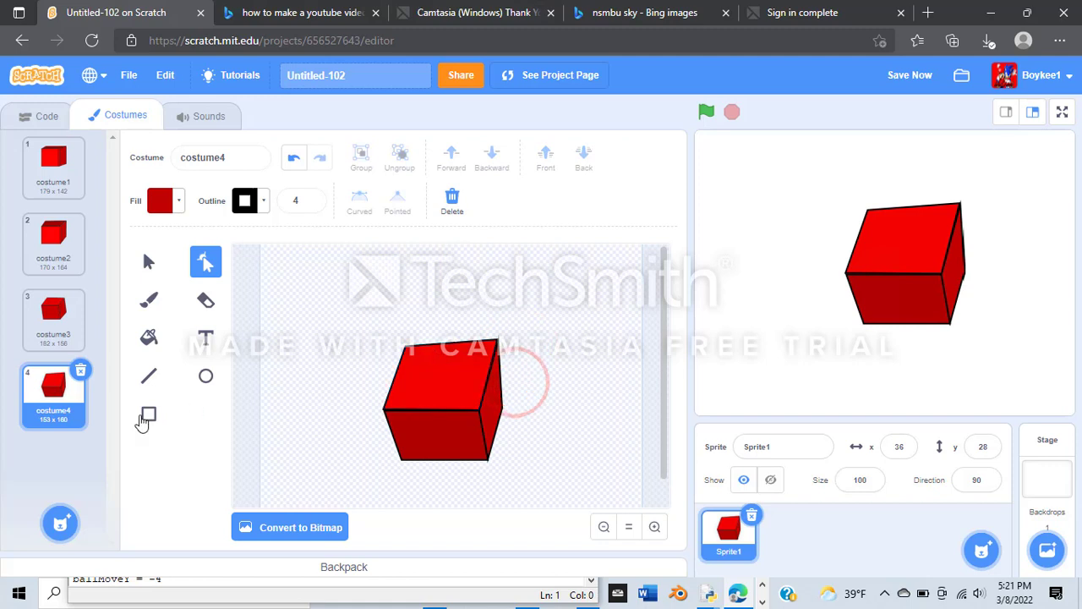
left_click(502, 409)
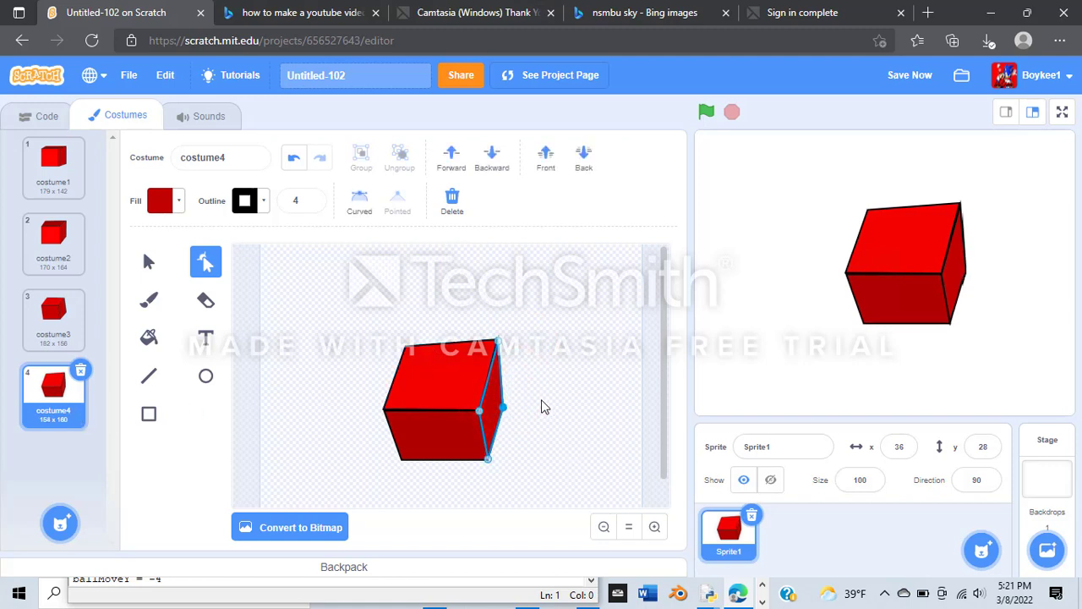
key("shift+Up")
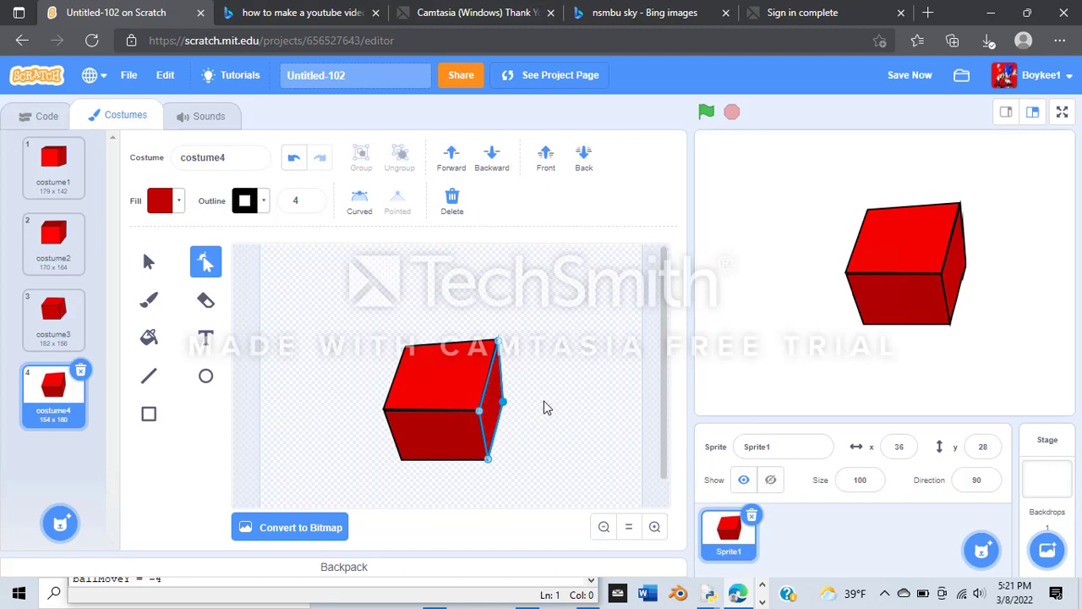
key("Left")
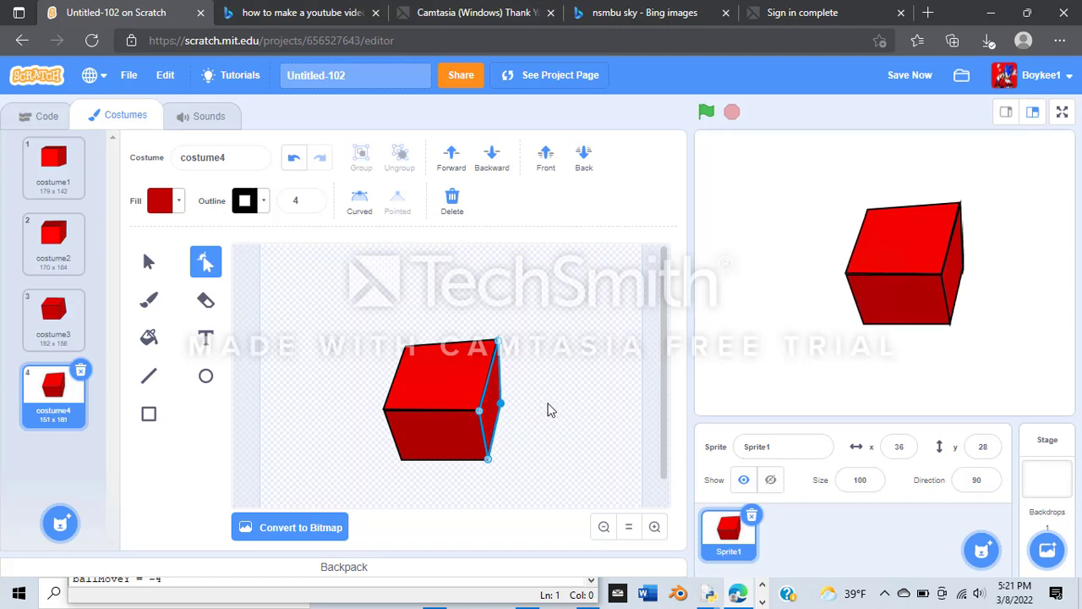
left_click(548, 407)
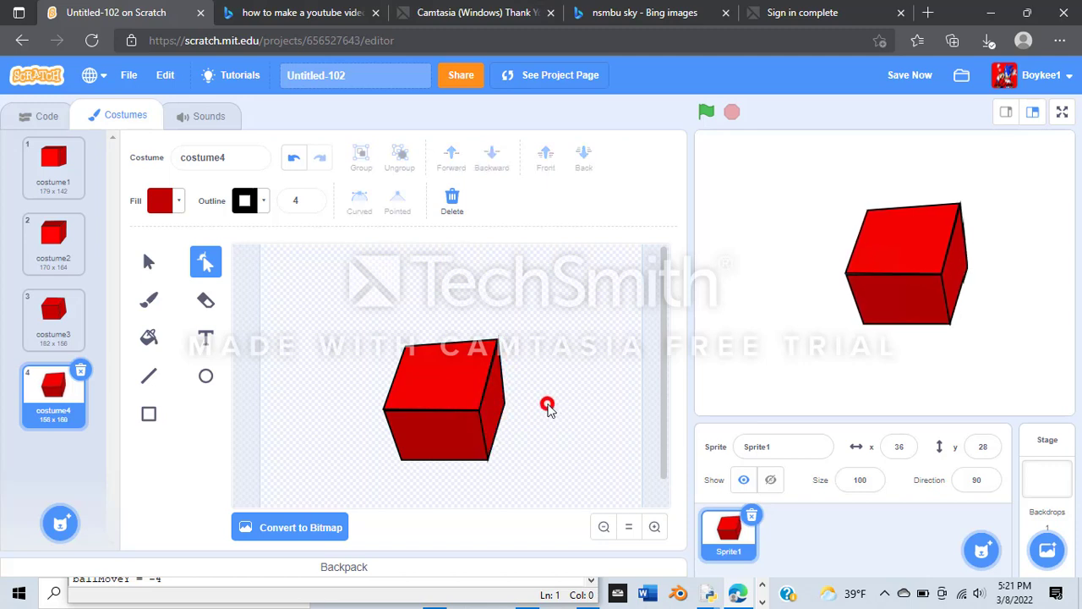
- Duplicate costume4 and, in the copy, lower the upper edge of the dark front face along with the side face's adjoining corner
right_click(69, 431)
left_click(88, 443)
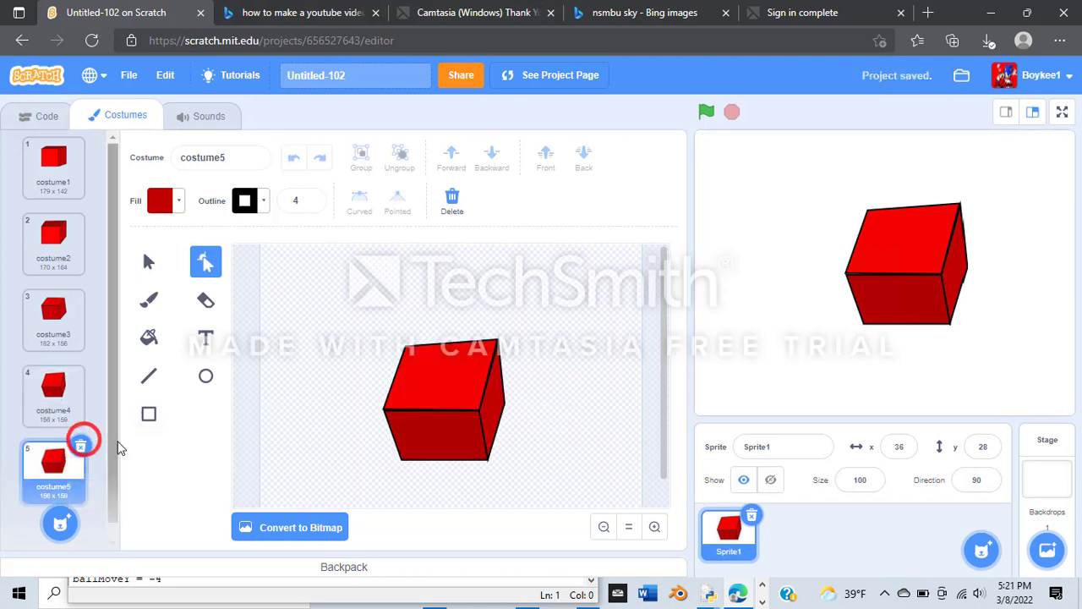
left_click(404, 439)
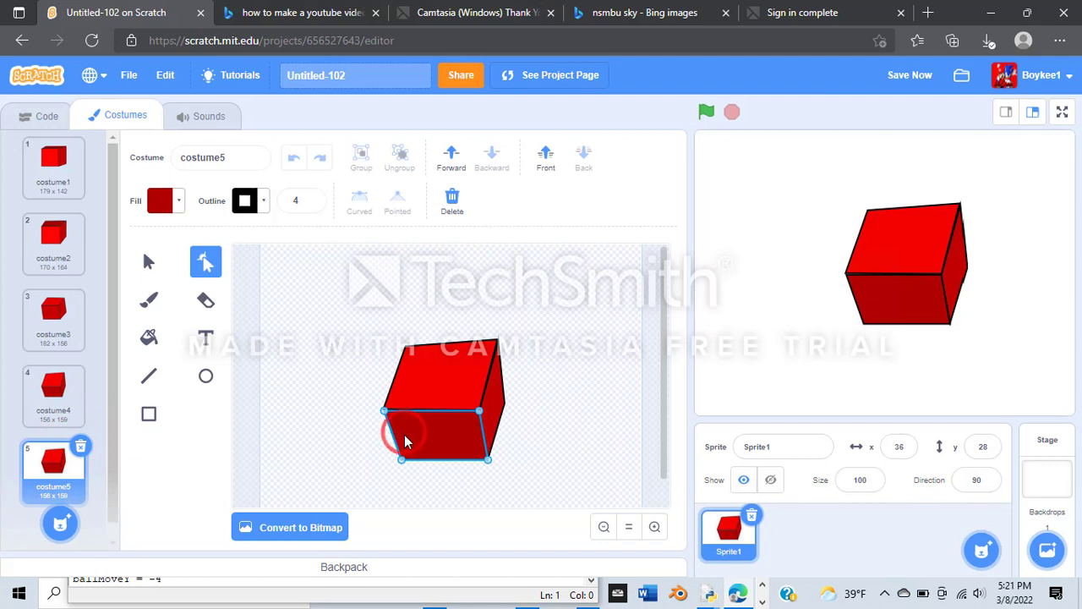
left_click(385, 412)
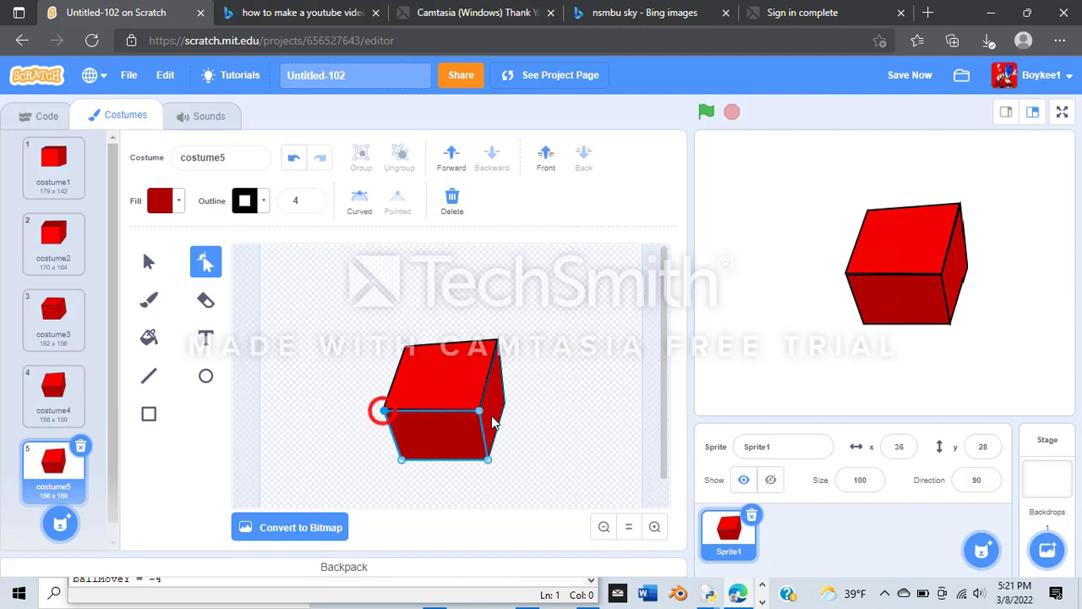
left_click(482, 414)
left_click(486, 414, "shift")
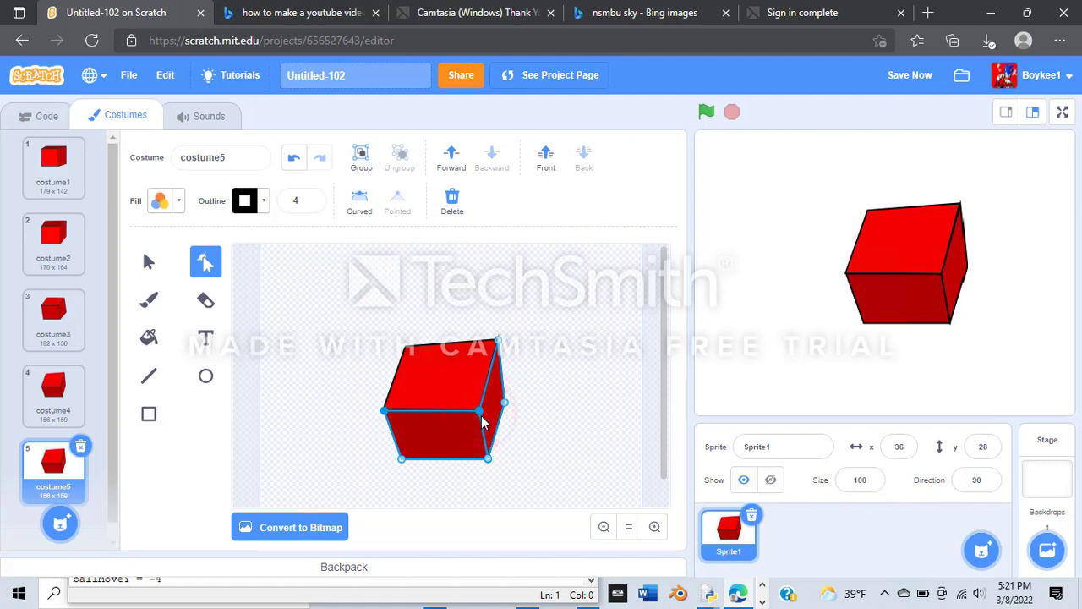
key("Down")
key("Down")
key("Down")
key("Down")
key("Down")
key("Down")
key("Down")
key("Down")
key("Down")
key("Down")
key("Down")
key("Down")
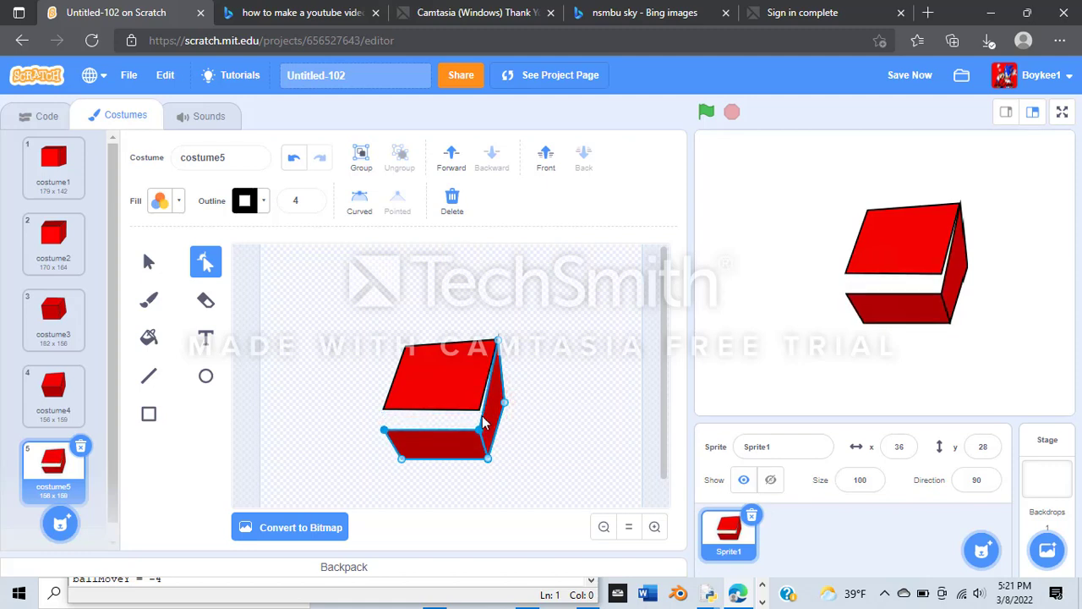
- Lower the two front corners of the bright red top face until they meet the front face's upper edge
left_click(478, 410)
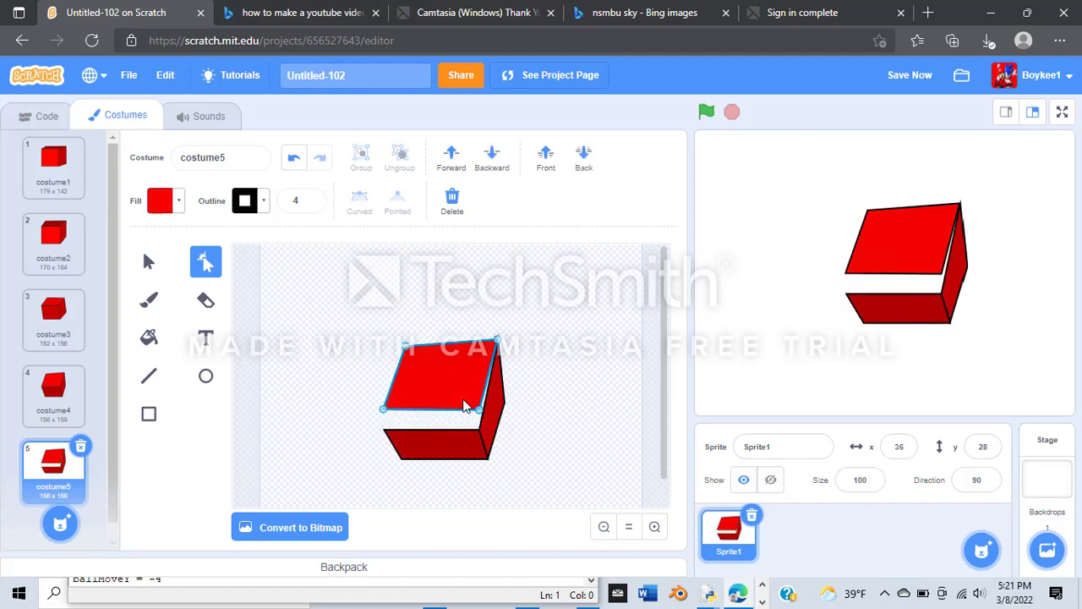
left_click(381, 412, "shift")
key("Down")
key("Down")
key("Down")
key("Down")
key("Down")
key("Down")
key("Down")
key("Down")
key("Down")
key("Down")
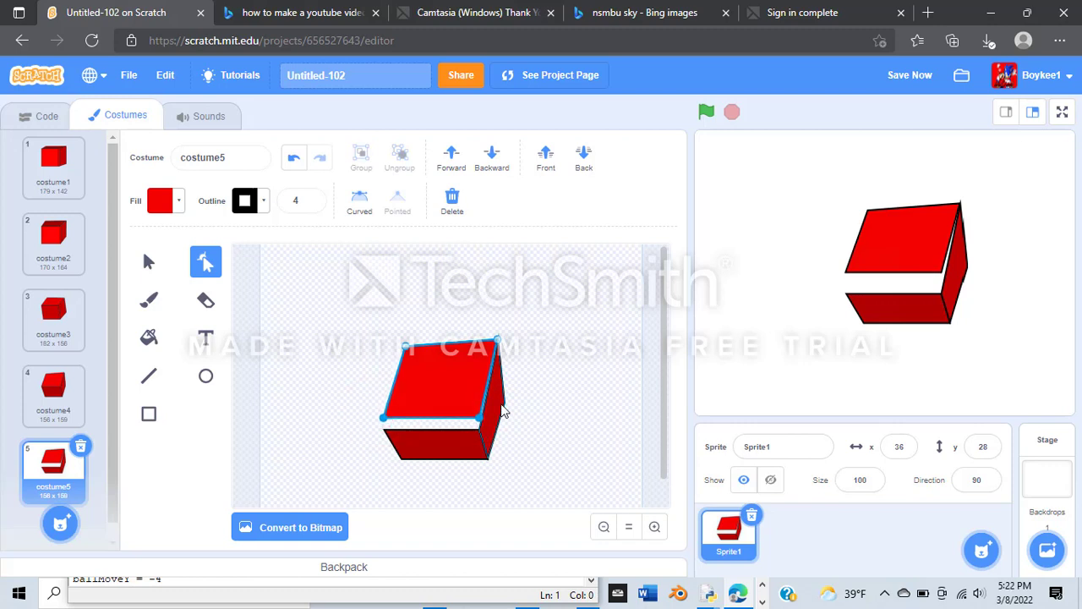
key("Down")
key("Down")
key("Down")
key("Down")
key("Down")
key("Down")
key("Down")
key("Down")
key("Down")
key("Down")
key("Down")
key("Down")
key("Down")
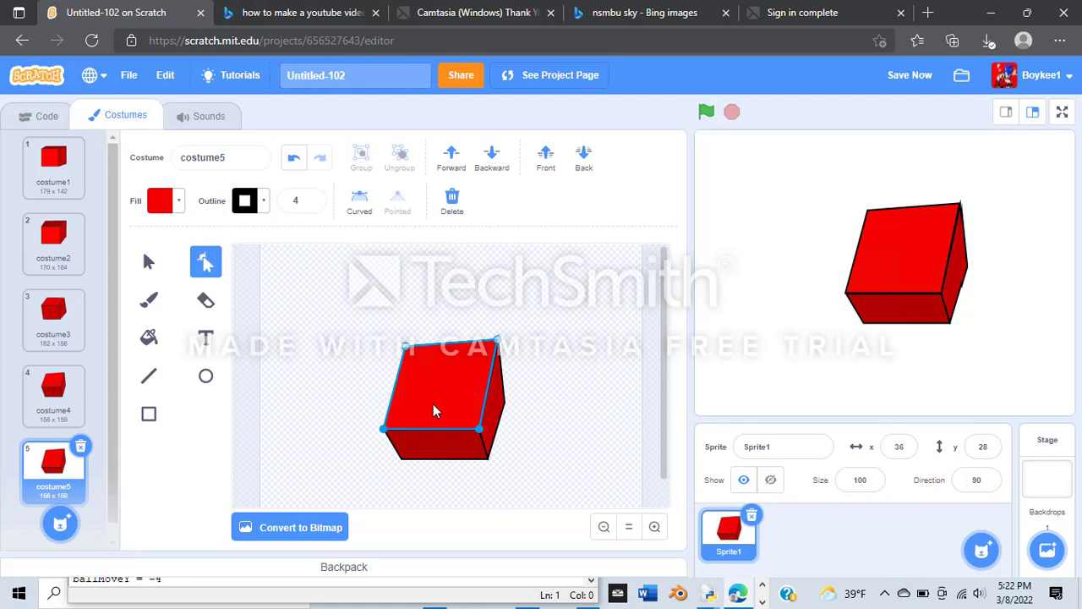
- Compare costume4 with costume5, and reshape costume5's top face by lowering its back right corner and shifting both back corners left
left_click(53, 415)
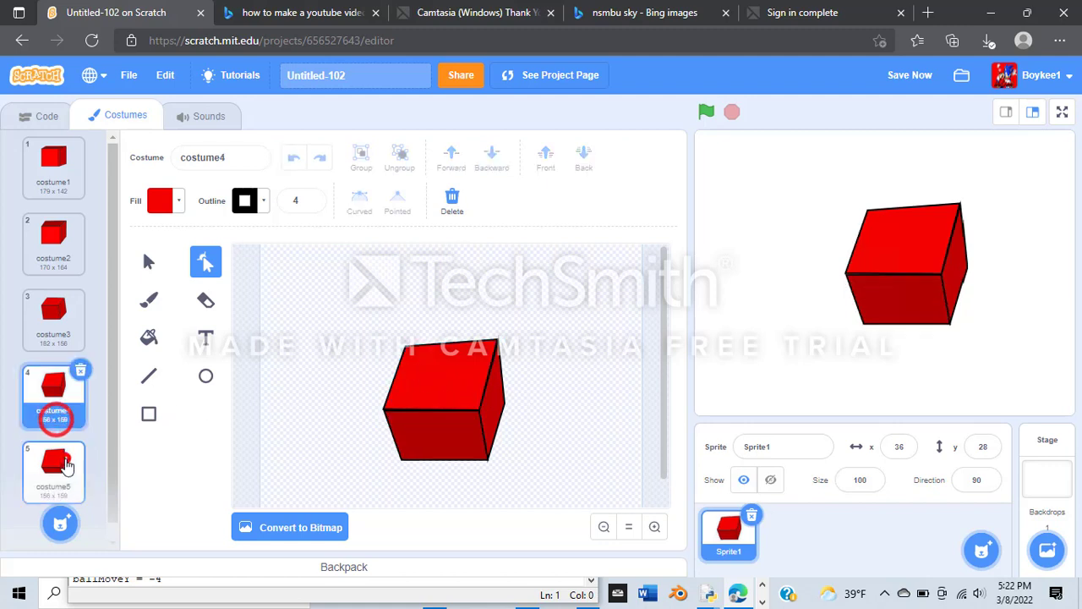
left_click(66, 461)
left_click(61, 374)
left_click(50, 459)
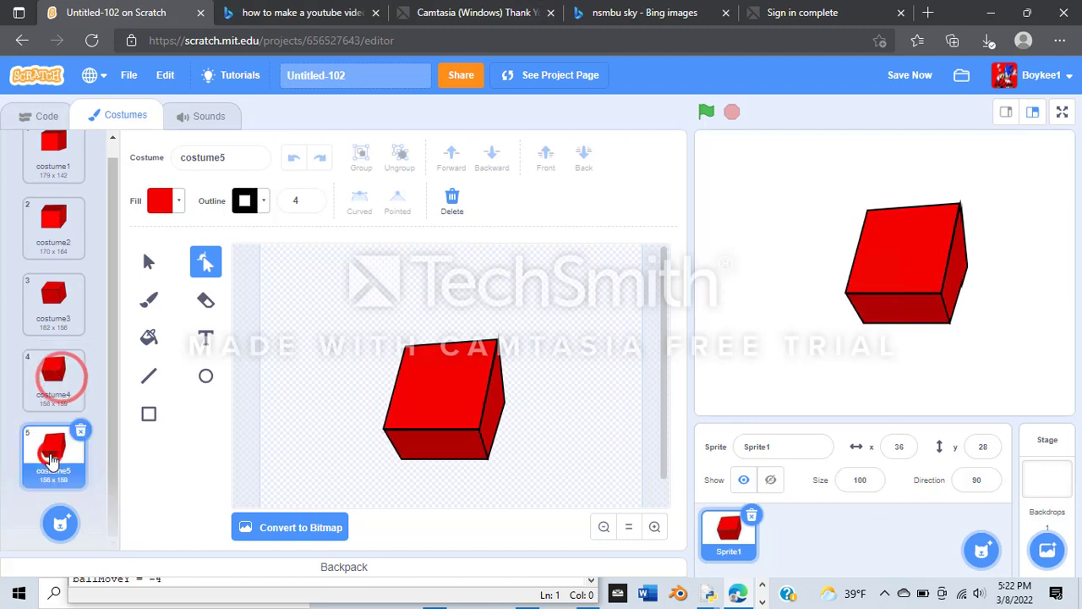
left_click(422, 368)
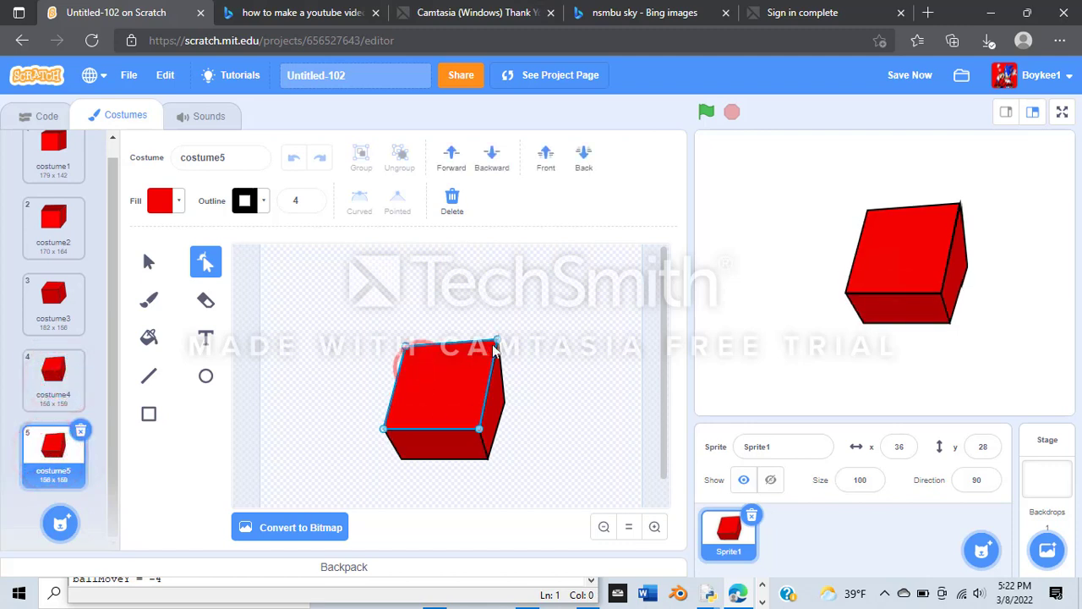
left_click_drag(496, 341, 499, 359)
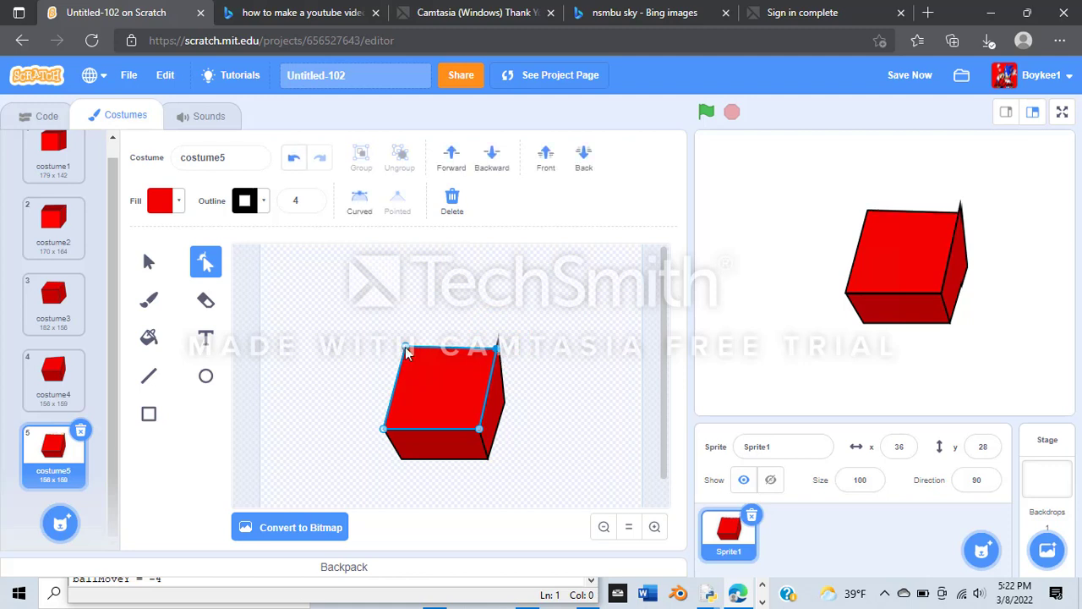
left_click_drag(405, 347, 397, 348)
left_click_drag(497, 342, 487, 358)
- Fit the side face to the reshaped top face and pull its outer right corner inward and up
left_click(496, 360)
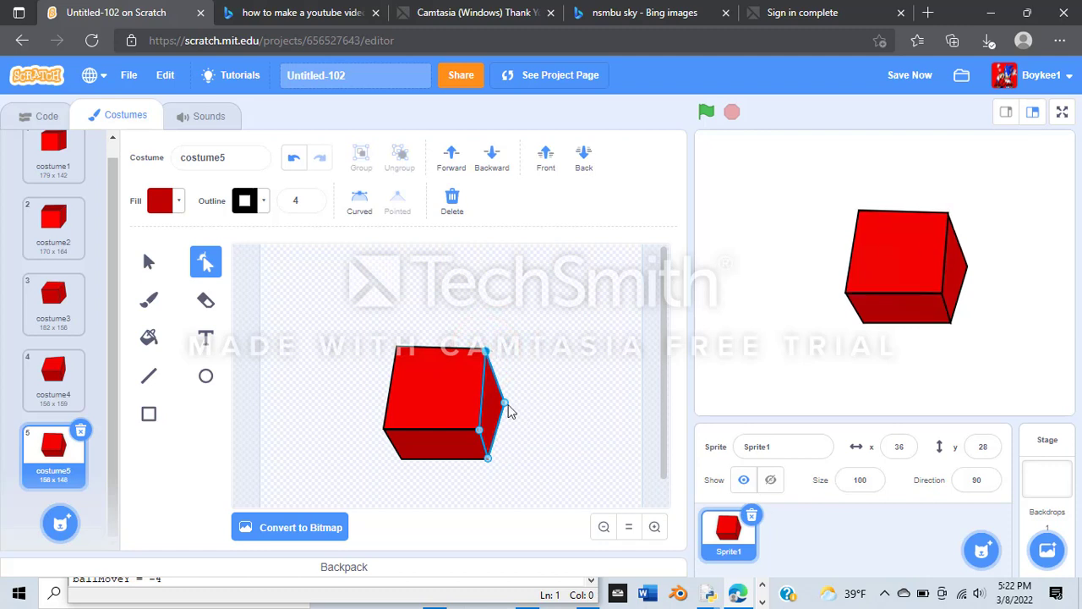
left_click_drag(507, 404, 505, 389)
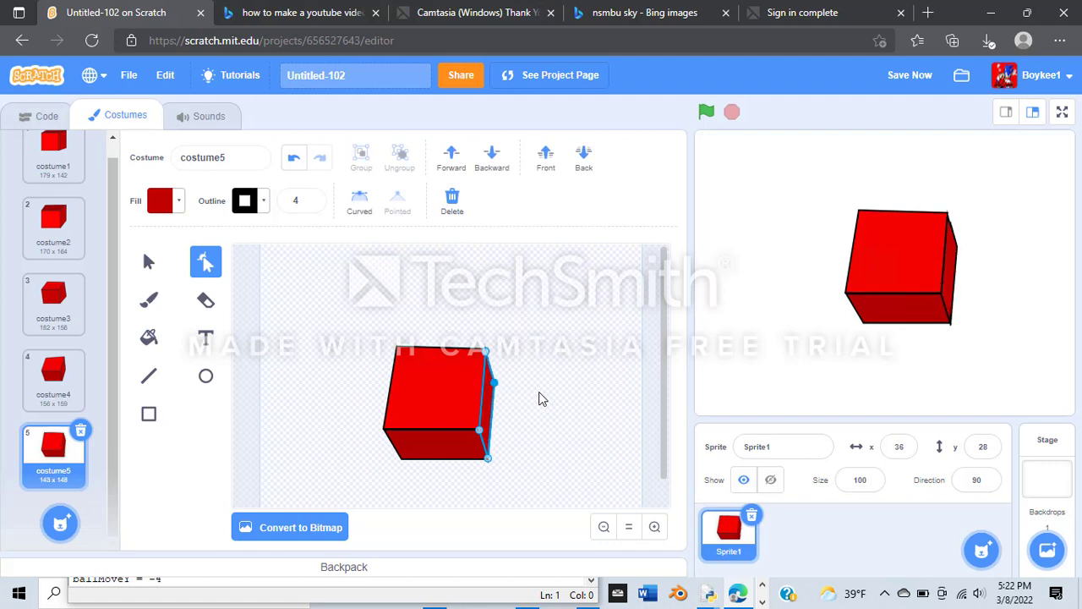
left_click(540, 395)
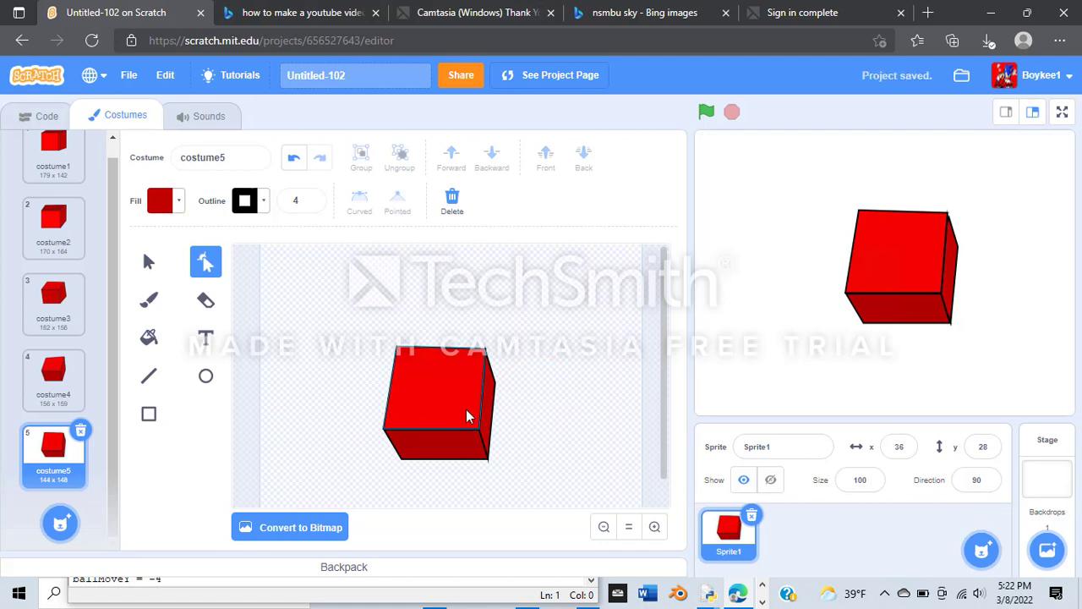
- Nudge the front left corner shared by the top and front faces slightly to the right on both shapes
left_click(385, 430)
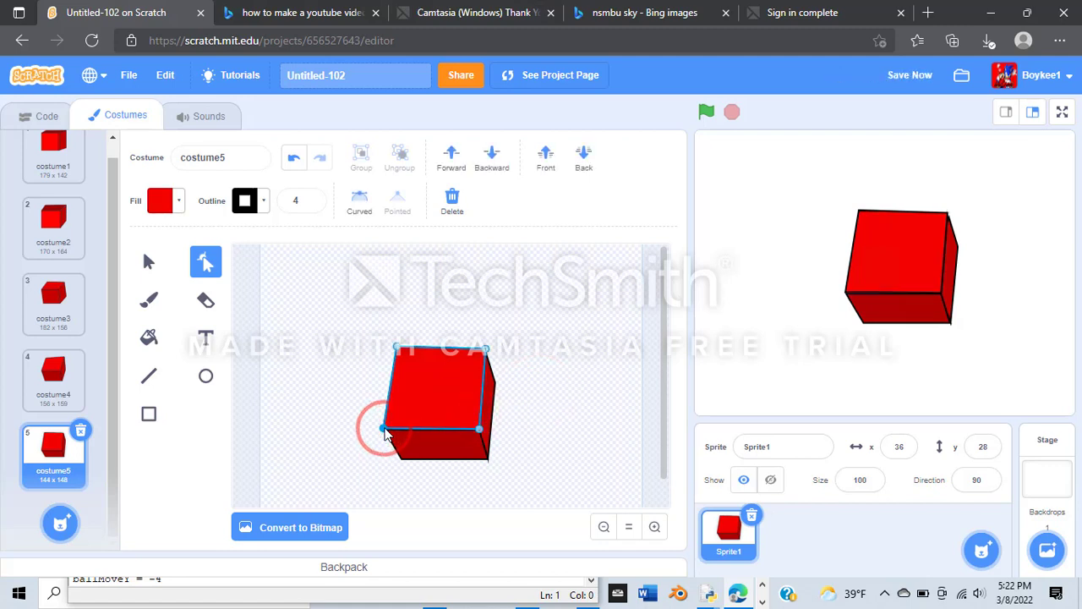
left_click(414, 468)
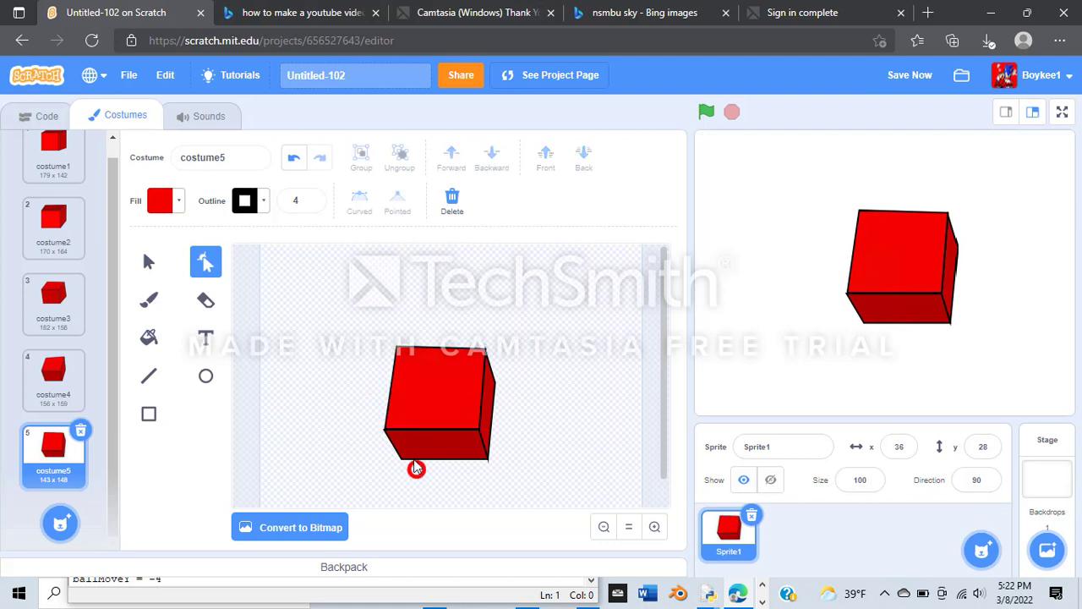
left_click(382, 429)
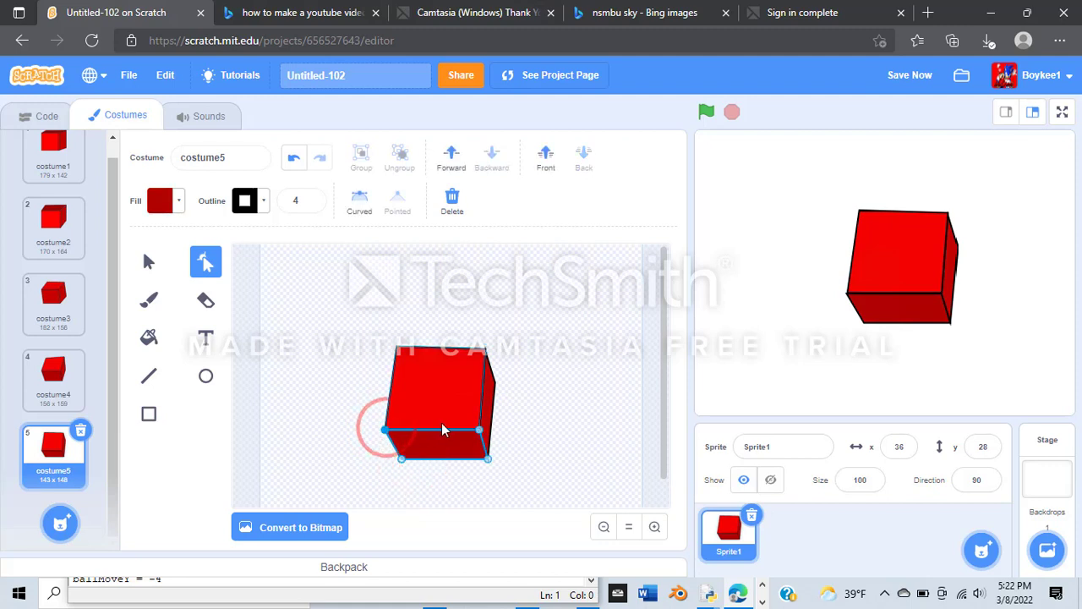
left_click(586, 330)
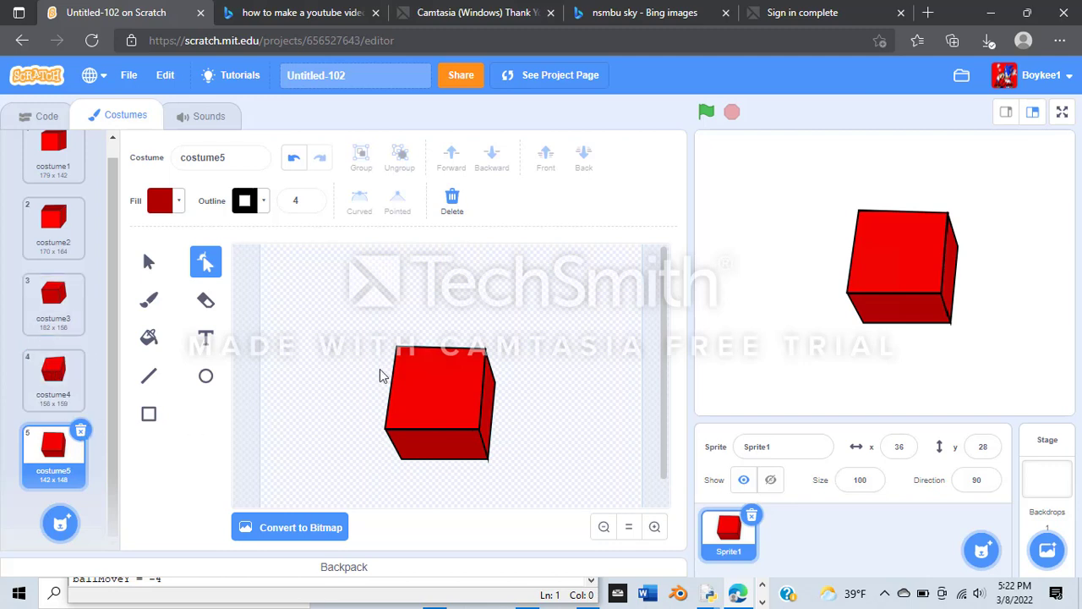
- Set the fill brightness of the cube's large top face to 100
left_click(432, 366)
left_click(173, 203)
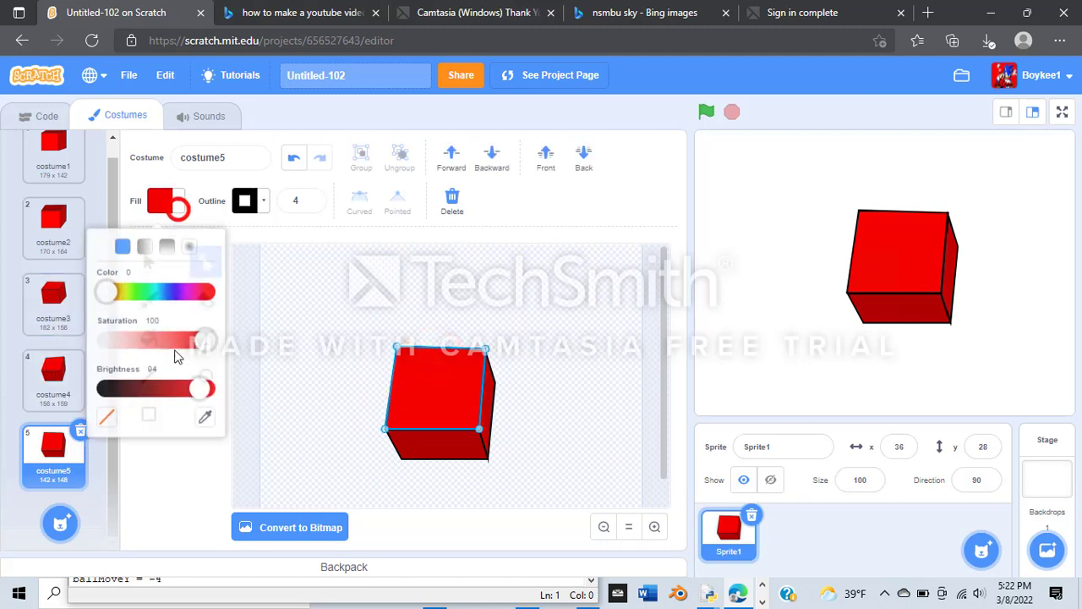
left_click(195, 382)
- Darken the front face's red fill slightly by lowering its brightness
left_click(473, 452)
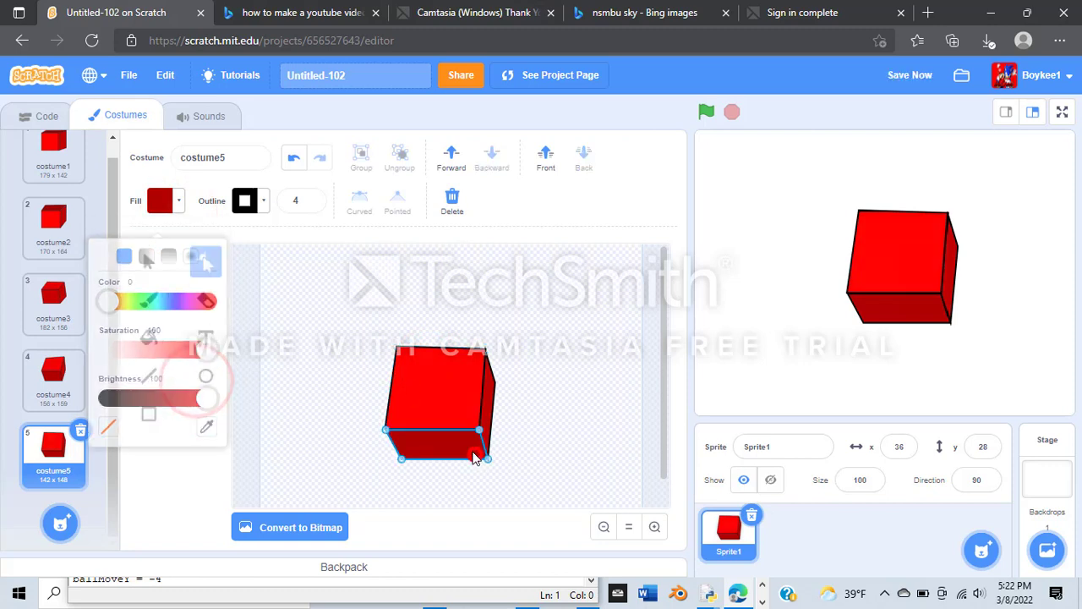
left_click(173, 196)
left_click_drag(169, 386, 167, 391)
left_click(174, 470)
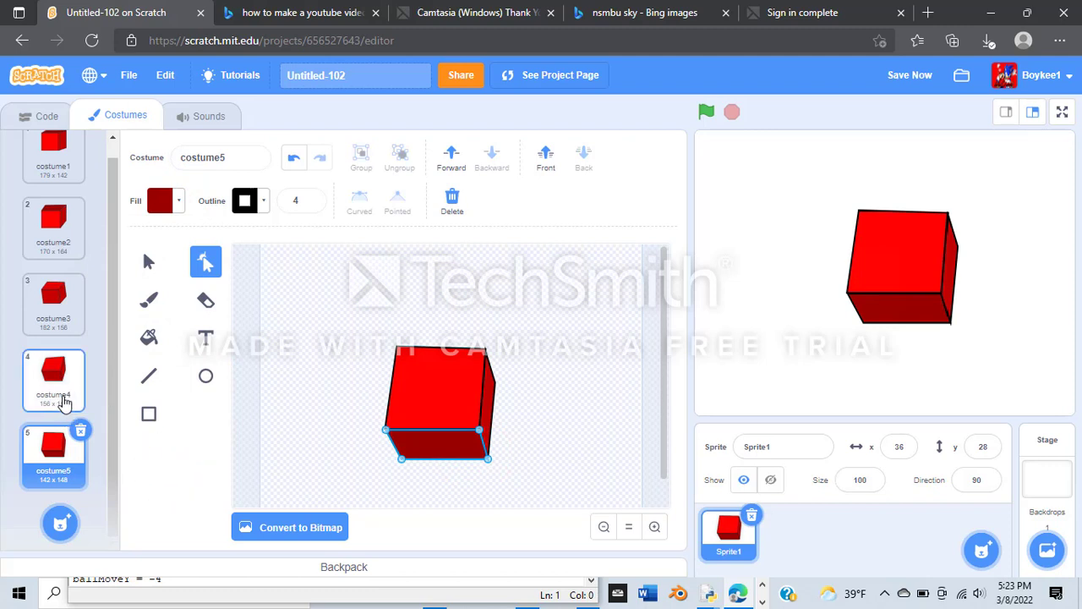
- Duplicate costume5 and move the upper edge of the cube's dark lower face downward in the copy
right_click(61, 441)
left_click(68, 459)
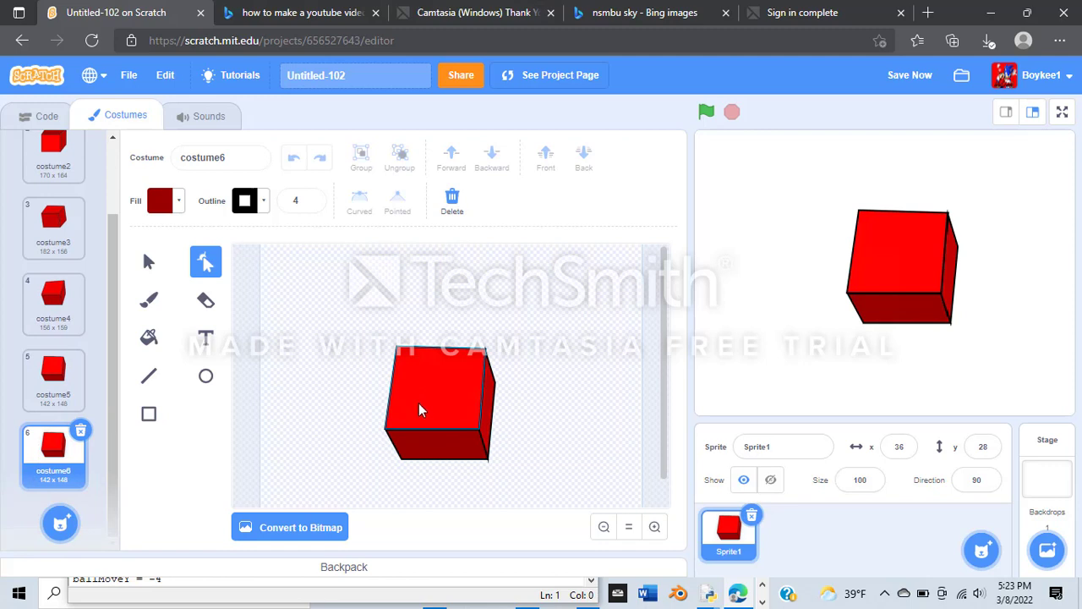
left_click(423, 434)
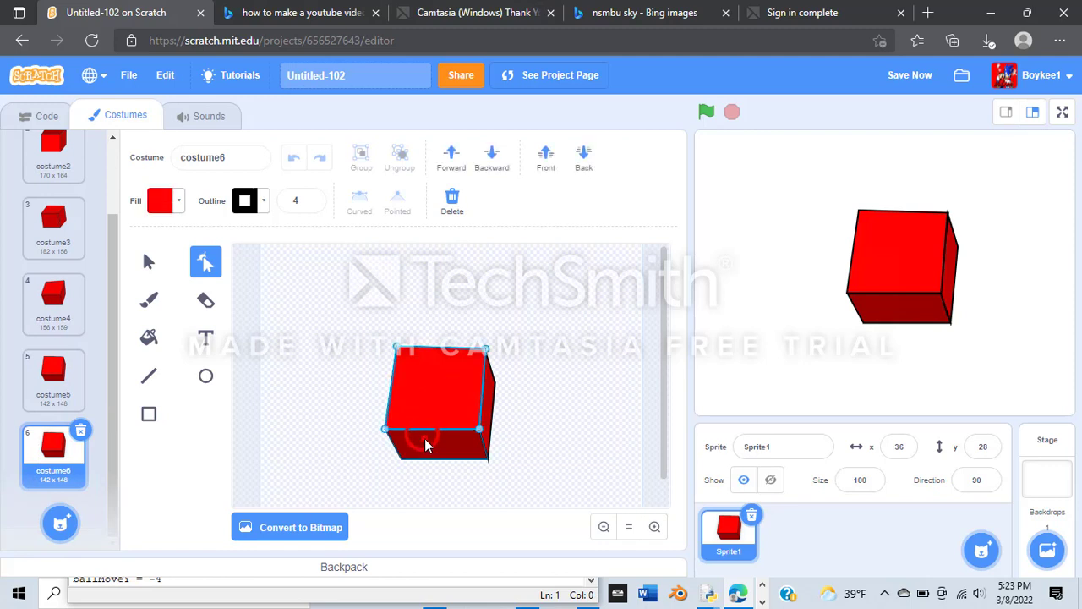
left_click(425, 442)
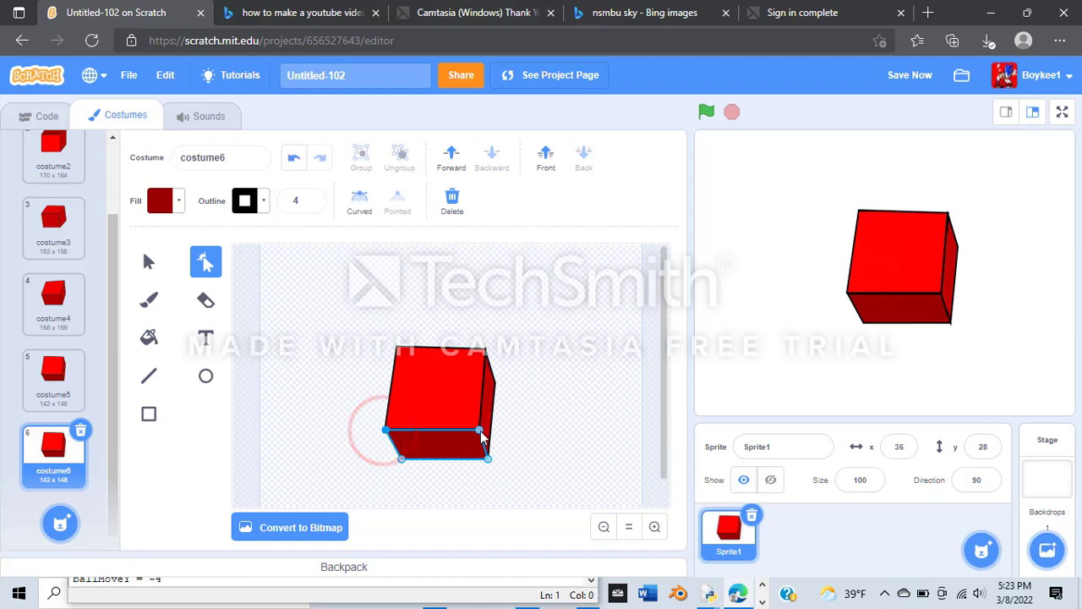
left_click_drag(480, 433, 480, 448)
- Extend the large red face down by lowering its two bottom corners to meet the dark lower face
left_click(432, 410)
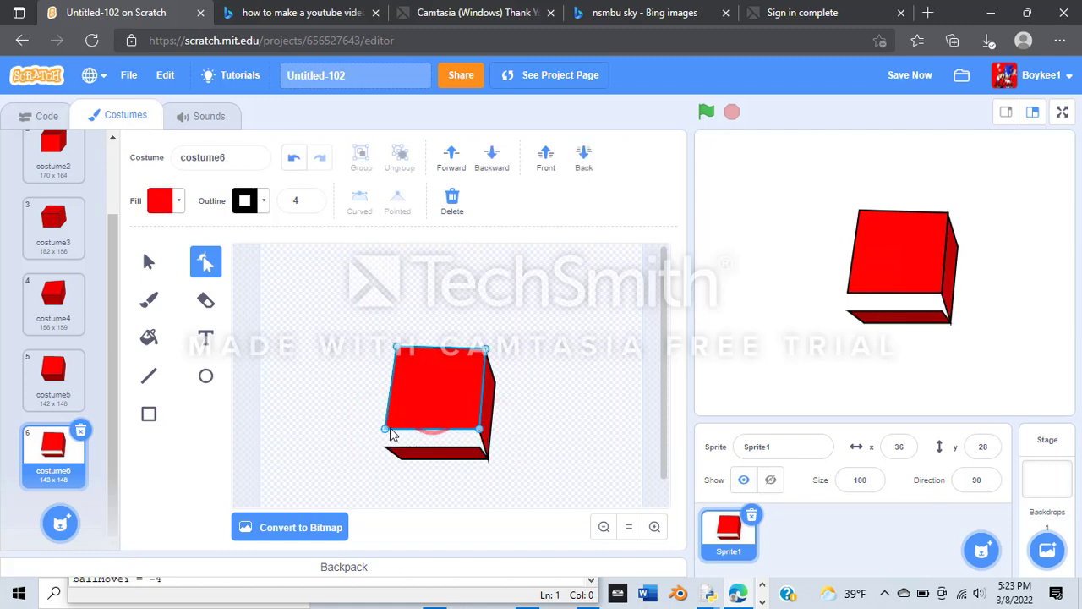
left_click(387, 430)
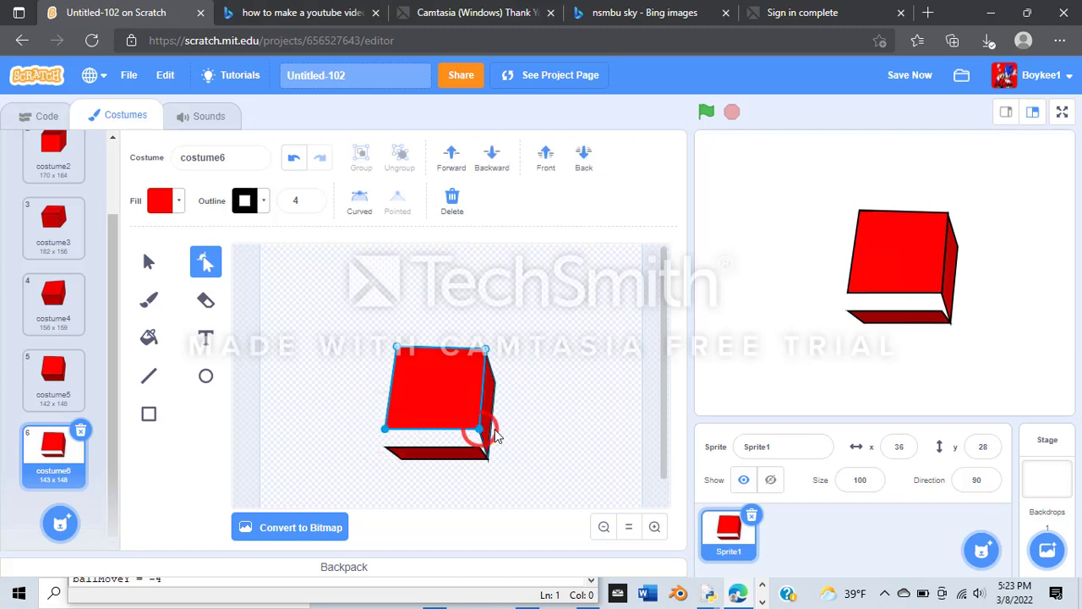
key("Down")
key("Down")
key("Down")
key("Down")
key("Down")
key("Down")
key("Down")
key("Down")
key("Down")
key("Down")
key("Down")
key("Down")
key("Down")
key("Down")
key("Down")
key("Down")
key("Down")
key("Down")
key("Down")
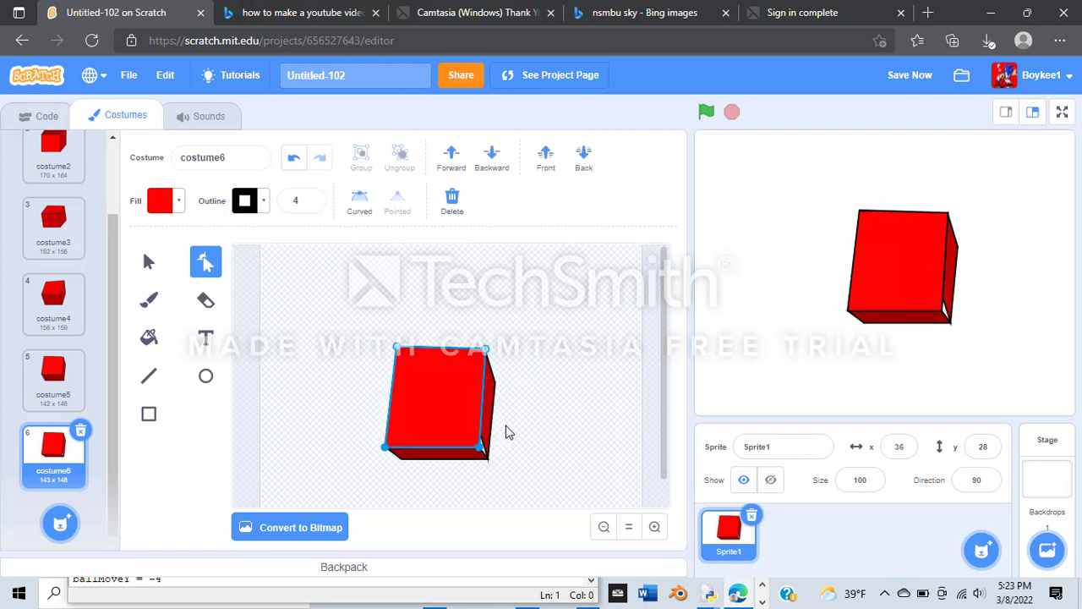
- Lower the two upper corners of the large red face
left_click(483, 350)
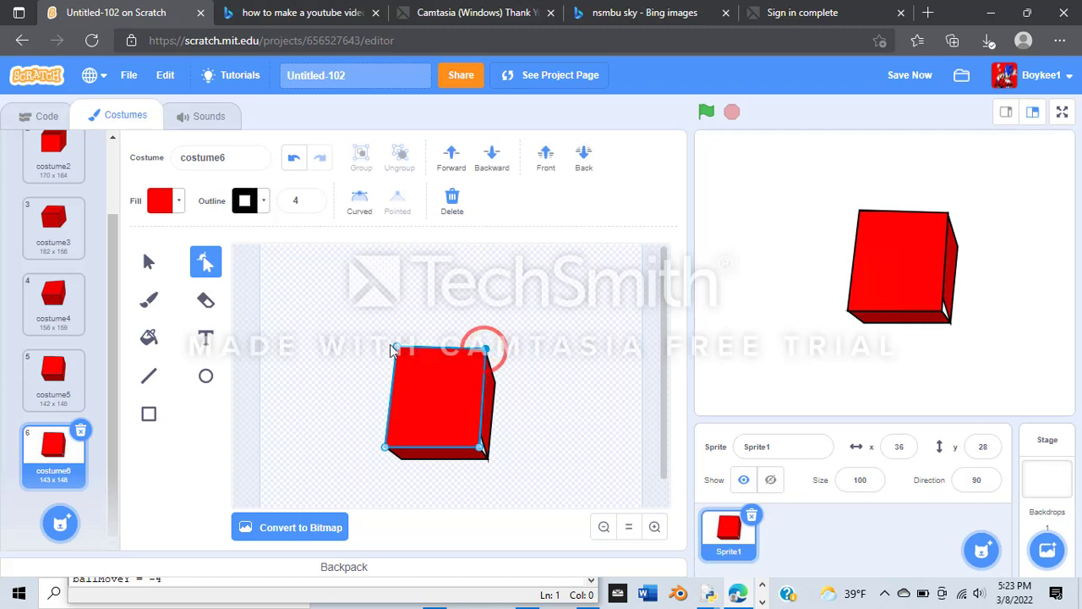
key("shift+Down")
key("shift+Down")
- Fit the side face's corners to the reshaped large face and pull its upper outer corner outward and up
left_click(486, 352)
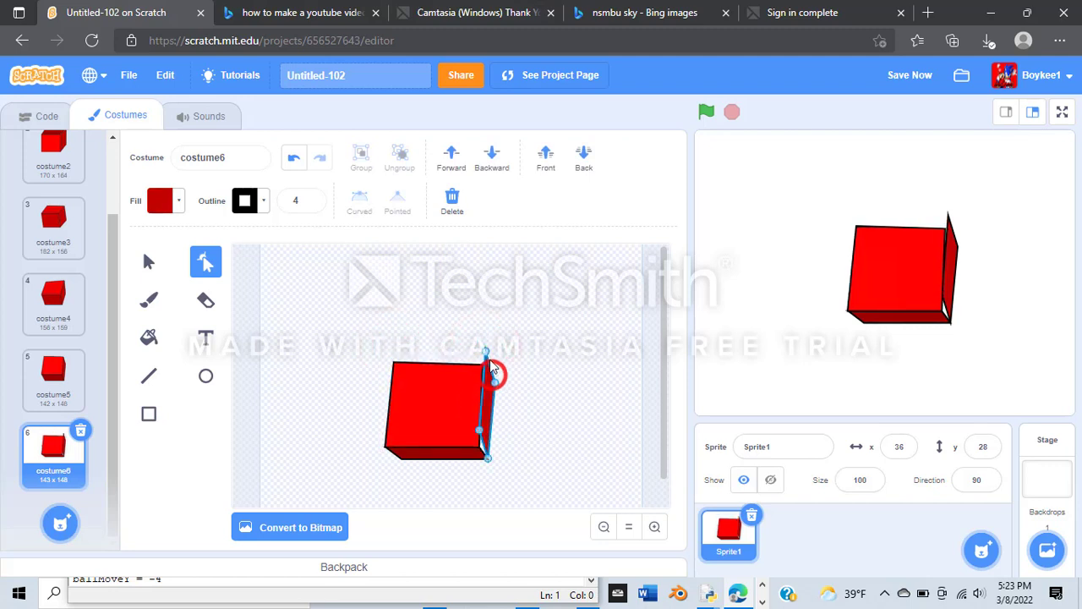
key("shift+Down")
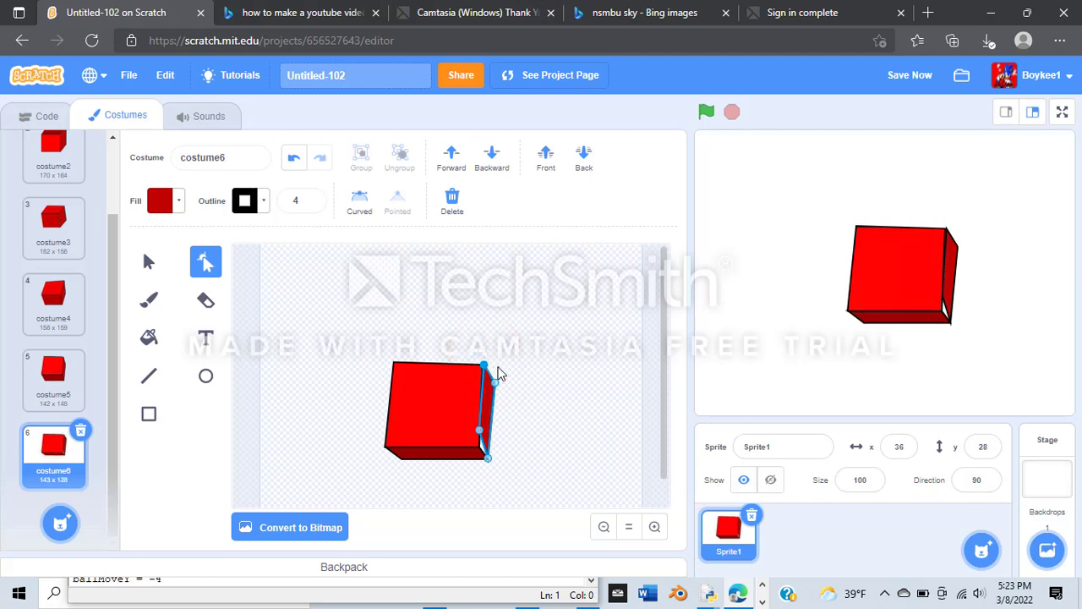
left_click(488, 458)
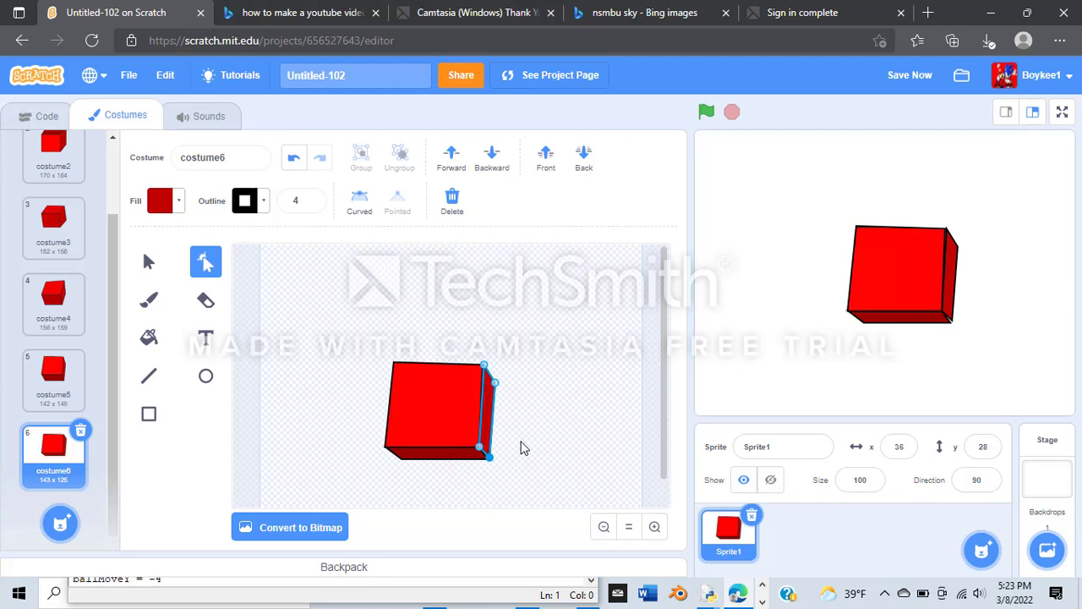
left_click(484, 366)
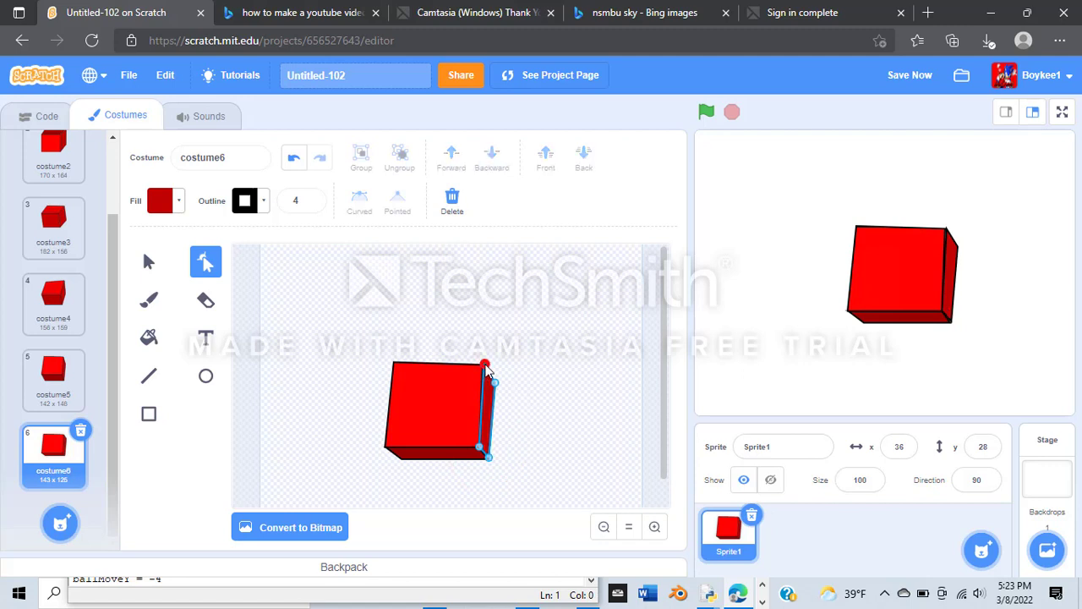
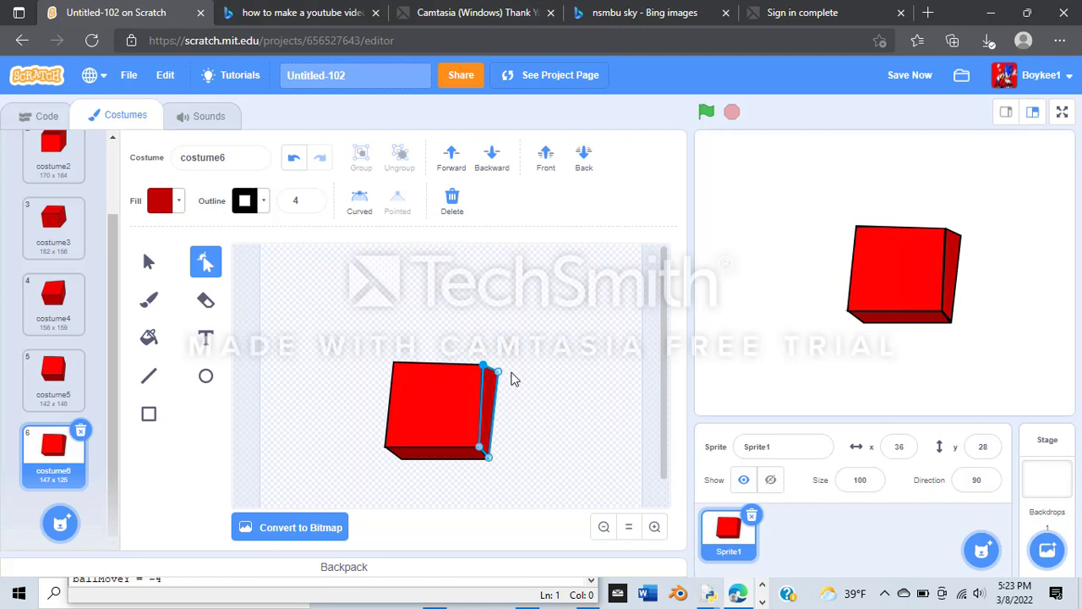
- Nudge the large face's lower left corner slightly right and remove the stray point added on its bottom edge
left_click(385, 421)
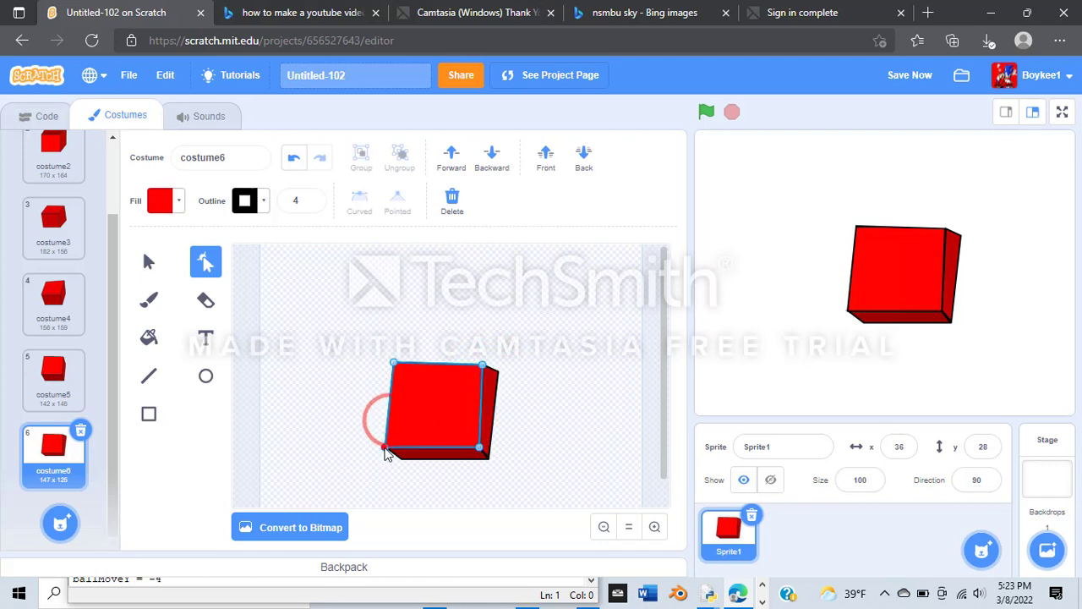
left_click(387, 448)
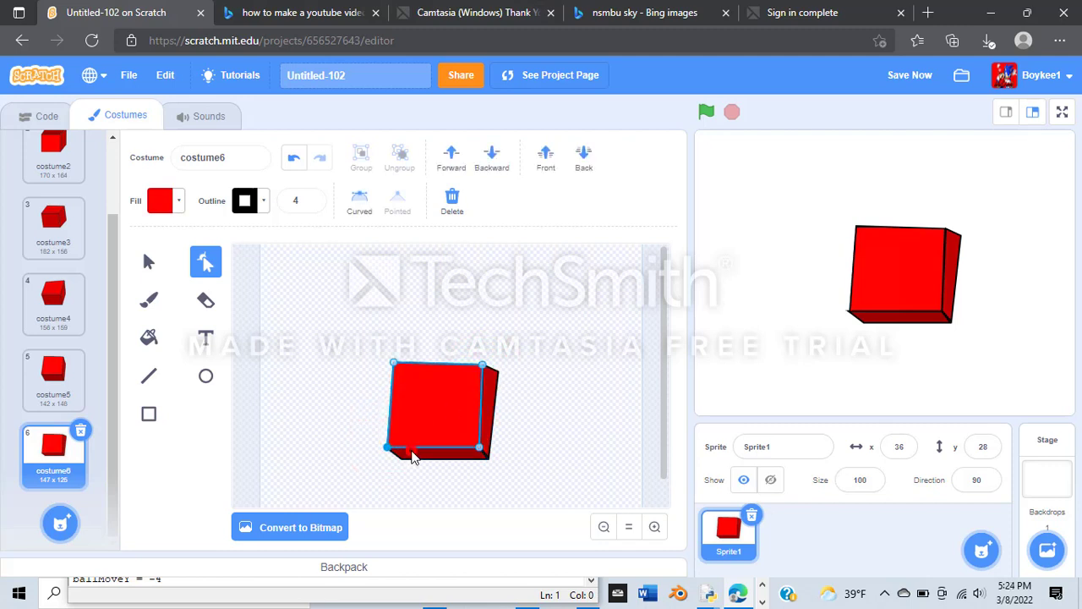
left_click(411, 449)
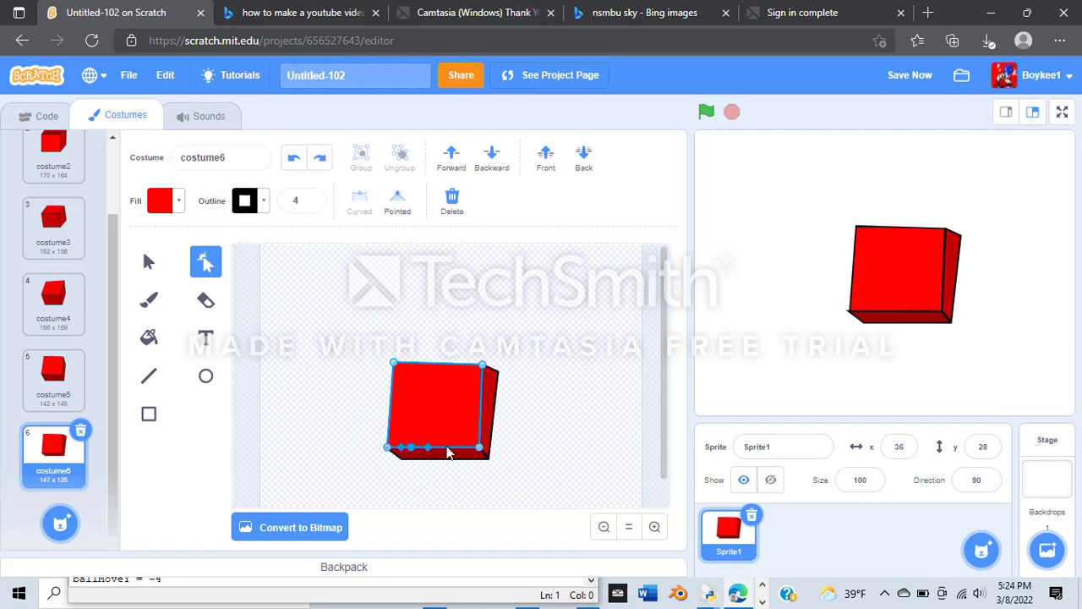
key("Delete")
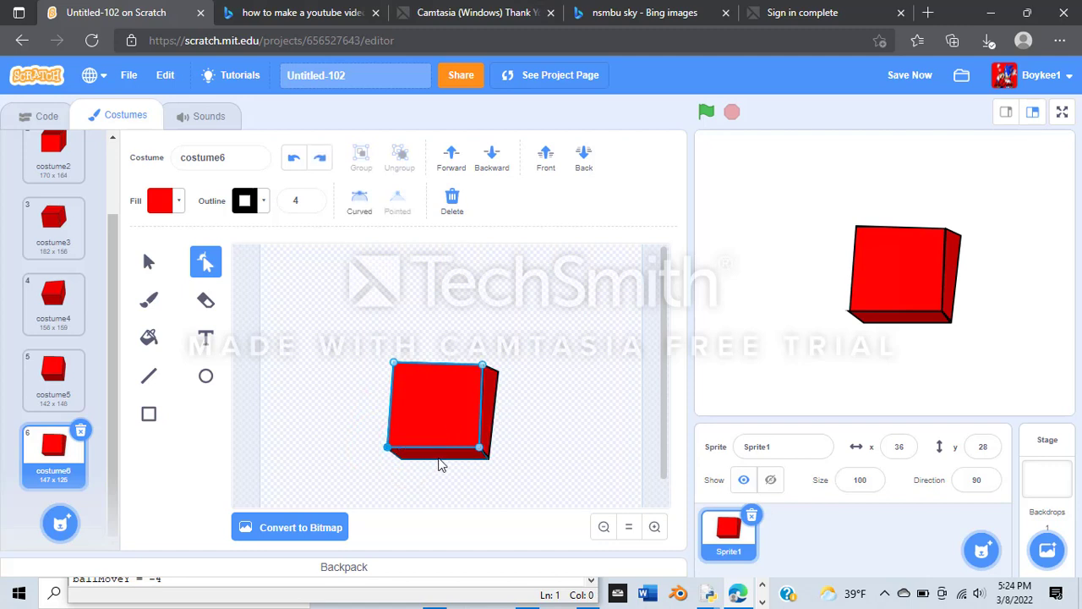
- Align the dark lower face's upper left corner with the large face's shifted lower left corner
left_click(431, 458)
left_click(386, 448)
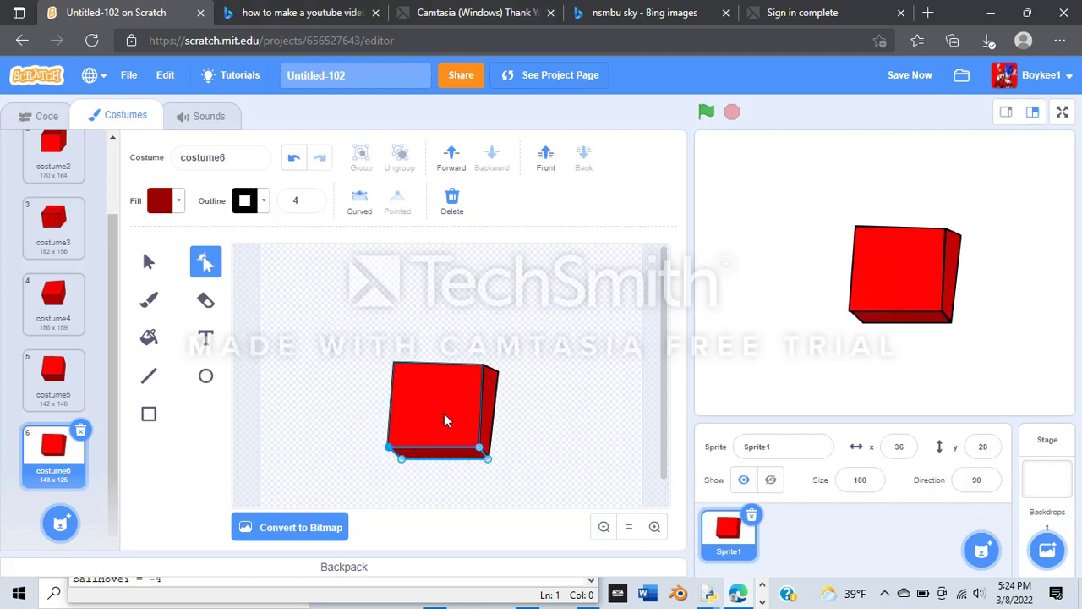
left_click(558, 357)
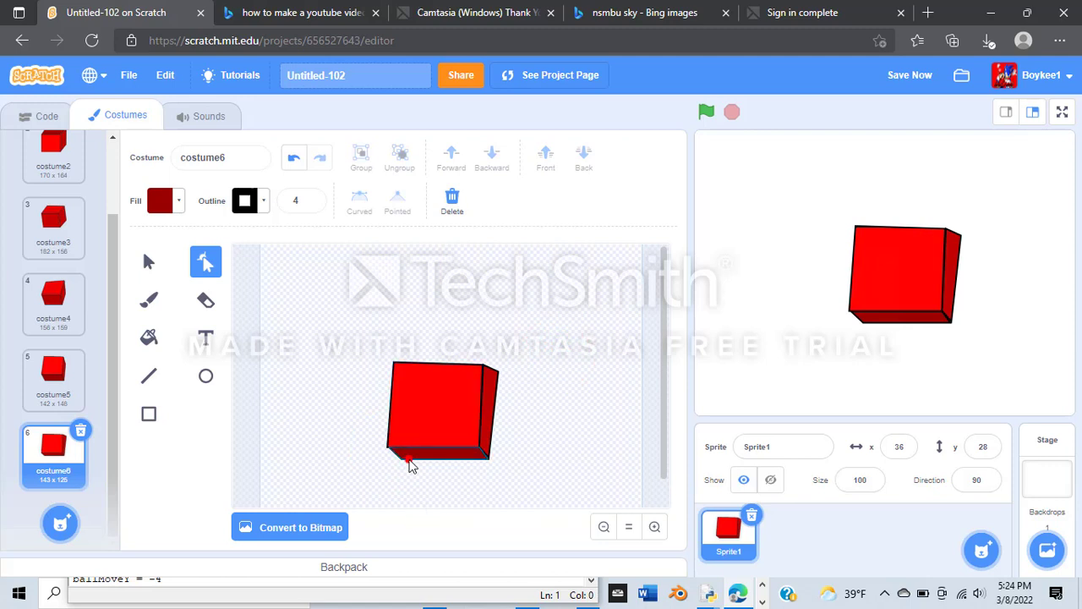
left_click(408, 458)
left_click(388, 449)
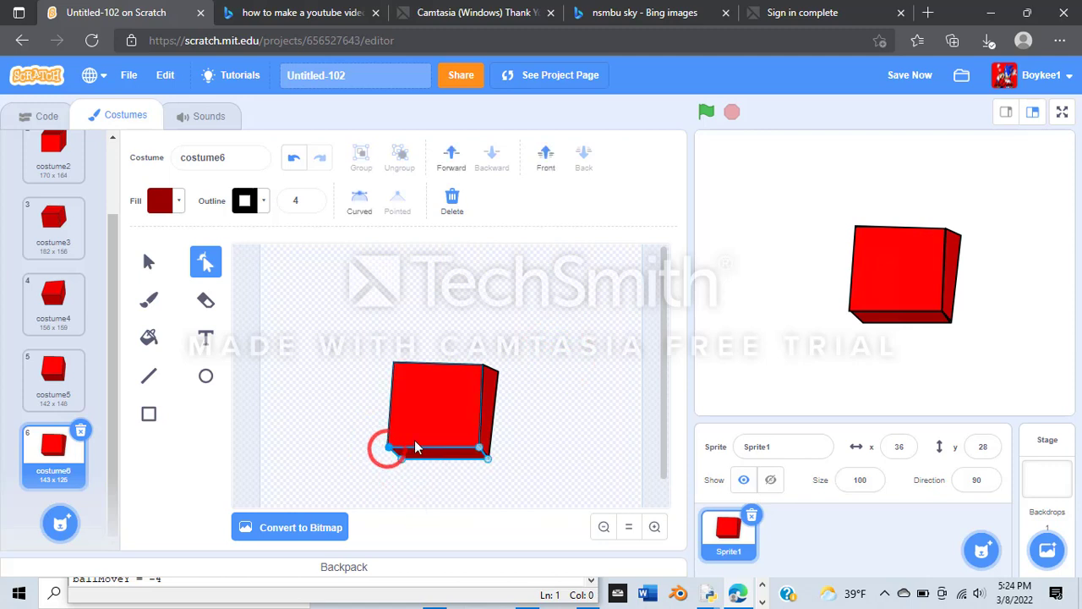
left_click(538, 306)
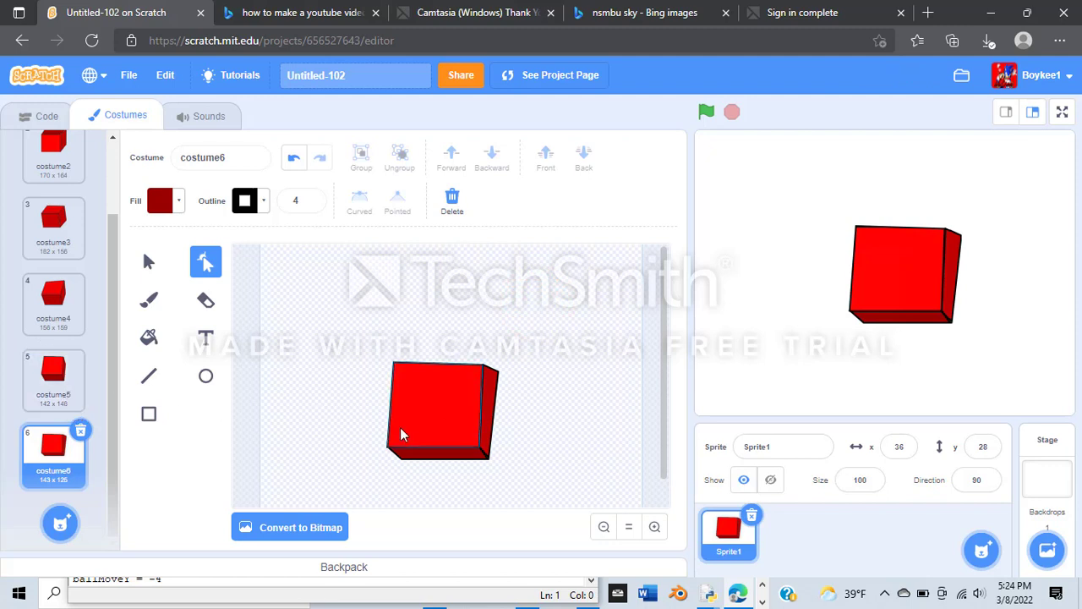
- Darken the lower face by setting its fill brightness to 50
left_click(409, 465)
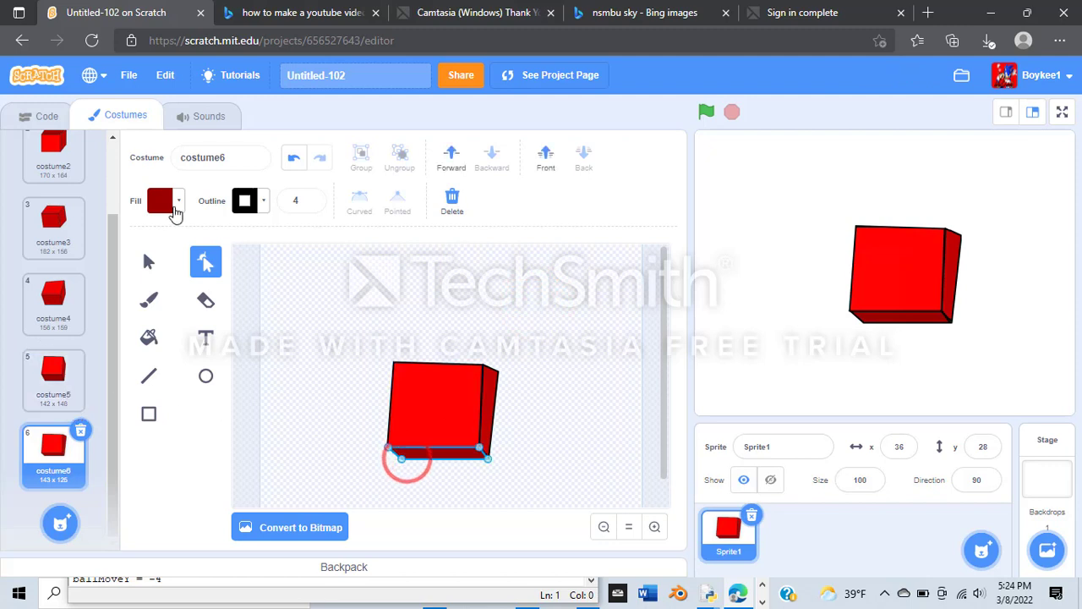
left_click(163, 200)
left_click_drag(163, 378, 158, 382)
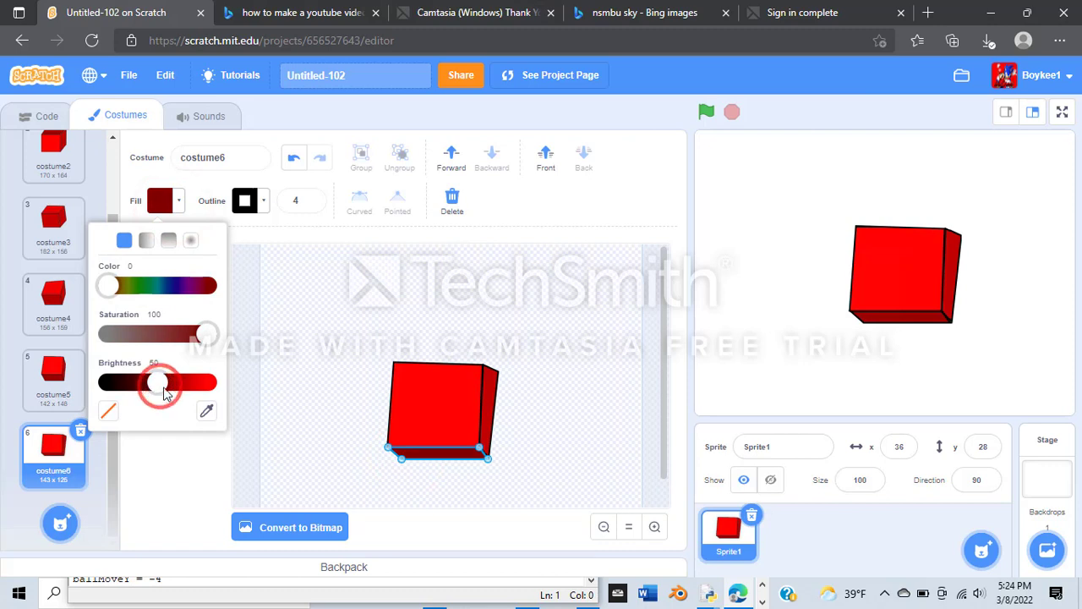
left_click(404, 413)
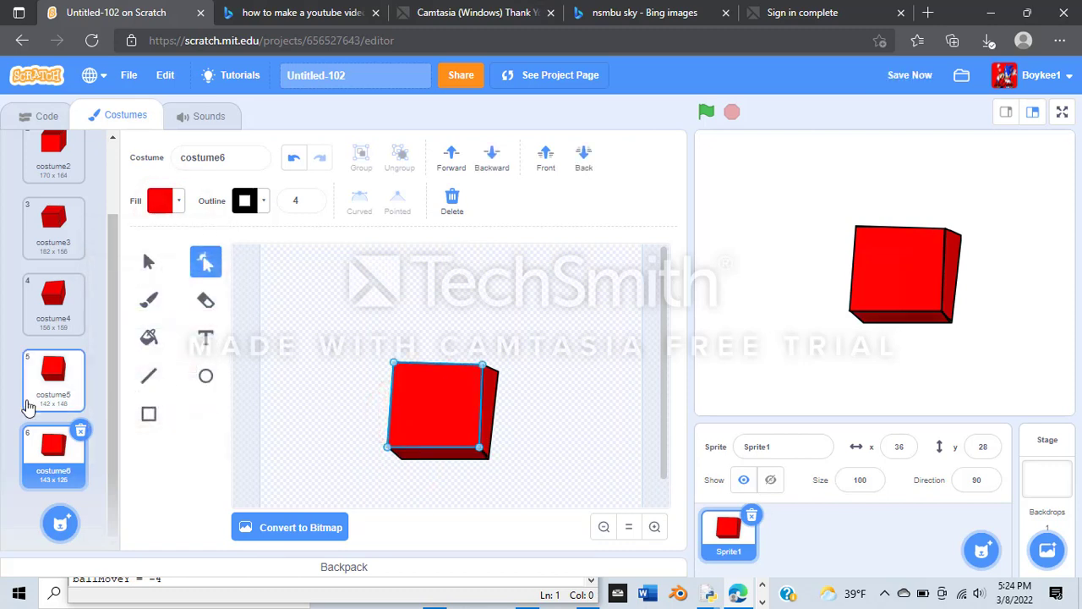
- Build a script that starts on the green flag and runs next costume inside a forever loop
left_click_drag(64, 452, 103, 434)
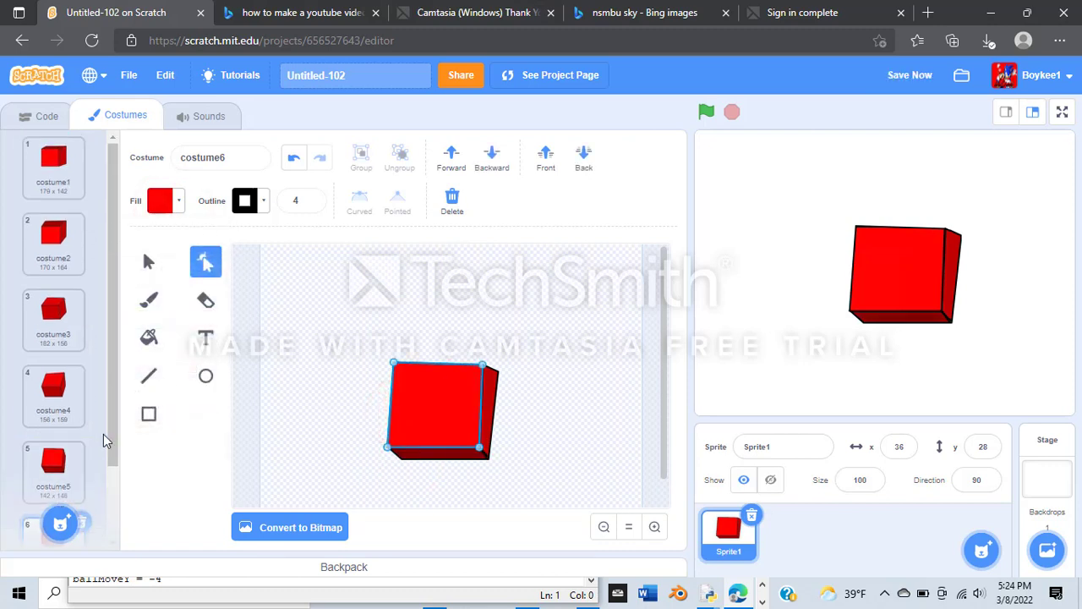
left_click(21, 120)
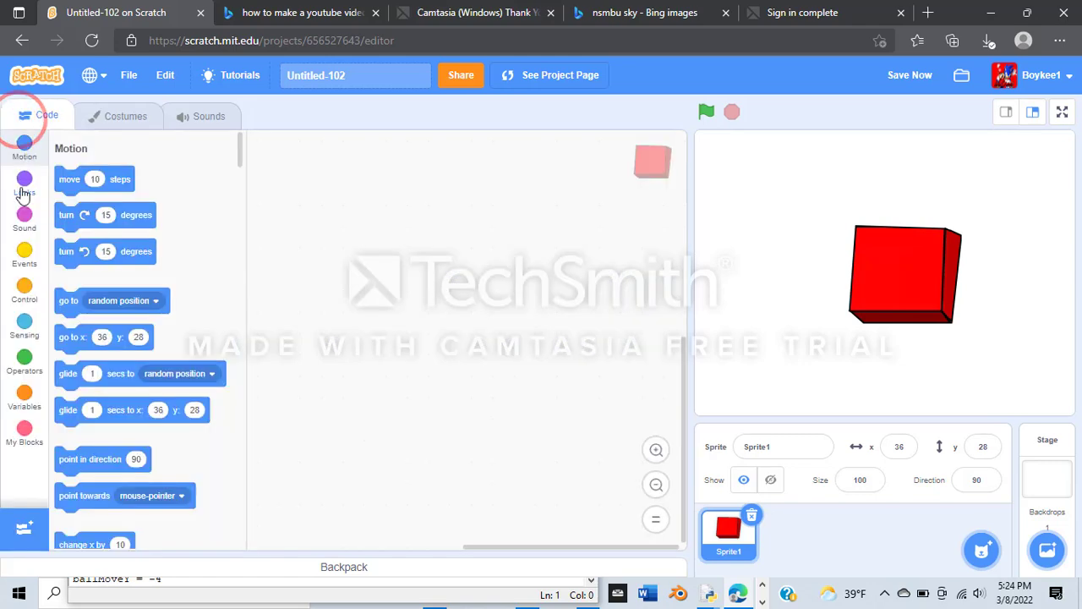
left_click(24, 254)
left_click_drag(93, 182, 426, 183)
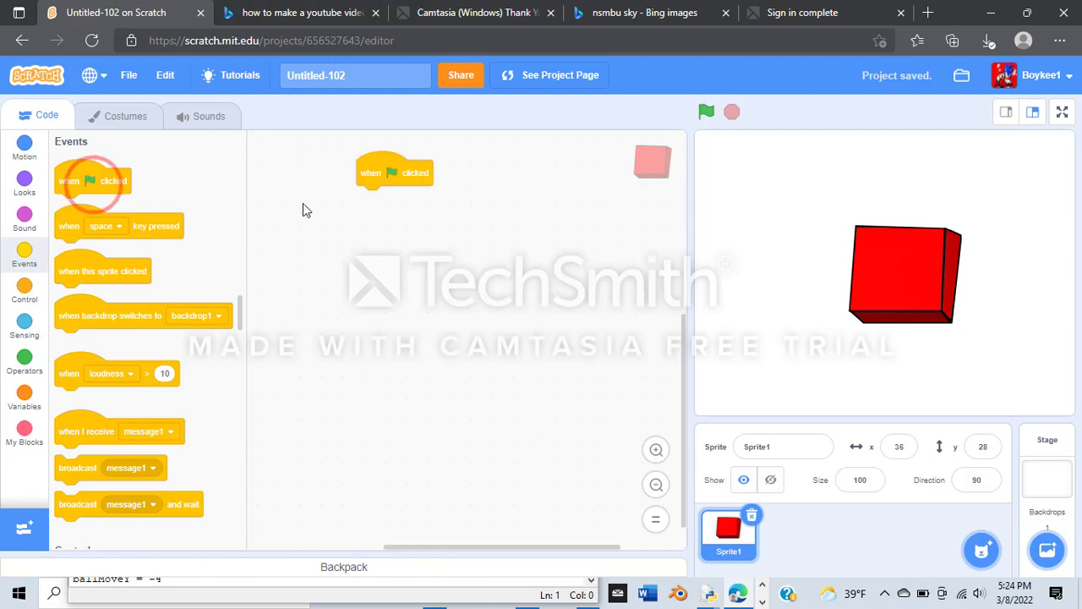
left_click(31, 298)
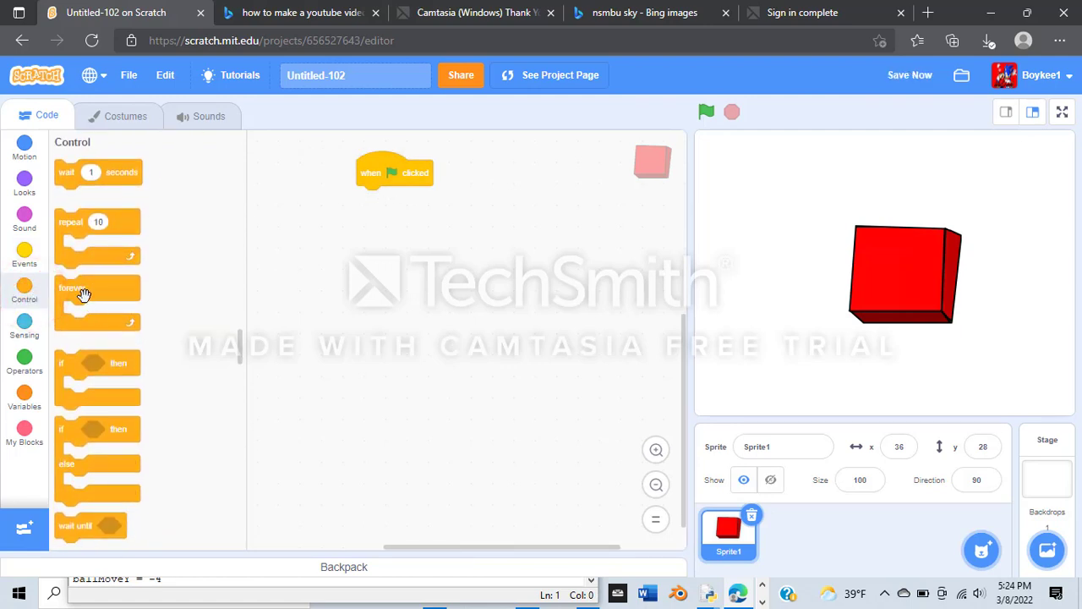
left_click_drag(92, 293, 374, 207)
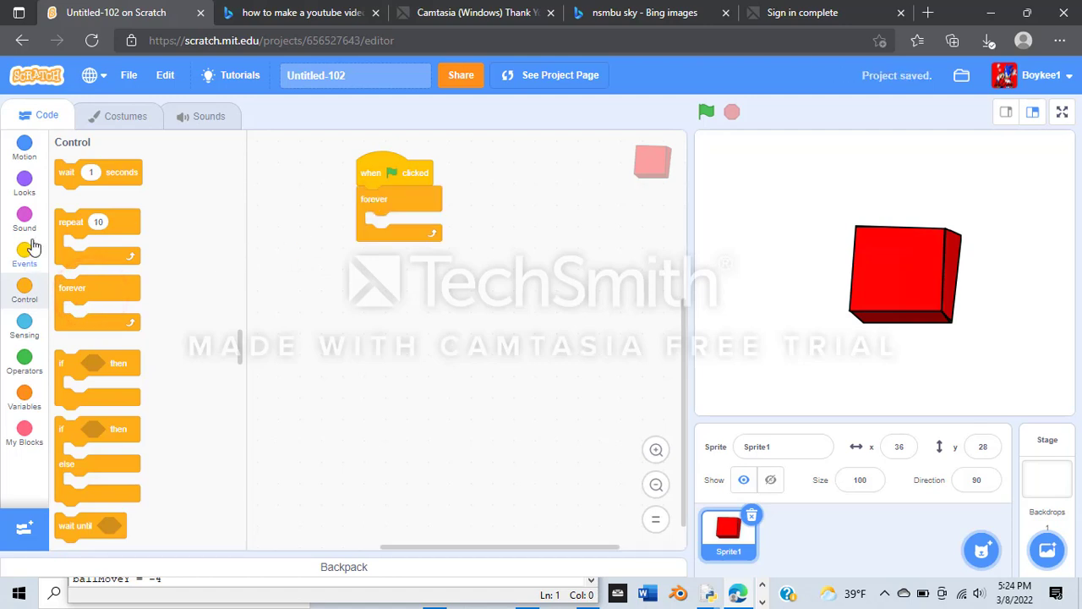
left_click(25, 186)
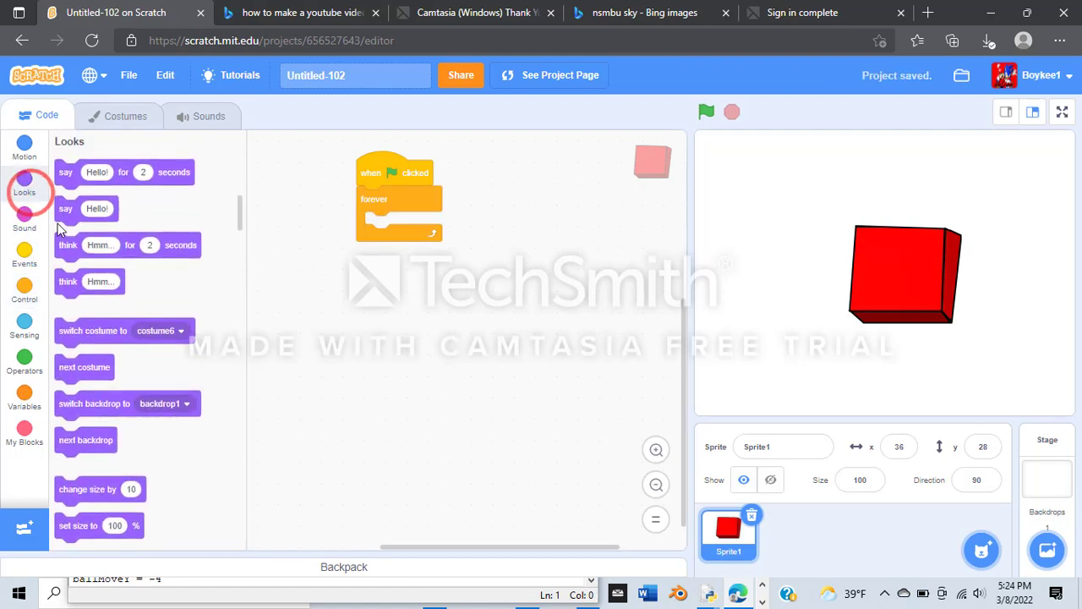
left_click_drag(70, 367, 414, 215)
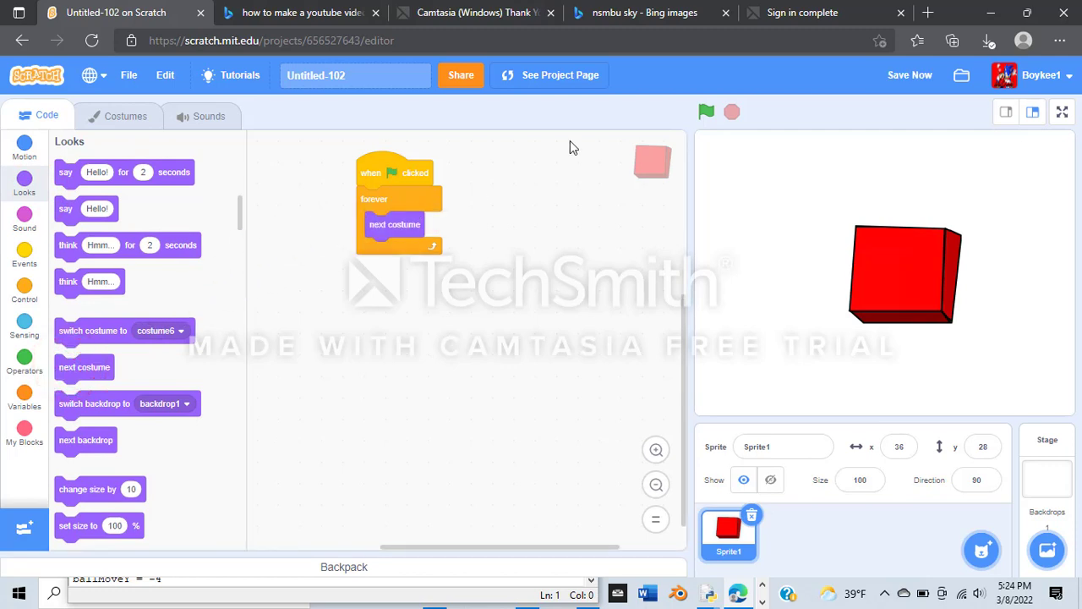
- Play the costume animation briefly, stop it, and compare costume1 with costume6
left_click(702, 112)
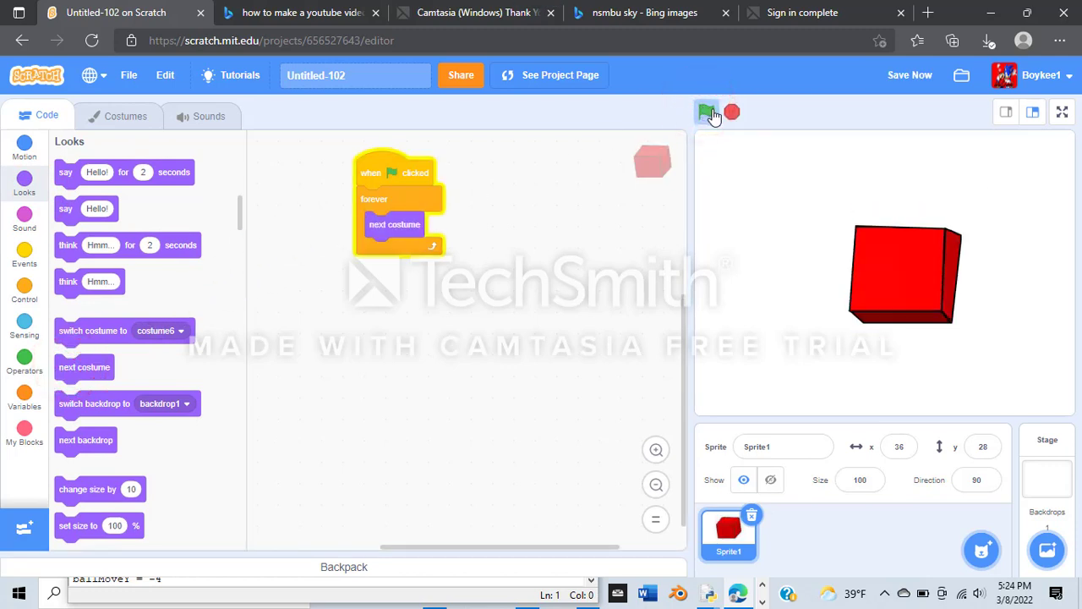
left_click(733, 114)
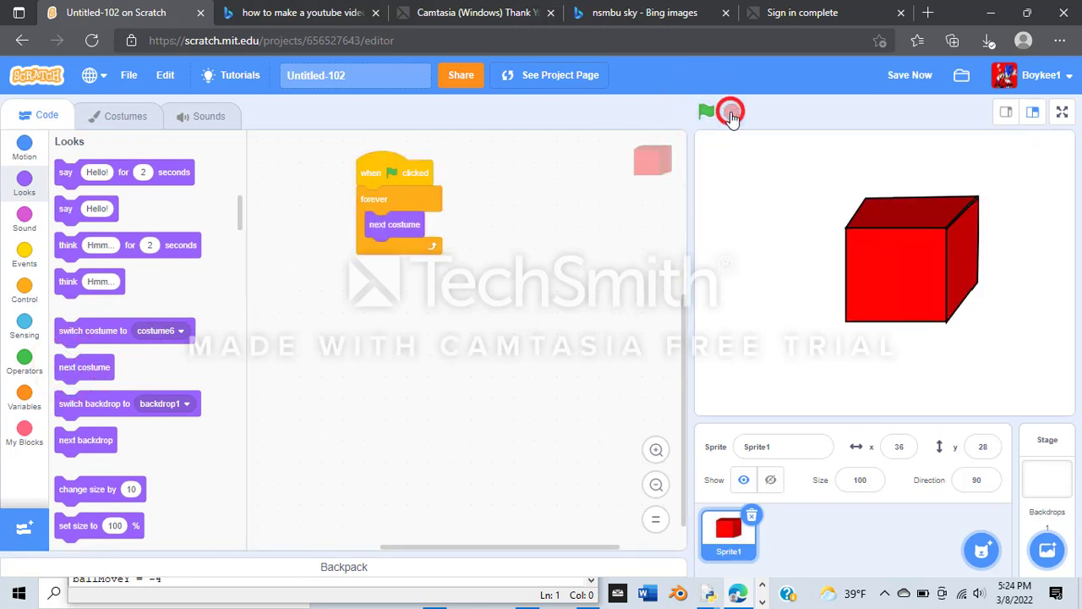
left_click(121, 119)
left_click(49, 165)
scroll(68, 216, "down", 2)
left_click(55, 456)
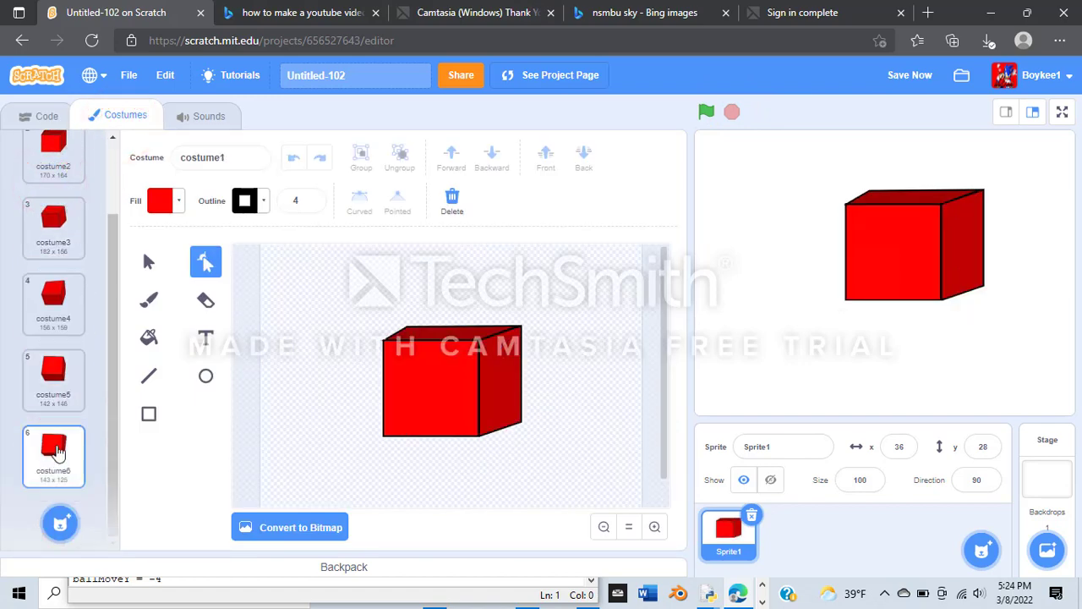
scroll(55, 338, "up", 2)
left_click(74, 168)
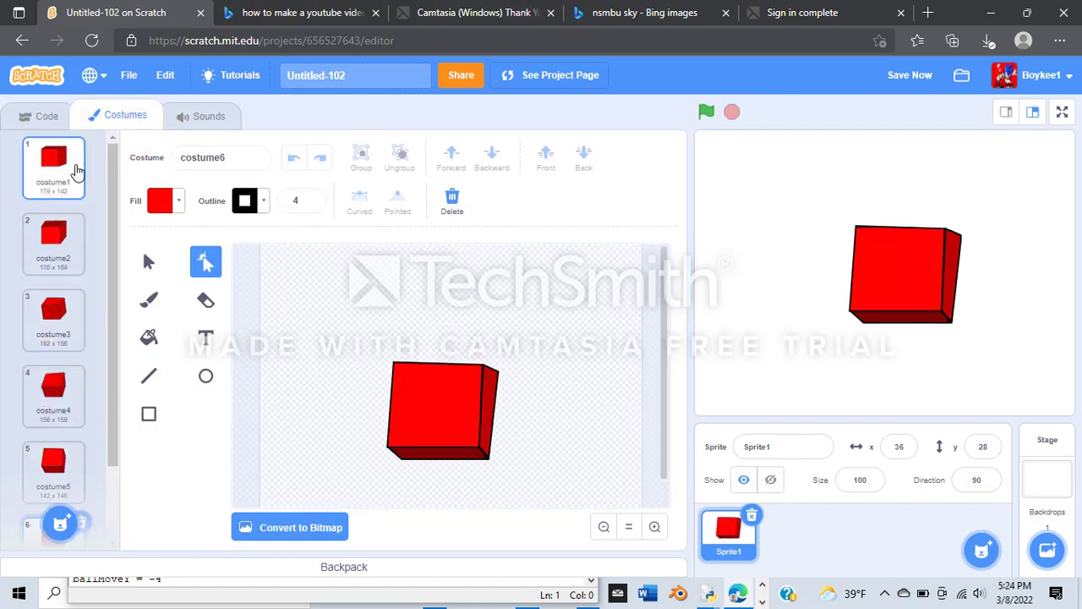
scroll(76, 444, "down", 2)
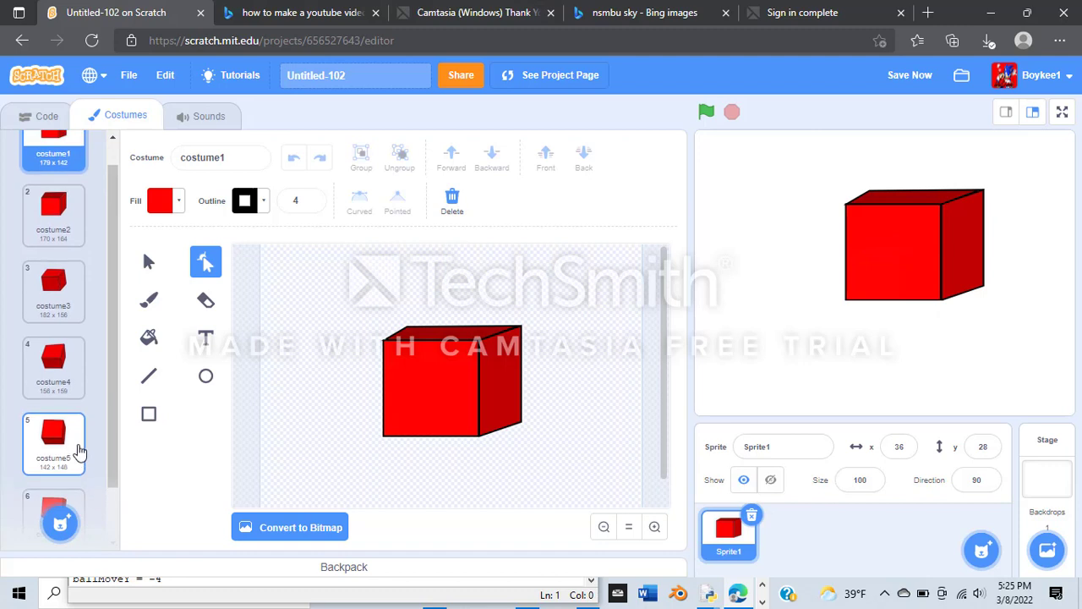
- Widen the side face of the cube in costume6 by moving its two outer corners outward and slightly up
left_click(76, 451)
left_click(493, 394)
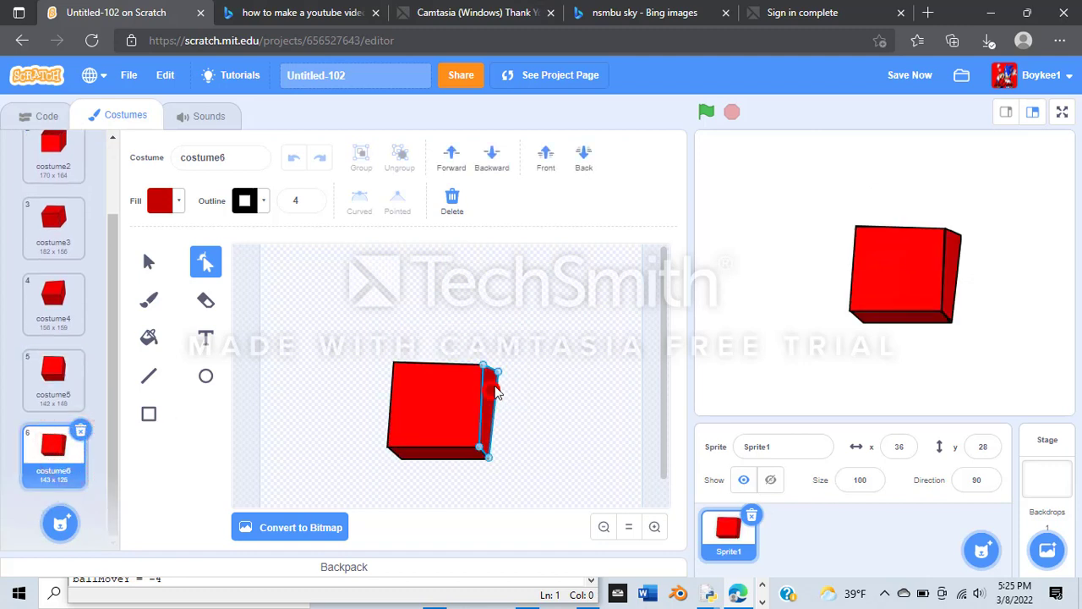
left_click_drag(498, 378, 508, 369)
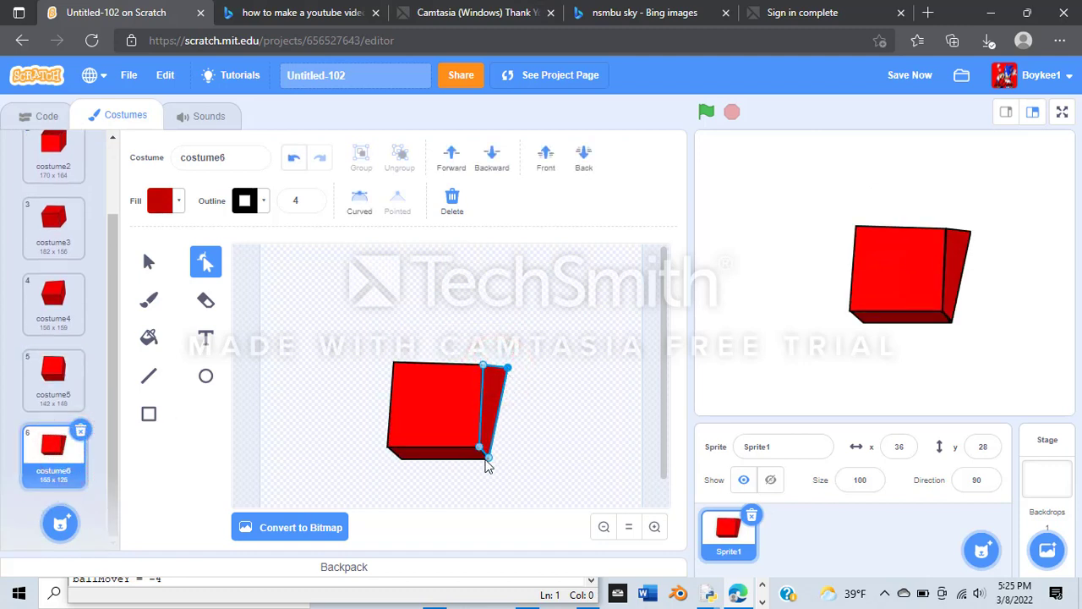
left_click_drag(490, 459, 504, 453)
- Flatten costume6's dark lower face by raising its lower left corner and matching its lower right corner to the side face
left_click(483, 459)
mouse_move(404, 467)
left_mouse_down()
mouse_move(394, 454)
mouse_move(404, 454)
left_mouse_up()
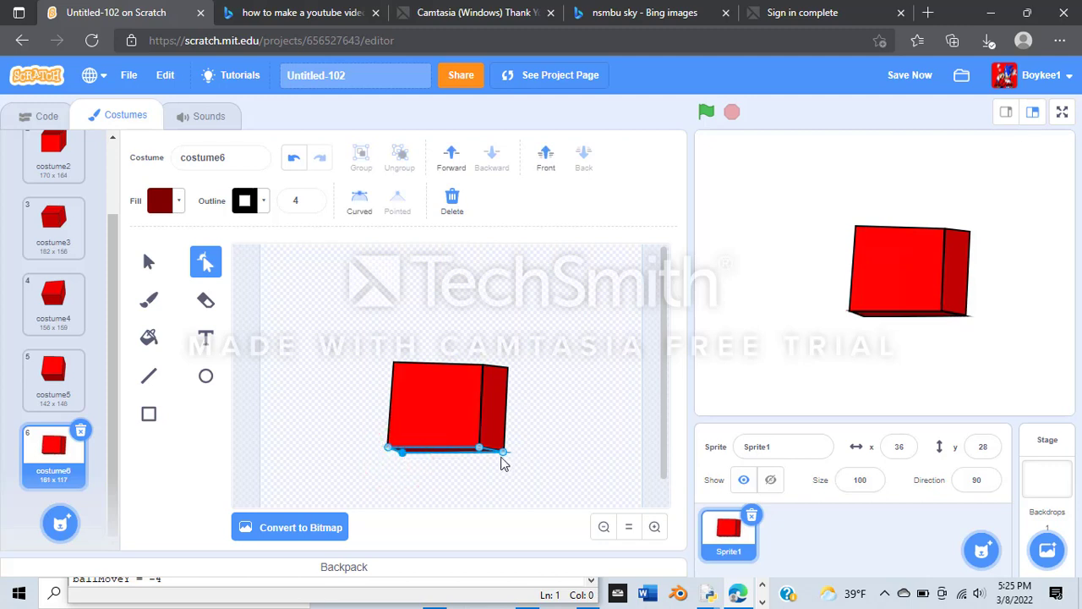
left_click_drag(504, 456, 507, 457)
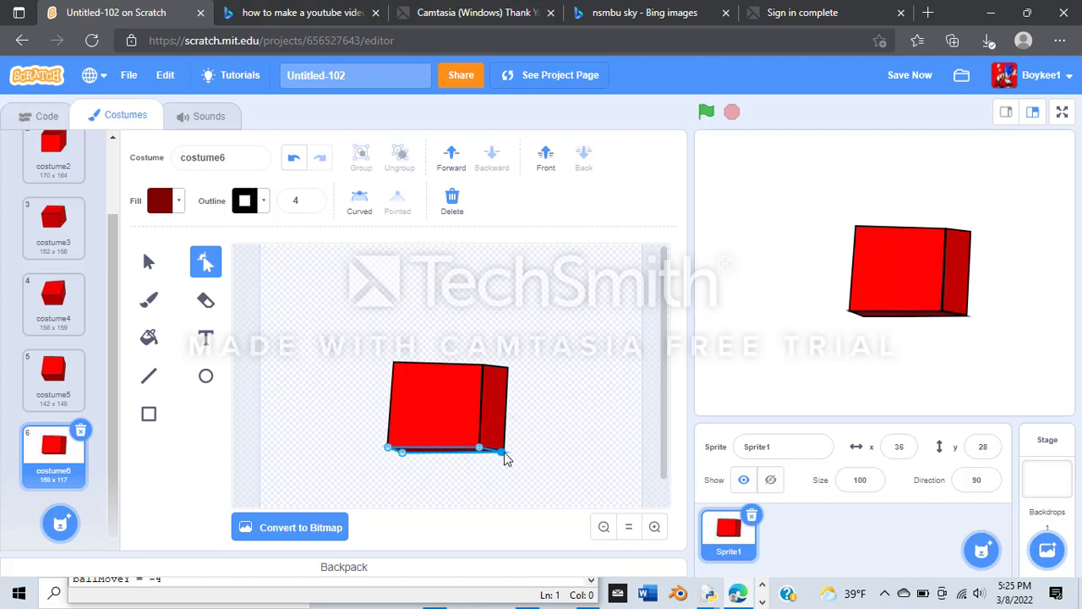
left_click(593, 269)
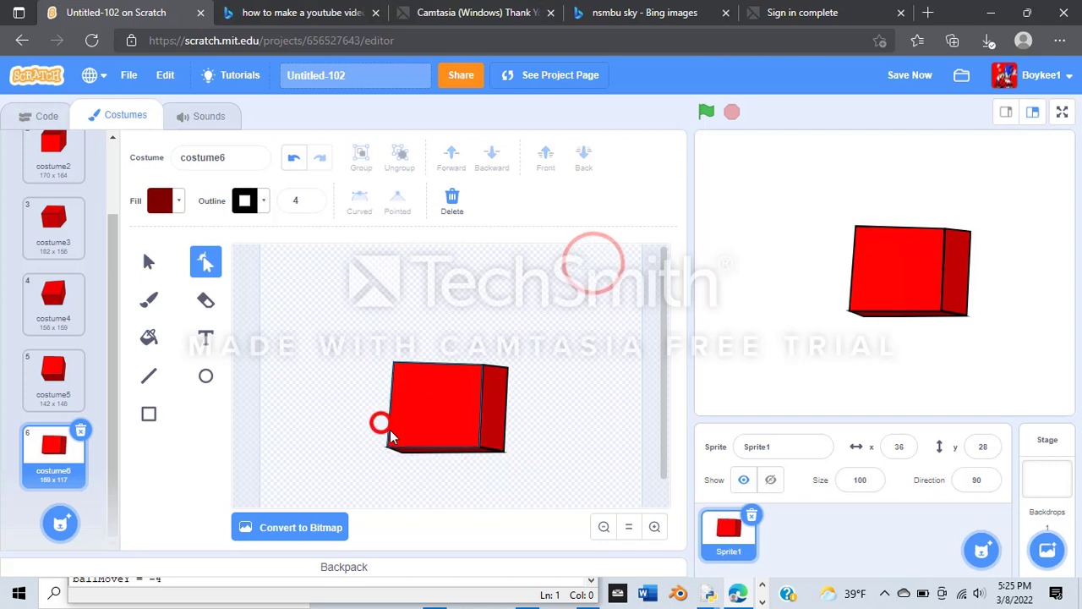
- Shift the lower left corner of costume6's front face slightly inward and align the dark lower face's upper left corner with it
left_click(383, 435)
left_click_drag(391, 448, 402, 449)
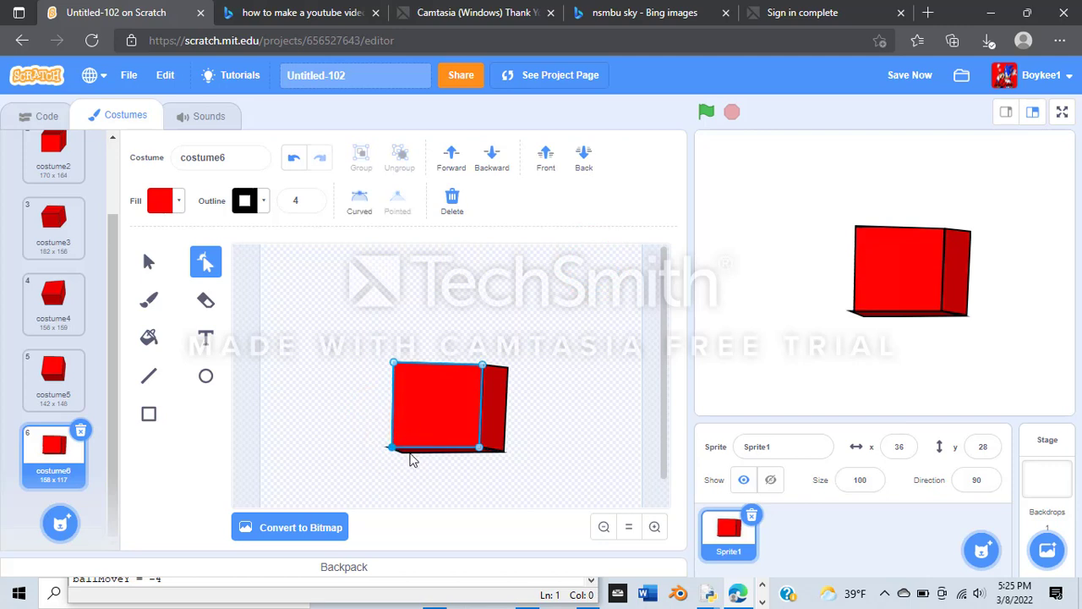
left_click(404, 455)
left_click(420, 456)
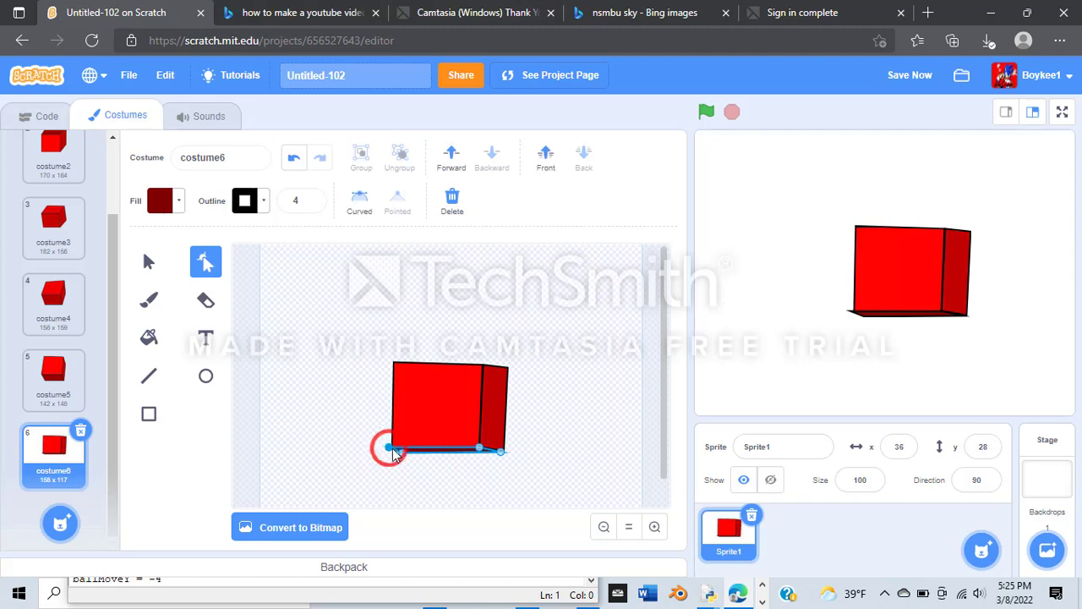
left_click_drag(392, 454, 409, 451)
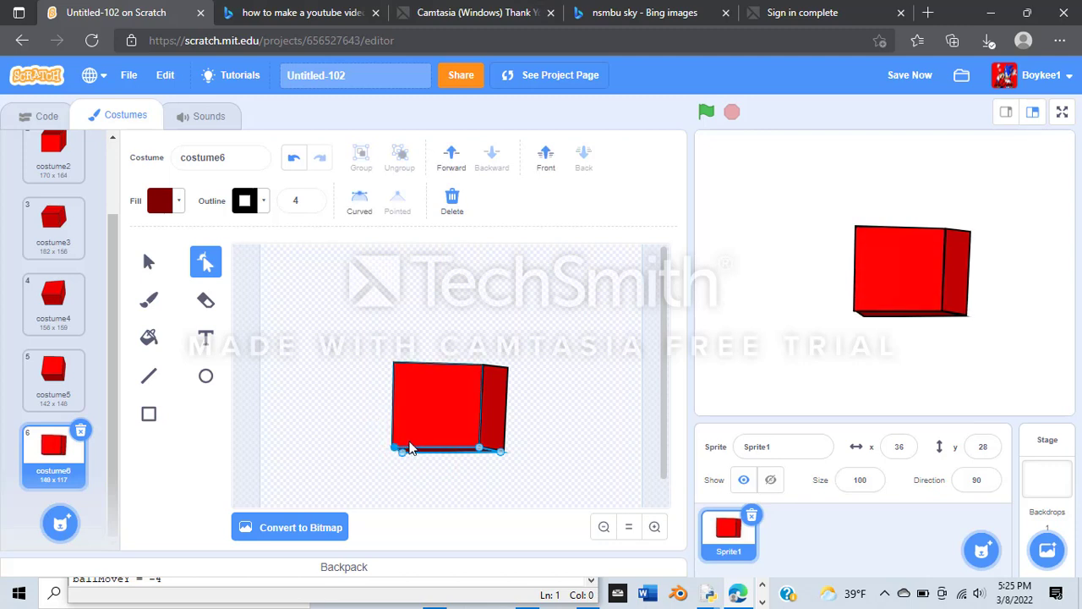
left_click(499, 453)
left_click(568, 440)
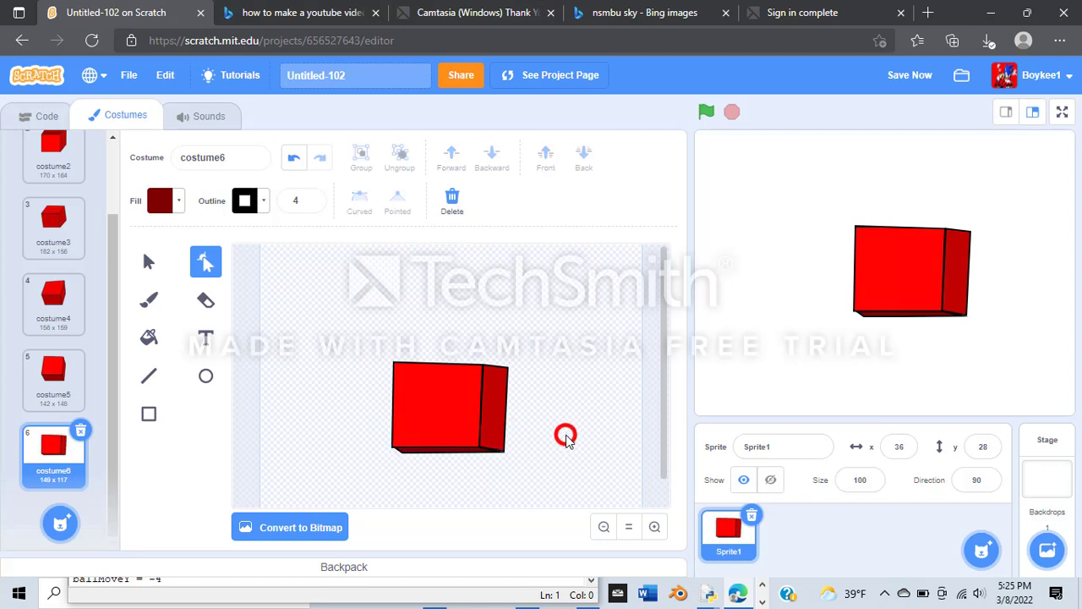
- Test the animation briefly, and add a wait 1 seconds block after next costume inside the forever loop
left_click(702, 113)
left_click(729, 111)
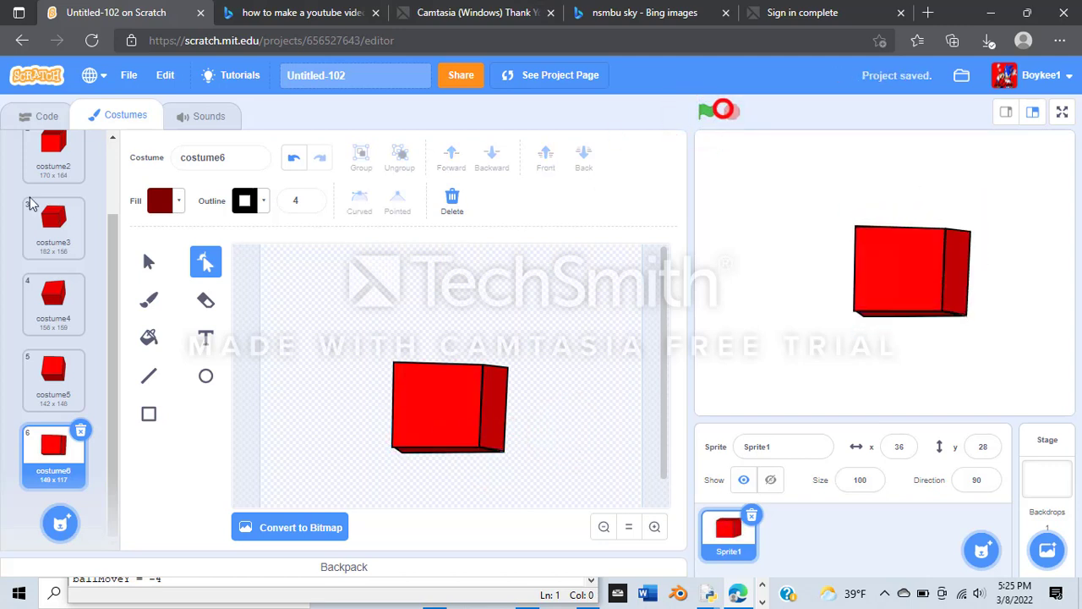
left_click(31, 116)
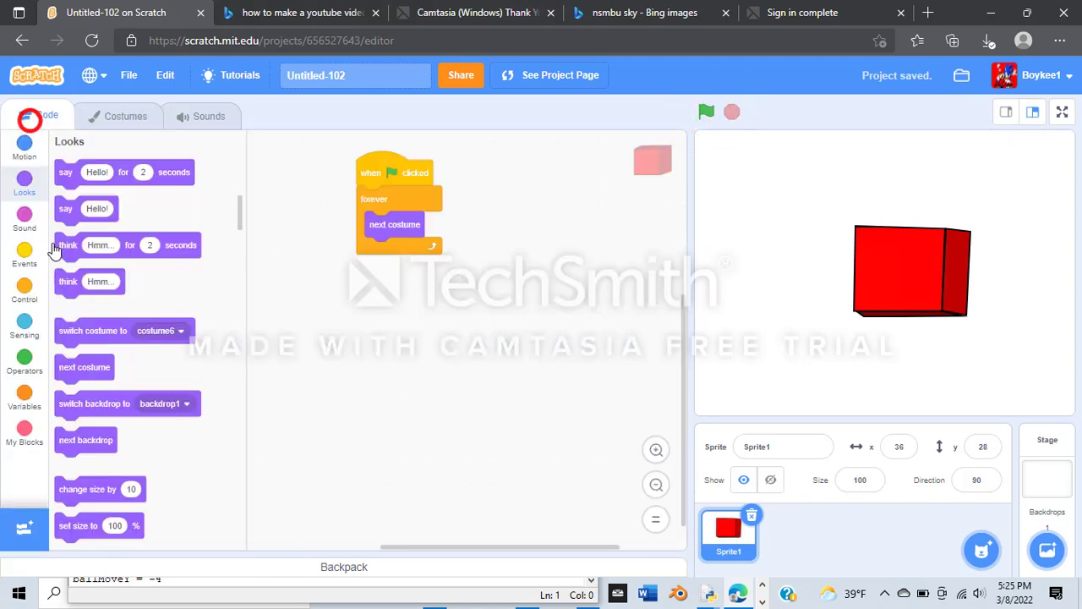
left_click(25, 294)
left_click_drag(95, 173, 392, 249)
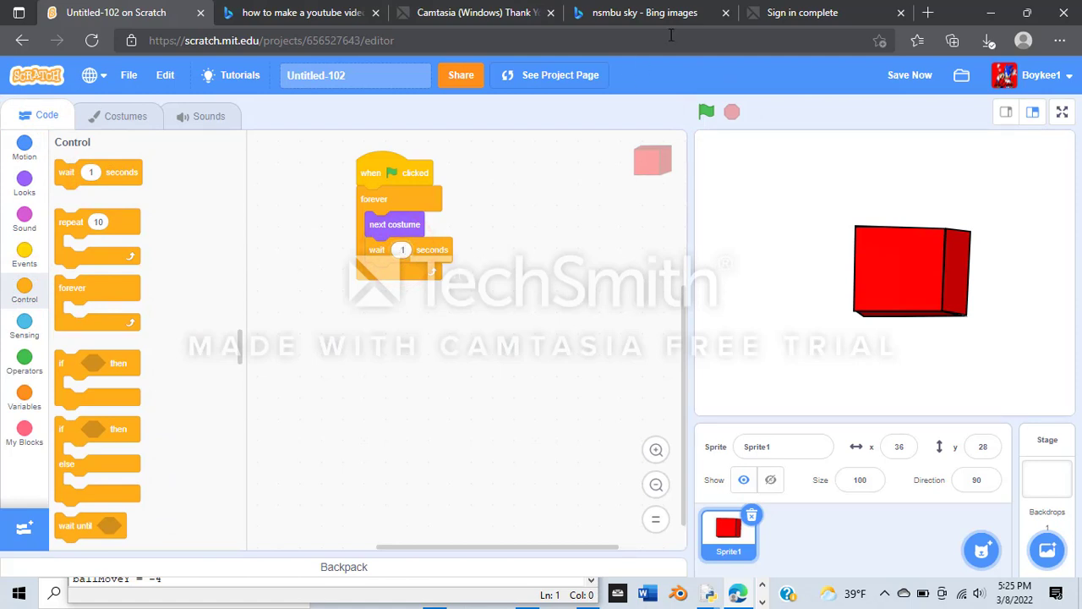
- Play the slowed animation, watch the costume transitions with the costume list open, and stop it
left_click(713, 120)
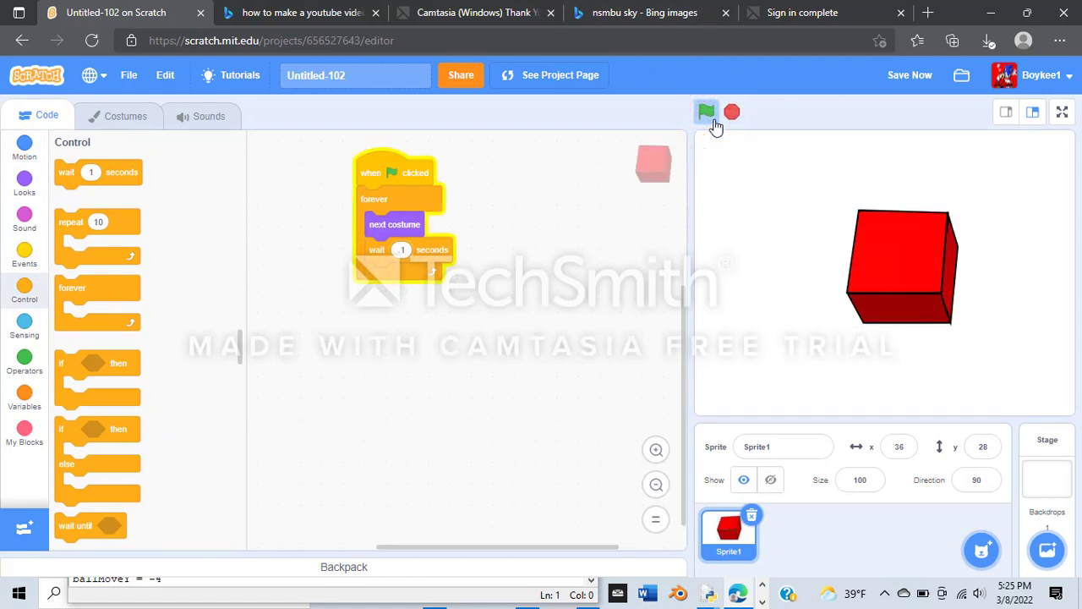
left_click(123, 116)
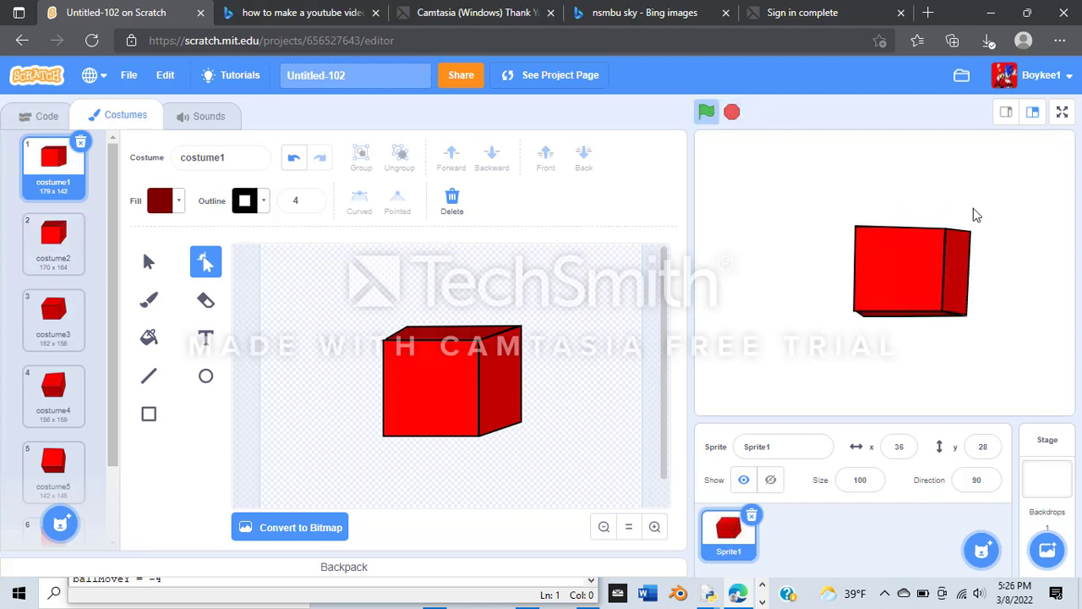
left_click(735, 110)
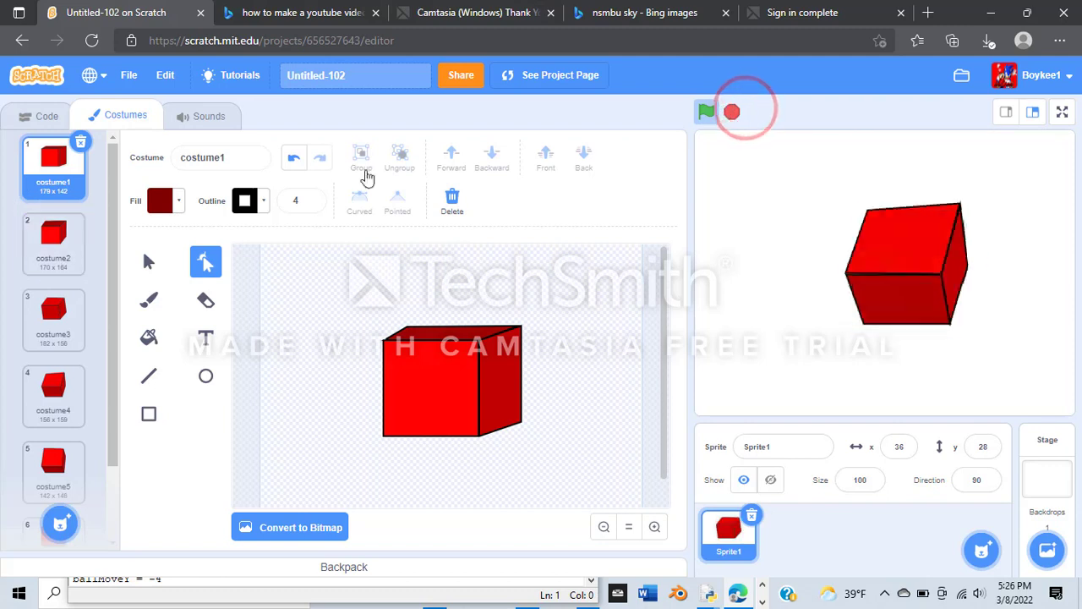
- Switch back and forth between costume2, costume3 and costume4 to compare the cube's position from frame to frame
left_click(55, 249)
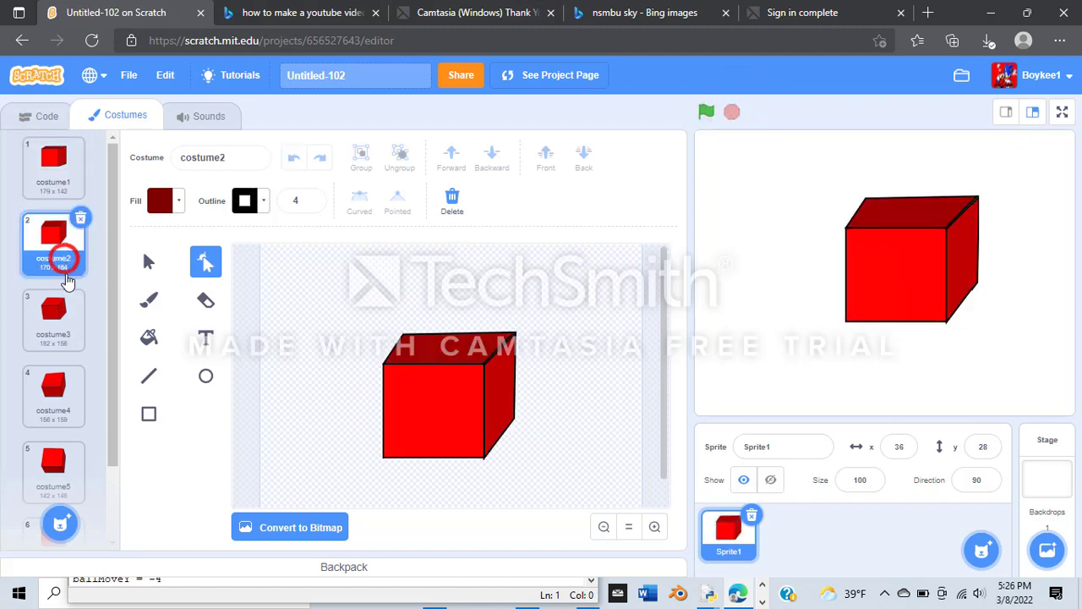
left_click(70, 321)
left_click(43, 262)
left_click(38, 334)
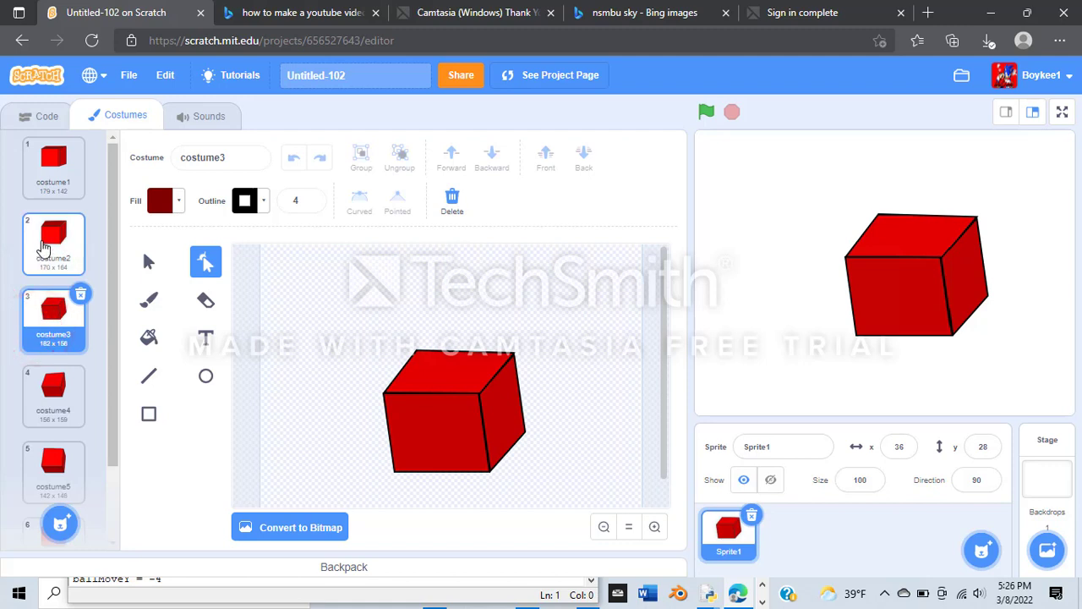
left_click(51, 389)
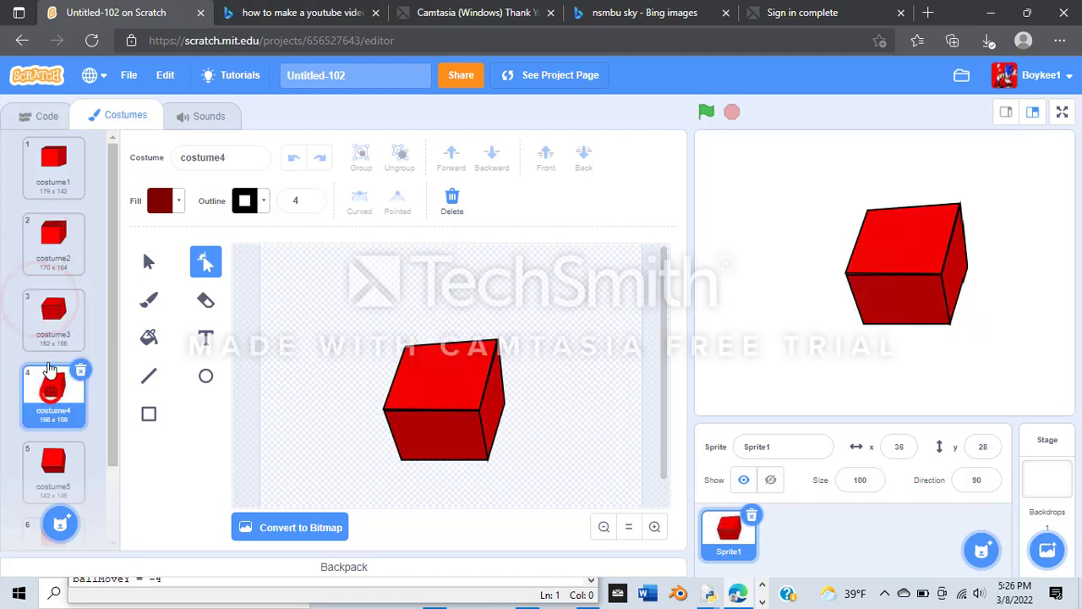
left_click(48, 324)
left_click(48, 254)
left_click(52, 313)
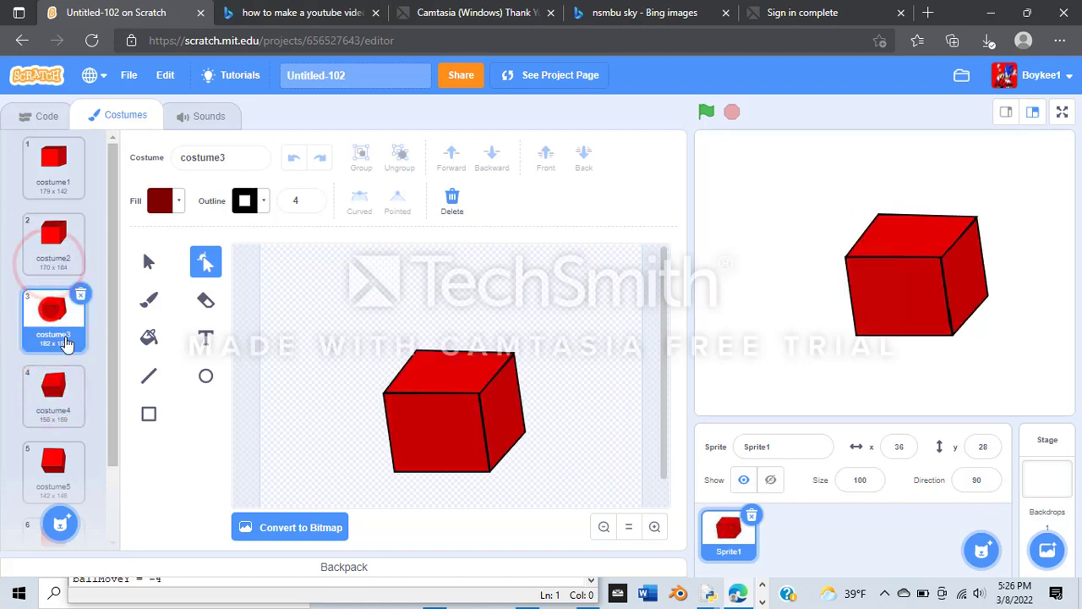
left_click(83, 365)
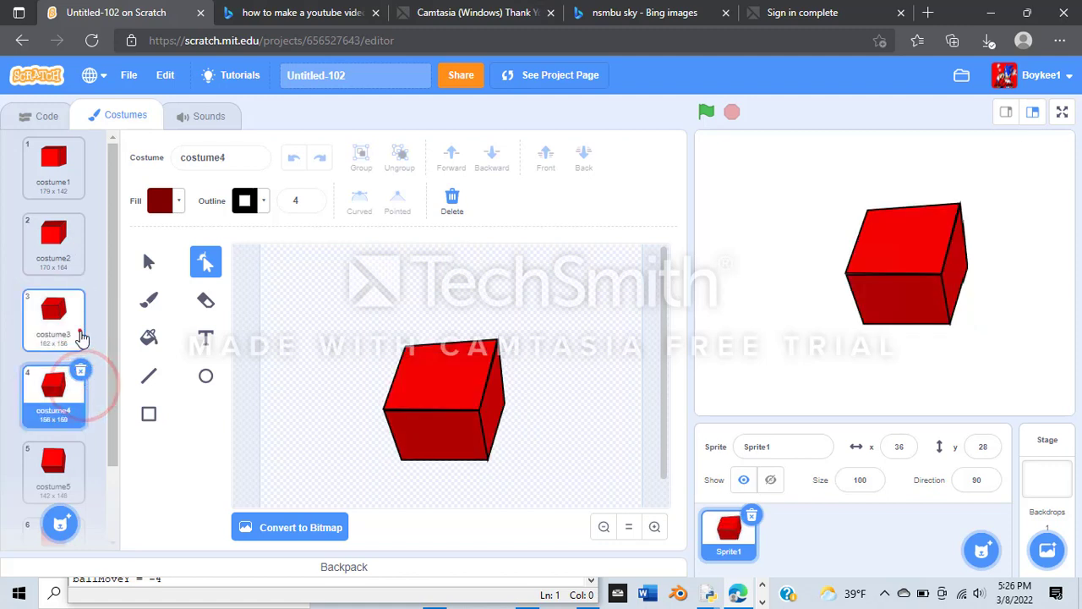
left_click(80, 332)
left_click(53, 386)
left_click(52, 311)
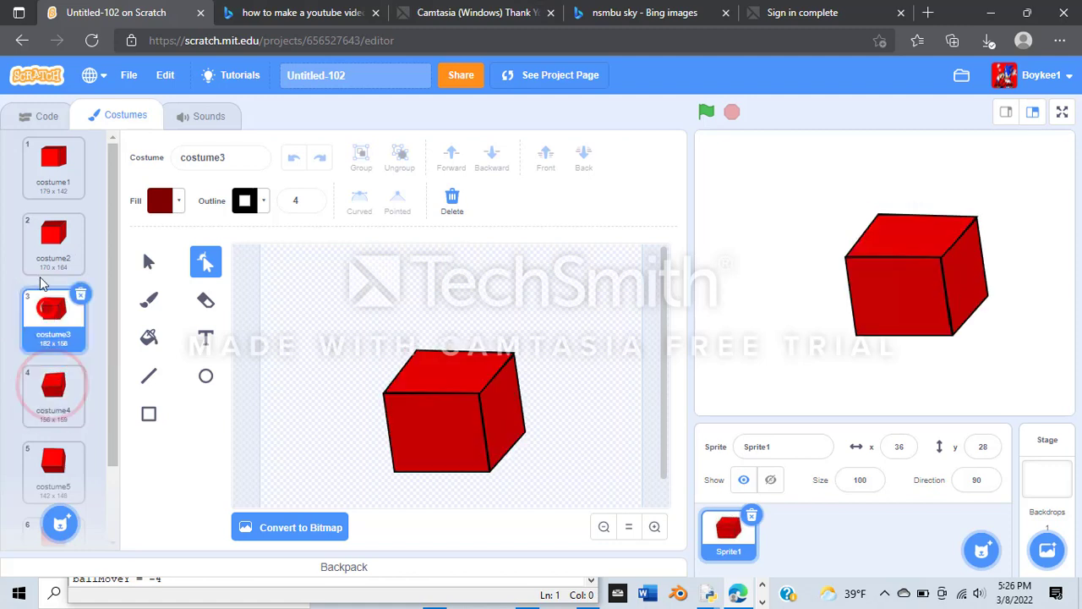
left_click(33, 237)
left_click(50, 308)
left_click(38, 237)
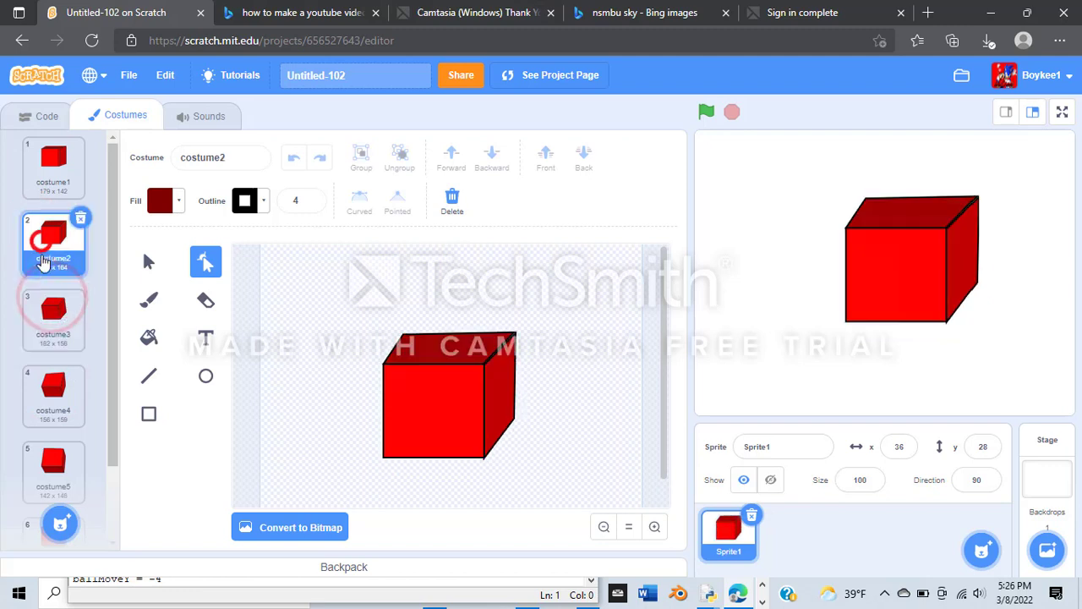
left_click(51, 309)
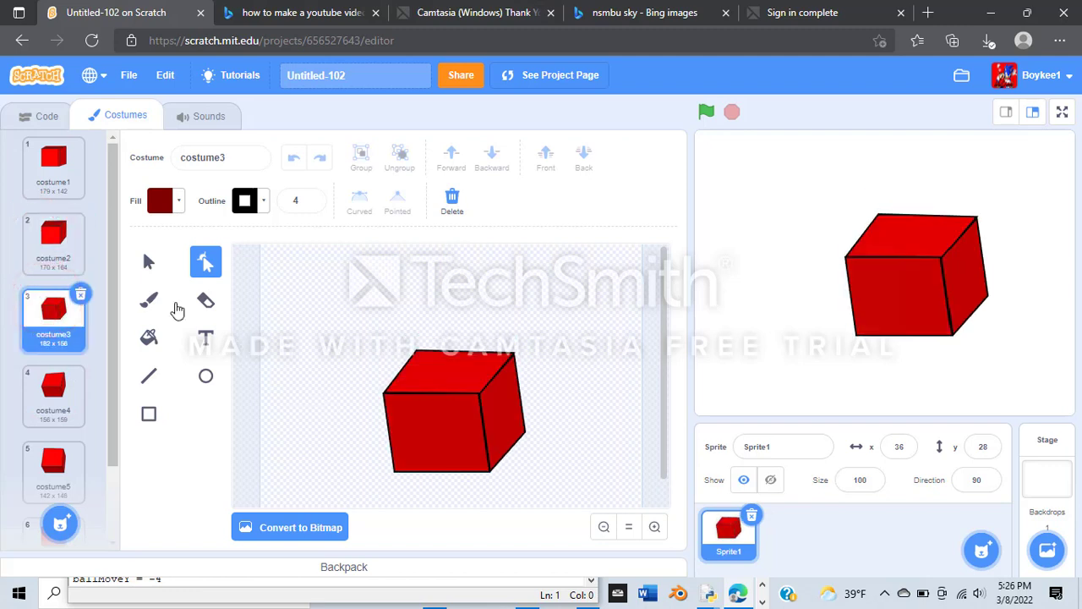
- Select the whole cube in costume3 and move it up slightly
left_click(150, 263)
left_click_drag(338, 321, 513, 486)
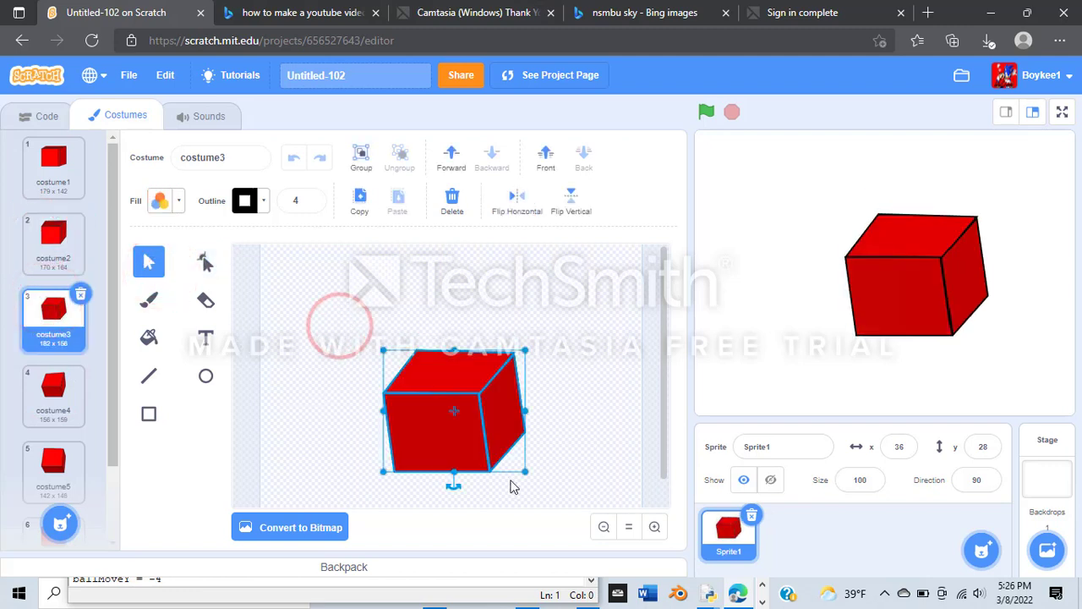
left_click_drag(466, 453, 465, 441)
left_click(583, 375)
- Compare costume2 with the moved costume3, and play the animation briefly before stopping it
left_click(42, 247)
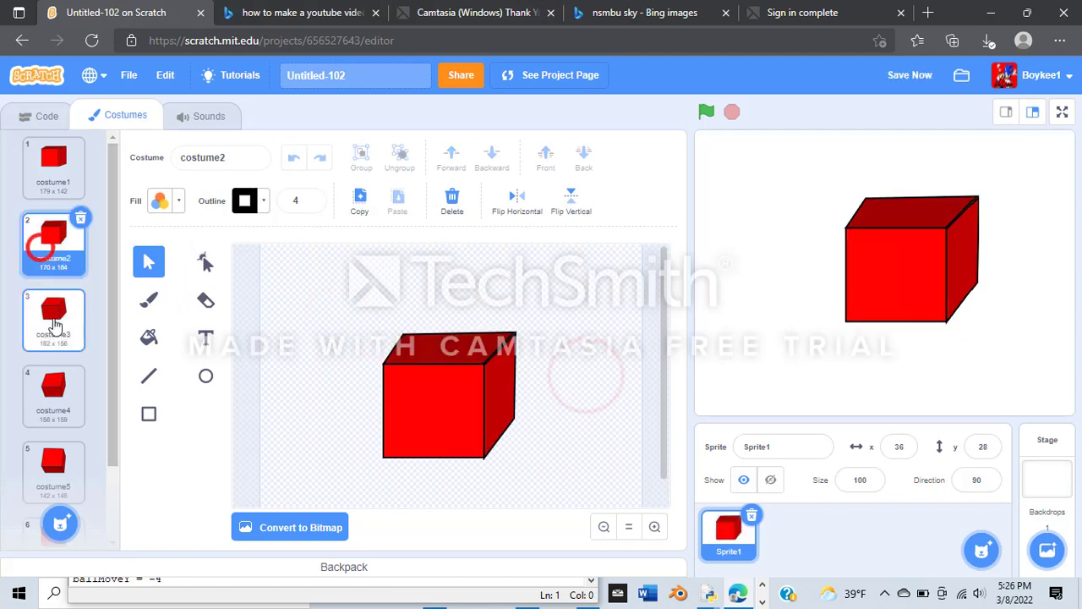
left_click(52, 313)
left_click(703, 112)
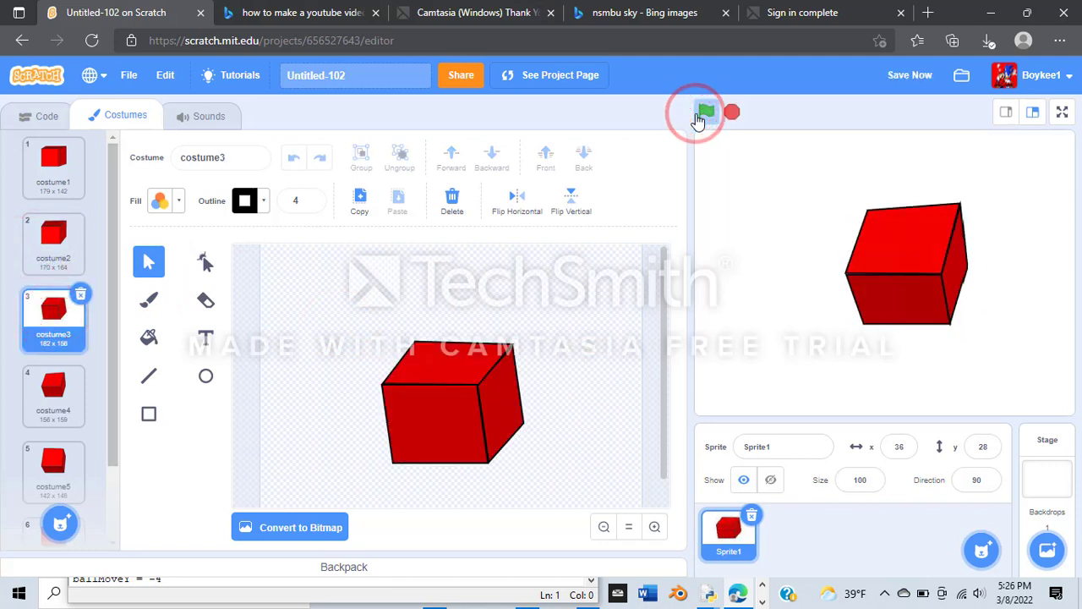
left_click(732, 111)
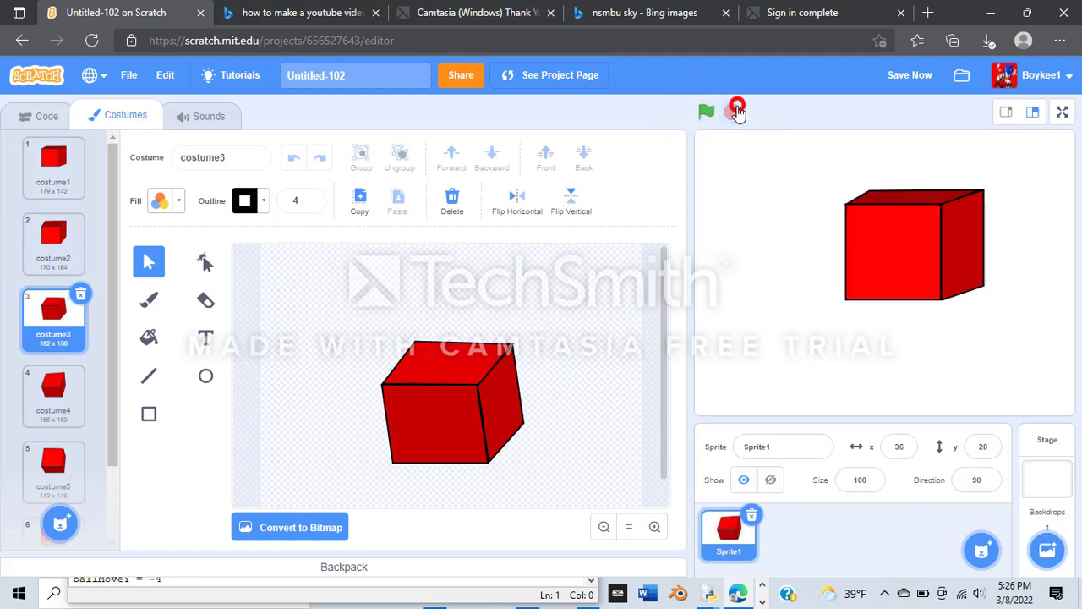
- Reshape costume4's bright top face by lowering its upper right corner until it is nearly level with the upper left corner
left_click(81, 383)
scroll(95, 379, "down", 1)
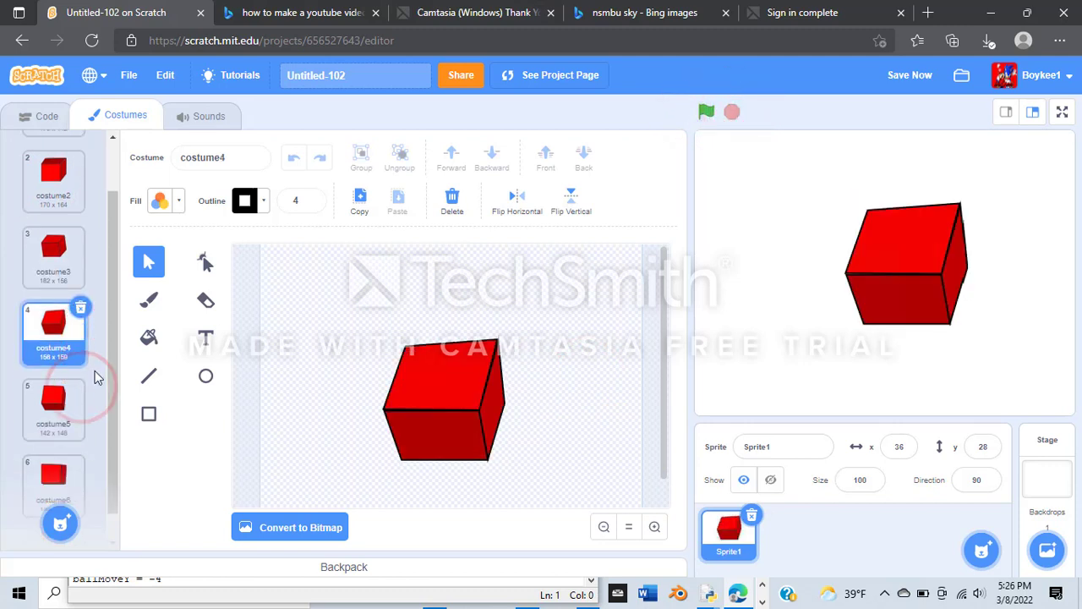
left_click(440, 384)
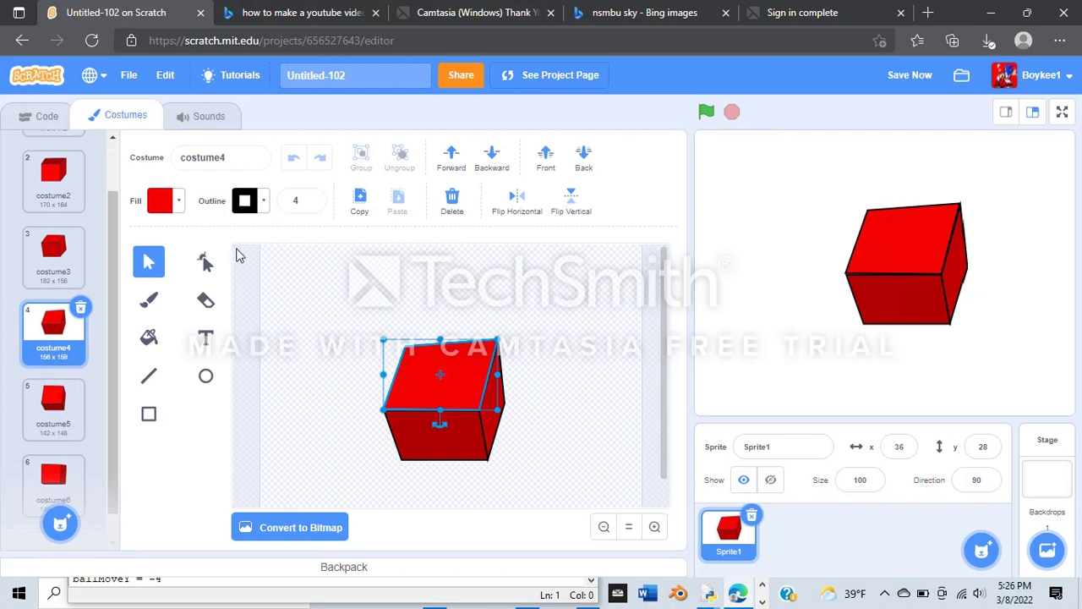
left_click(205, 262)
left_click(496, 339)
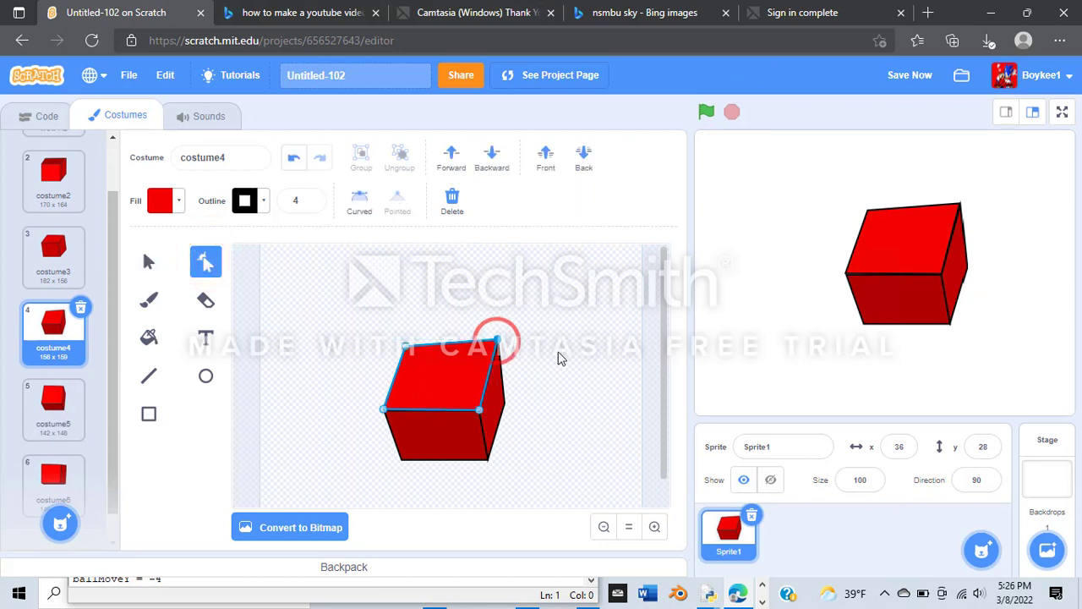
key("Down")
key("Down")
key("Down")
key("Down")
key("Down")
key("Down")
key("Down")
key("Down")
key("Down")
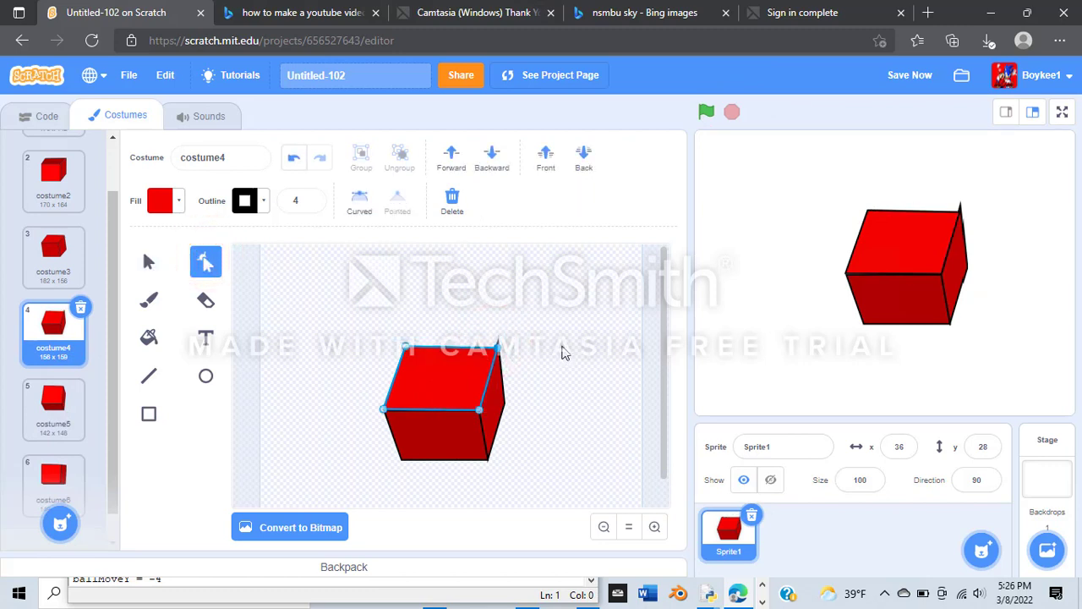
- Align the top corner of costume4's side face with the lowered upper right corner of the top face
left_click(502, 376)
left_click(497, 346)
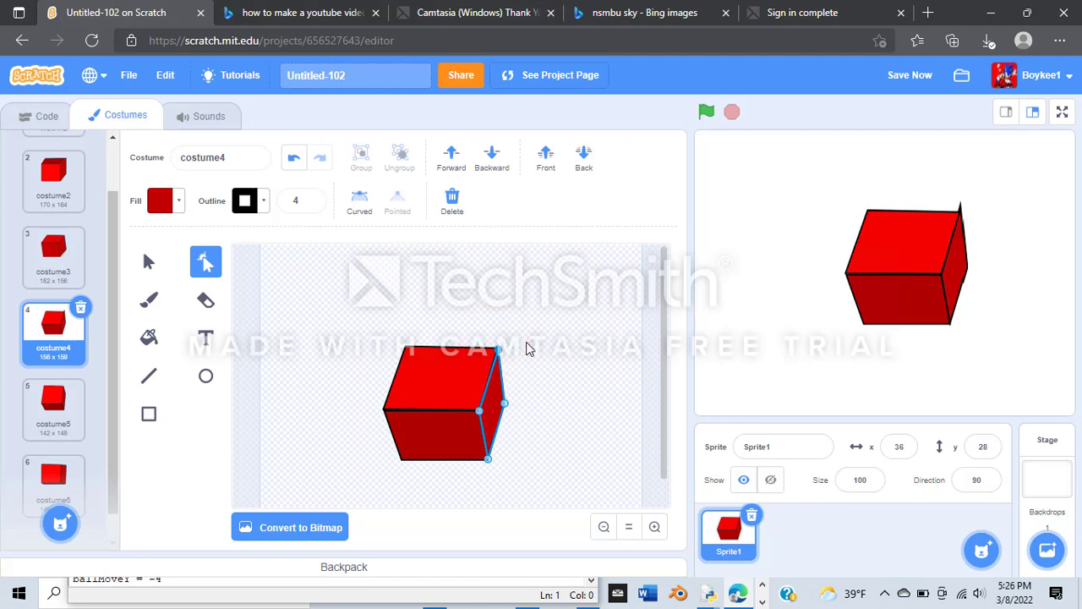
left_click(551, 339)
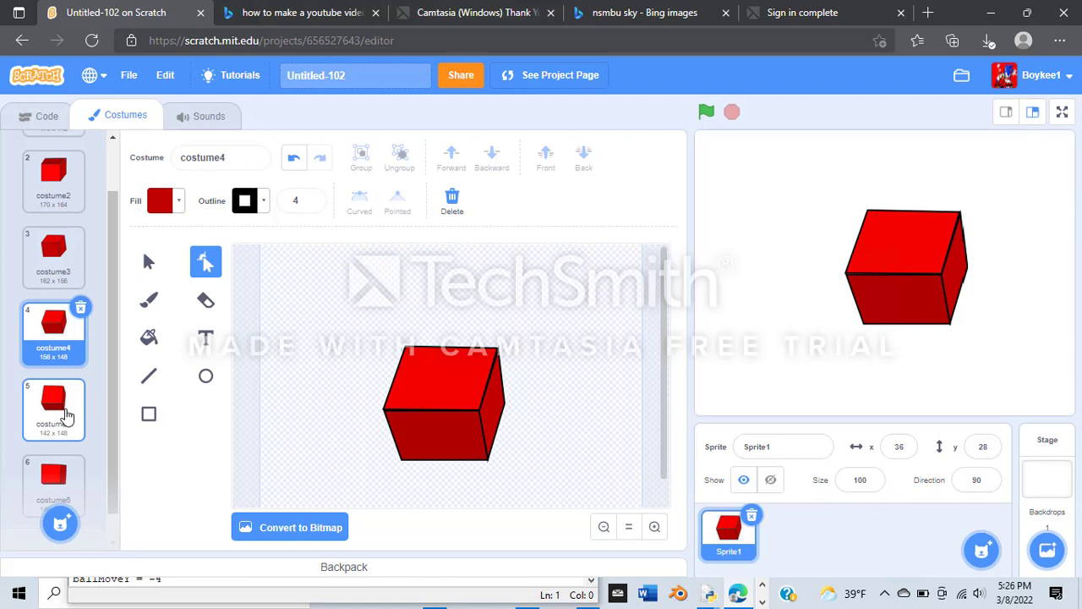
- Compare costume5 with the reshaped costume4, and play the animation briefly to check the transition
left_click(59, 414)
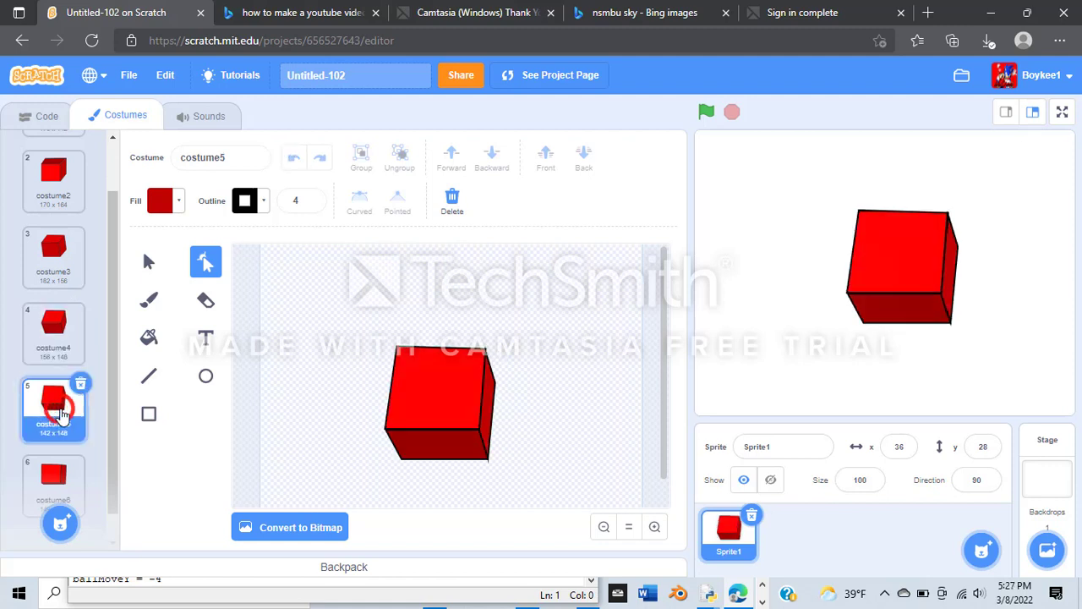
left_click(54, 332)
left_click(707, 113)
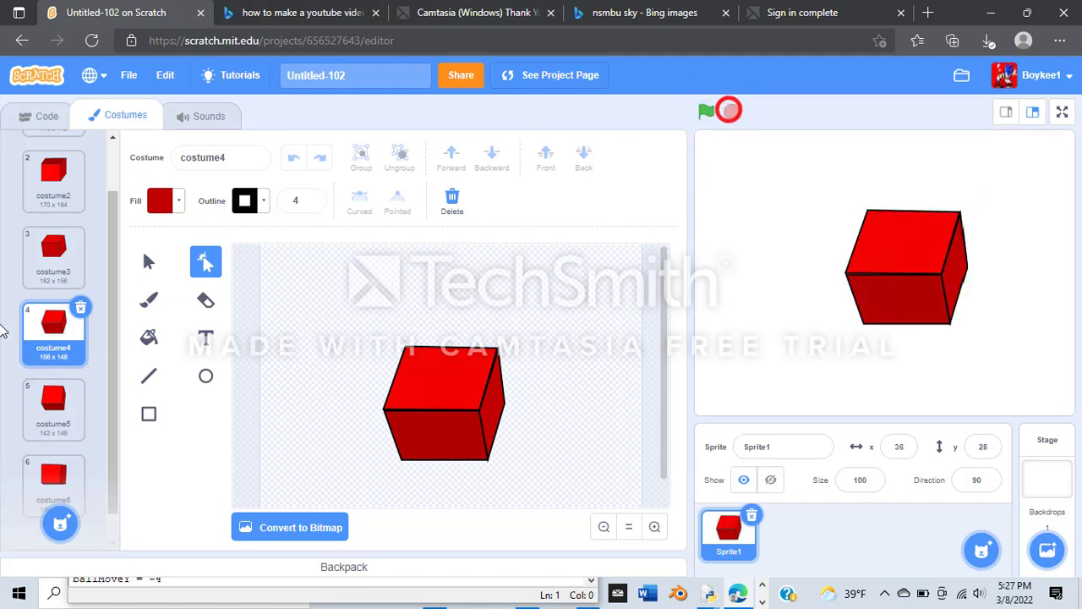
- Stop the animation and compare the cube's size and position in costumes 1, 2, 3, 5 and 6
left_click(730, 113)
left_click(33, 405)
left_click(60, 448)
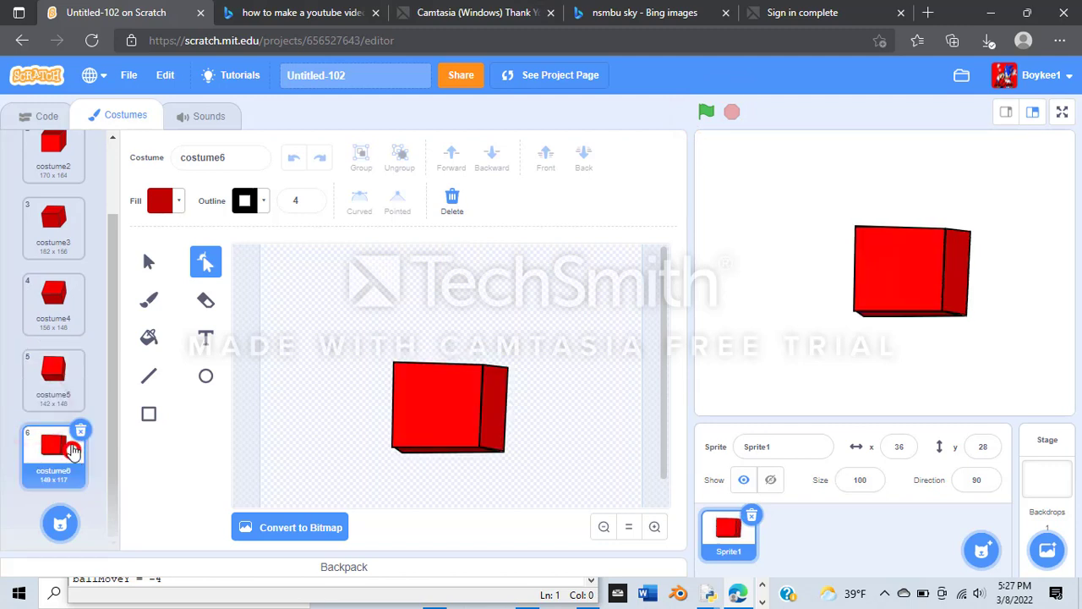
scroll(68, 447, "up", 3)
left_click(49, 168)
scroll(80, 429, "down", 3)
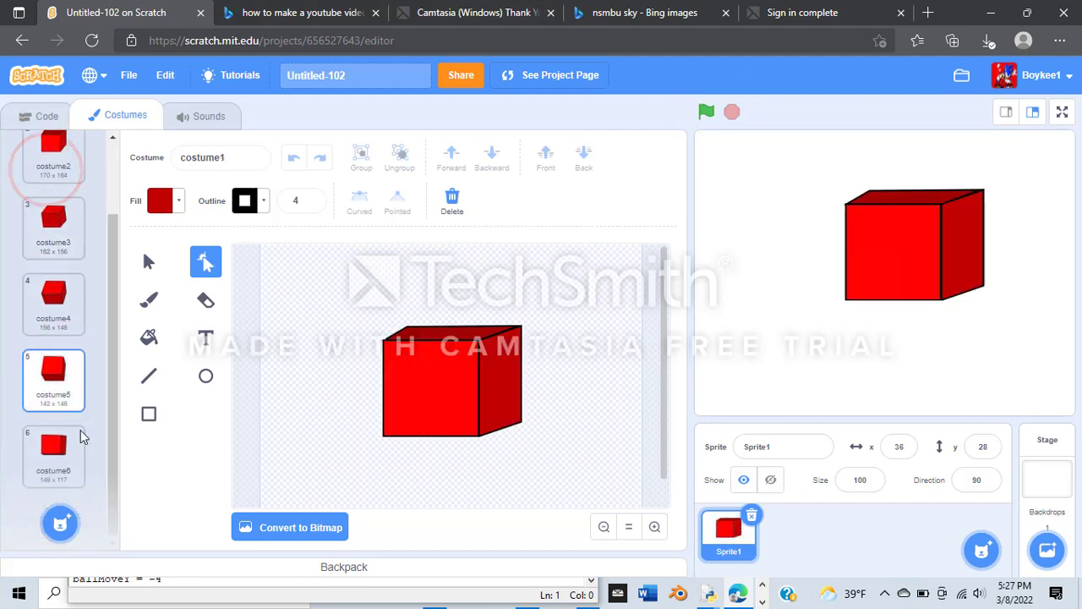
left_click(65, 469)
scroll(65, 336, "up", 1)
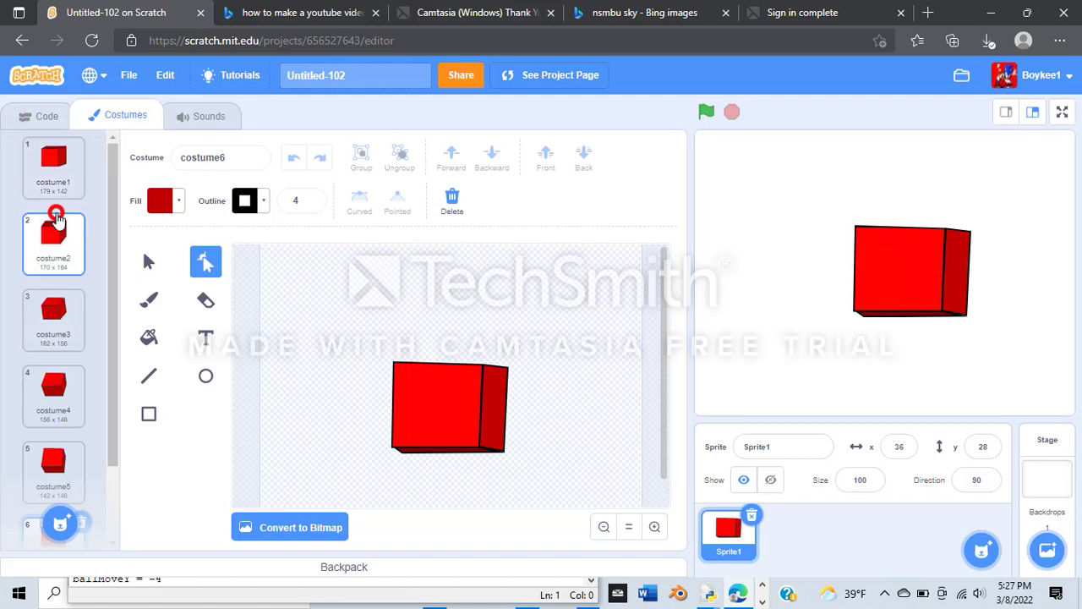
left_click(54, 221)
left_click(49, 191)
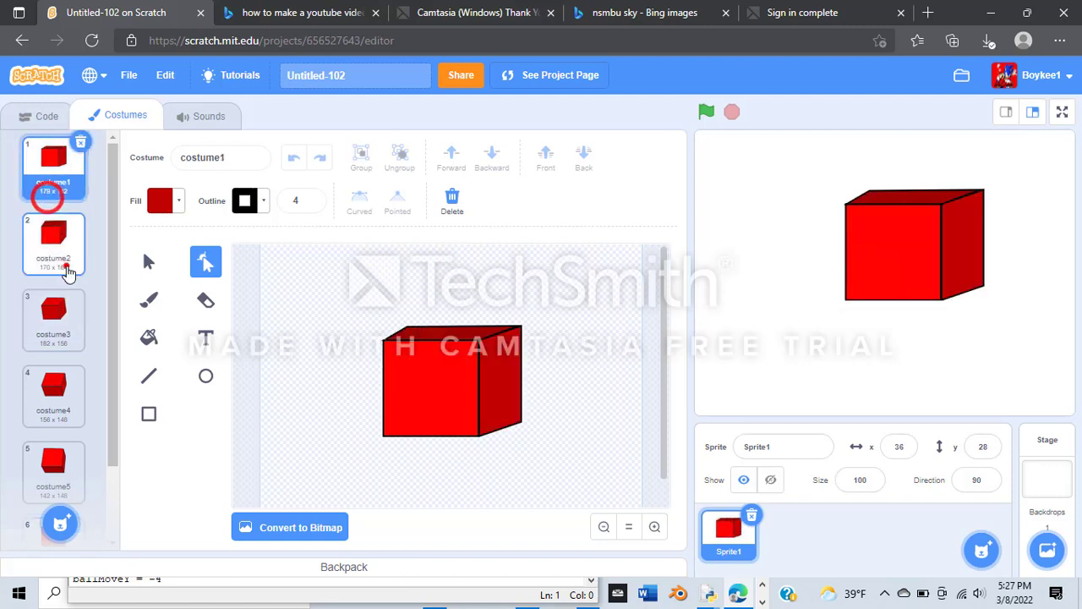
left_click(66, 258)
left_click(70, 326)
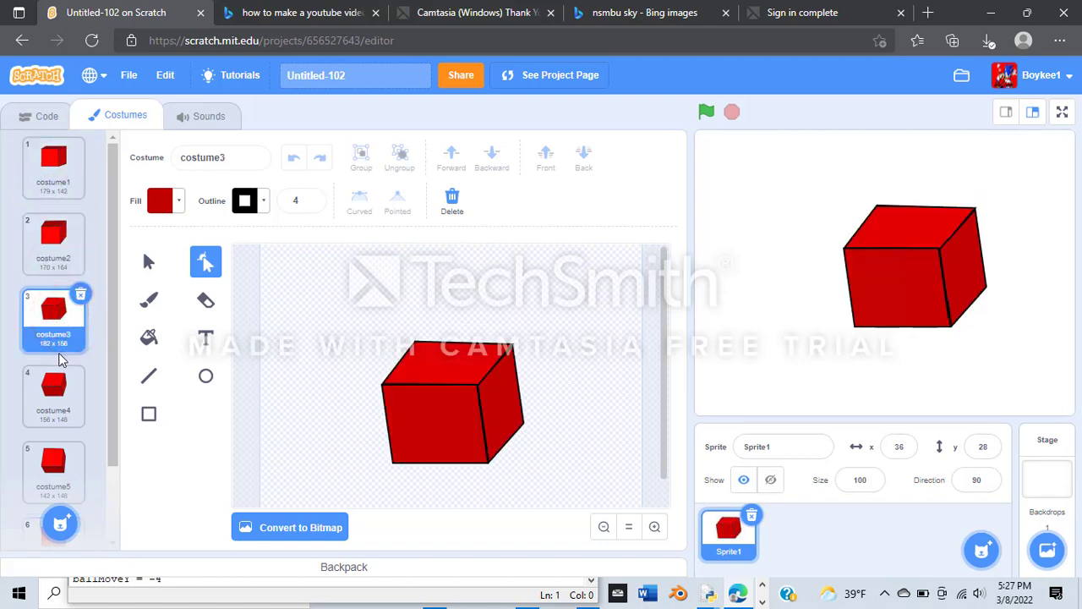
- Enlarge the whole cube in costume4 proportionally to about 169 x 160
left_click(47, 384)
left_click_drag(323, 325, 560, 478)
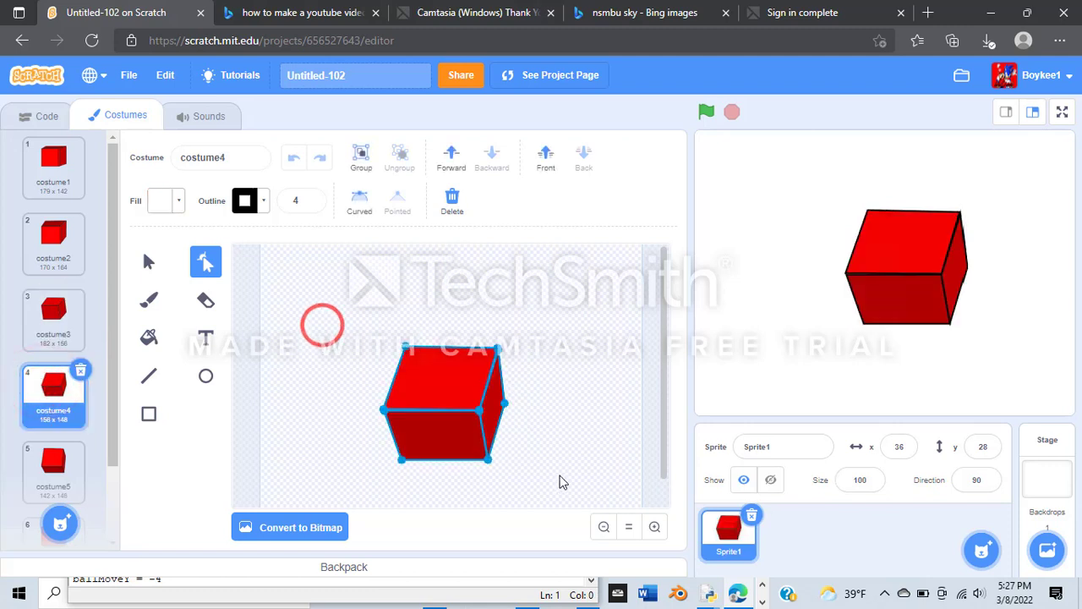
left_click(148, 261)
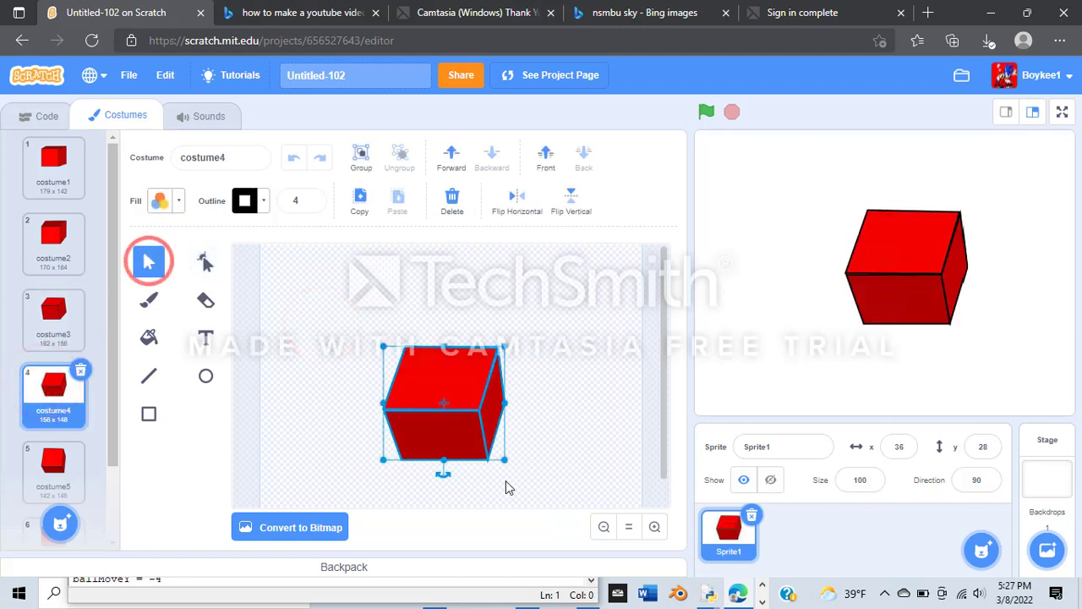
left_click_drag(502, 459, 478, 446)
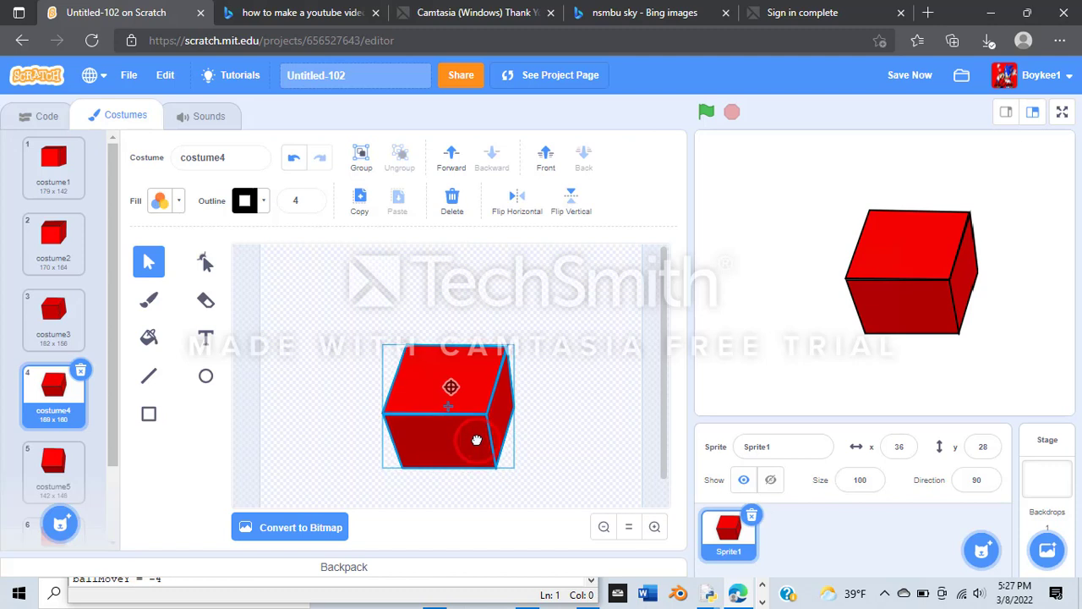
- Enlarge the whole cube to about 148 x 154 in costume5 and to about 166 x 130 in costume6
left_click(31, 461)
left_click_drag(355, 319, 499, 462)
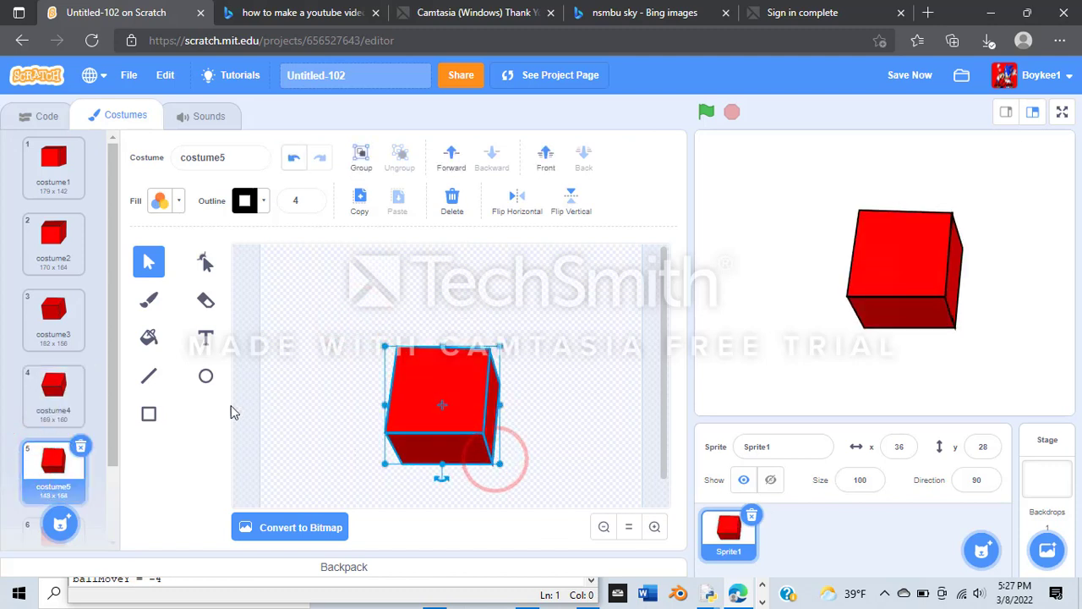
scroll(54, 414, "down", 1)
left_click(53, 437)
left_click_drag(362, 346, 519, 463)
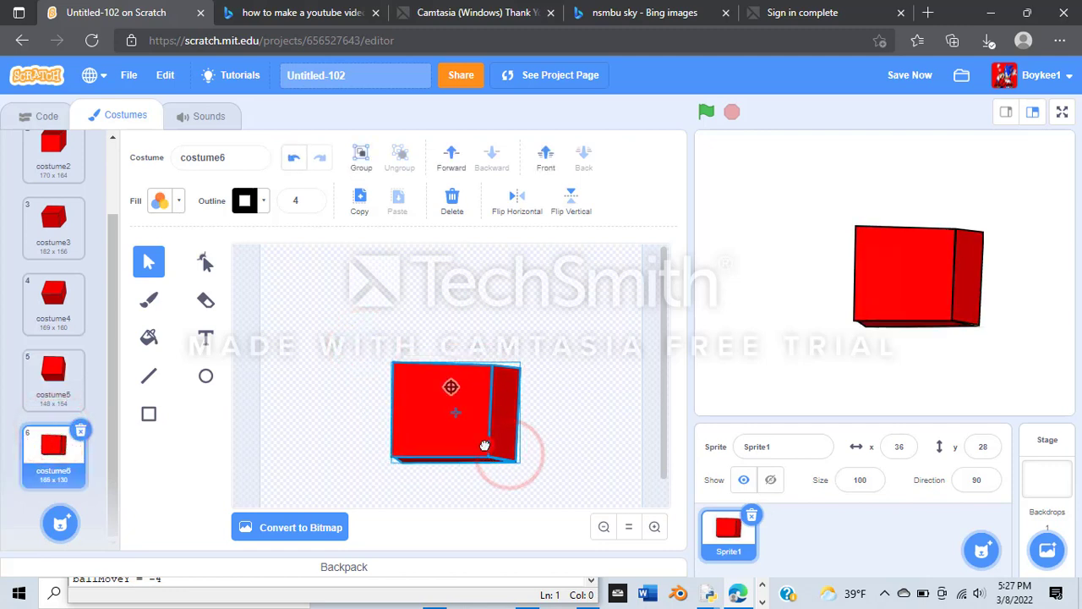
left_click(586, 387)
- Play the animation and move the whole cube in costume6 slightly upward
left_click(706, 112)
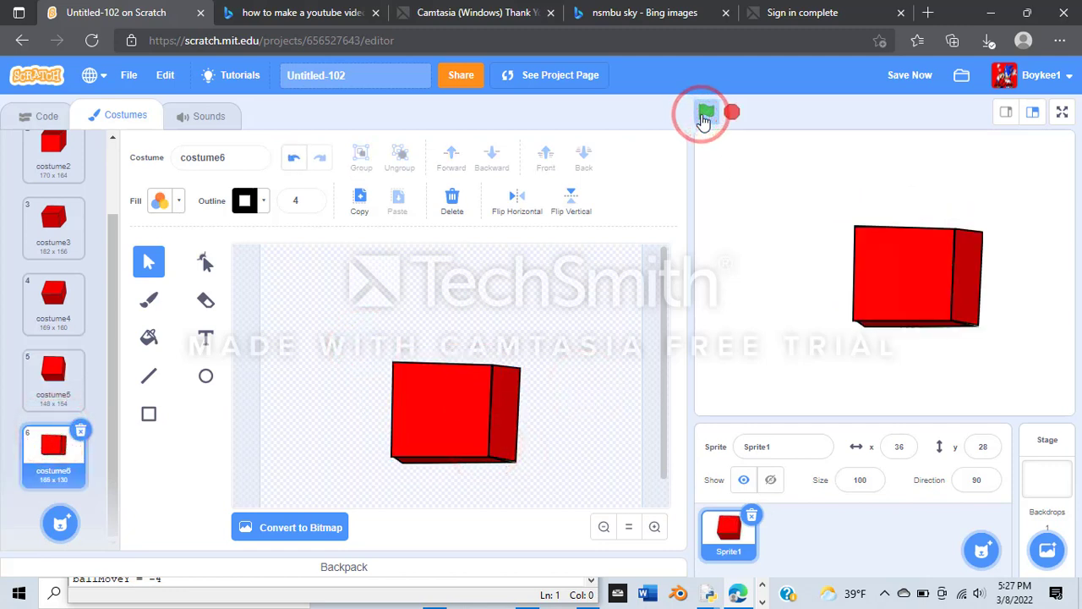
left_click_drag(362, 314, 539, 483)
left_click_drag(488, 413, 486, 410)
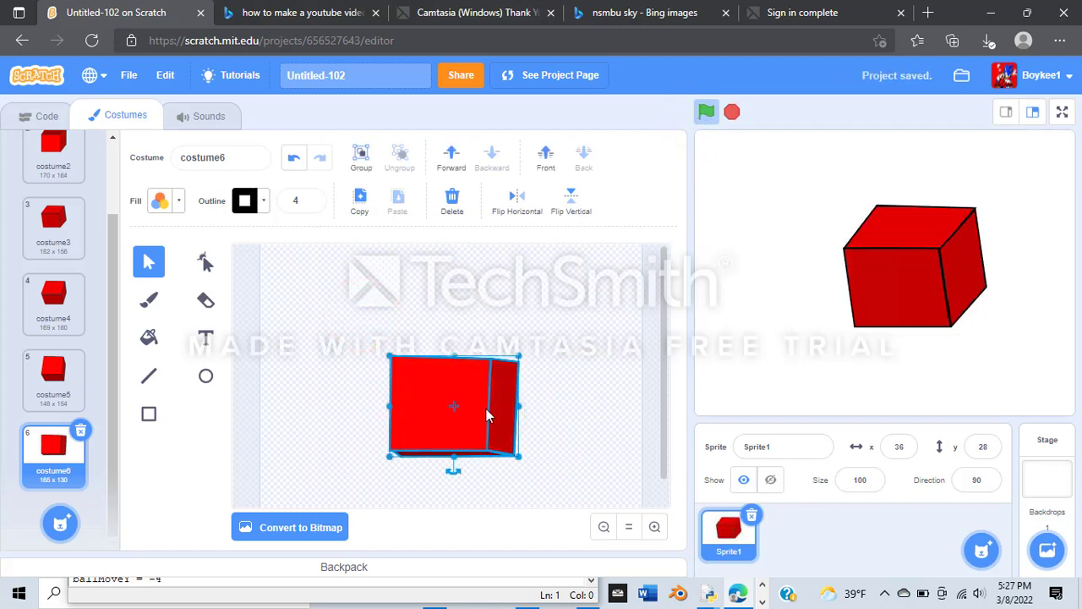
left_click(569, 353)
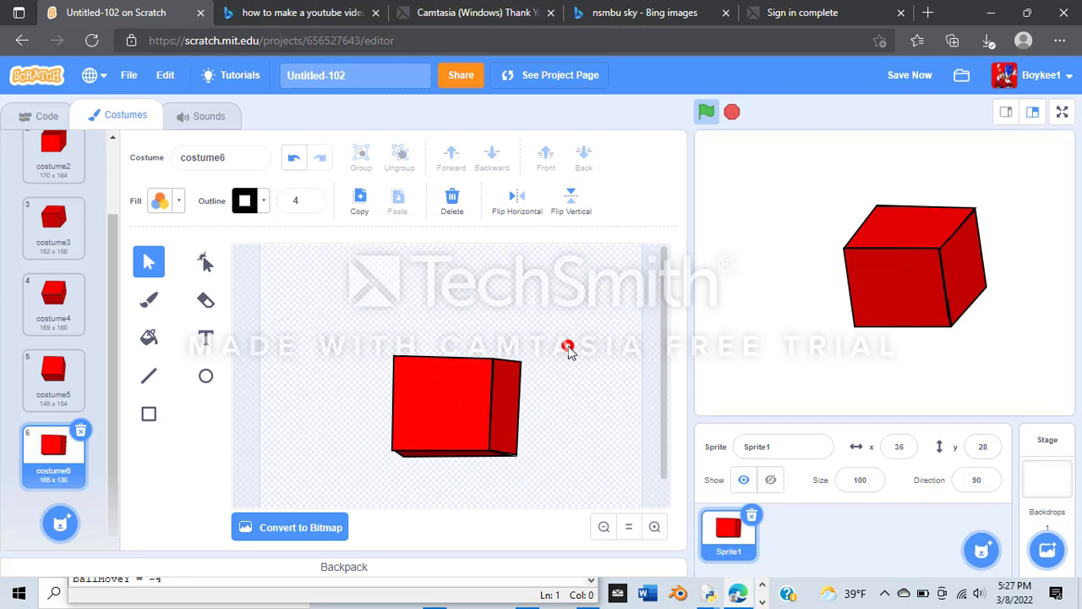
- Stop the animation, then replay it briefly with the sprite's script in view
left_click(732, 111)
left_click(14, 118)
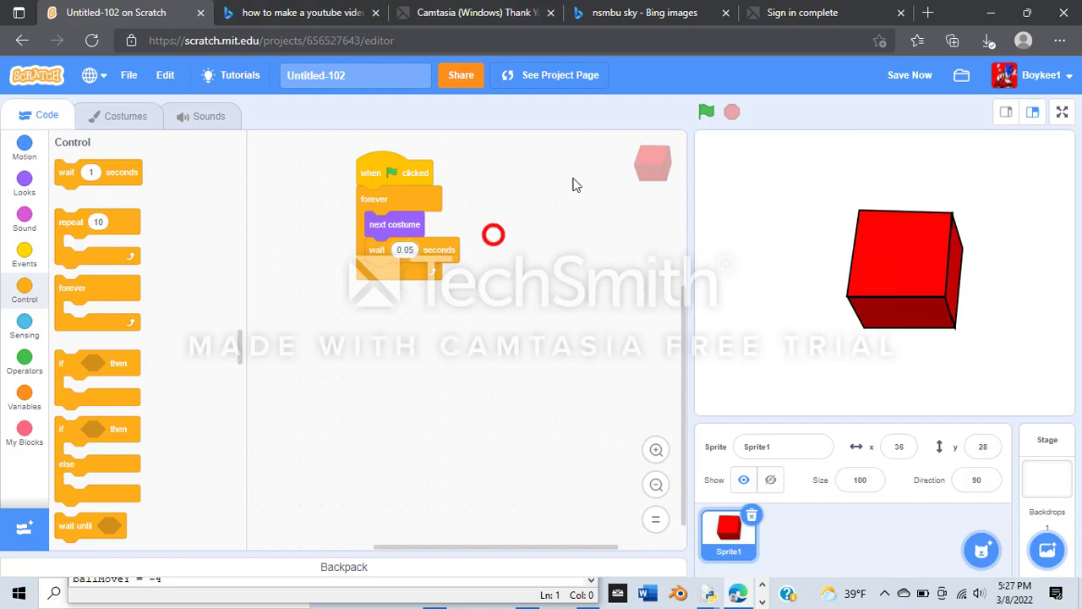
left_click(704, 111)
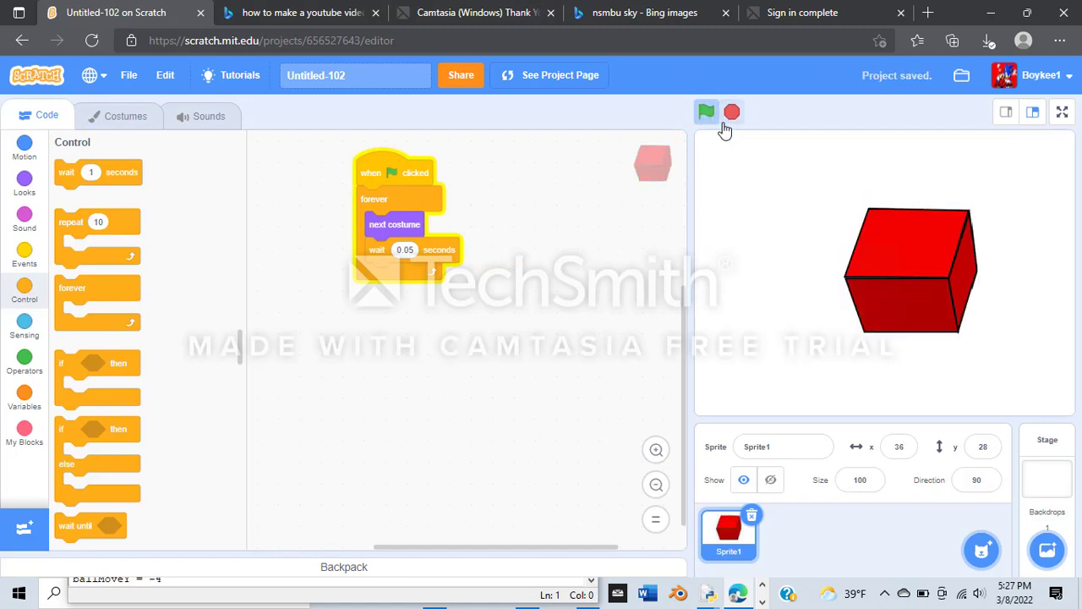
left_click(729, 115)
- Compare the cube in costume6 with costume1 to judge the jump where the loop restarts
left_click(113, 117)
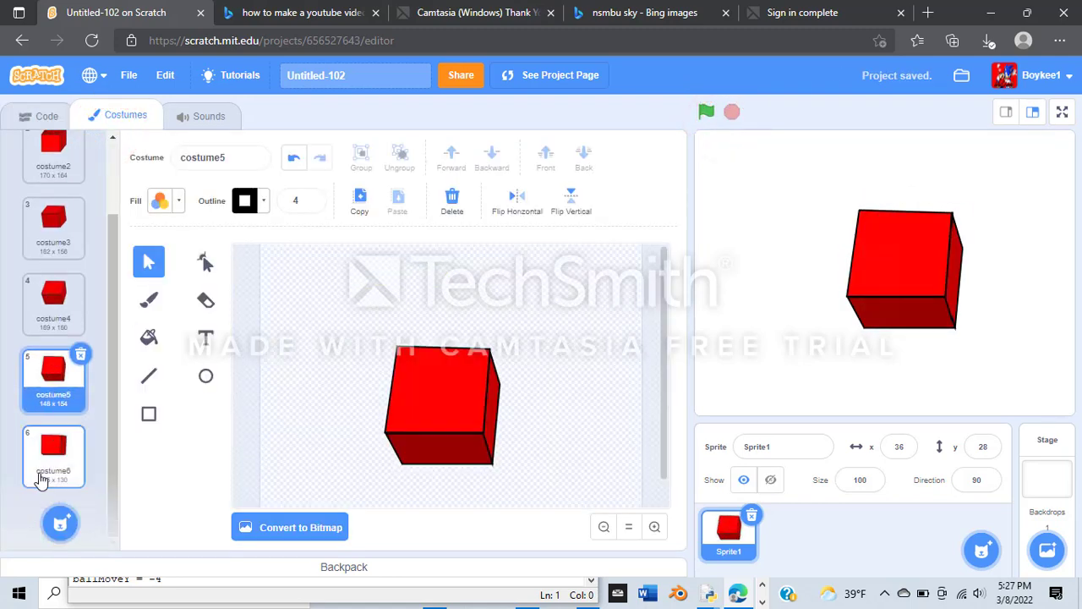
left_click(41, 479)
scroll(34, 465, "up", 3)
left_click(53, 178)
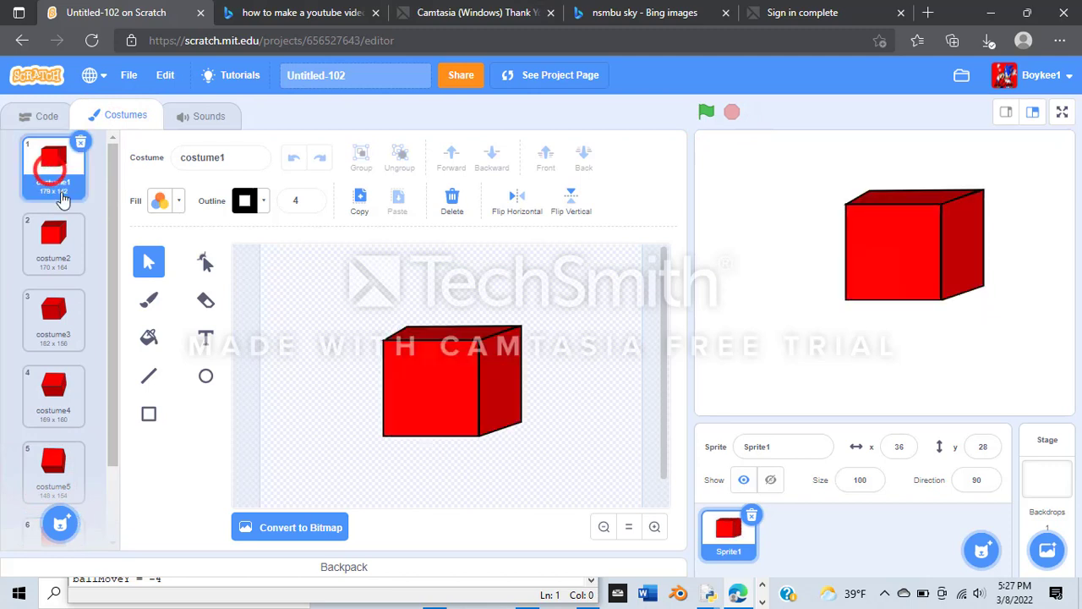
scroll(79, 249, "down", 3)
left_click(51, 457)
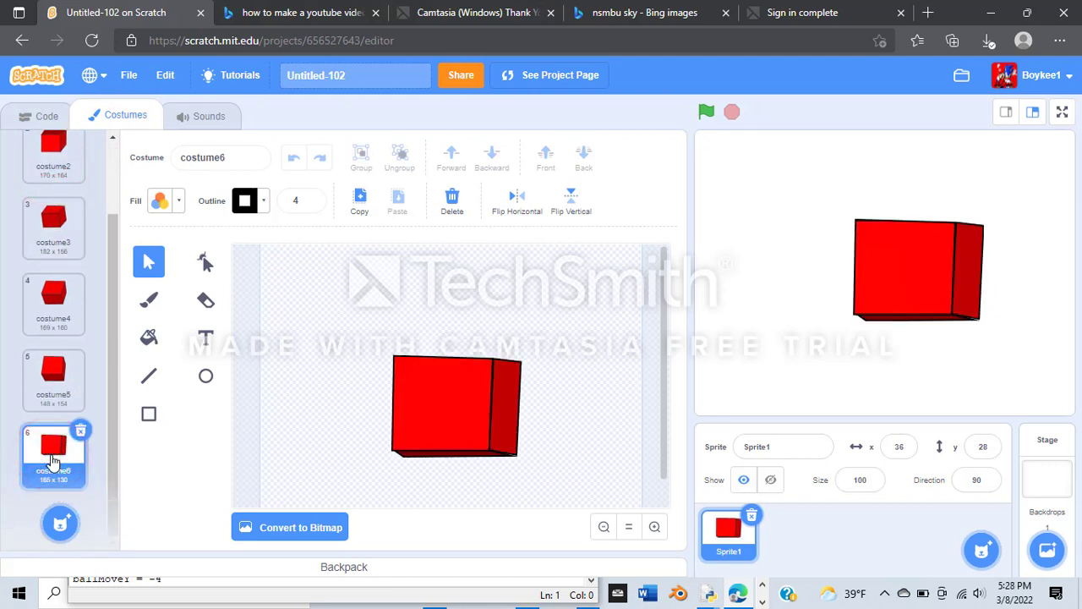
- Duplicate costume6 and delete the dark bottom face from the copy
right_click(52, 461)
left_click(63, 471)
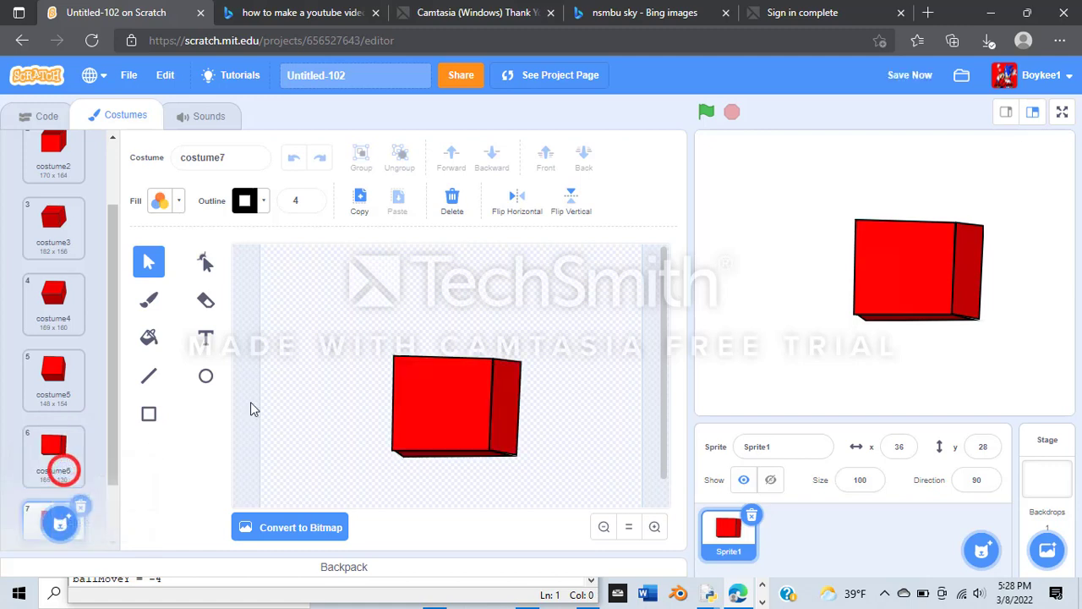
left_click(436, 433)
left_click(431, 414)
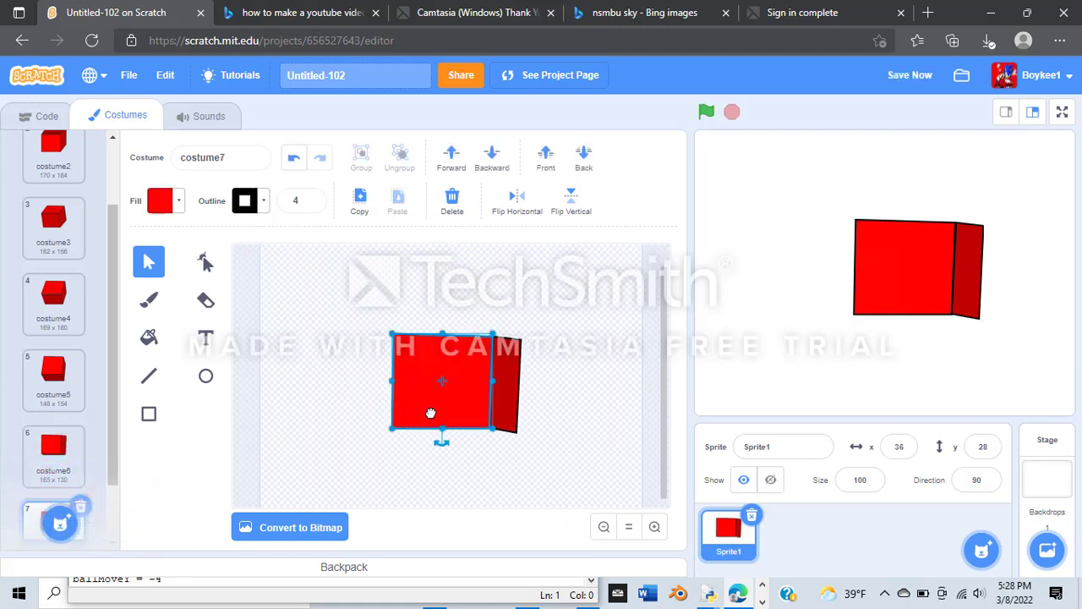
- Lower the bottom corners of costume7's front face slightly and align the side face's lower inner corner with it
left_click(209, 266)
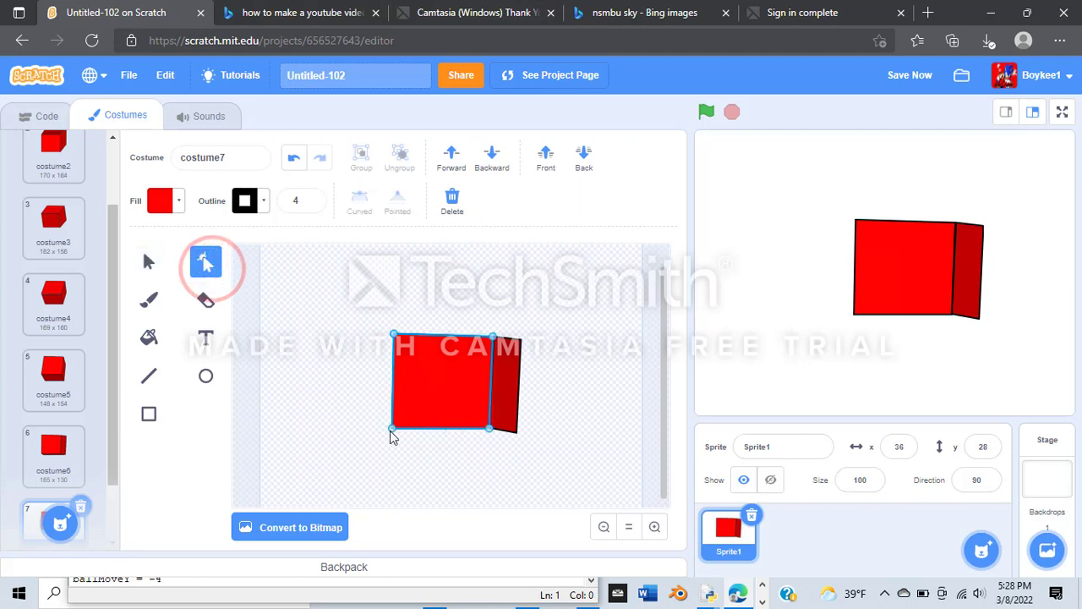
left_click_drag(390, 428, 392, 433)
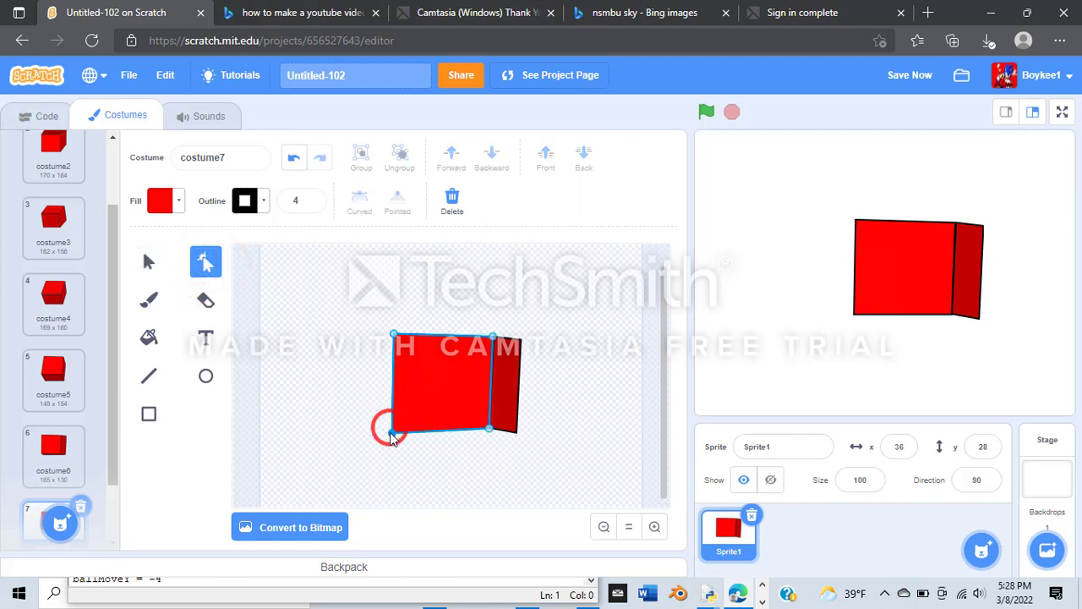
left_click(489, 432)
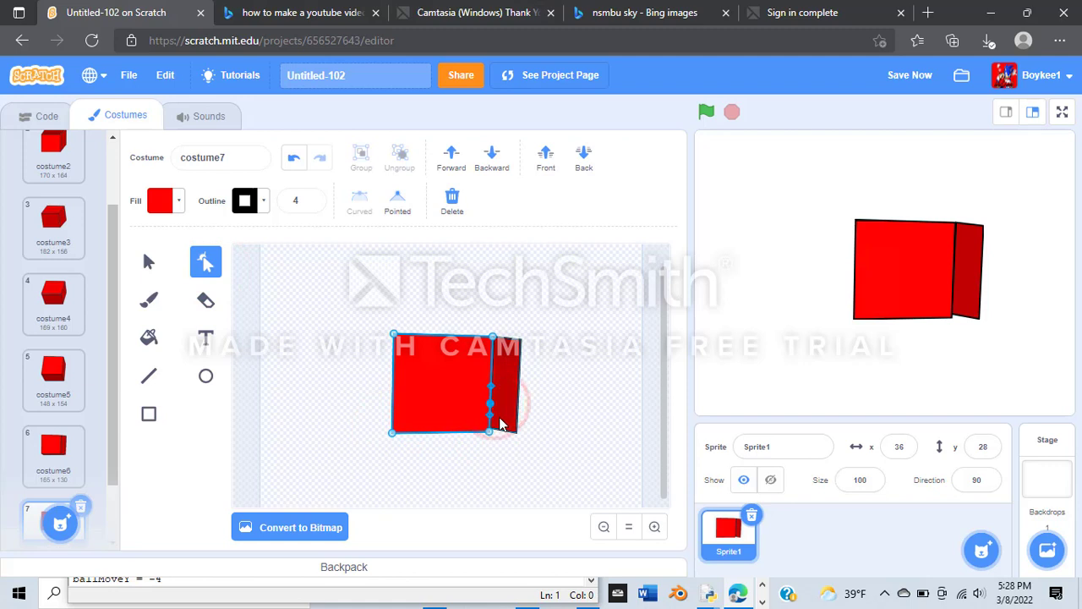
left_click(501, 416)
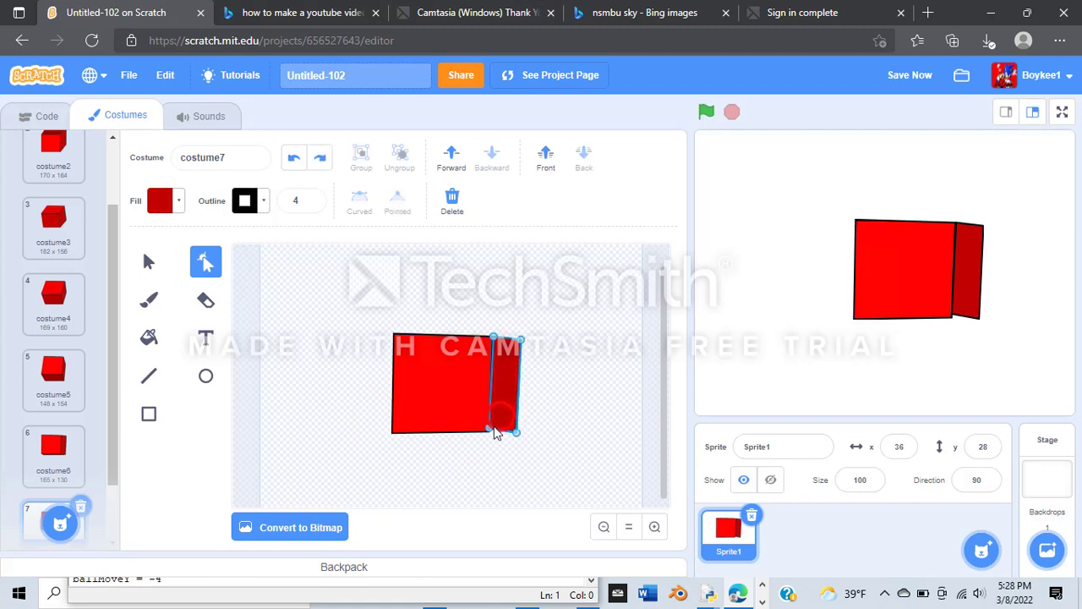
left_click(492, 433)
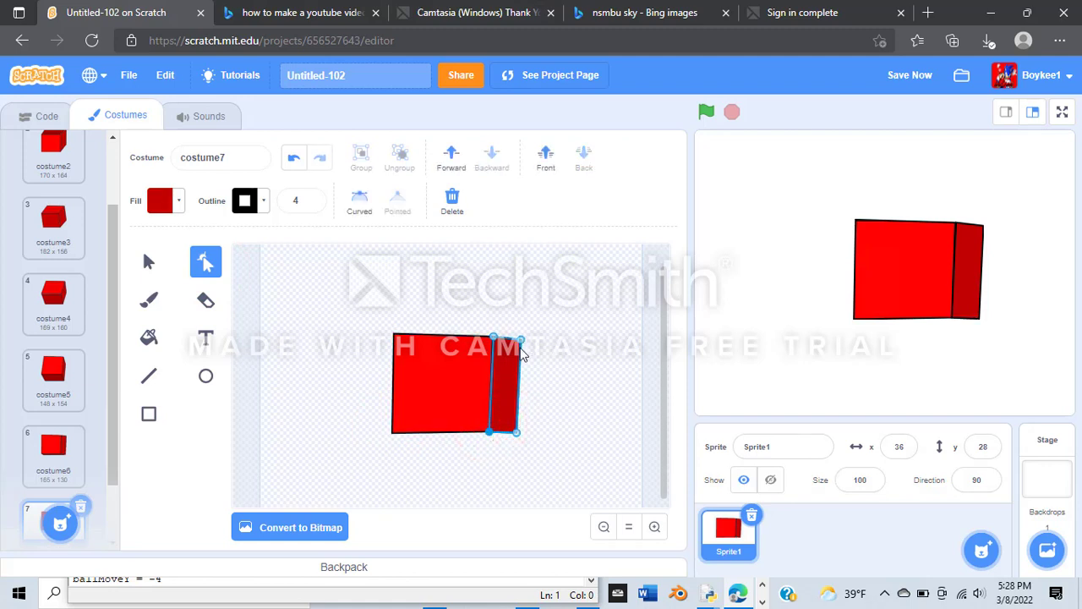
- Level the front face's top edge by lowering its upper left corner, and raise the side face's outer corners slightly
left_click(421, 354)
left_click(391, 336)
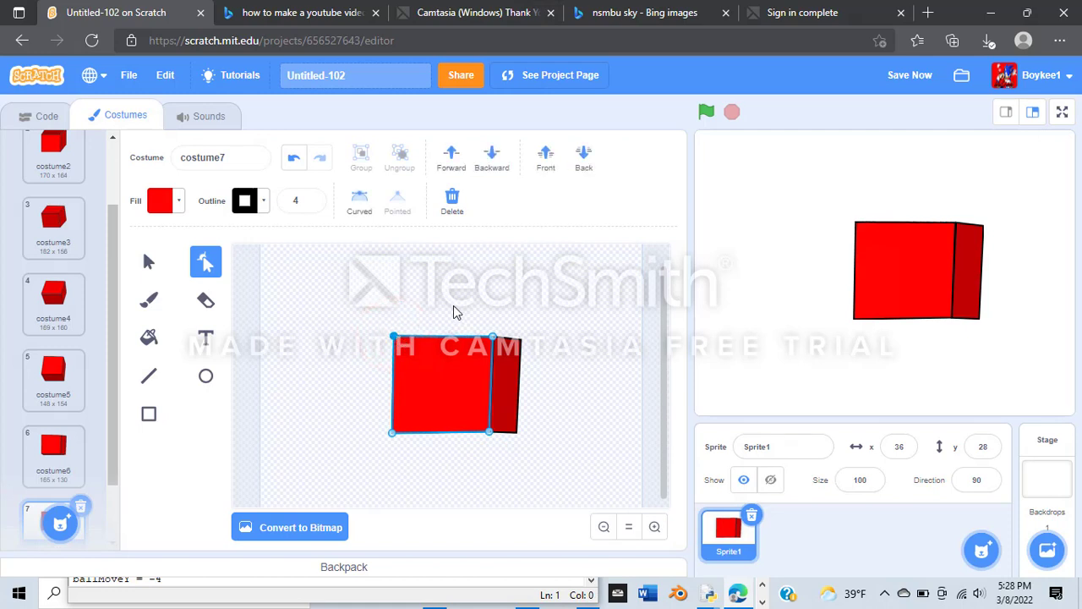
left_click(514, 362)
left_click(521, 337)
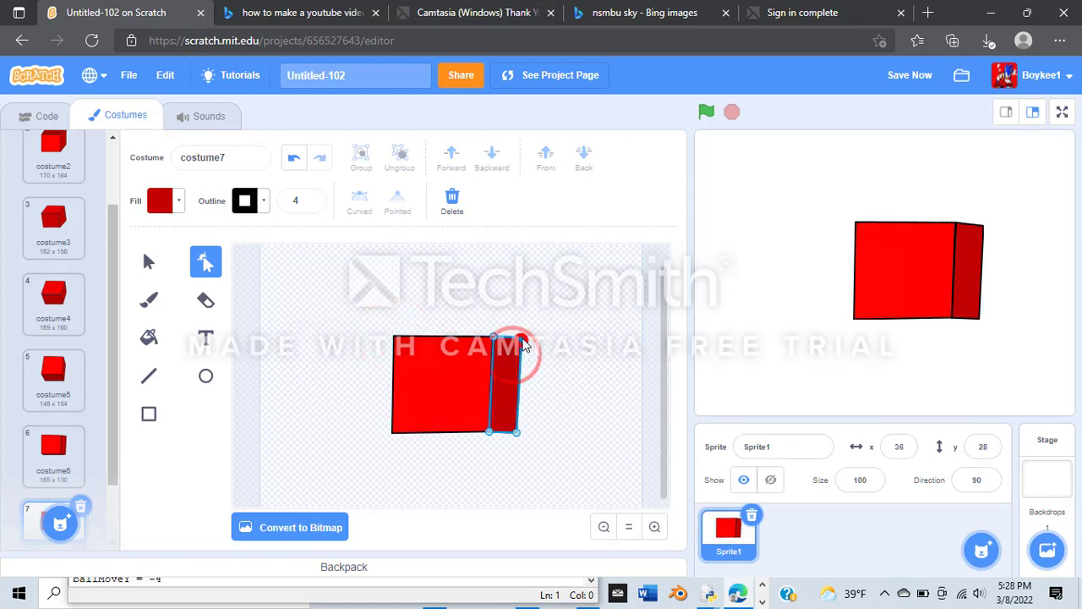
left_click_drag(517, 434, 519, 427)
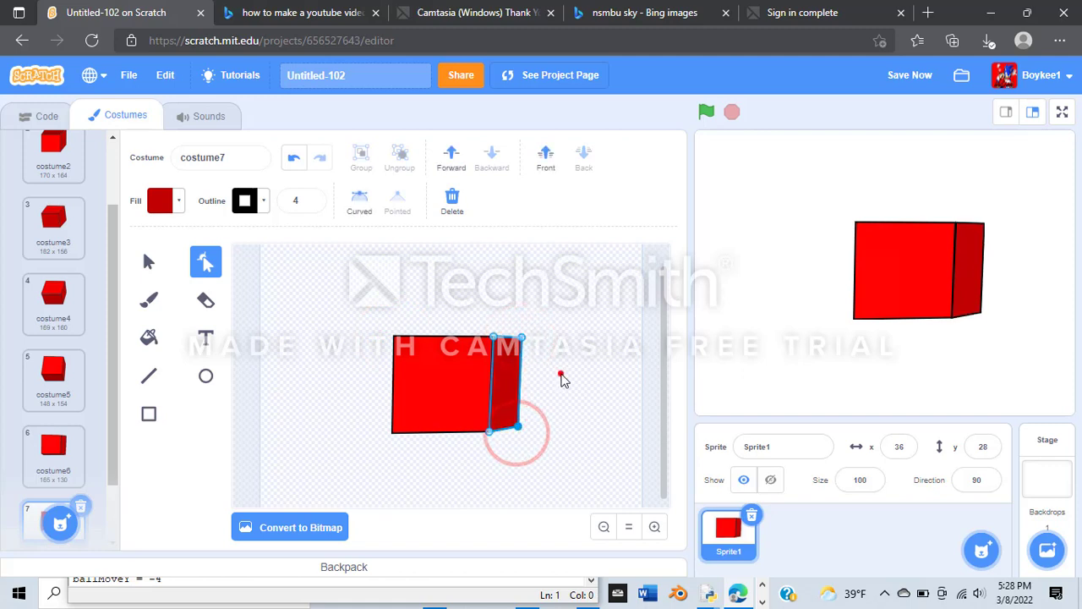
left_click(561, 375)
- Compare costume1 with the reshaped costume7
scroll(51, 254, "up", 2)
left_click(42, 169)
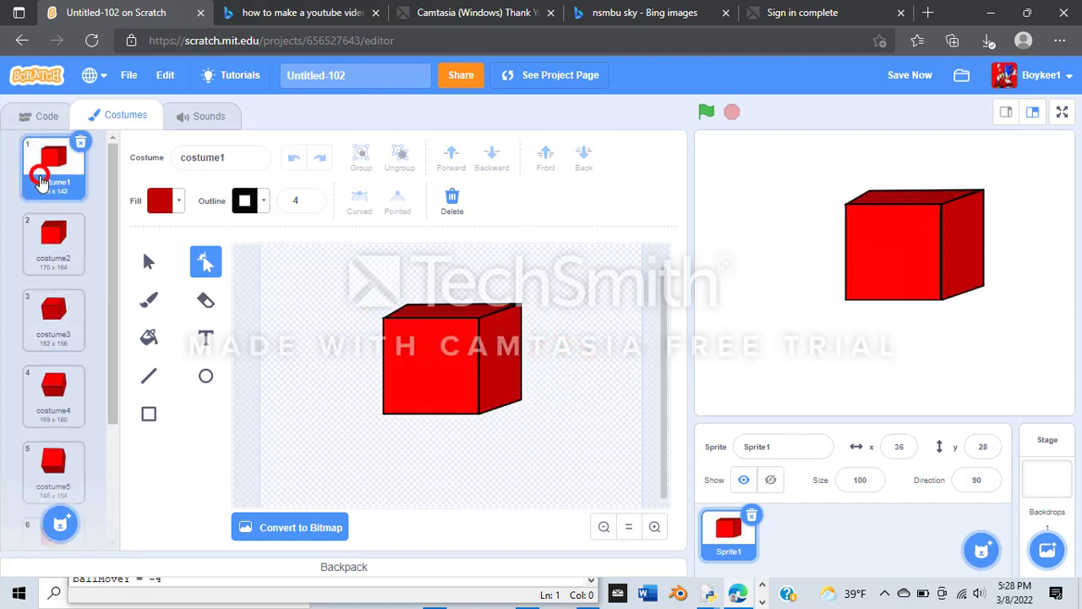
scroll(38, 169, "down", 2)
left_click(77, 480)
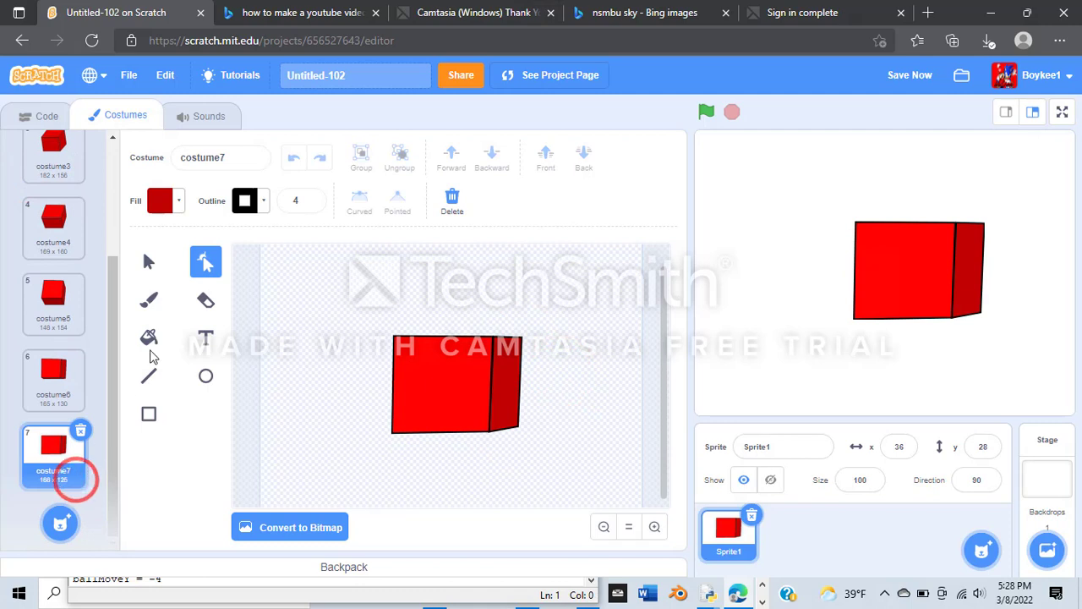
- Move the whole cube in costume7 slightly up and to the left
left_click(149, 262)
left_click_drag(308, 298, 591, 430)
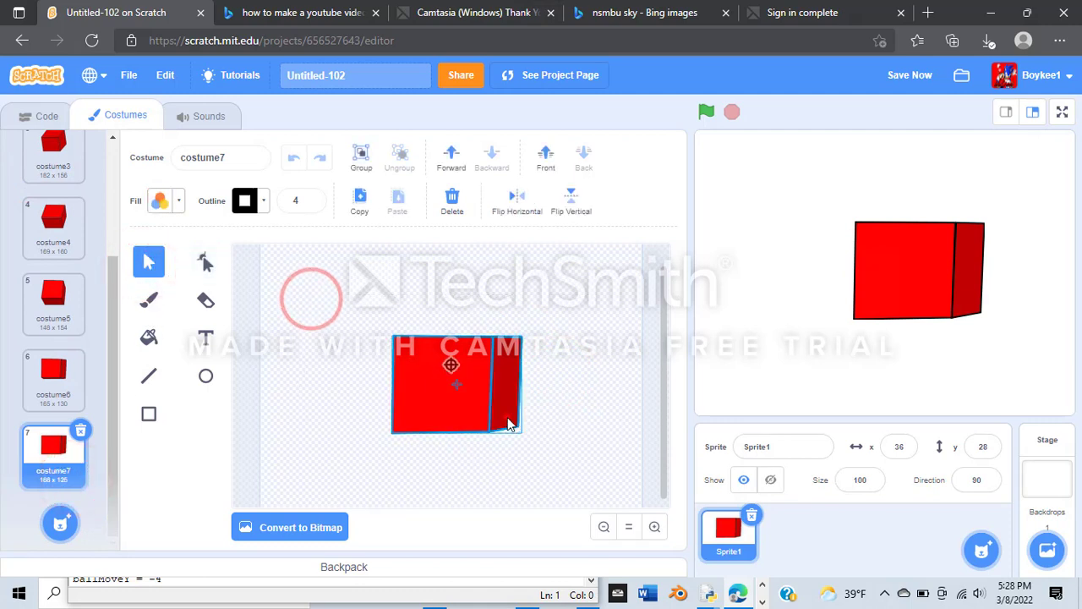
left_click_drag(509, 425, 504, 393)
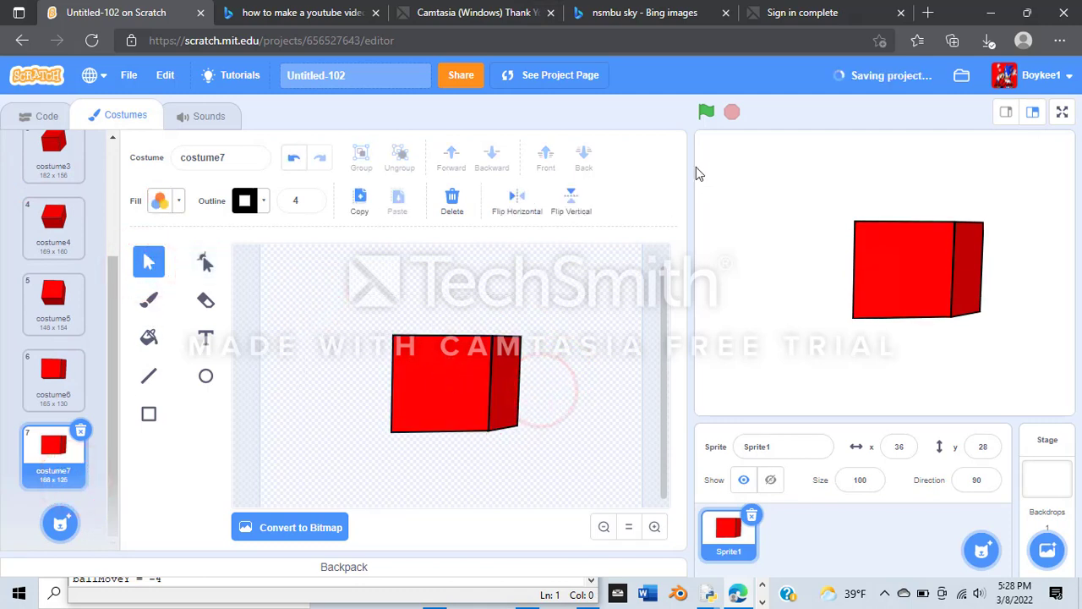
- Play the animation briefly, then compare the cube in costume6 and costume5
left_click(696, 125)
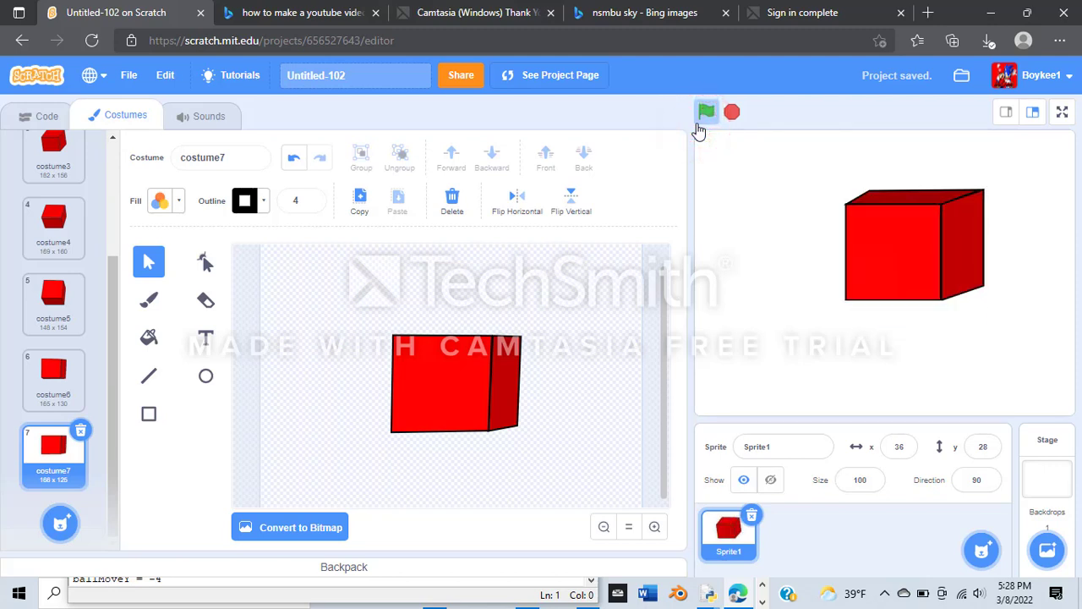
left_click(731, 112)
left_click(53, 393)
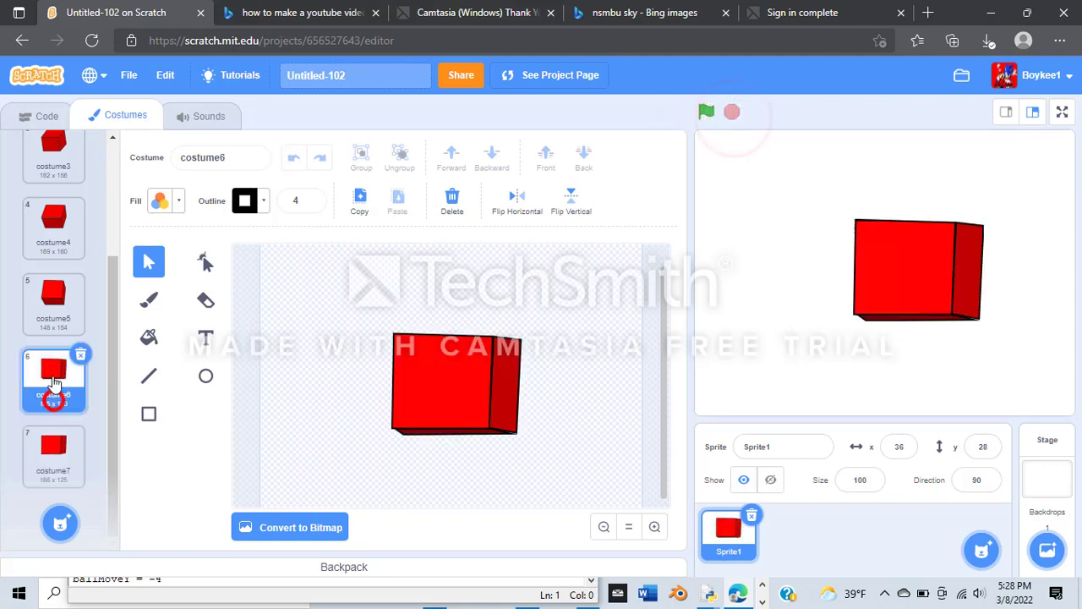
left_click(48, 316)
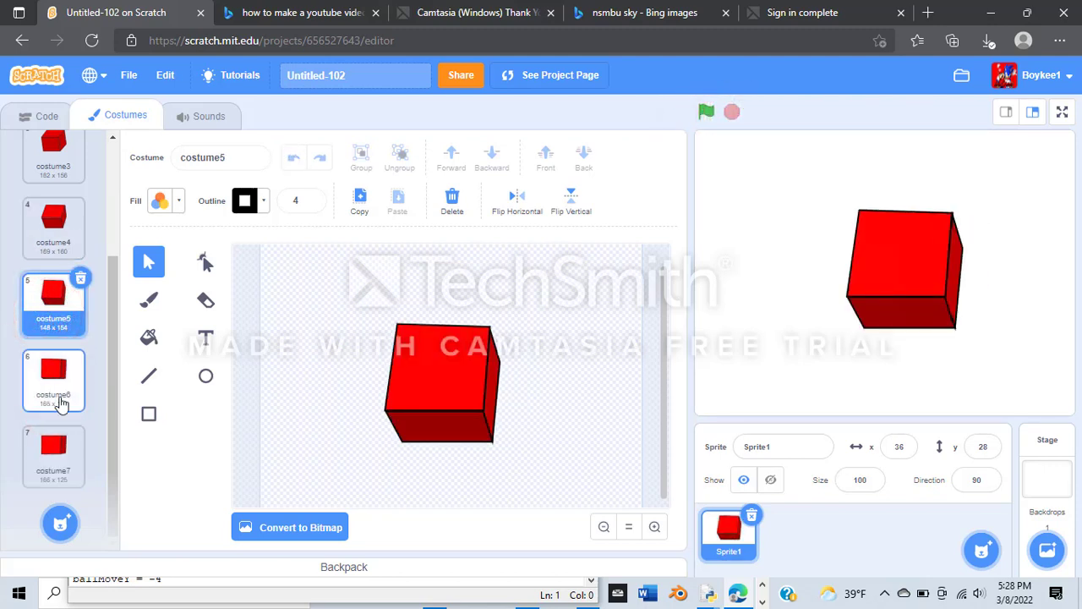
- Compare the cube in costume6 and costume5 again, then play the animation briefly and stop it
left_click(58, 394)
left_click(51, 309)
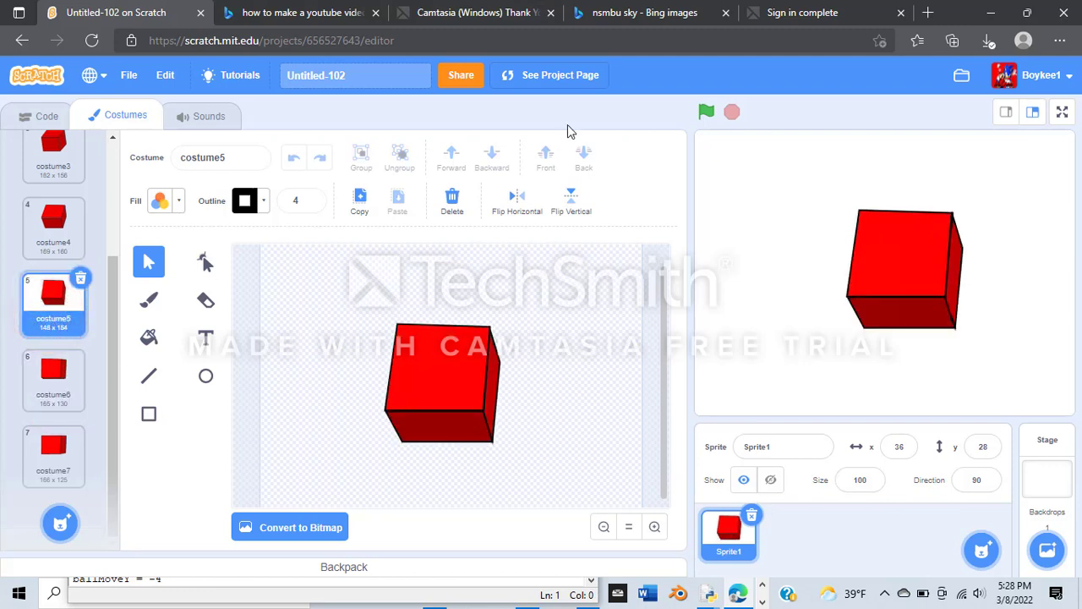
left_click(717, 114)
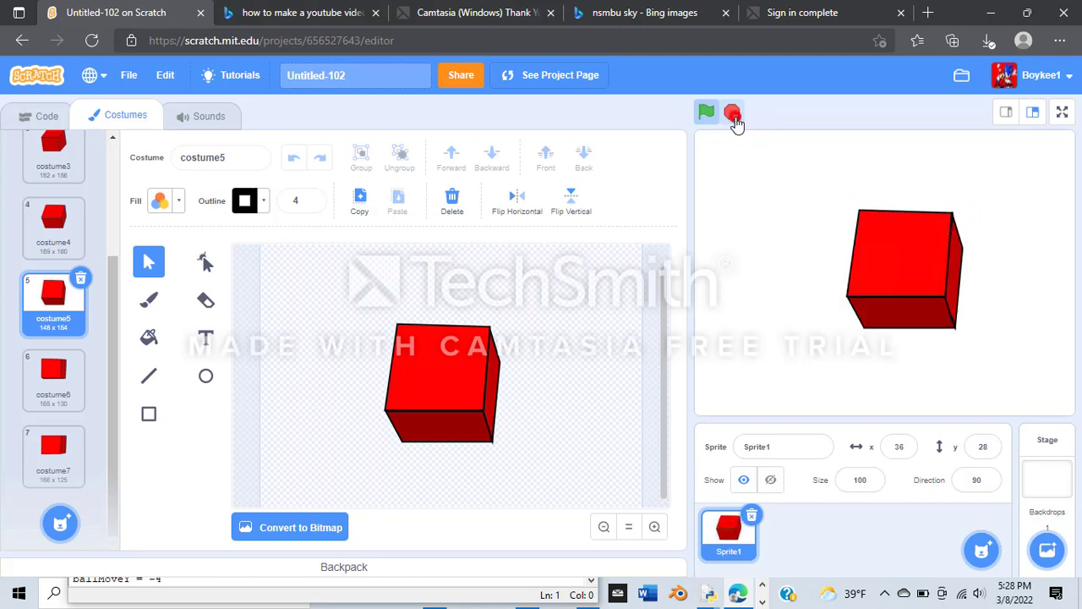
left_click(732, 115)
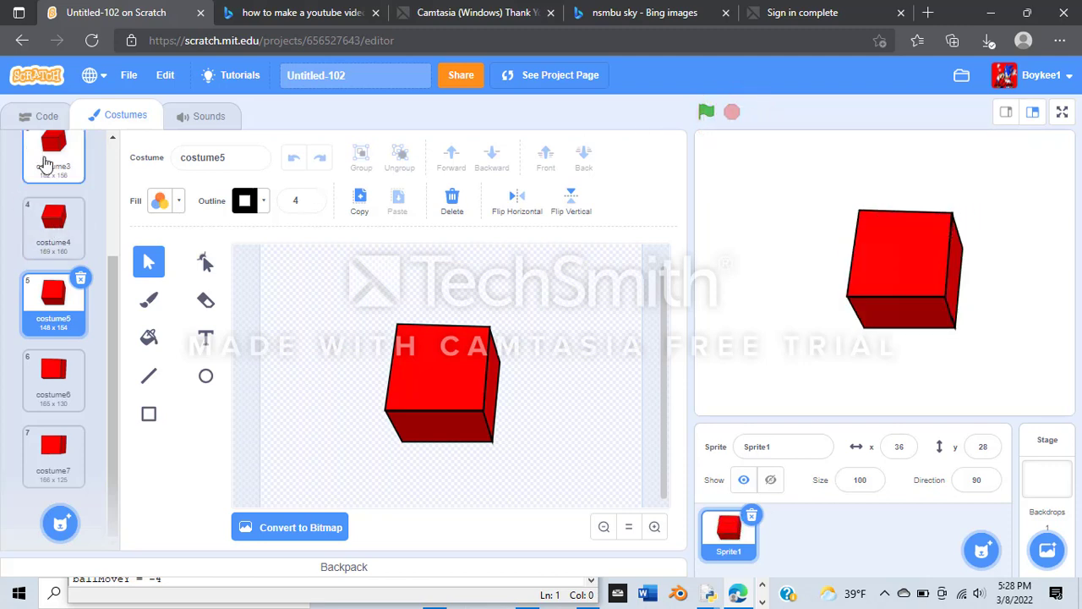
- Set the wait in the forever loop to 1 second, return to the costumes, and play the slowed animation
left_click(31, 115)
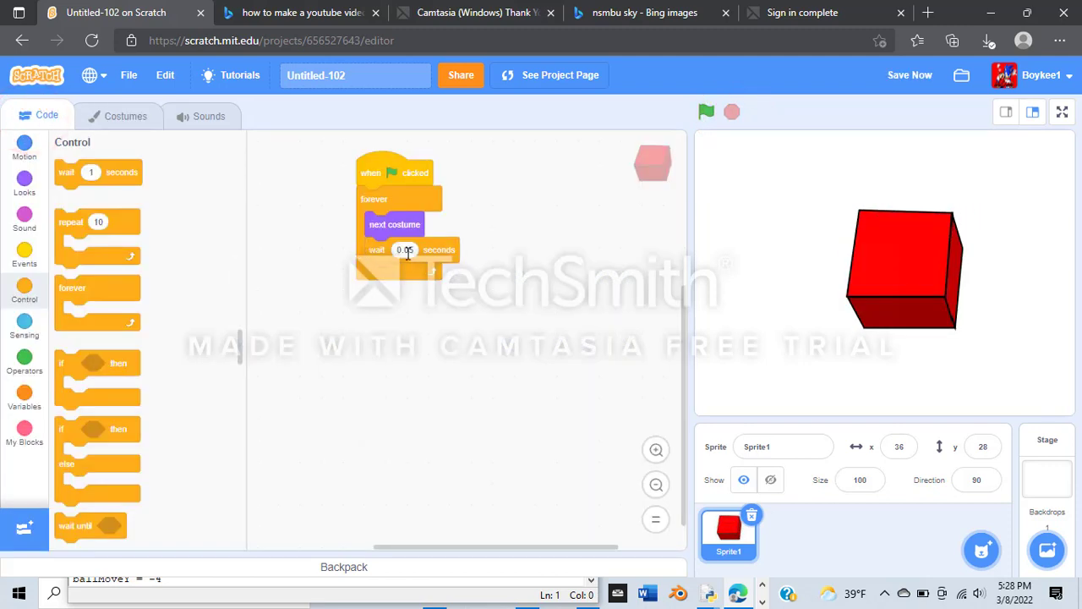
left_click(505, 218)
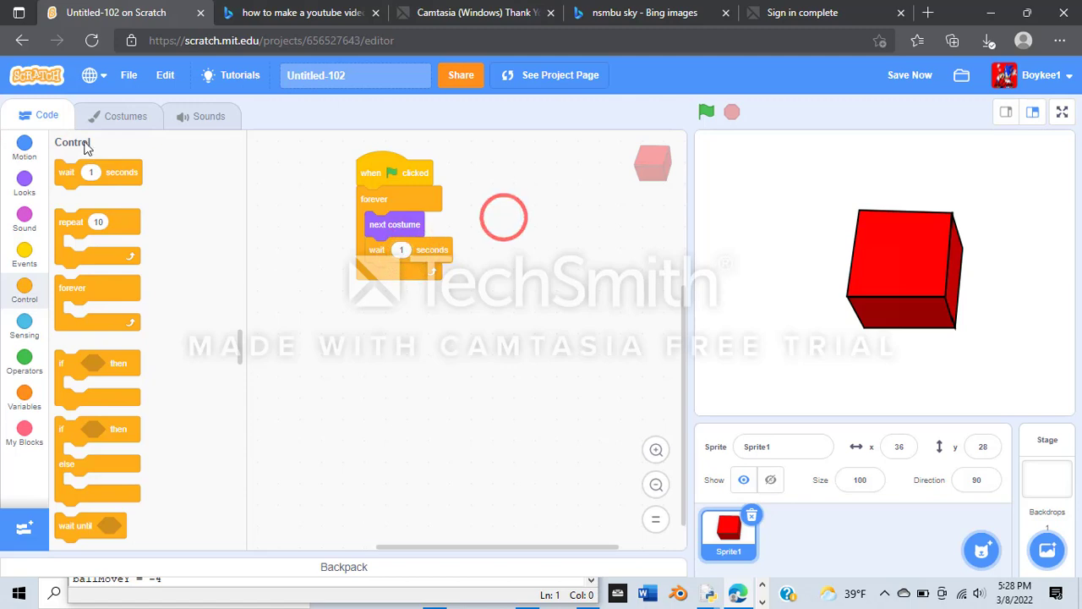
left_click(110, 119)
left_click(706, 113)
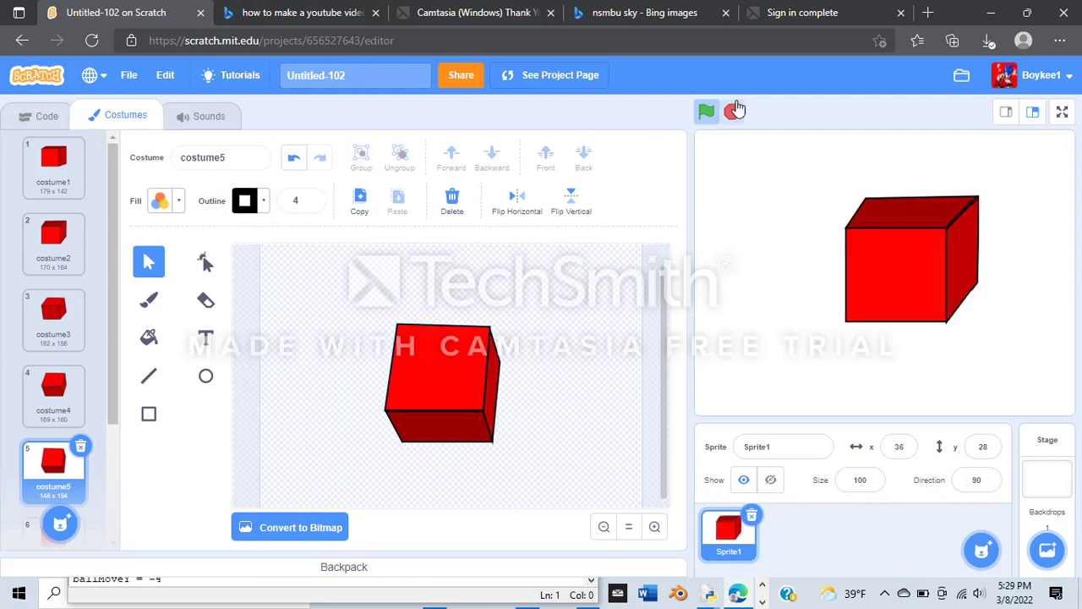
- Select the whole cube in costume6 and nudge it very slightly up and to the left
scroll(51, 397, "down", 2)
left_click(40, 390)
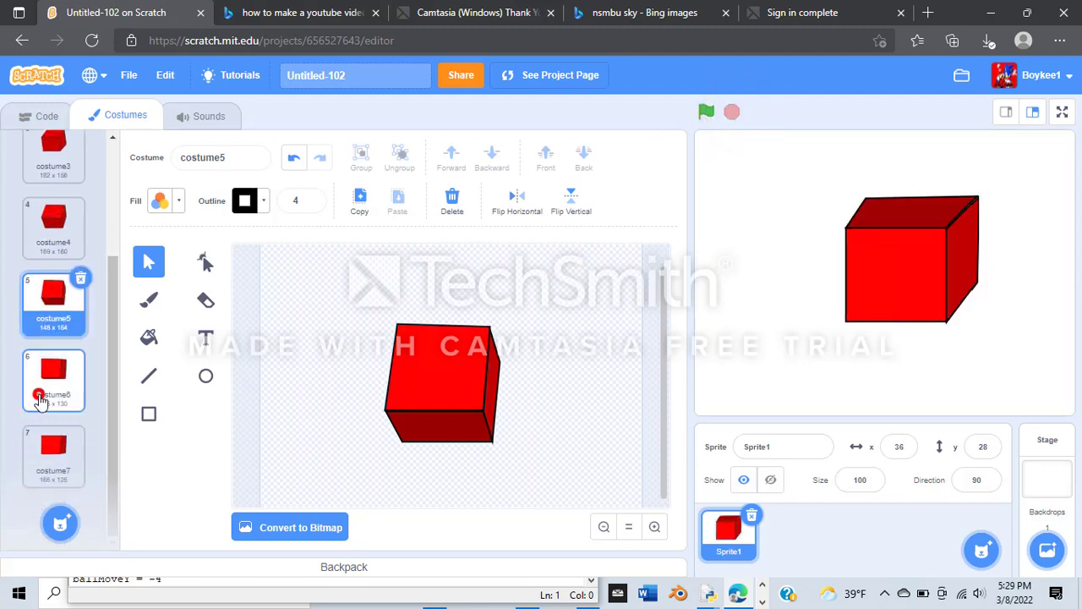
left_click_drag(340, 284, 412, 349)
left_click_drag(580, 458, 580, 458)
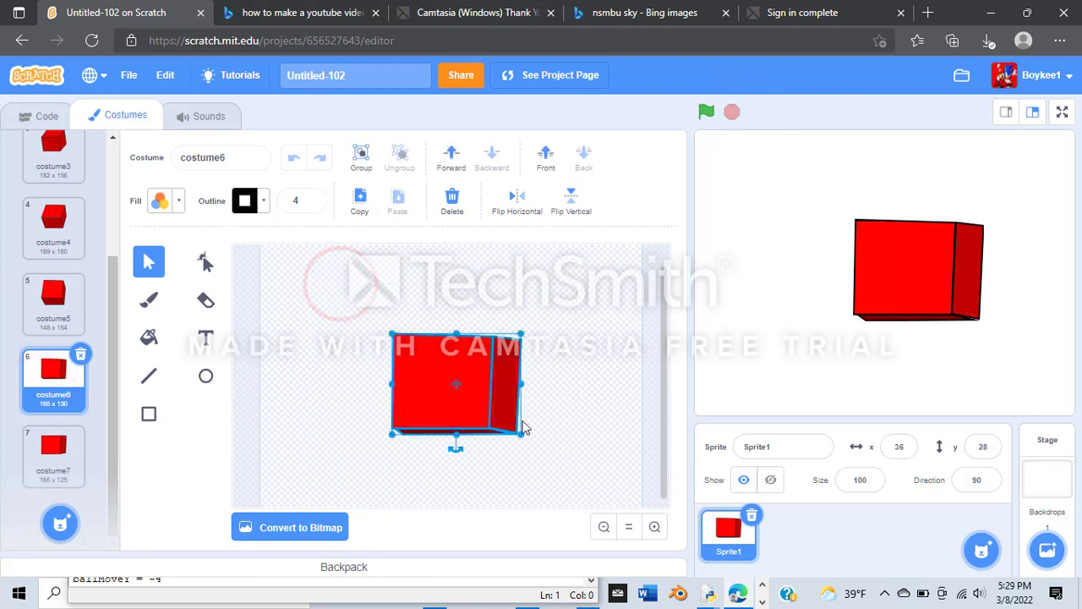
left_click_drag(495, 388, 493, 386)
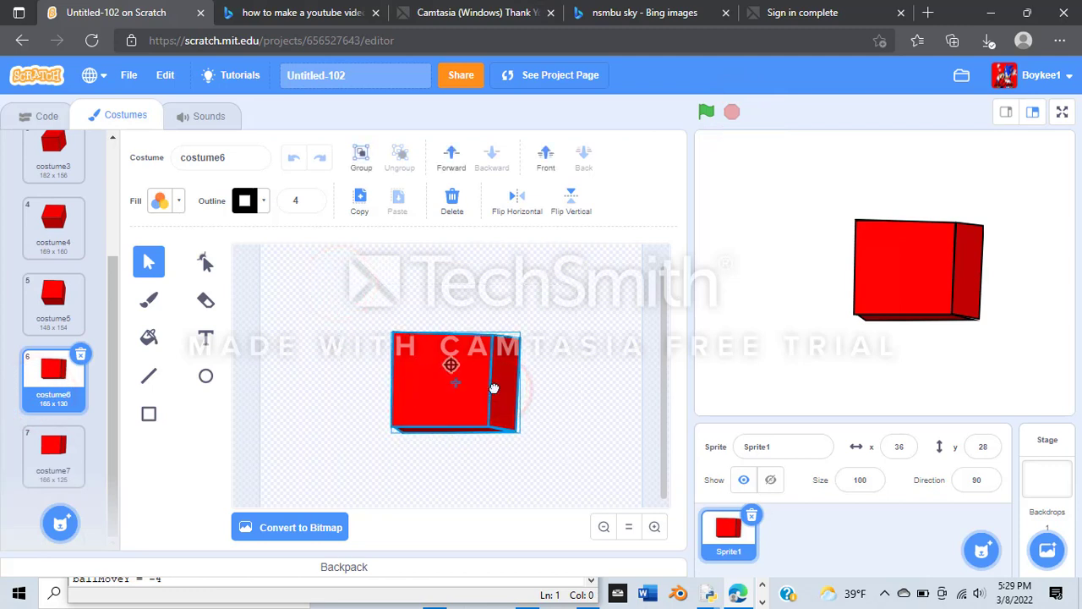
left_click(558, 342)
- Nudge the whole cube in costume7, and raise the front face's lower left corner slightly with the Reshape tool
left_click(30, 479)
left_click_drag(386, 309, 474, 387)
left_click(561, 350)
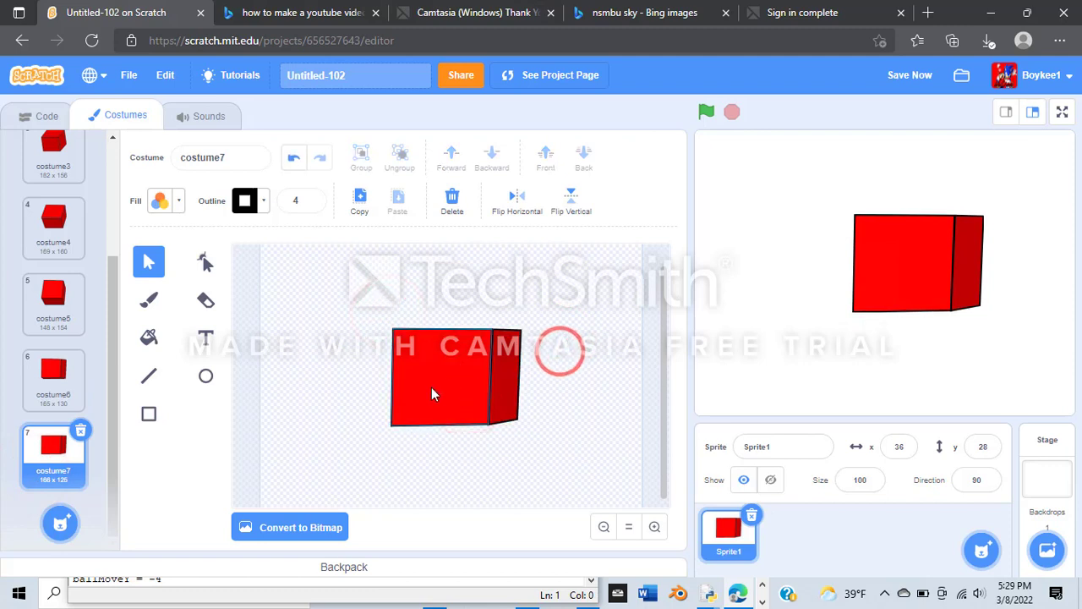
left_click(399, 425)
left_click(205, 299)
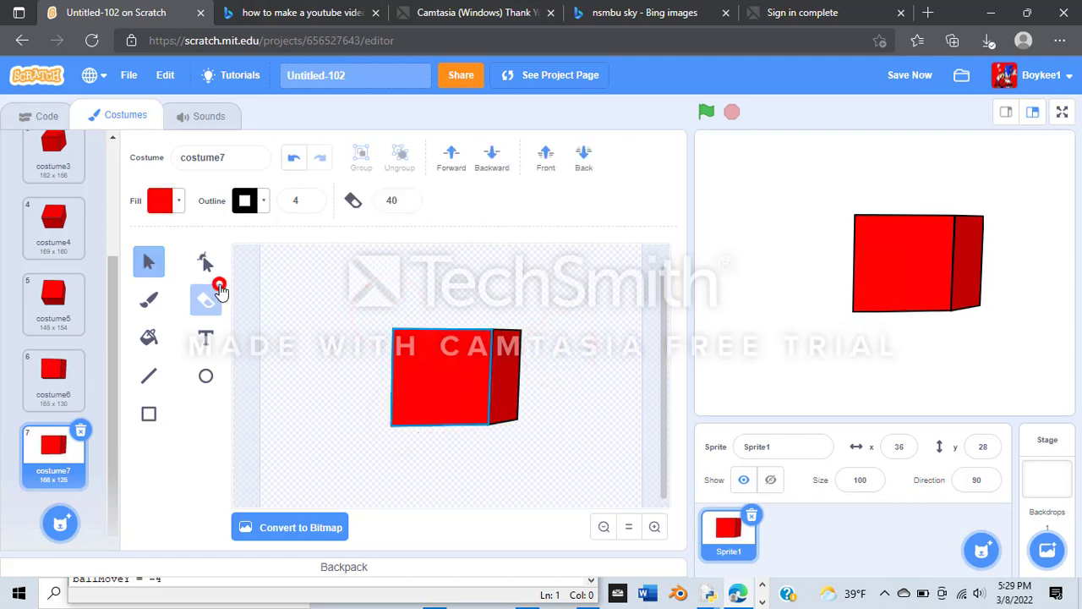
left_click(206, 262)
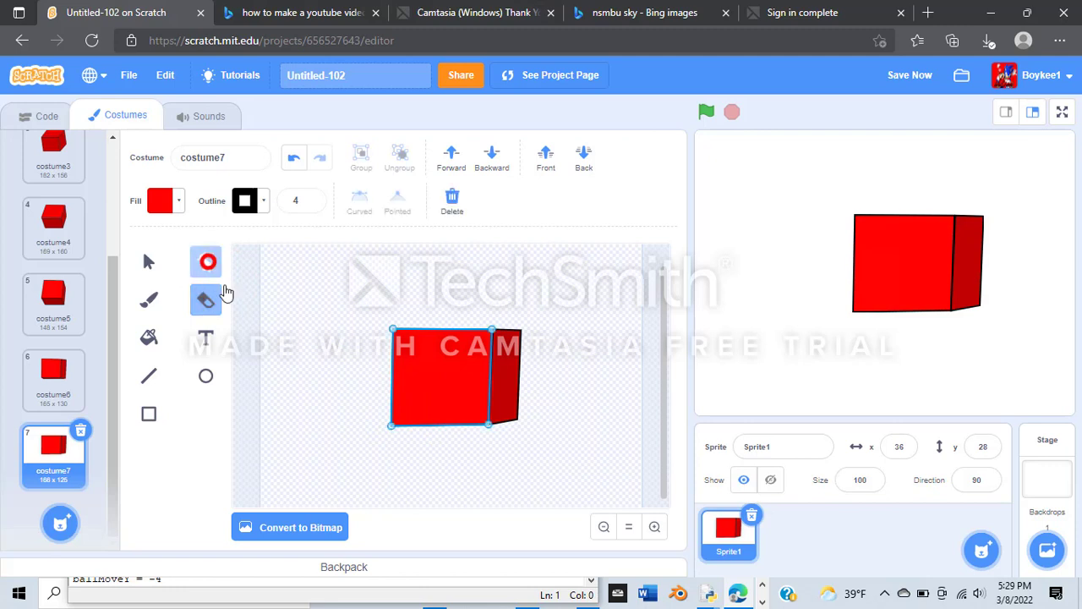
left_click(389, 422)
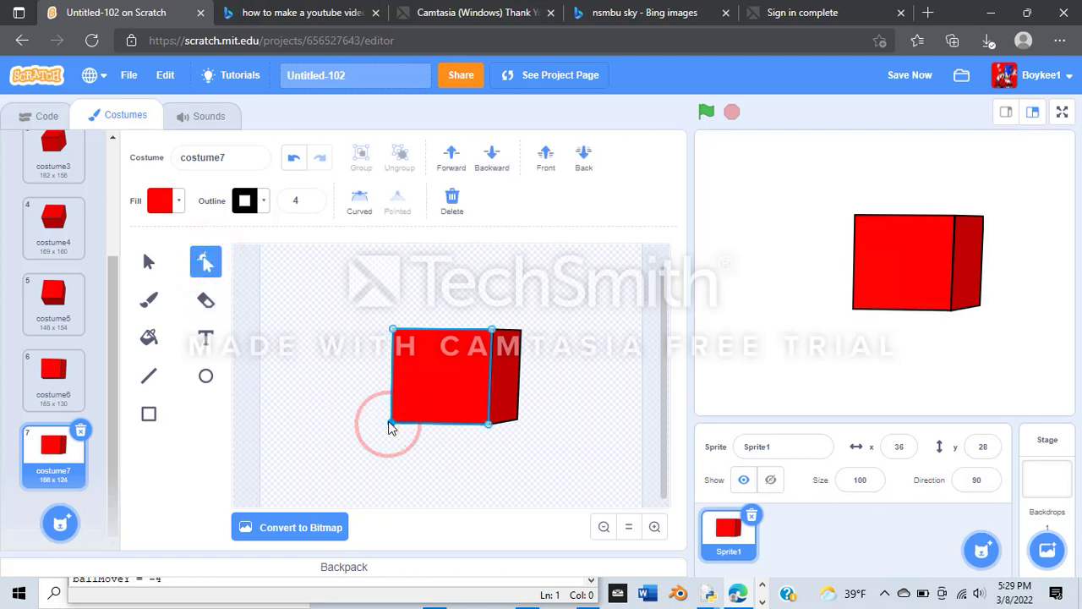
left_click(562, 303)
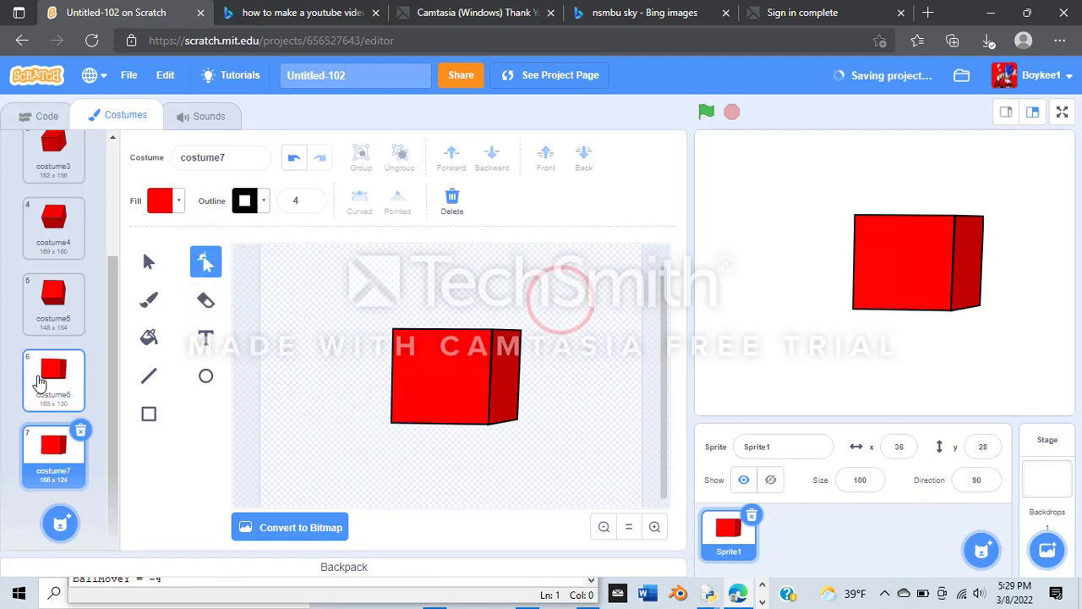
- Compare the cube's shape and position in costume1 and costume7
scroll(38, 279, "up", 3)
left_click(30, 199)
scroll(59, 355, "down", 3)
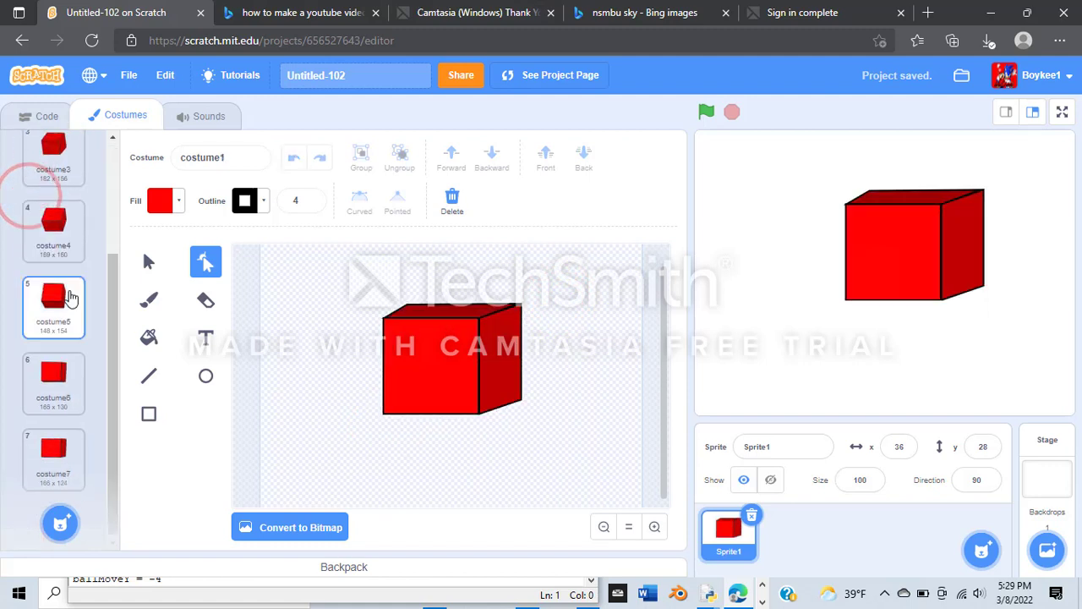
left_click(52, 434)
scroll(42, 406, "up", 3)
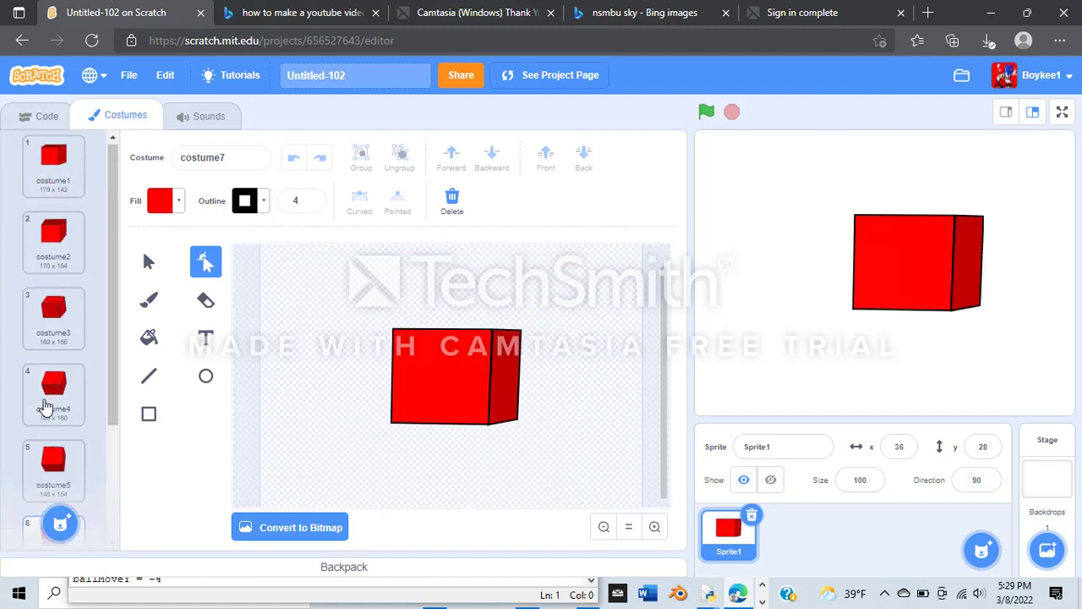
left_click(47, 190)
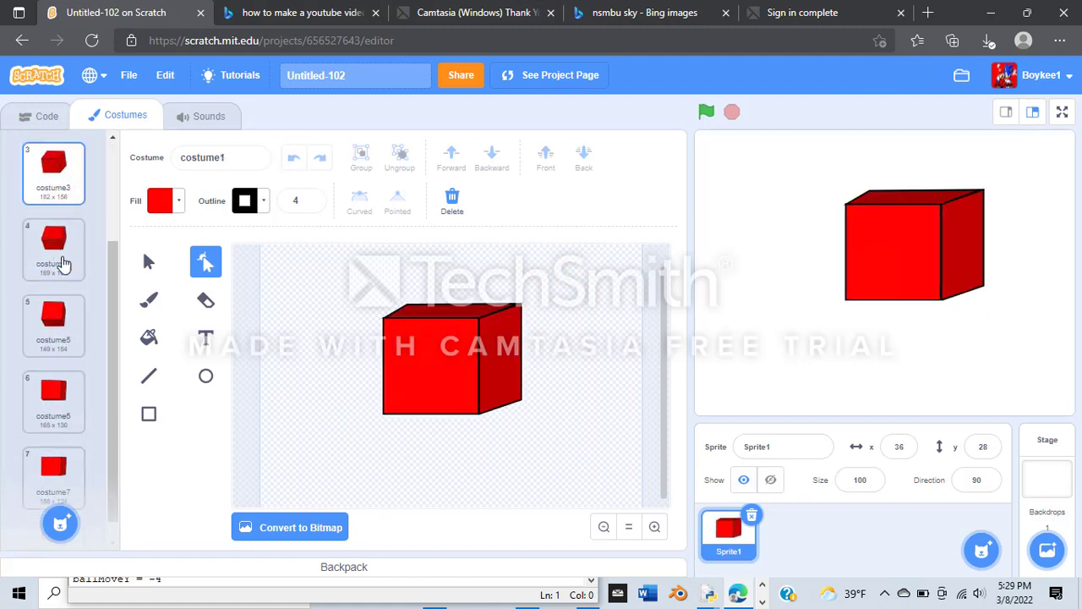
scroll(62, 265, "down", 3)
- Widen the side face in costume7 by moving its two outer corners slightly outward and up
left_click(65, 449)
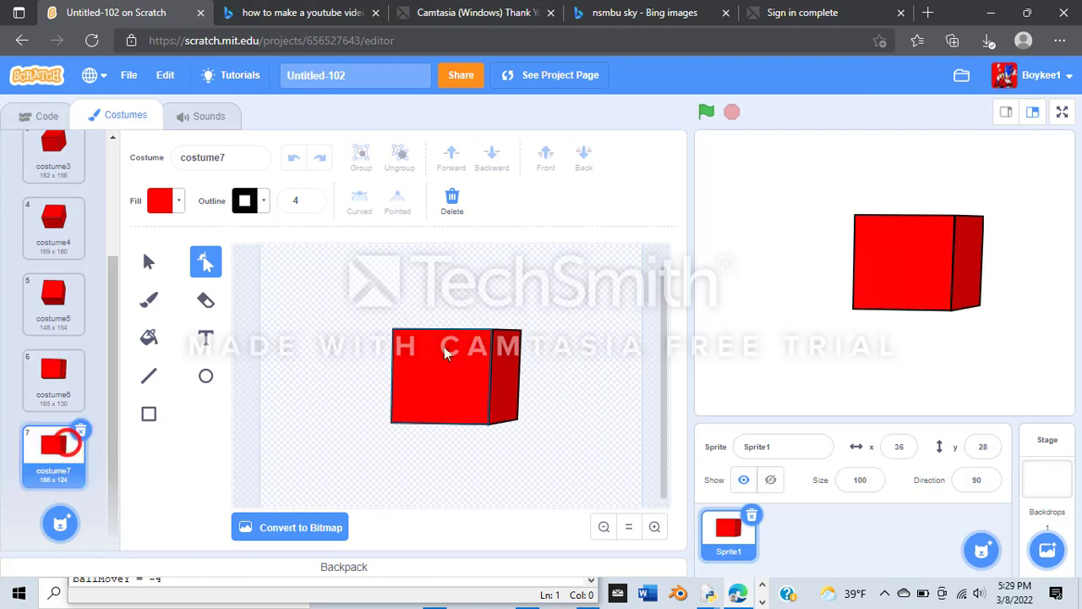
left_click(513, 356)
left_click_drag(520, 331, 524, 328)
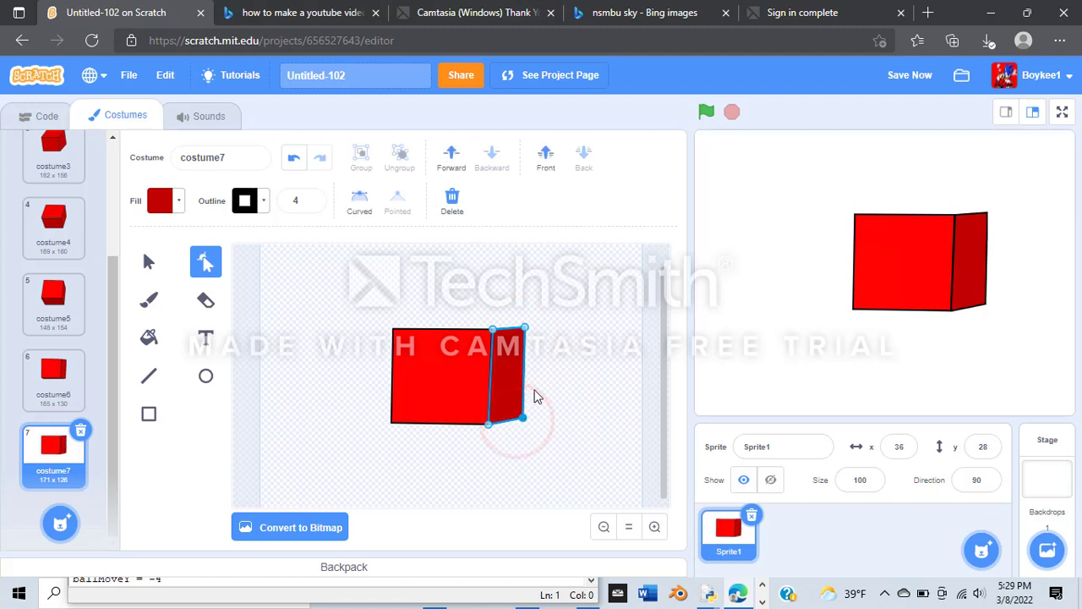
left_click(553, 364)
- Set the wait in the forever loop to .05 seconds and play the animation
left_click(23, 121)
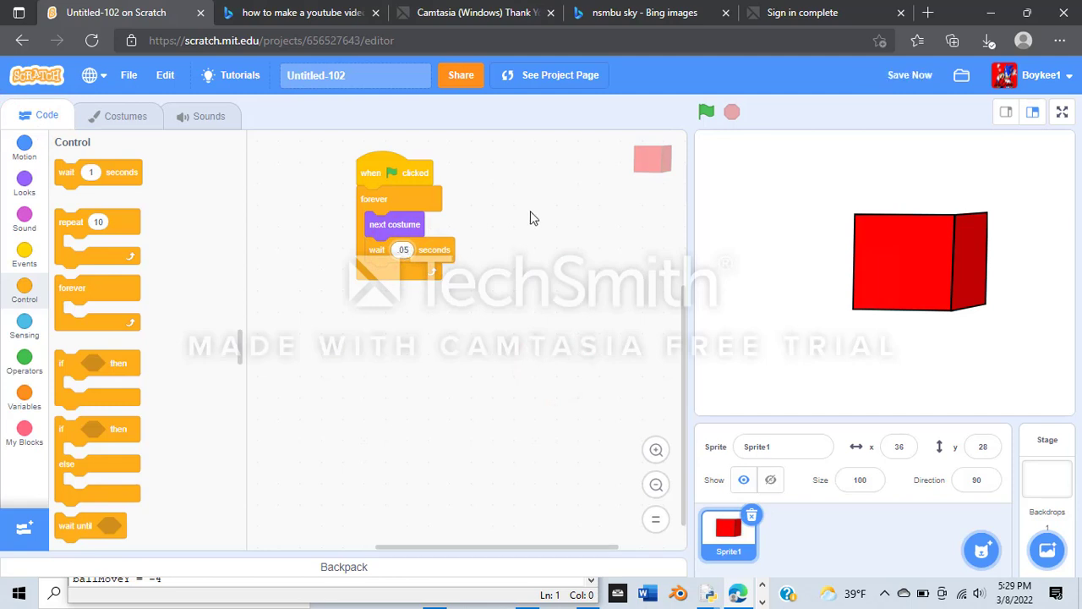
left_click(705, 119)
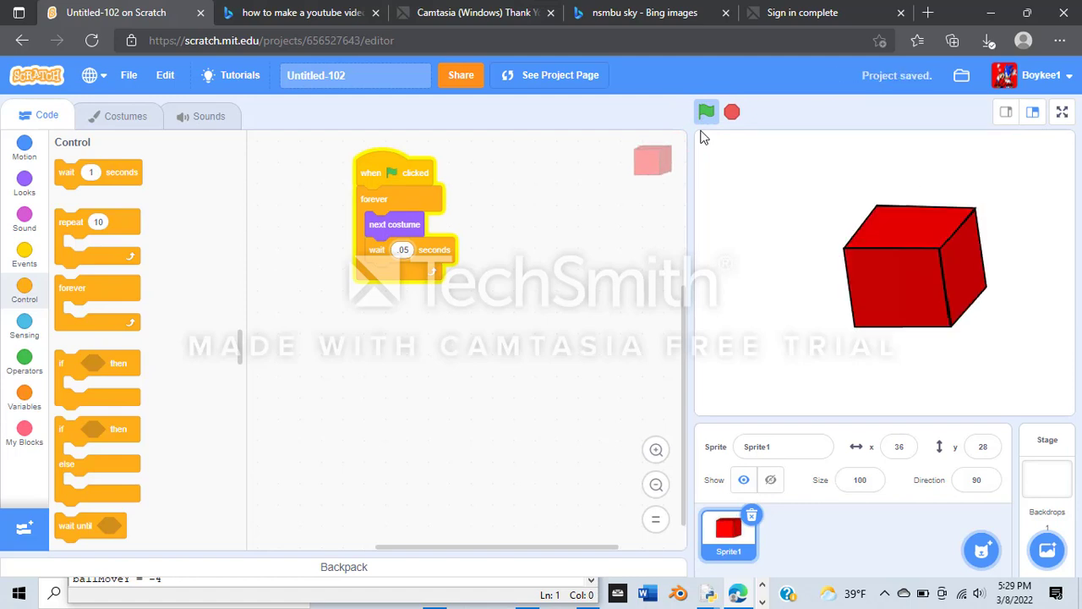
- Compare the cube in costume1 and costume2 by switching between them repeatedly
left_click(142, 128)
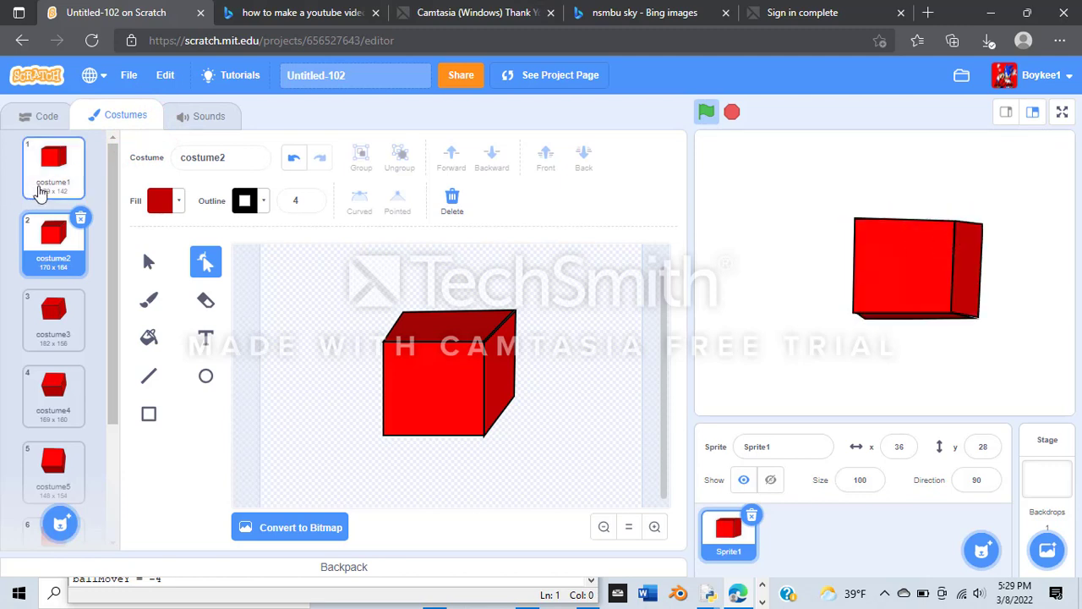
left_click(38, 190)
left_click(44, 240)
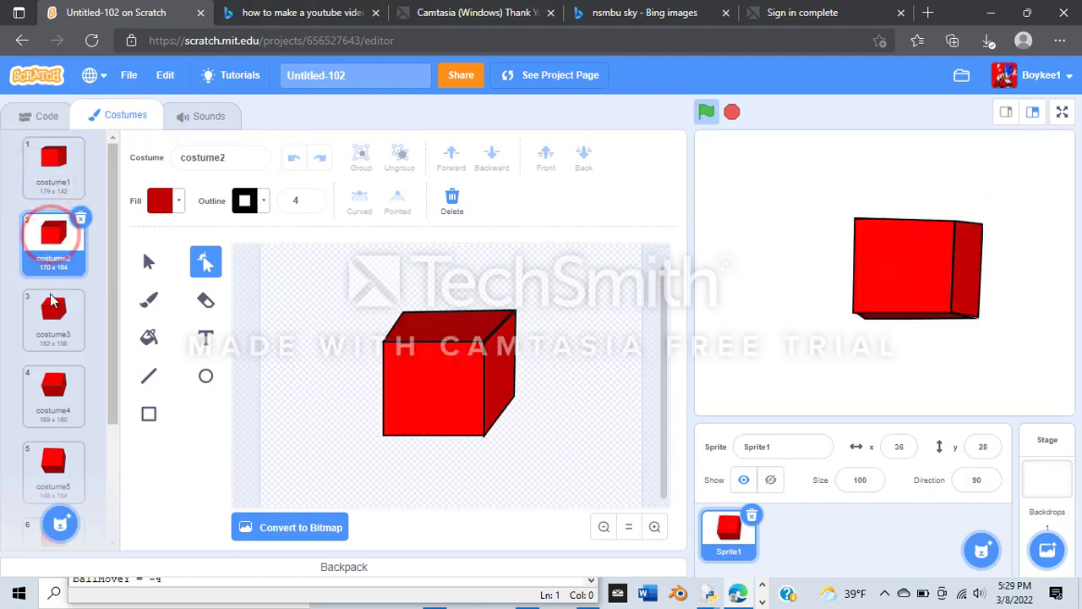
left_click(38, 196)
left_click(44, 244)
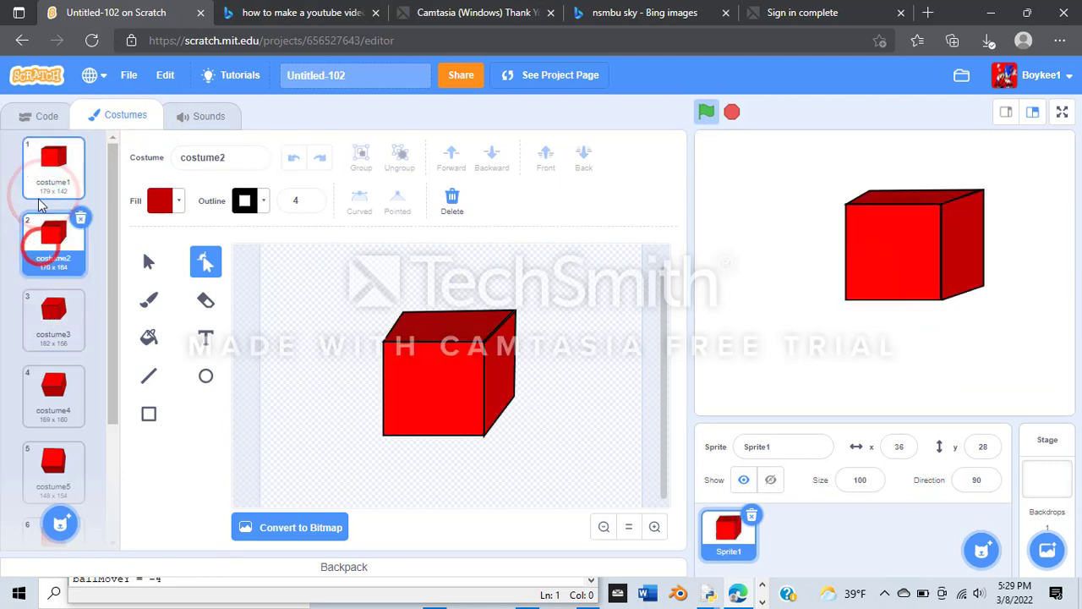
left_click(38, 196)
left_click(46, 246)
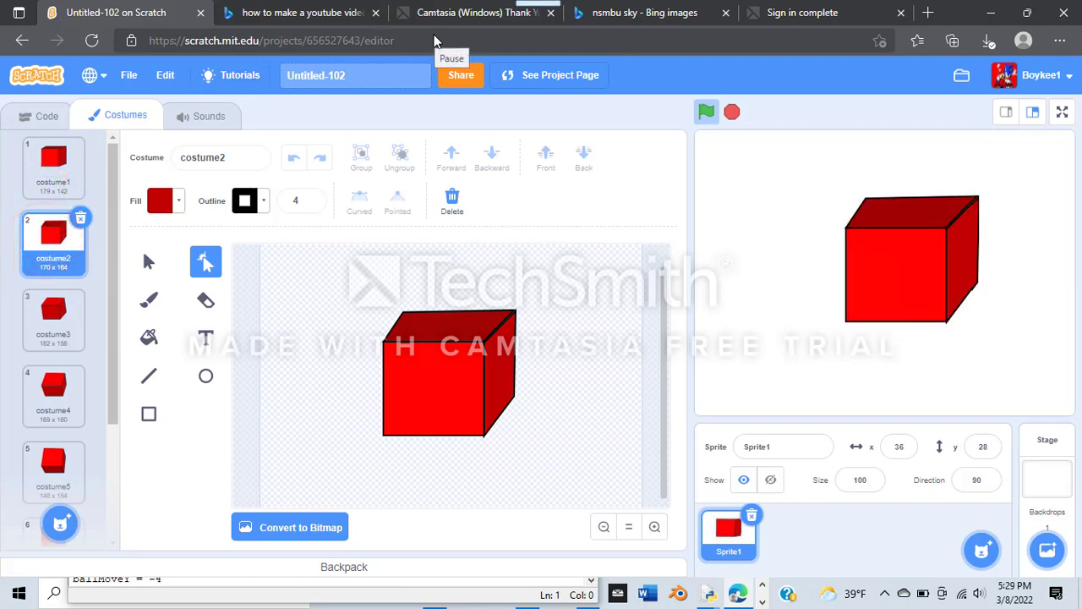
left_click(433, 38)
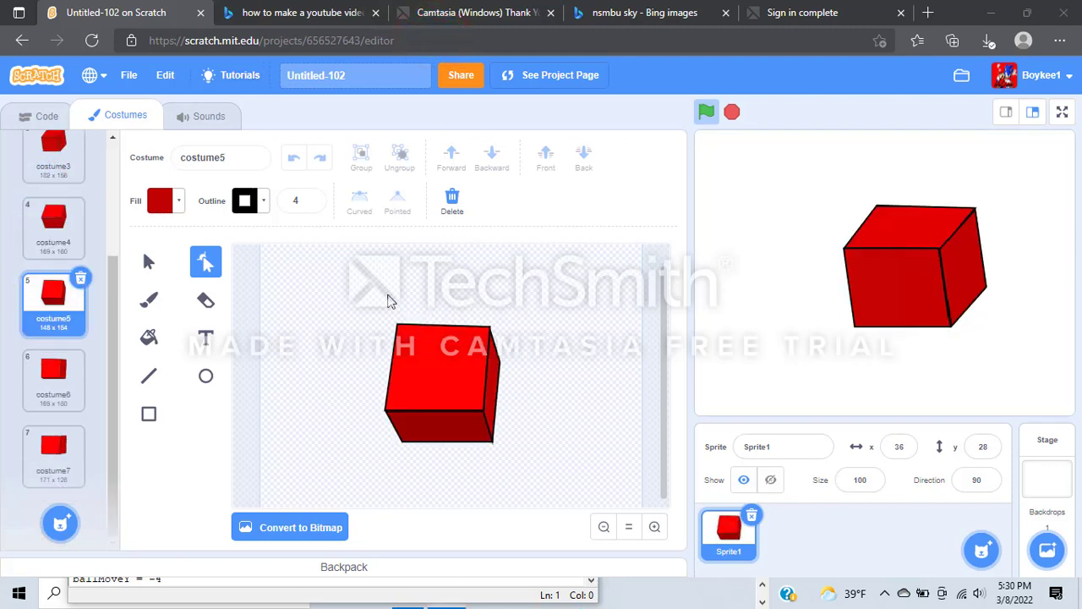
- Compare the cube across costume4, costume5 and costume6
left_click(48, 241)
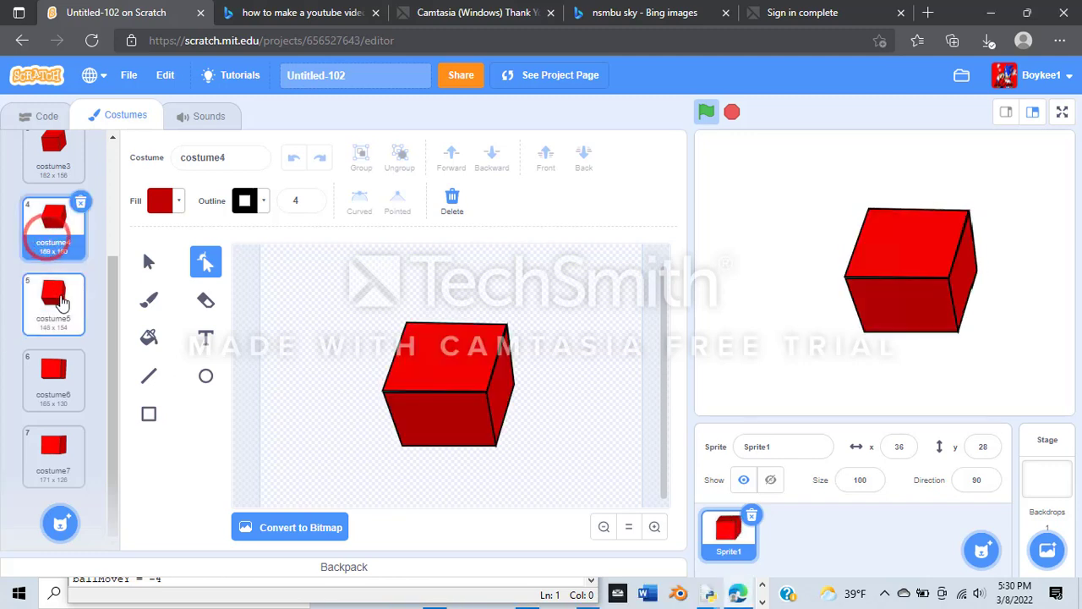
left_click(60, 297)
left_click(54, 372)
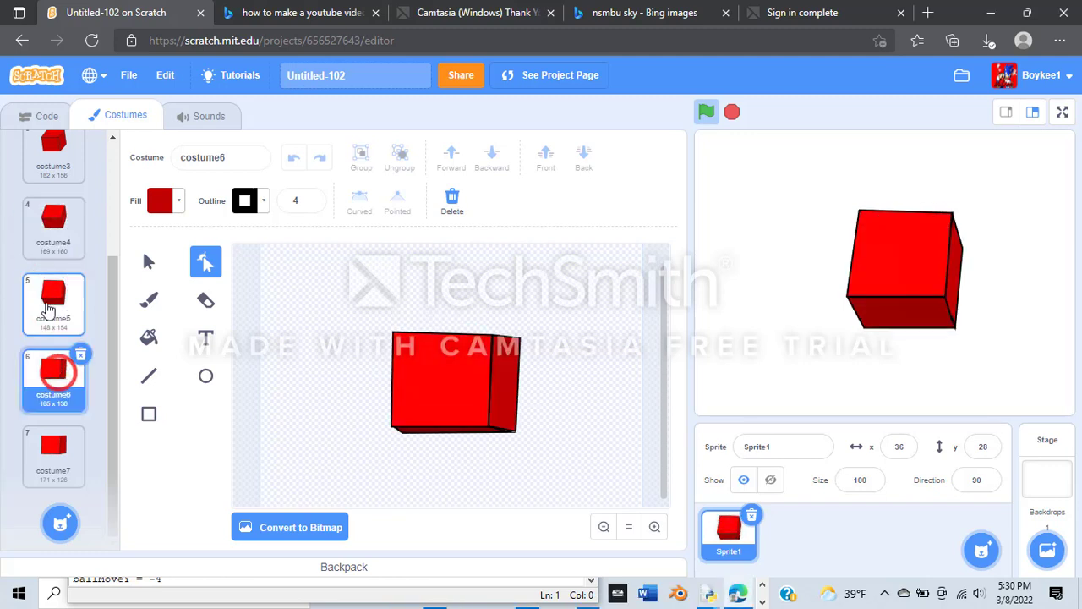
left_click(47, 241)
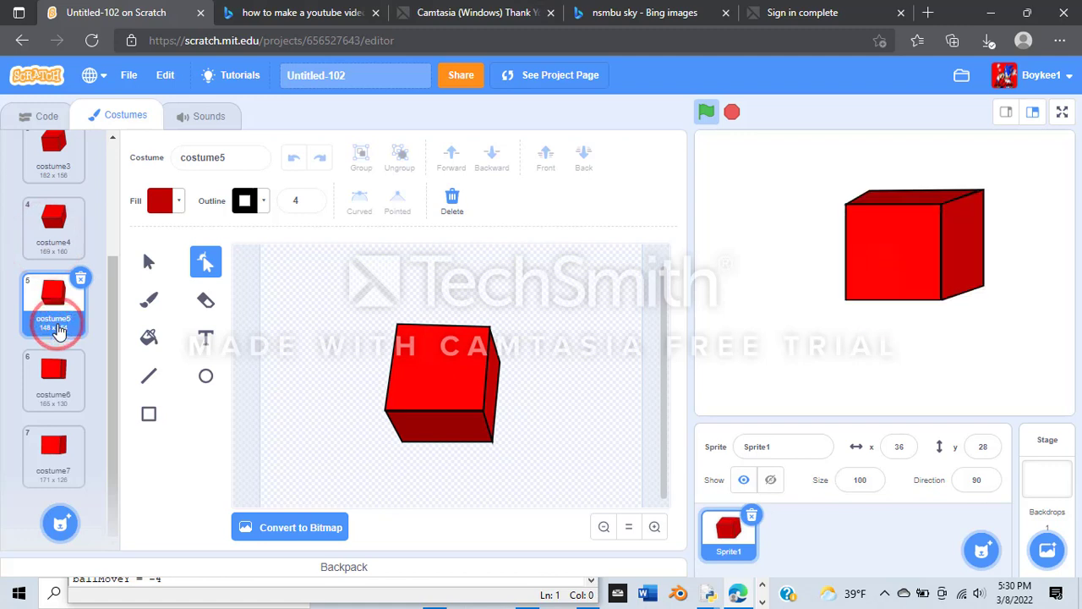
- Narrow the side face in costume6 by moving its upper outer corner down and inward and its lower outer corner slightly inward
left_click(58, 366)
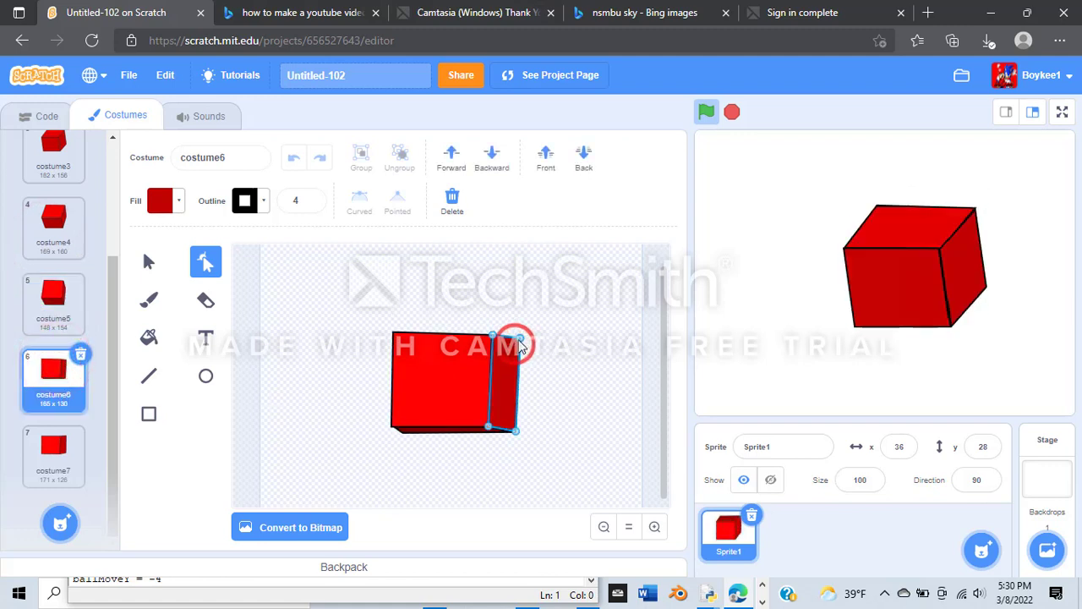
left_click(517, 340)
left_click_drag(518, 355, 513, 354)
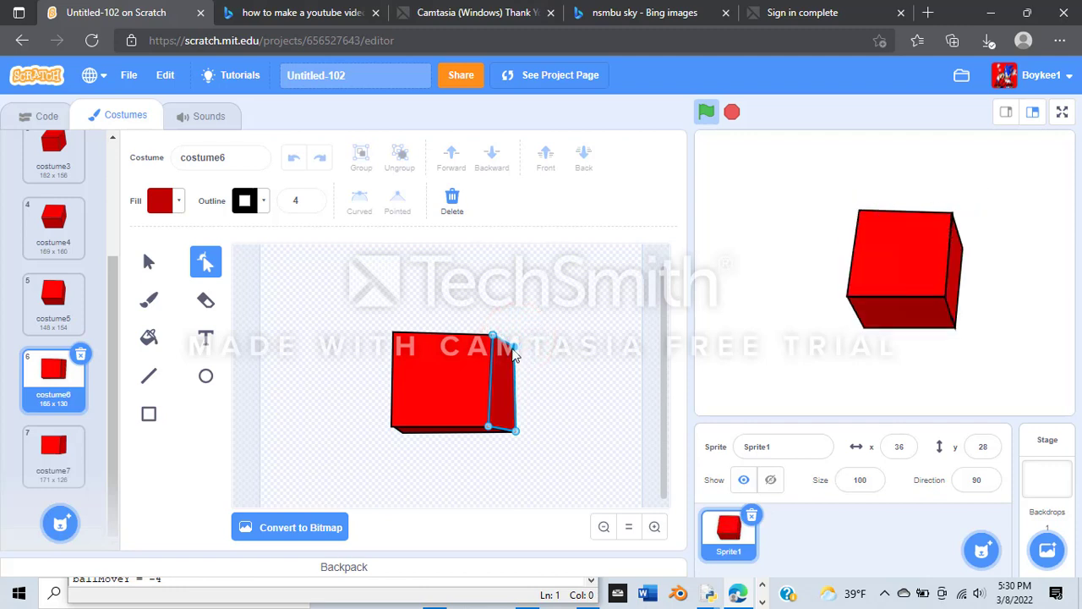
left_click_drag(514, 434, 536, 411)
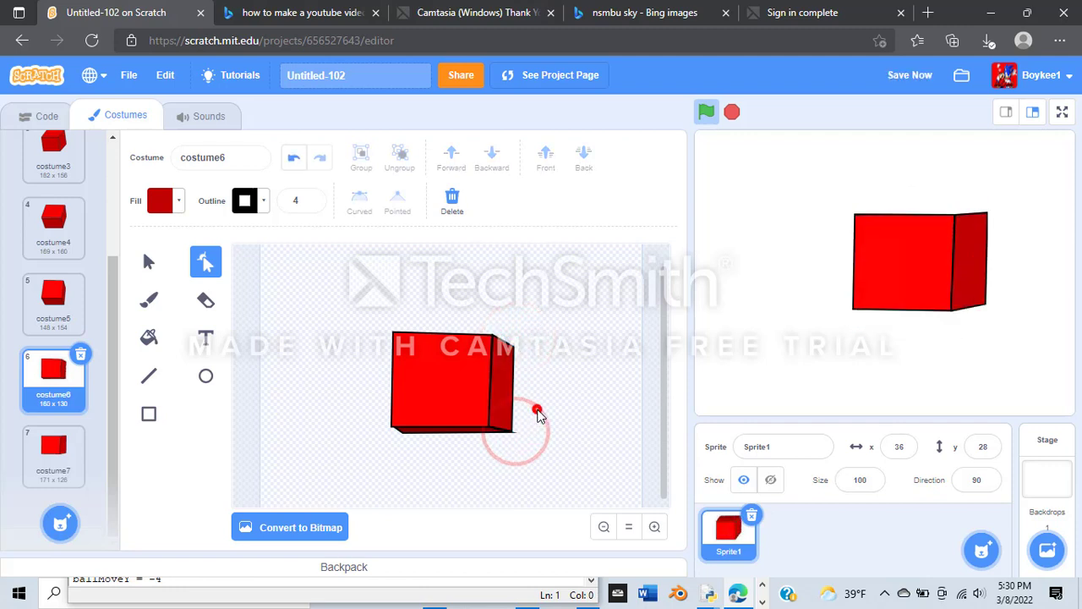
- Align the lower outer corner of costume6's bottom face with the outer lower corner of the side face
left_click(503, 435)
left_click(501, 437)
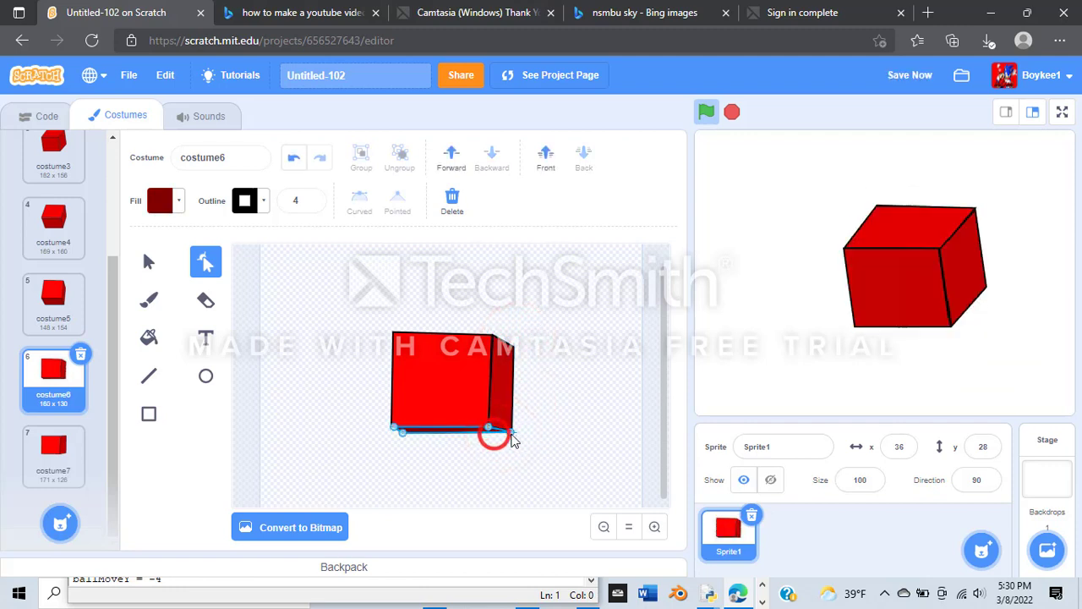
left_click_drag(511, 436, 513, 434)
left_click(521, 420)
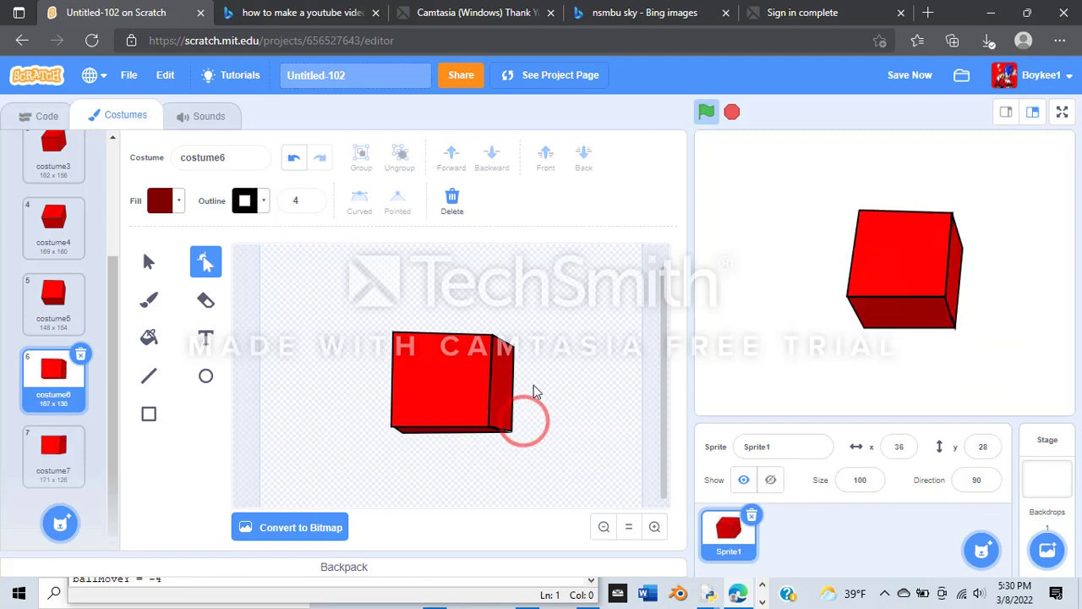
left_click(472, 435)
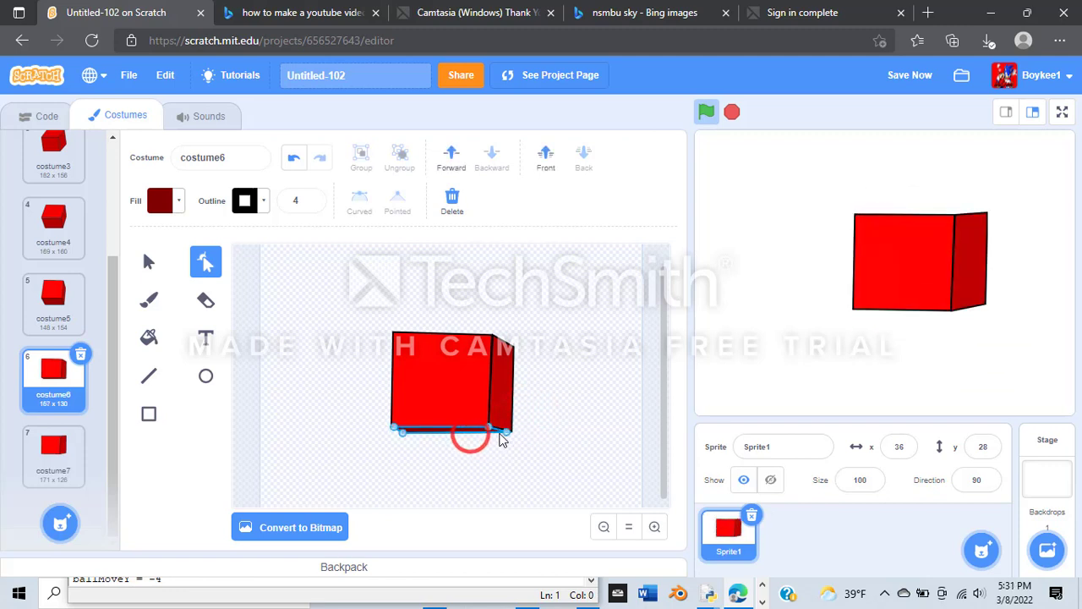
left_click_drag(507, 438, 511, 435)
left_click(558, 404)
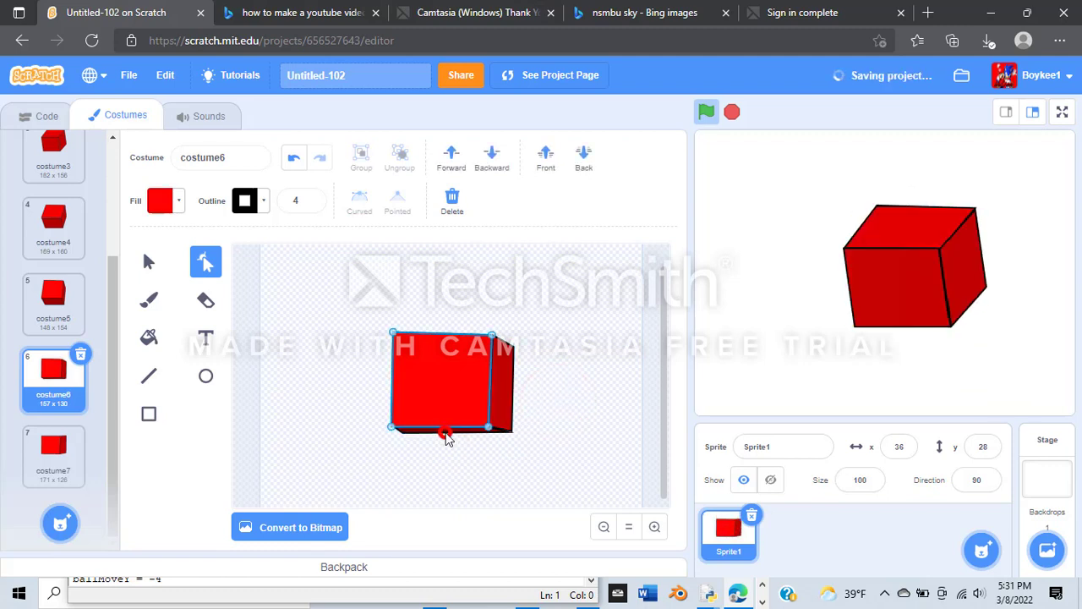
- Align the other end of costume6's bottom face with the front face's lower corner farthest from the side face
left_click(441, 434)
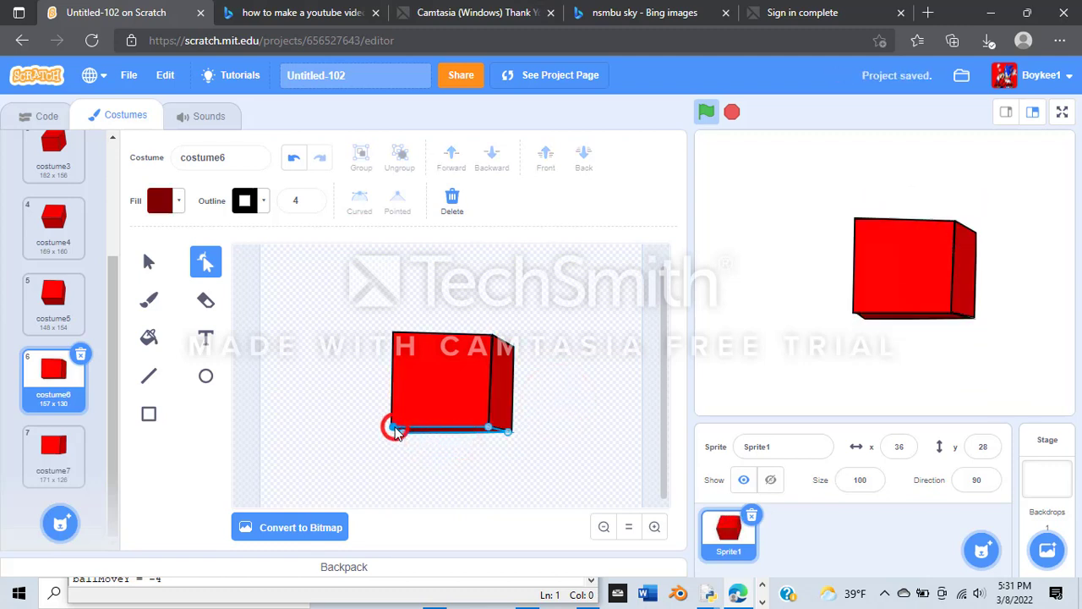
left_click_drag(395, 429, 398, 431)
left_click(566, 407)
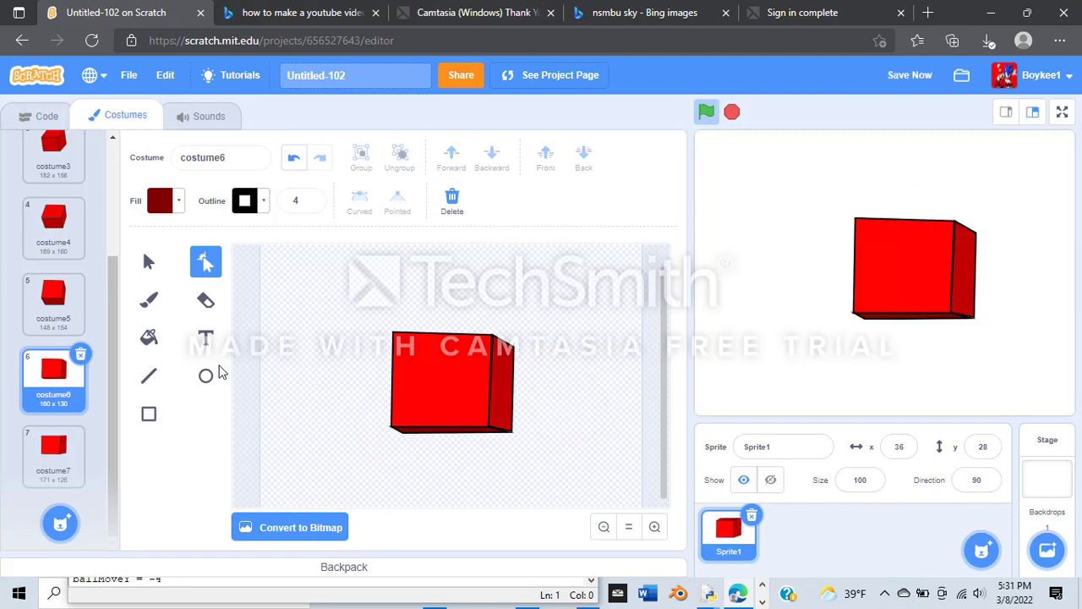
- Stop the animation and move the outer corner of costume4's side face slightly outward and down
scroll(77, 461, "up", 2)
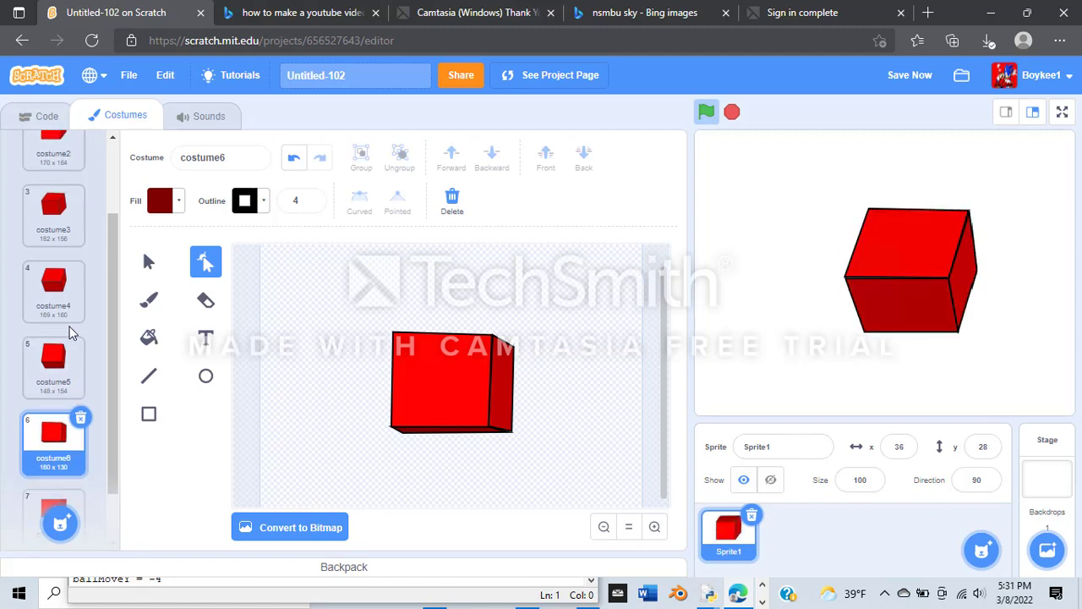
left_click(69, 318)
left_click(512, 411)
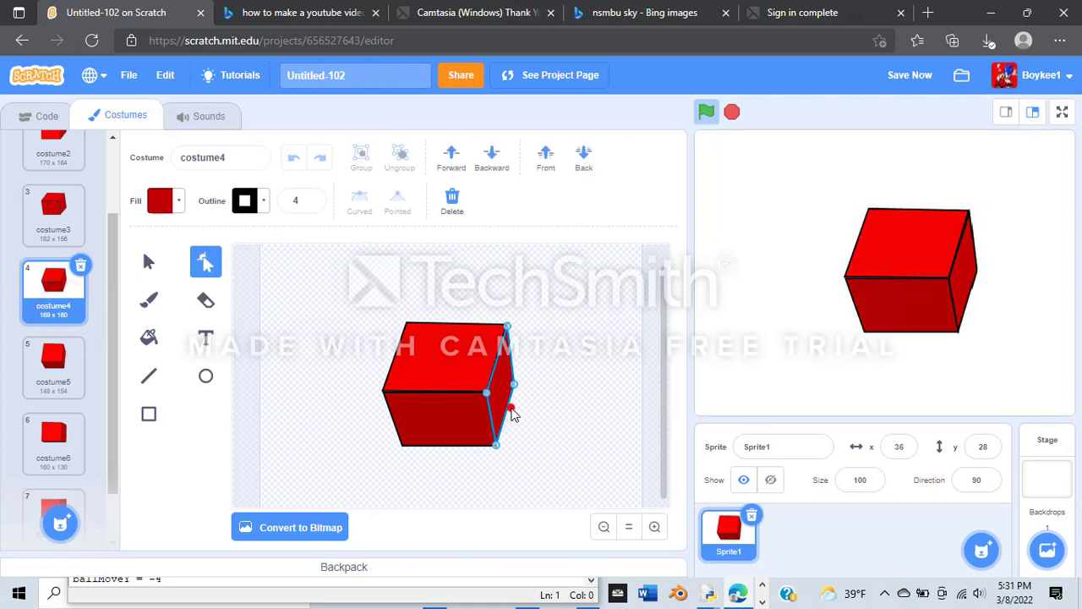
left_click_drag(505, 385, 518, 387)
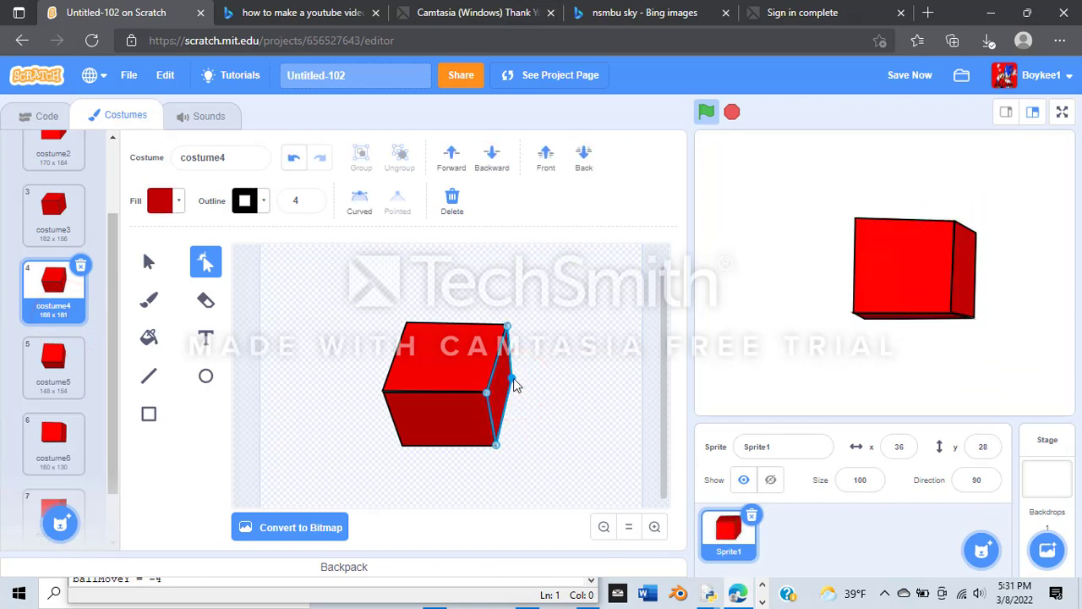
left_click(517, 379)
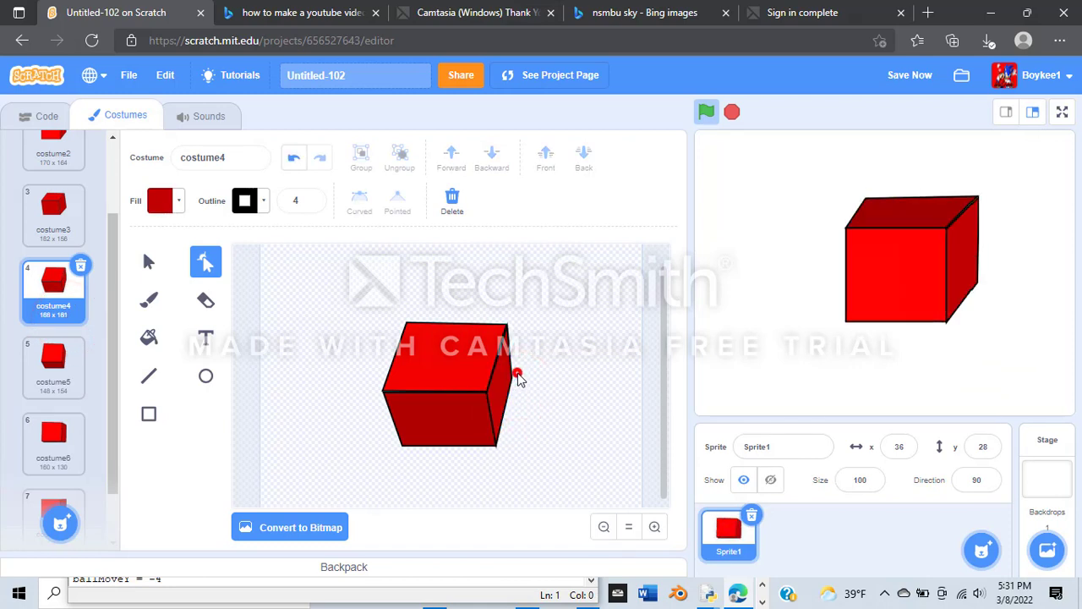
left_click(732, 112)
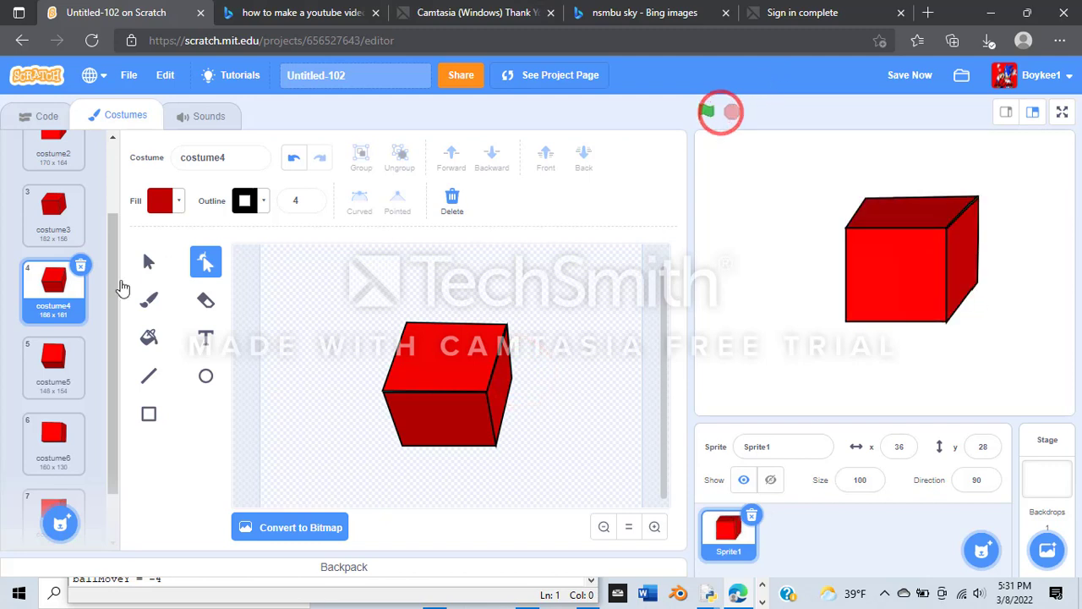
left_click(53, 287)
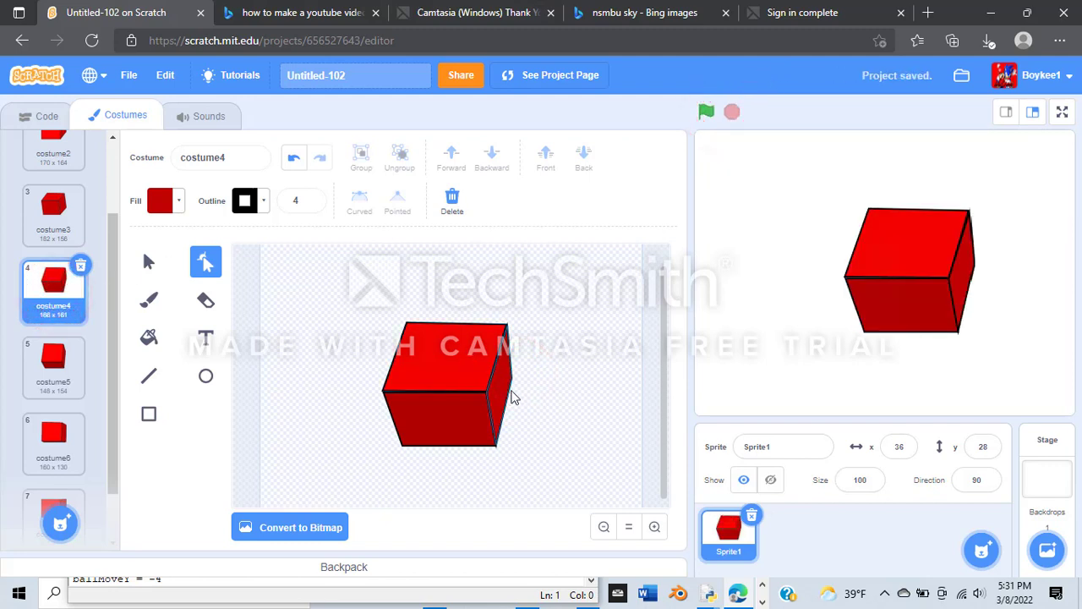
left_click(511, 389)
left_click_drag(511, 406, 507, 399)
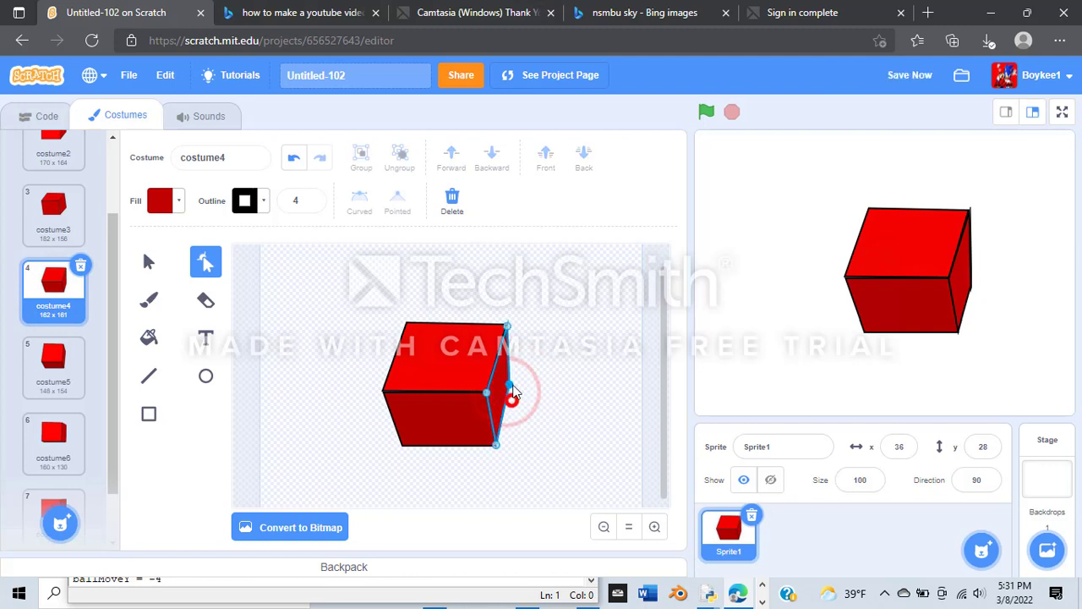
left_click(520, 388)
left_click_drag(519, 396, 516, 399)
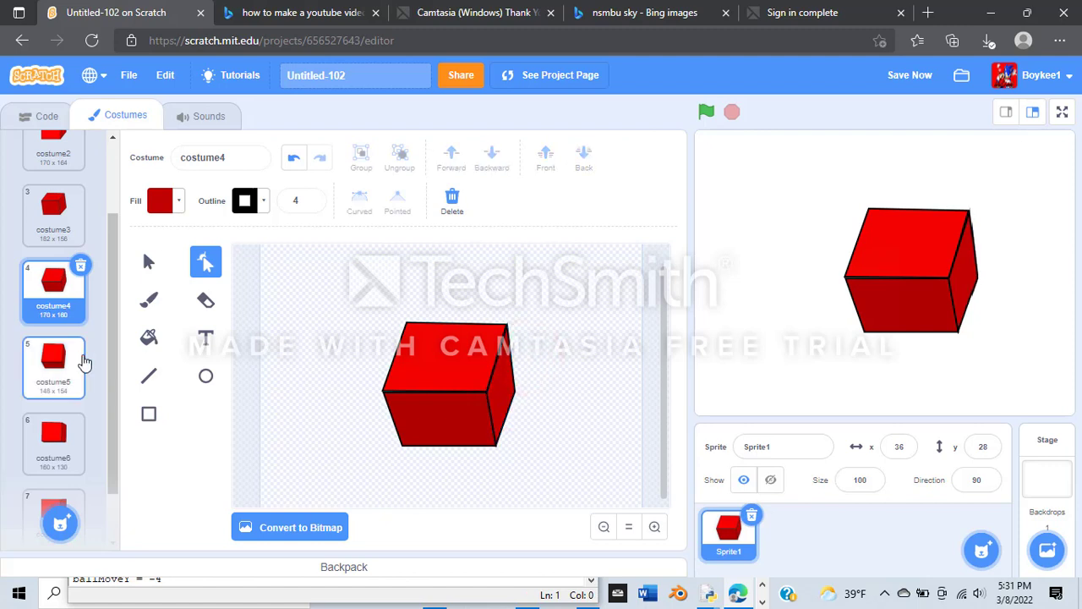
- Widen costume5's side face by moving its outer corners outward, and match the bottom face's lower corner to it
left_click(78, 359)
left_click(65, 302)
left_click(76, 382)
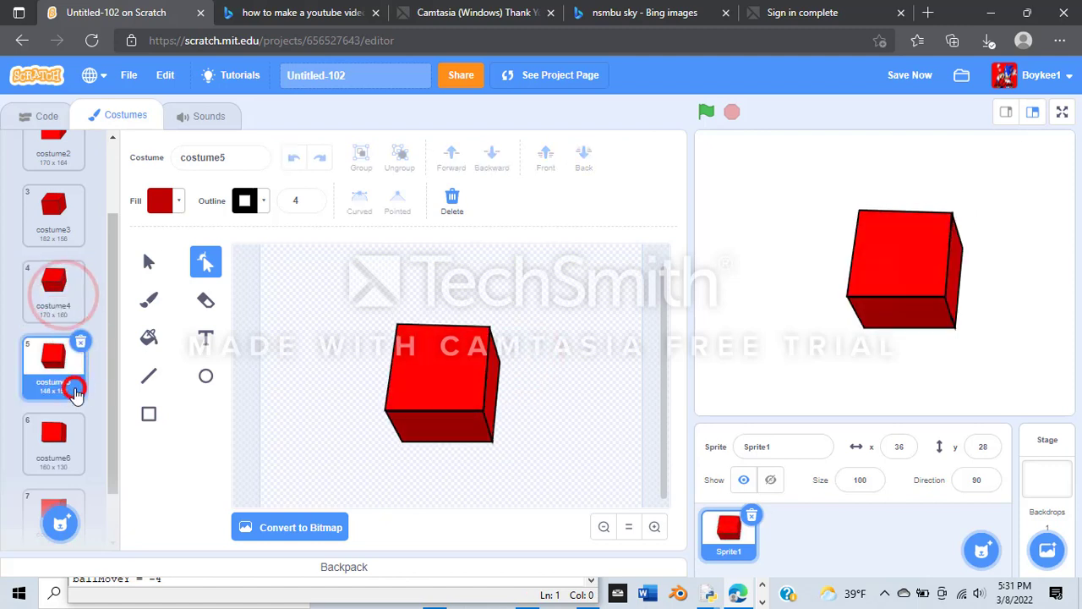
left_click(501, 370)
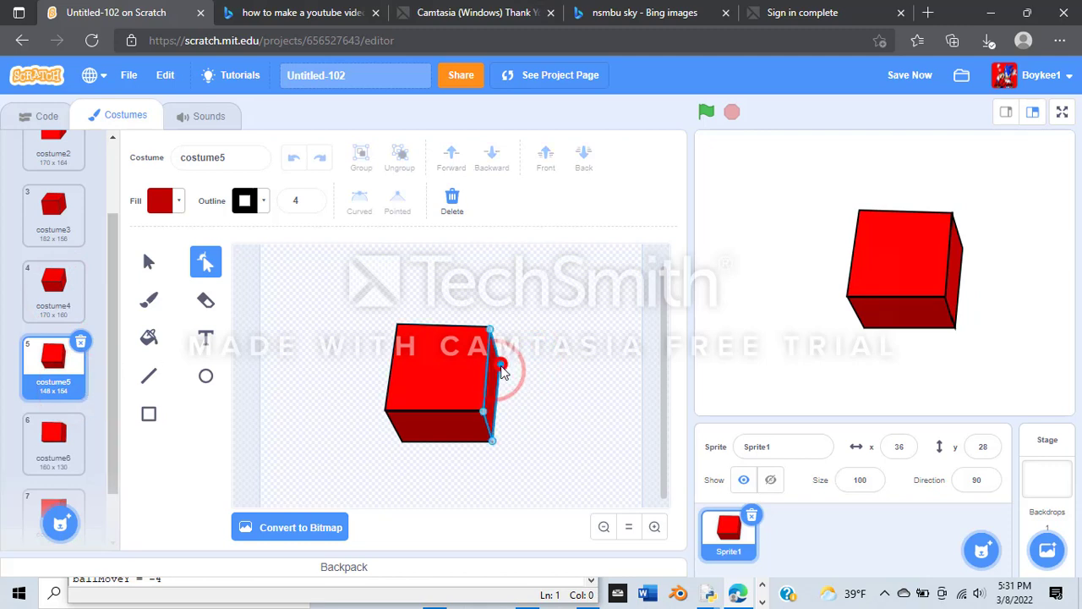
left_click(508, 347)
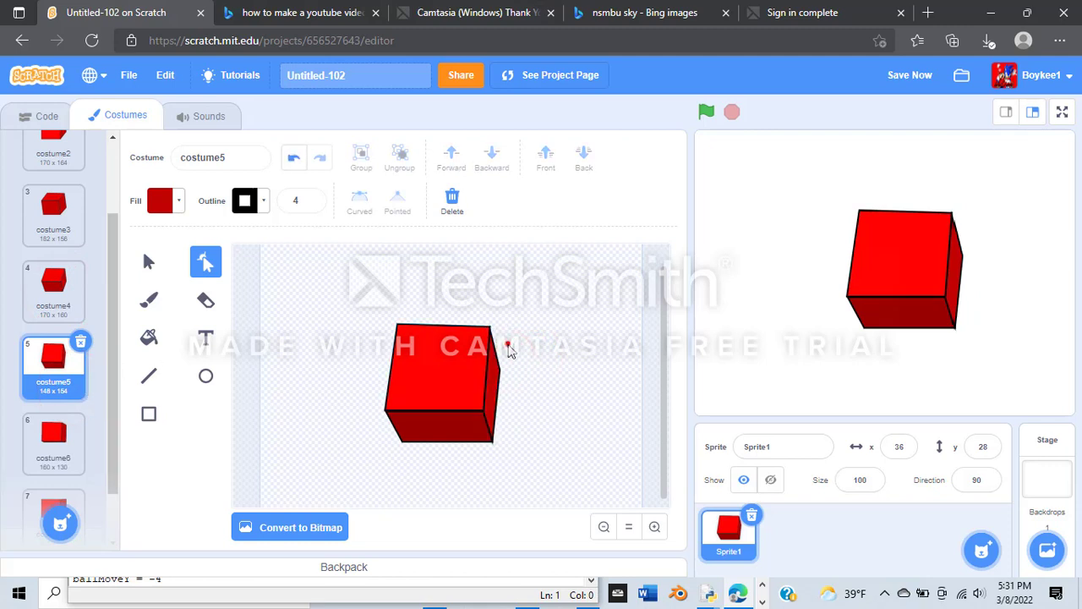
left_click(502, 383)
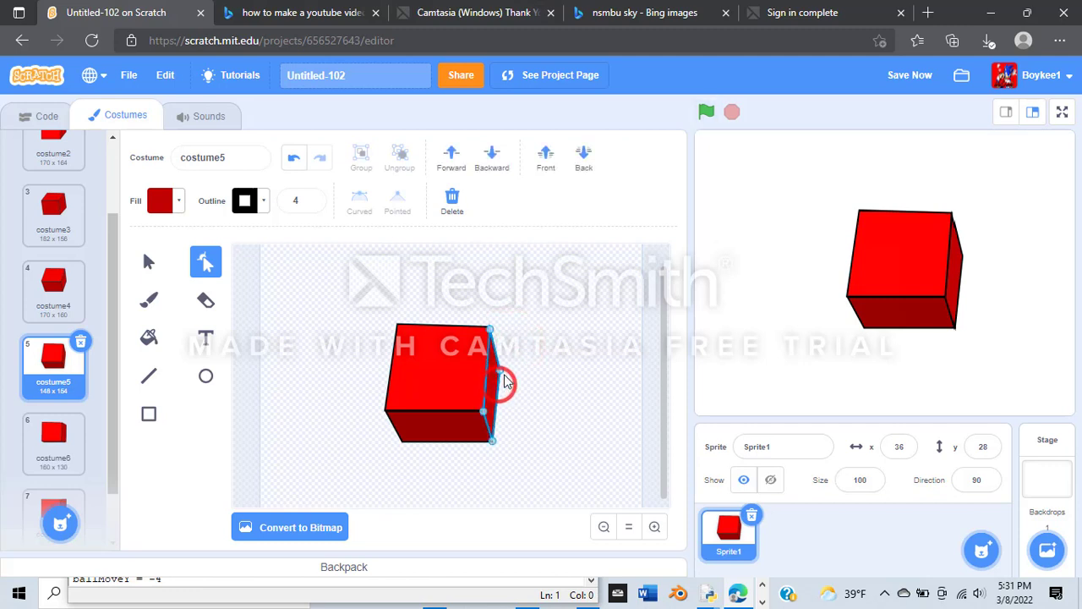
left_click_drag(502, 375, 505, 370)
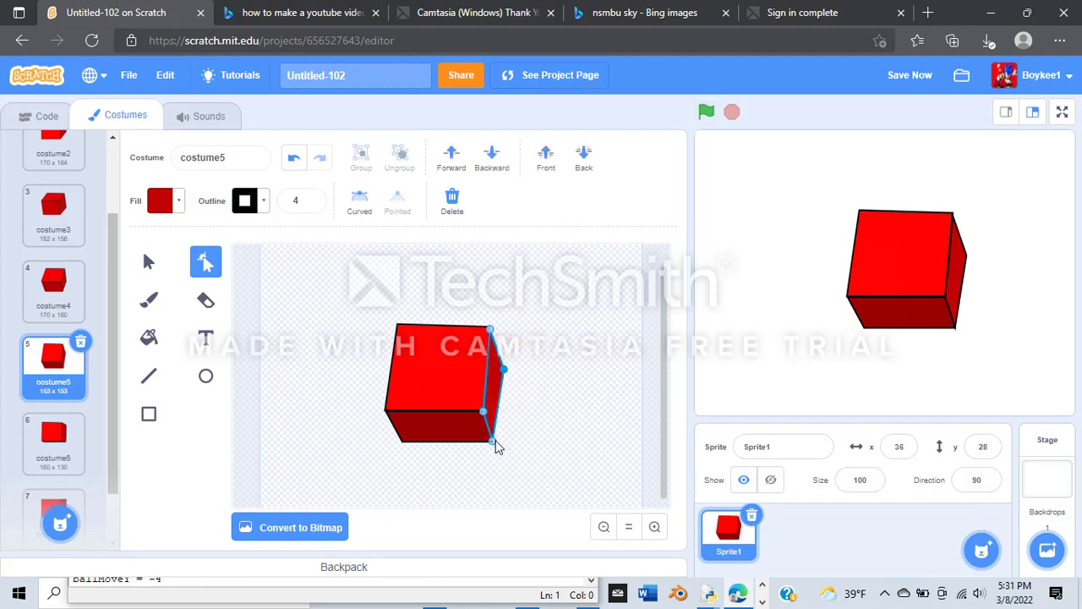
left_click(481, 437)
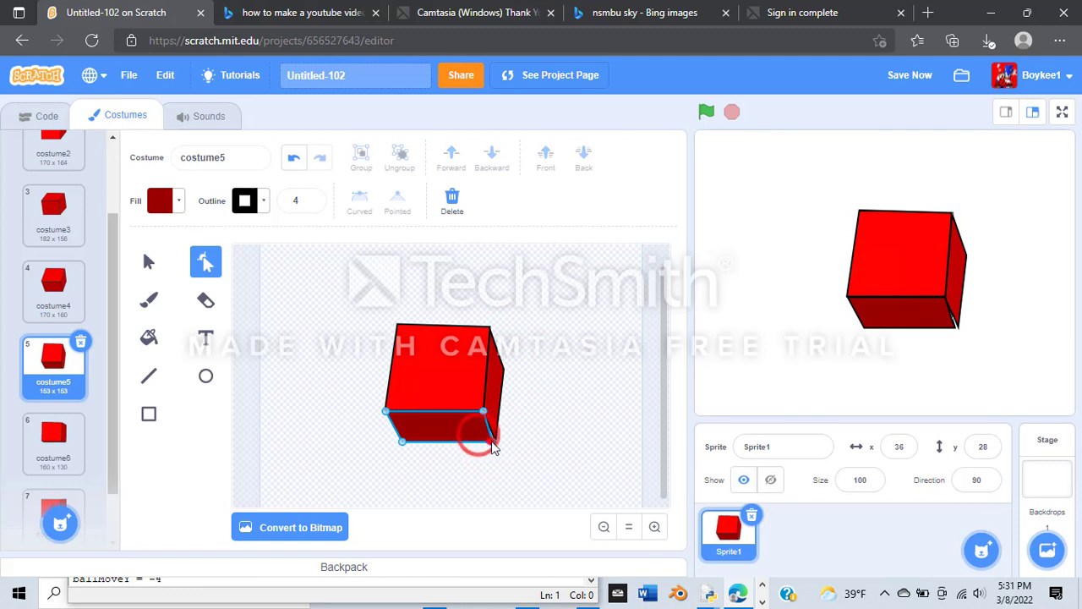
left_click(514, 423)
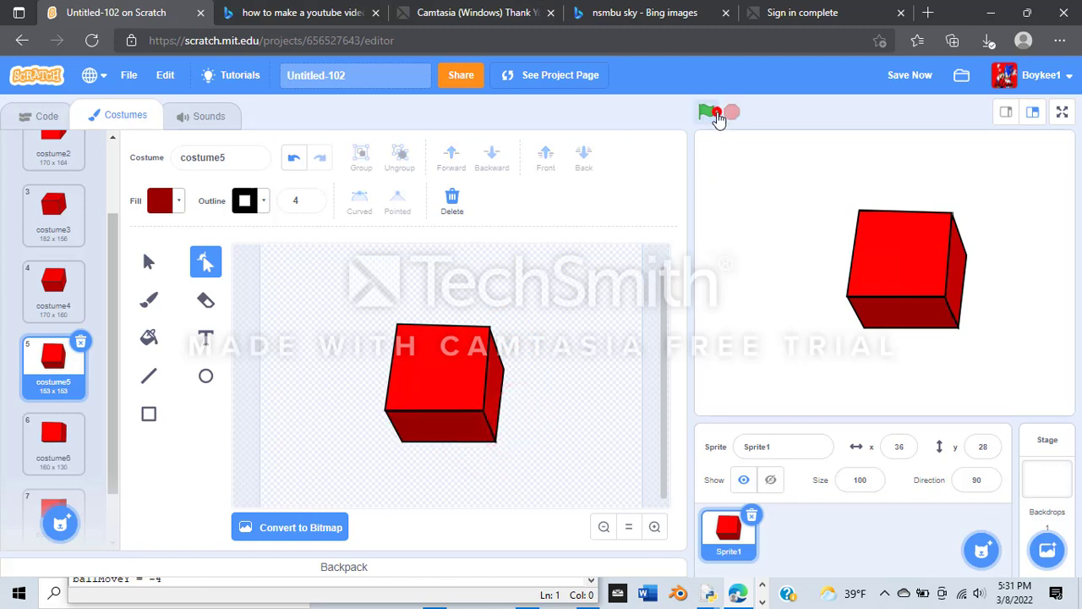
- Play the animation to check the cube's rotation and compare costume2 with costume3
left_click(709, 112)
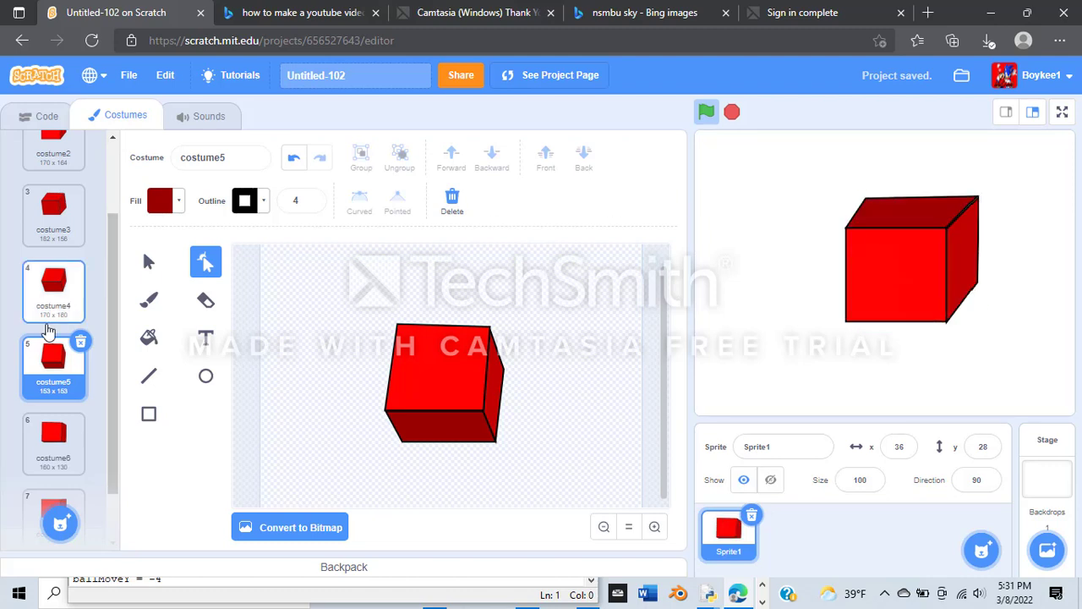
scroll(48, 338, "up", 1)
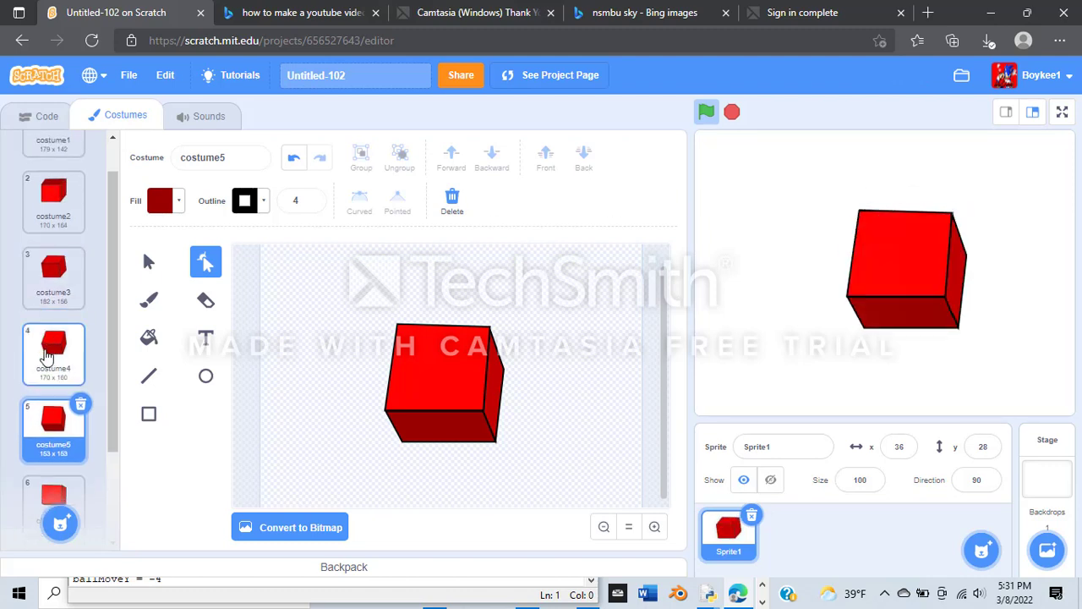
left_click(30, 283)
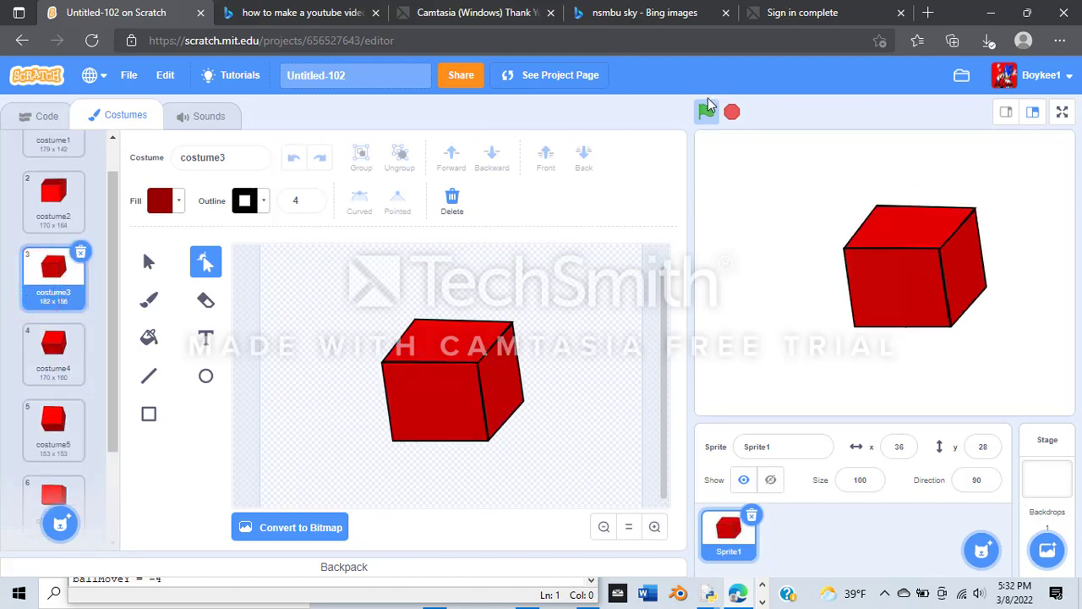
left_click(731, 111)
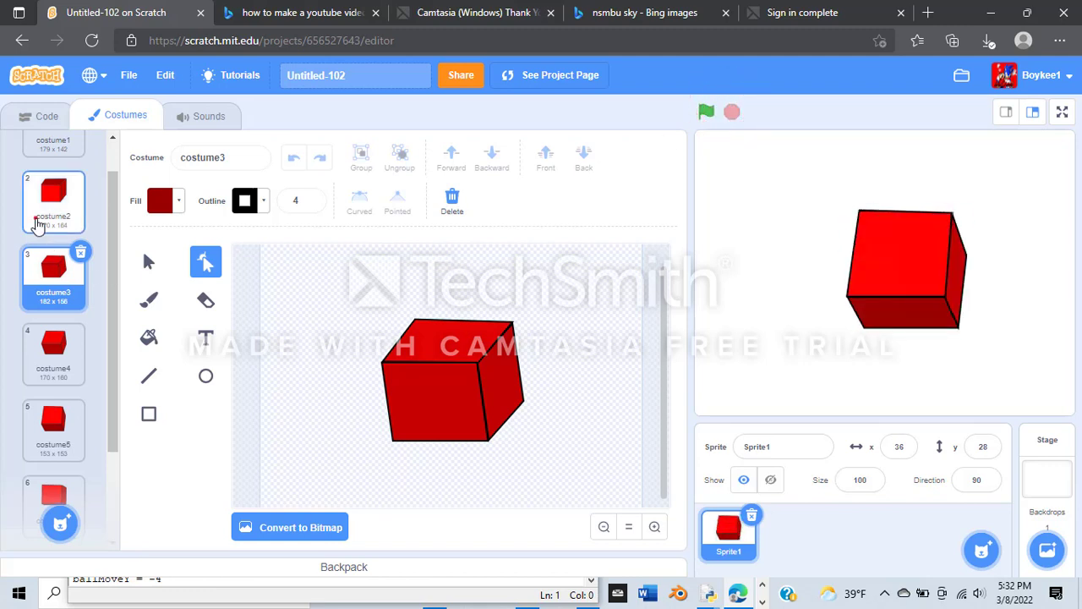
left_click(36, 222)
left_click(53, 271)
left_click(68, 205)
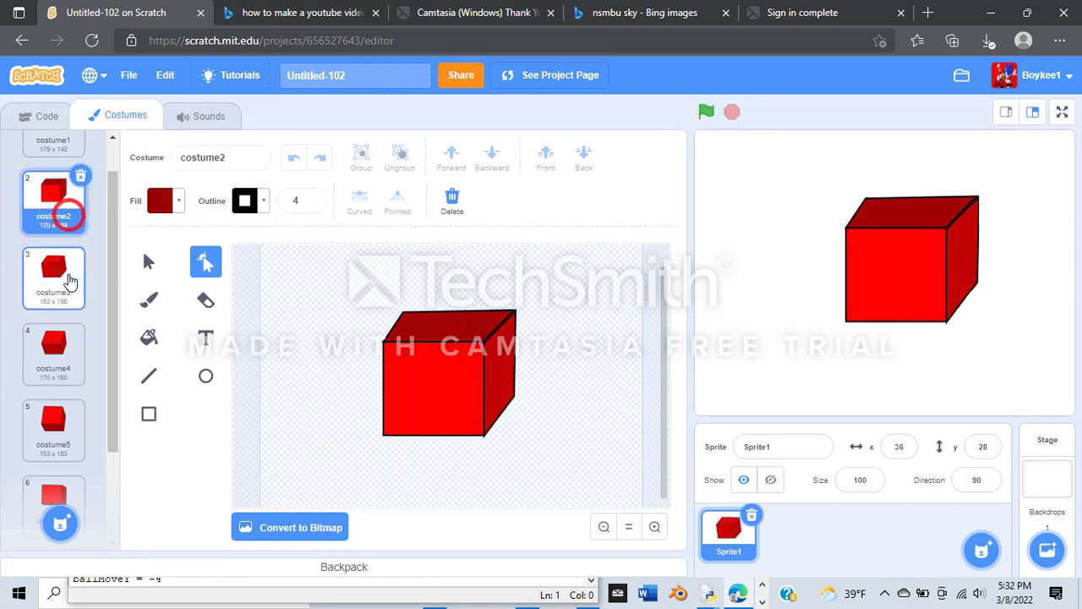
left_click(69, 281)
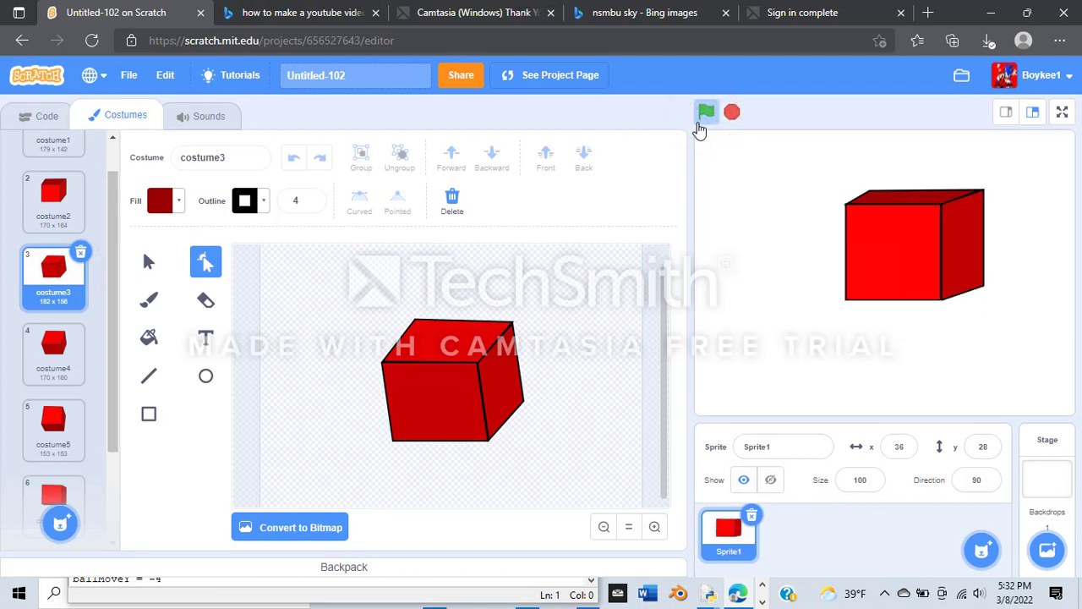
left_click(731, 111)
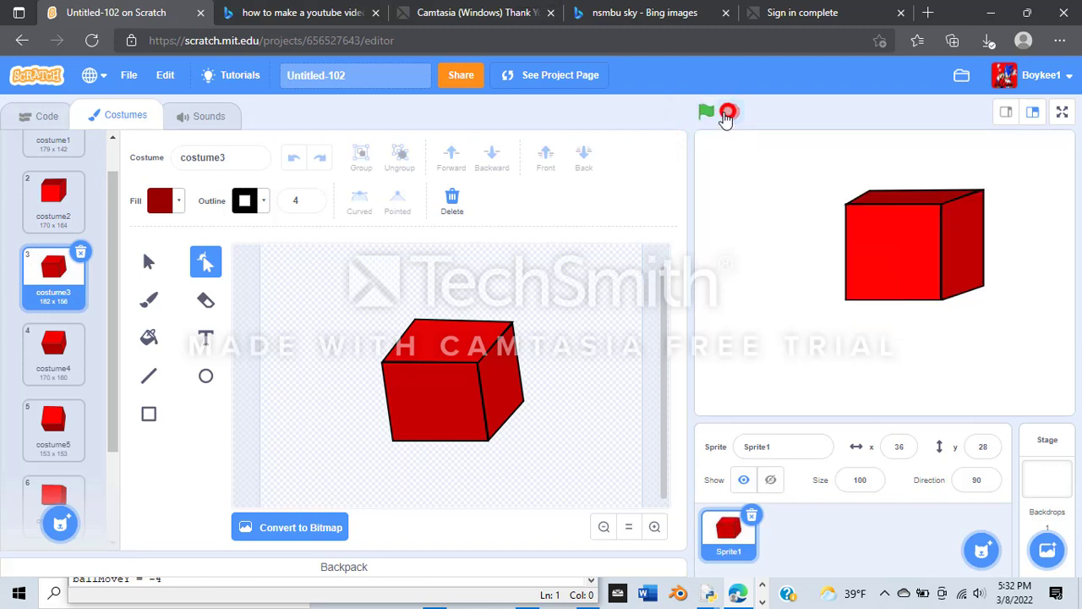
- Compare the cube across costume2, costume3 and costume4 by switching between them repeatedly
left_click(76, 201)
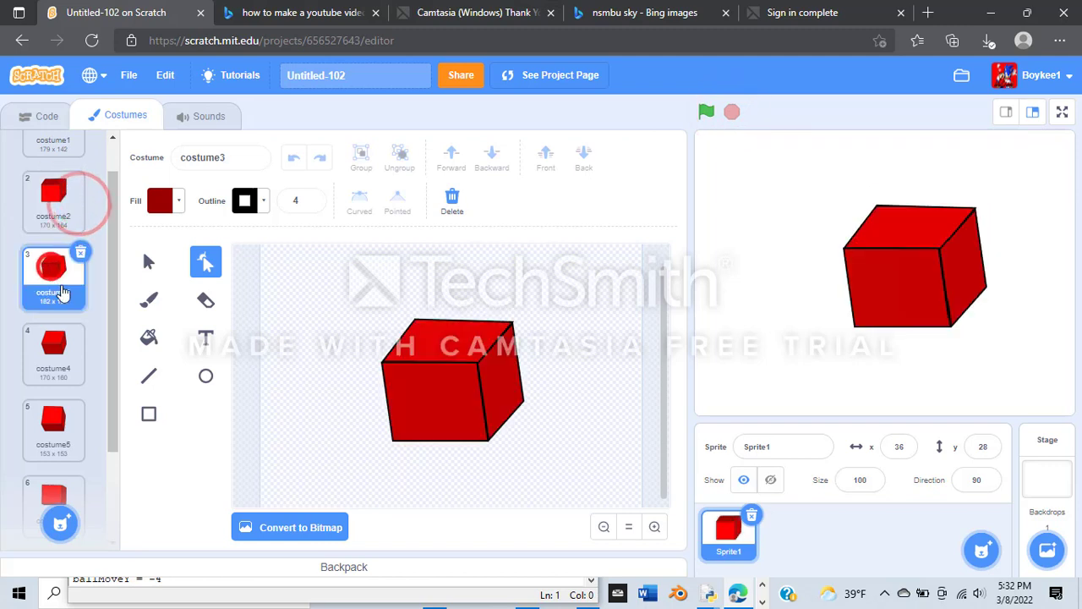
left_click(53, 268)
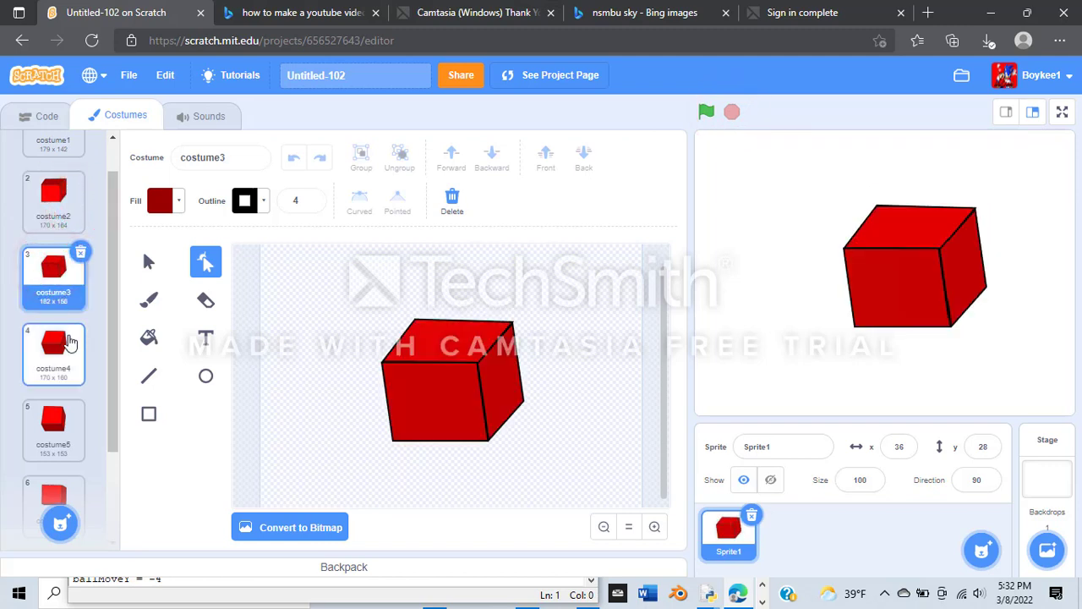
left_click(67, 340)
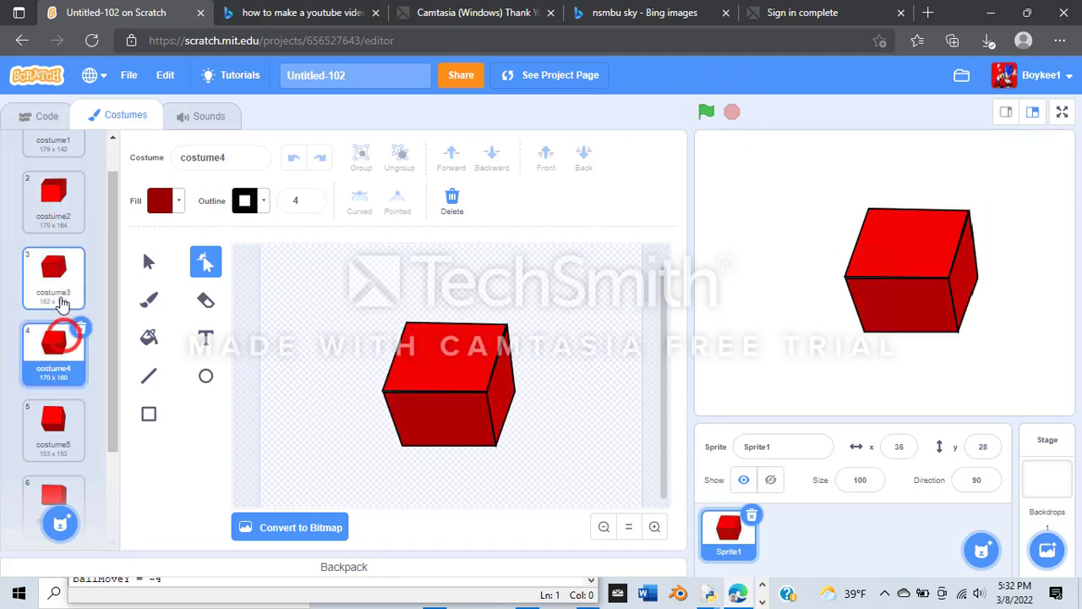
left_click(57, 290)
left_click(72, 332)
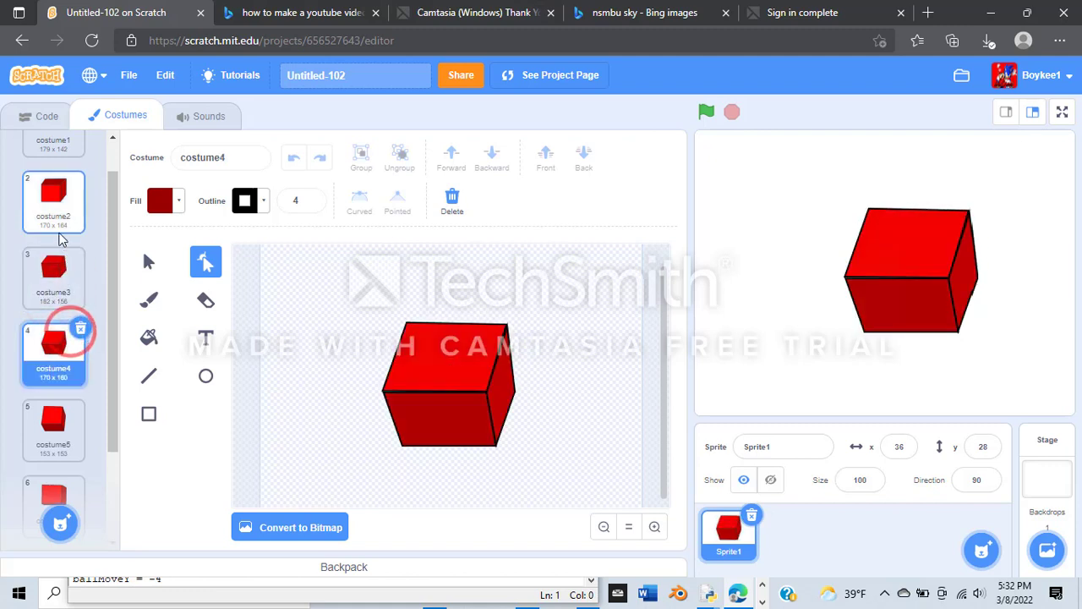
left_click(54, 216)
left_click(55, 271)
left_click(78, 342)
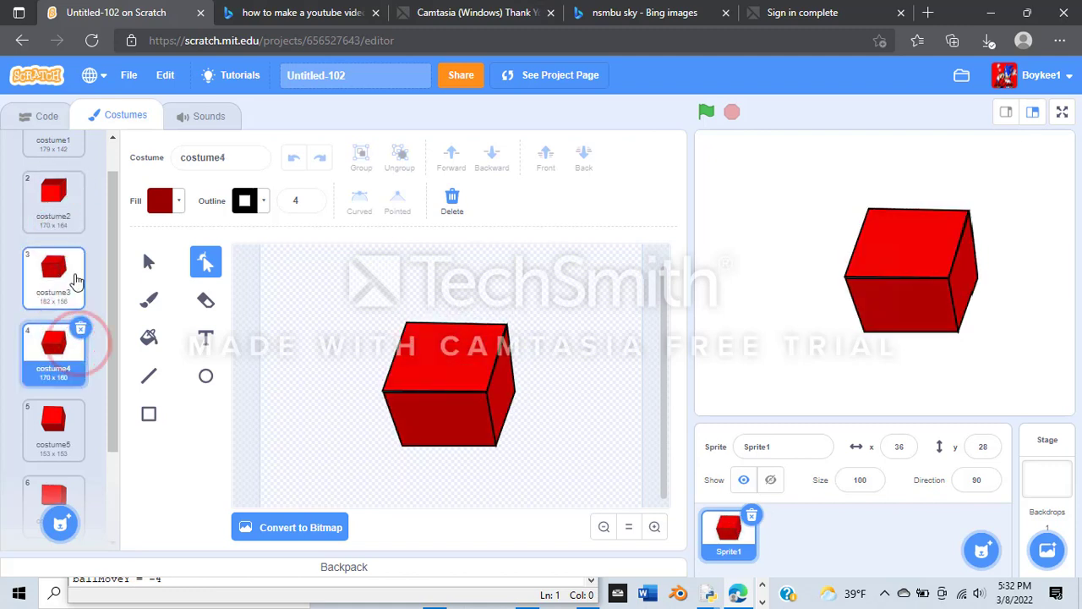
left_click(77, 279)
left_click(73, 212)
left_click(76, 275)
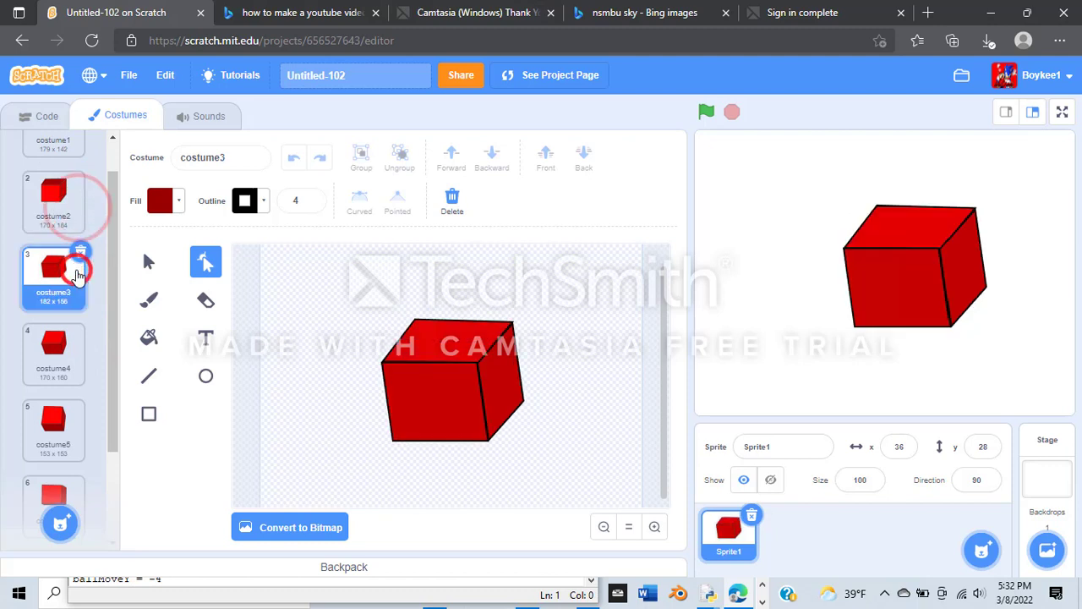
left_click(71, 213)
left_click(63, 264)
left_click(49, 215)
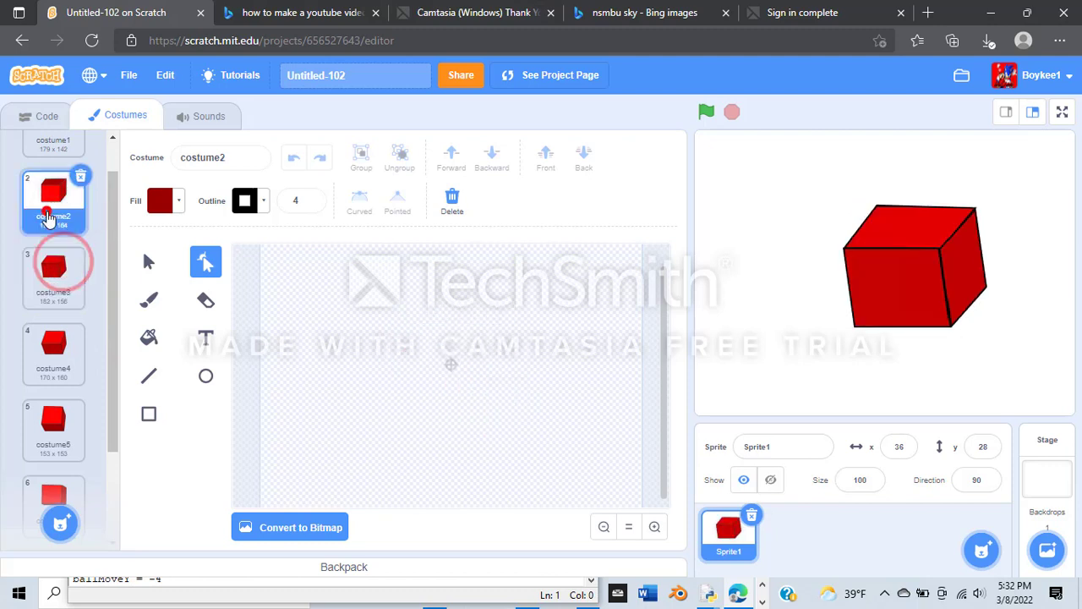
- Compare costume2 with costume3, and raise the lower corners of costume3's side and front faces, moving the front face's outer corner slightly inward
left_click(51, 269)
left_click(51, 213)
left_click(51, 272)
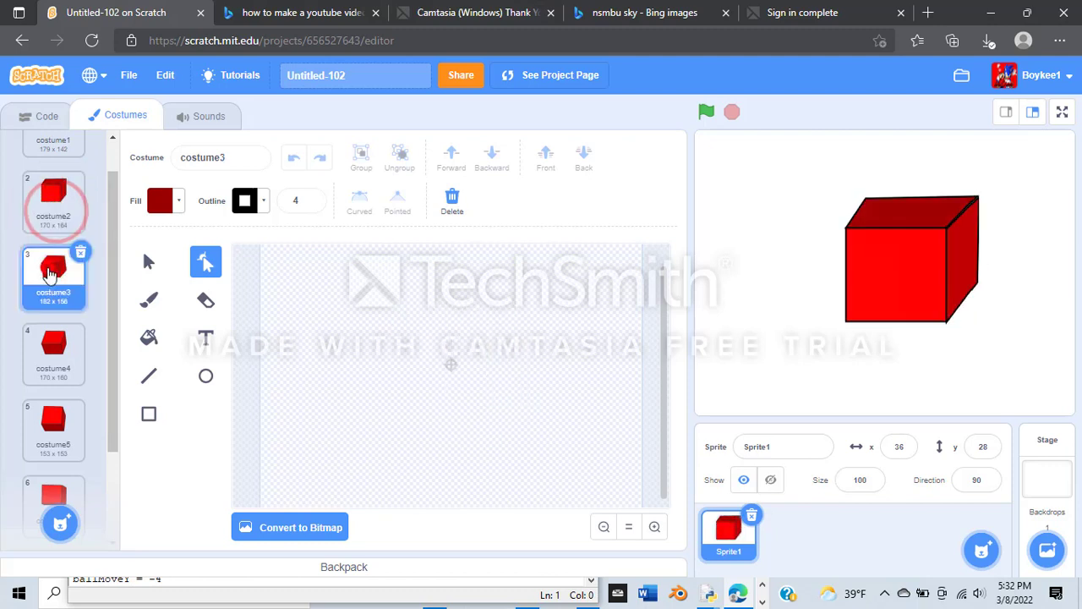
left_click(25, 190)
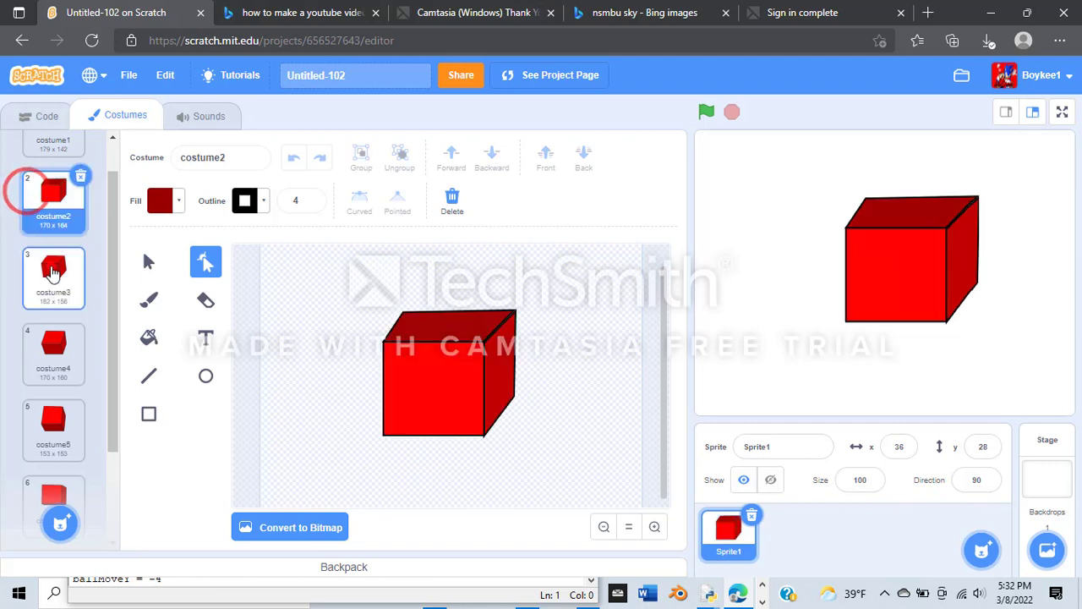
left_click(52, 270)
left_click(494, 385)
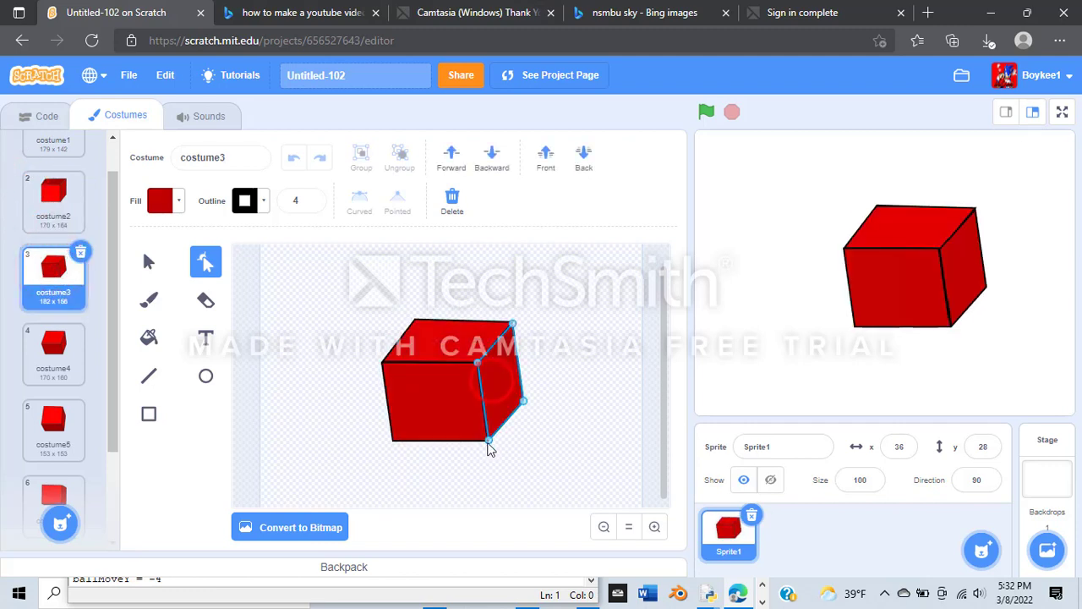
left_click_drag(488, 448, 486, 435)
left_click(482, 442)
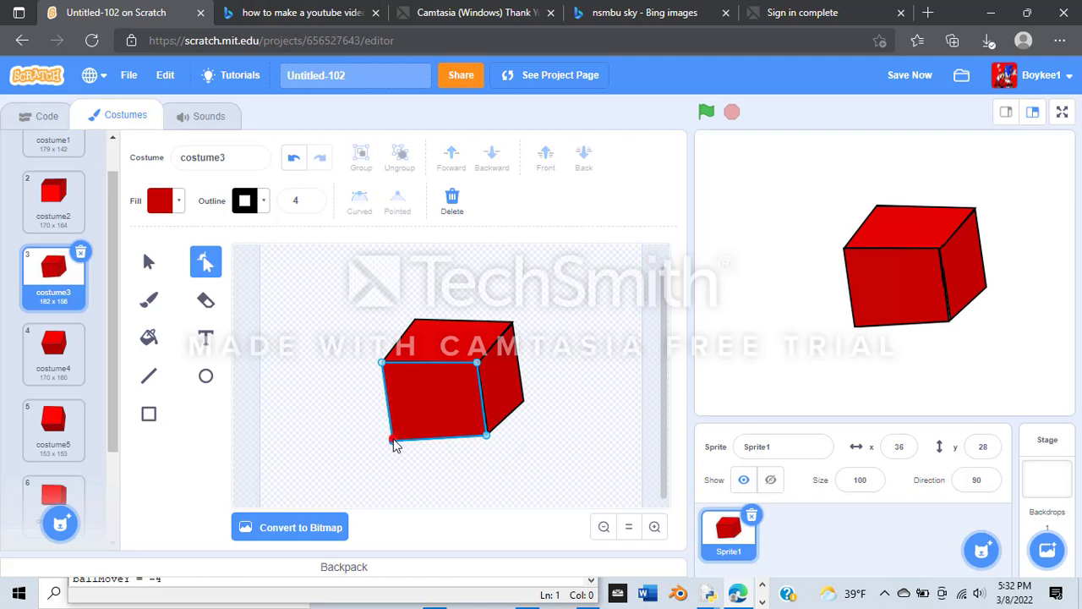
left_click(398, 439)
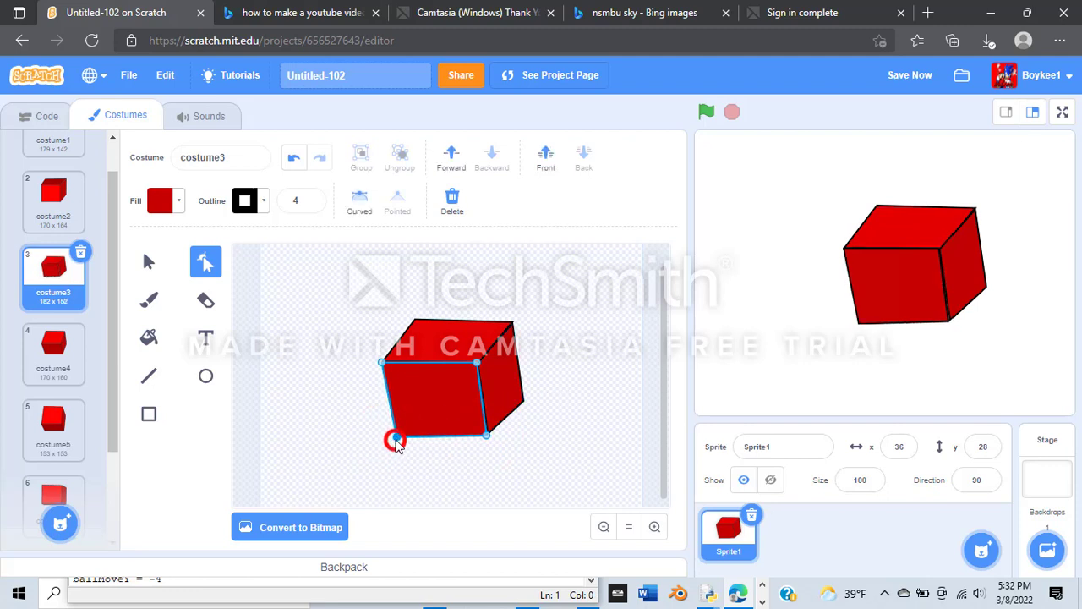
left_click_drag(396, 440, 398, 435)
left_click(572, 365)
- Play the animation to check the rotation, stop it, and compare costume1 with costume2
left_click(705, 110)
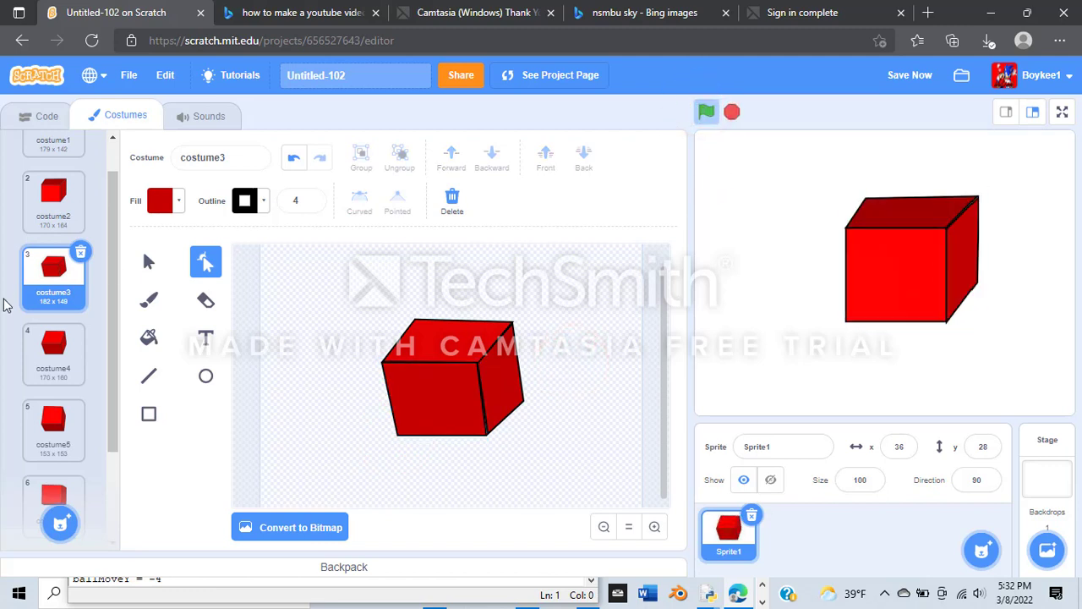
scroll(63, 188, "up", 1)
left_click(63, 188)
left_click(727, 112)
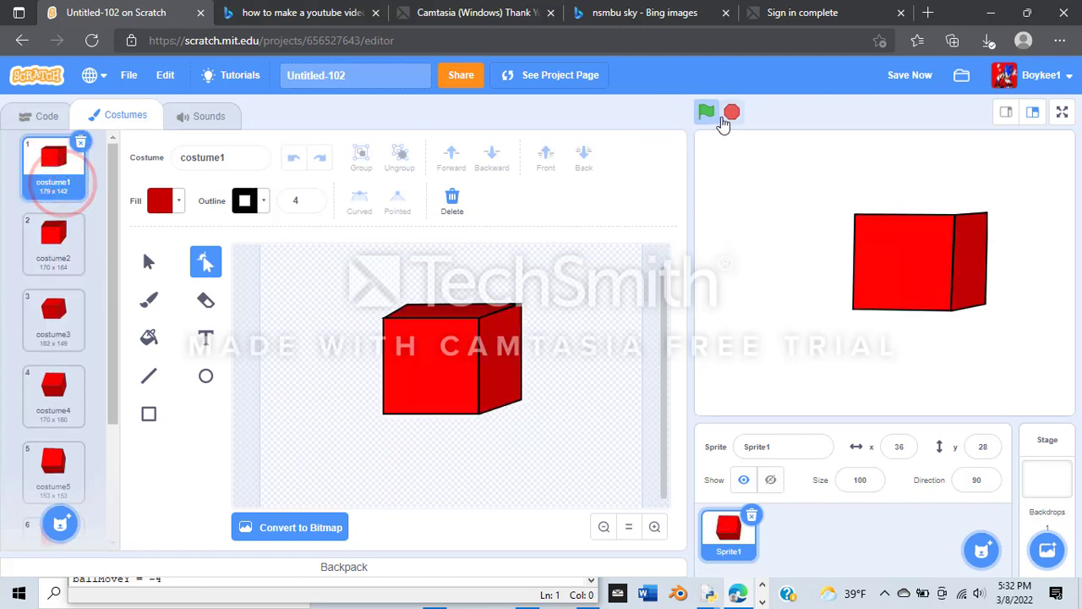
left_click(65, 230)
left_click(65, 175)
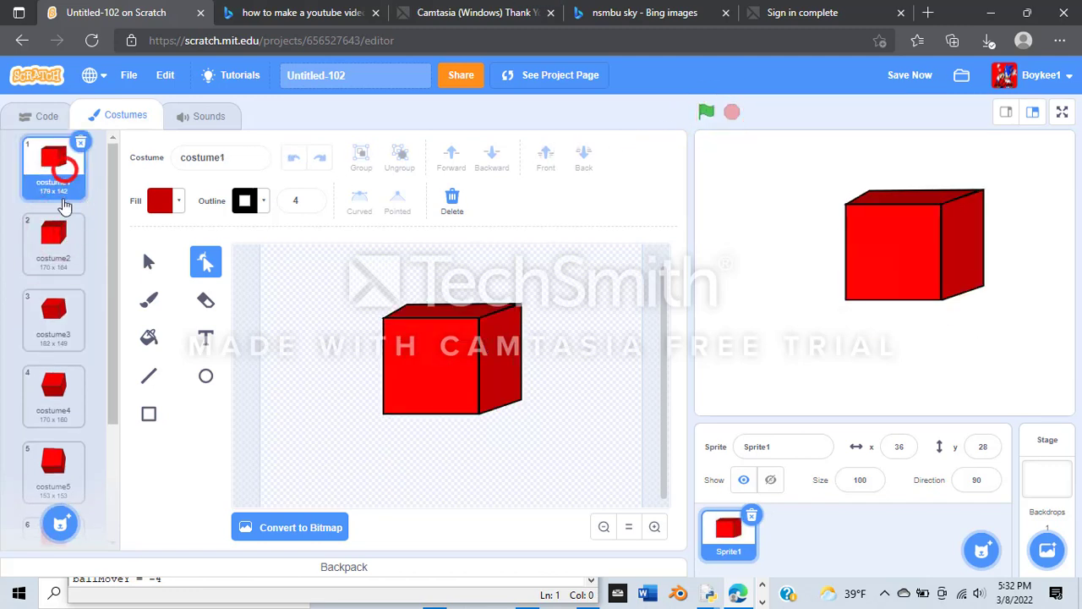
- Select all faces of the cube in costume1 and costume2 and move each cube onto the canvas centre point
left_click(145, 263)
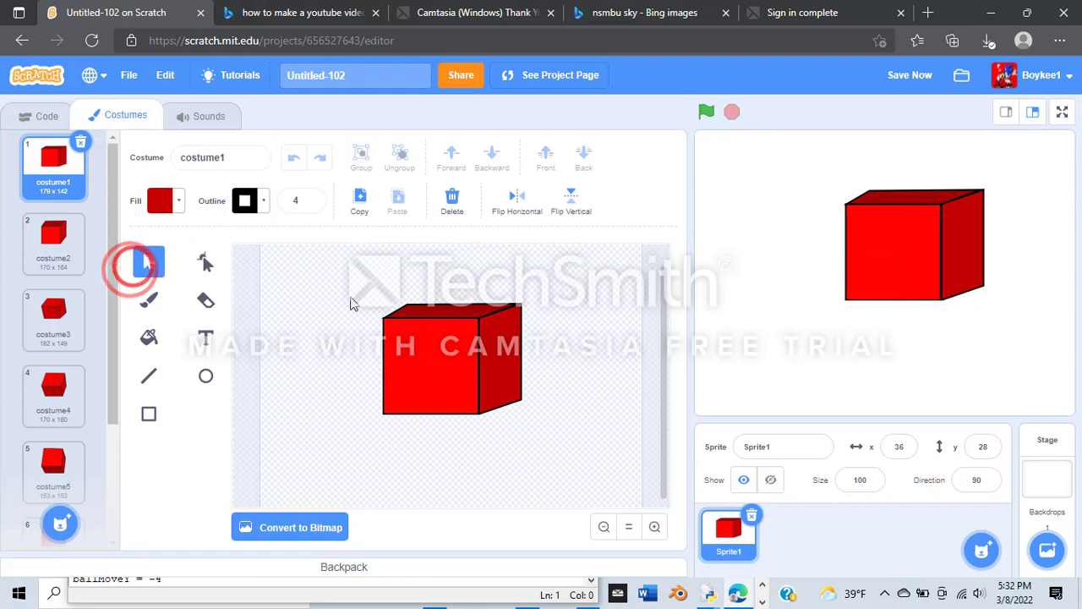
left_click_drag(350, 296, 628, 451)
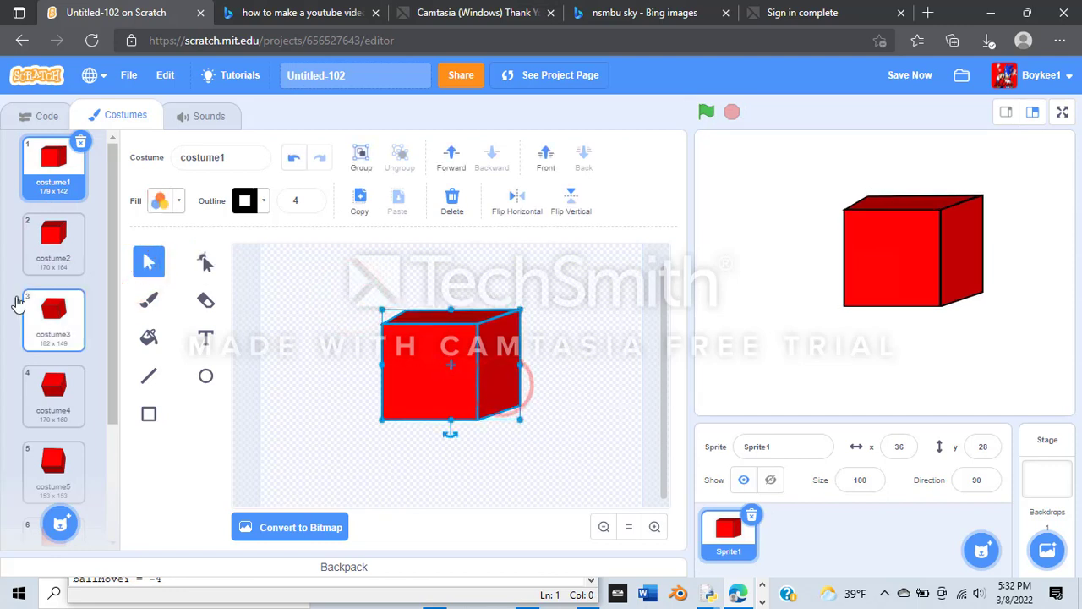
left_click(24, 241)
left_click_drag(523, 458, 520, 453)
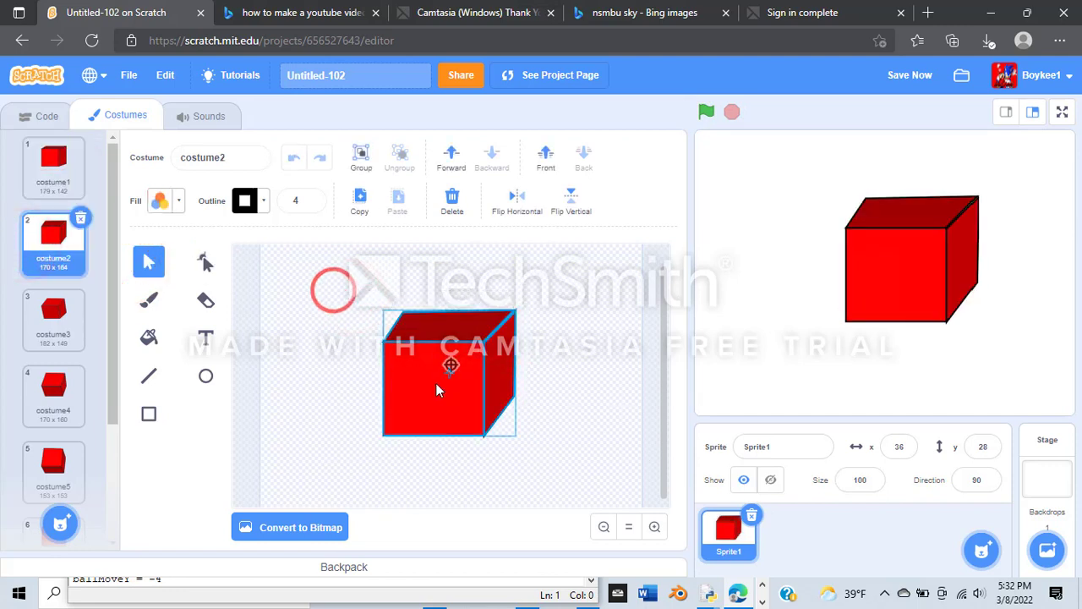
left_click_drag(436, 383, 437, 375)
- Check the positions in costume1 and costume2, and move the whole cube in costume3 and costume4 onto the canvas centre
left_click(61, 196)
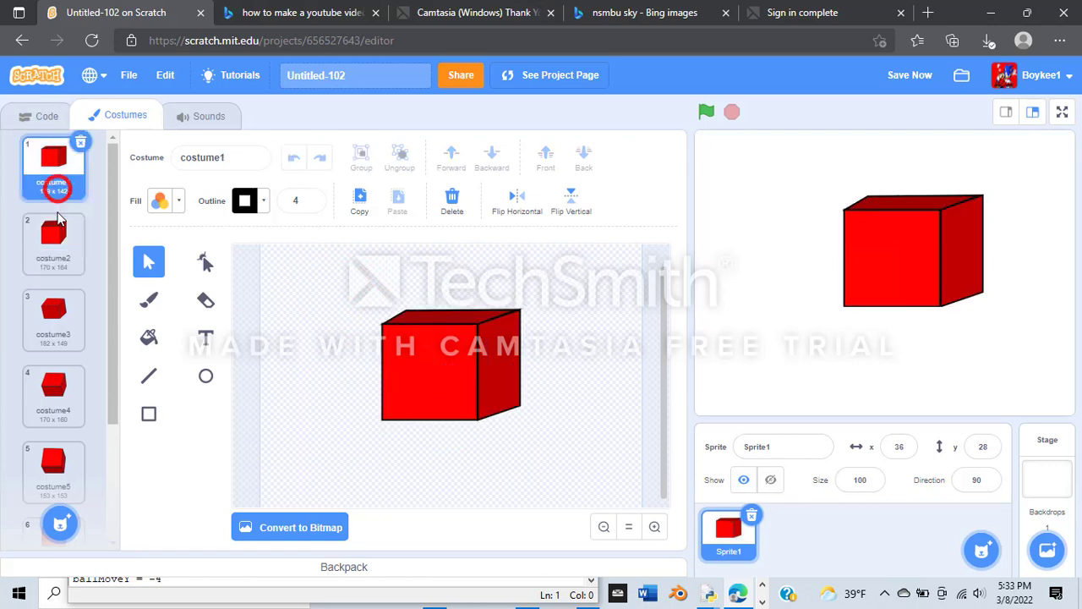
left_click(52, 213)
left_click(49, 320)
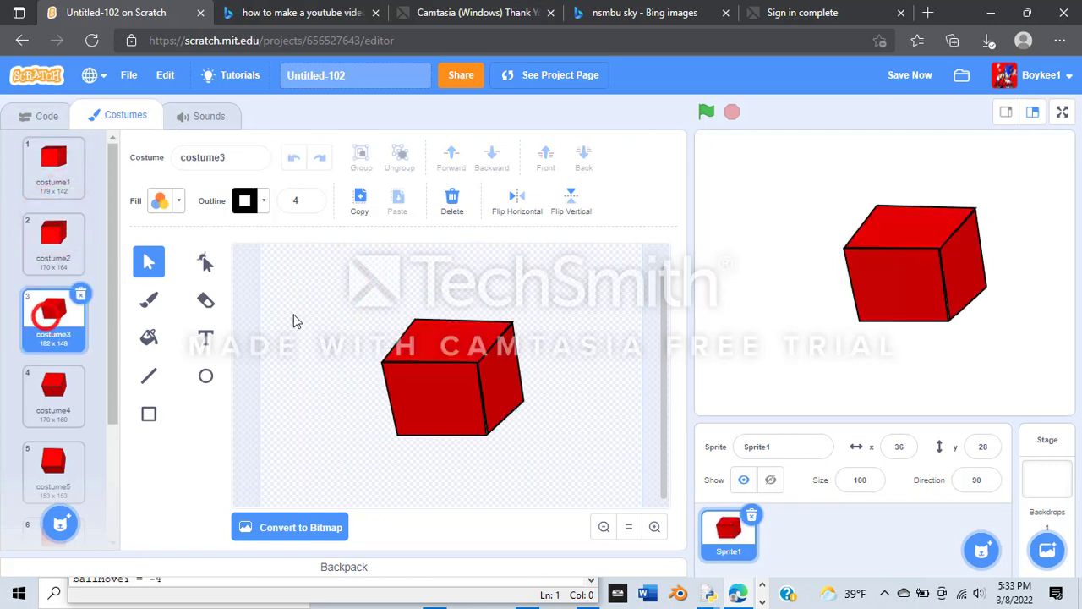
left_click_drag(361, 306, 521, 448)
left_click_drag(475, 404, 473, 392)
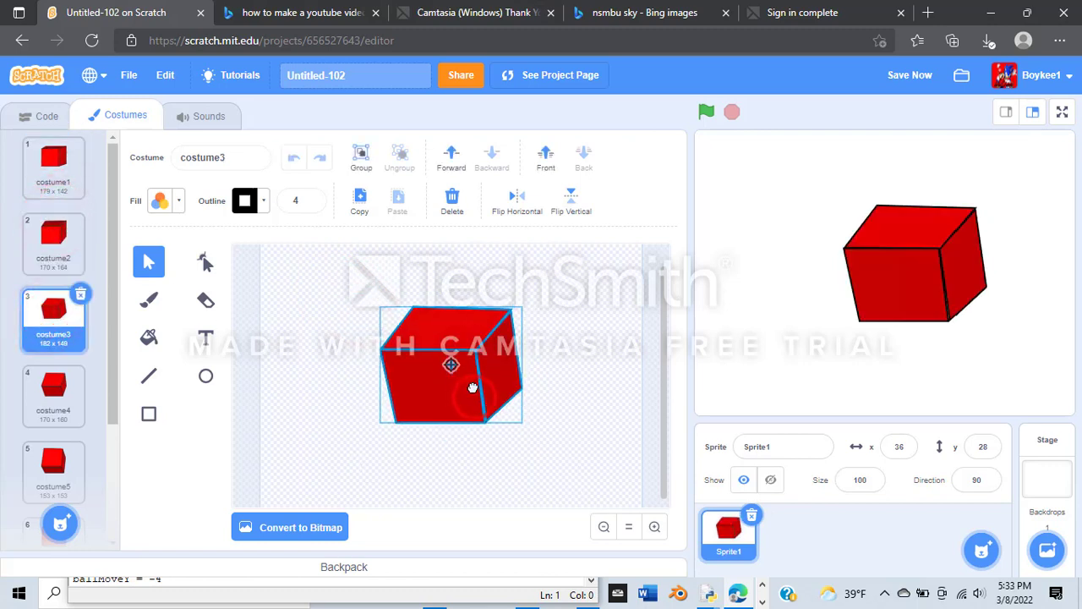
left_click(38, 412)
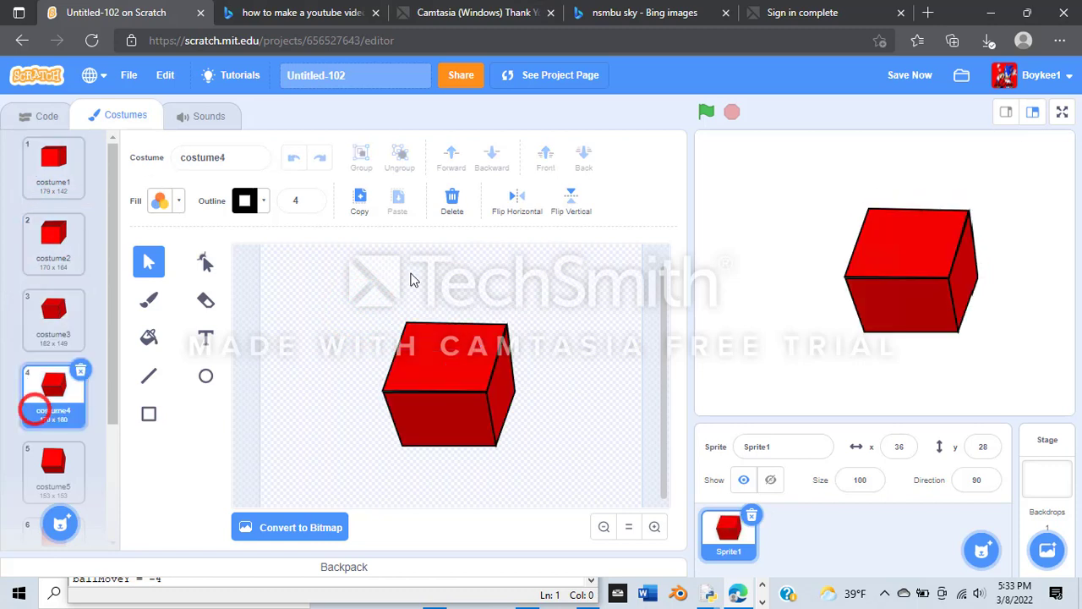
left_click_drag(362, 271, 470, 423)
left_click(471, 420)
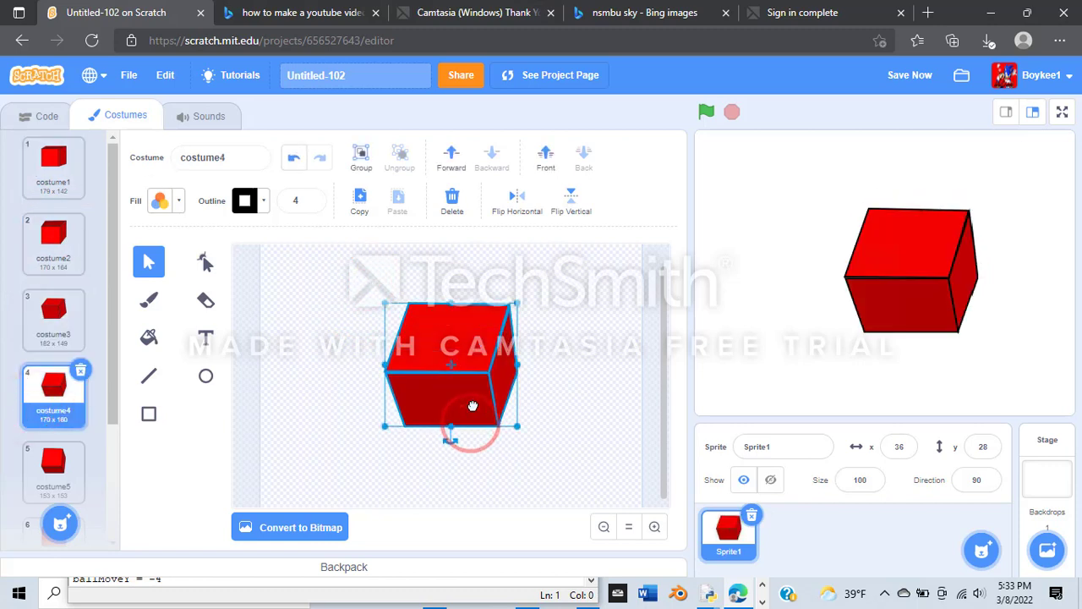
- Check costume1 for reference and move the whole cube in costume5 onto the canvas centre
left_click(46, 160)
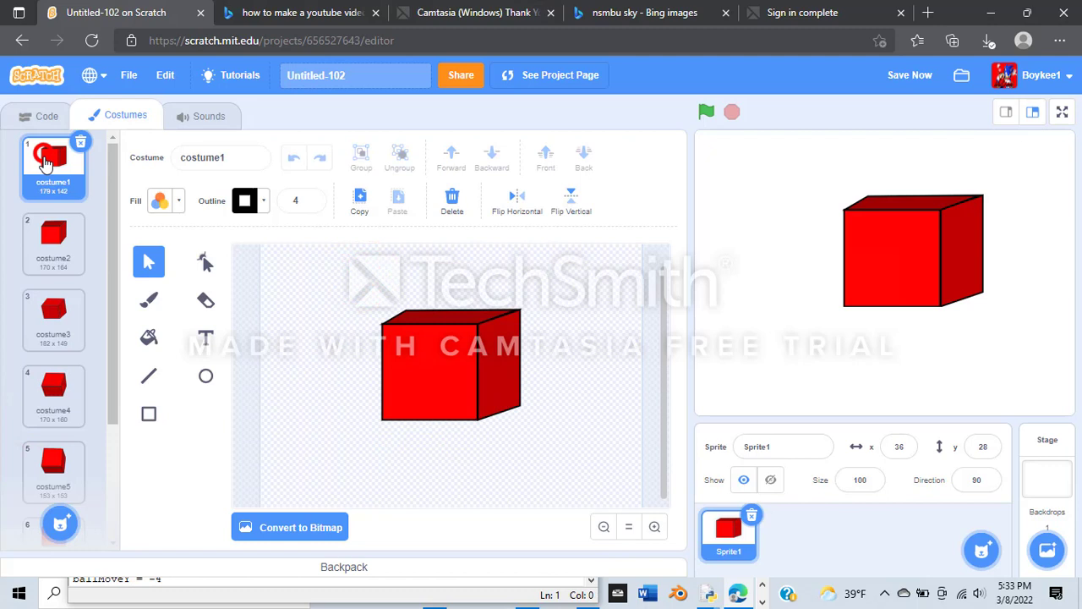
left_click(53, 404)
left_click(61, 452)
left_click_drag(363, 295, 550, 455)
left_click_drag(451, 380, 457, 362)
- Select the whole cube in costume6 and costume7 and move each one up onto the canvas centre
scroll(59, 405, "down", 2)
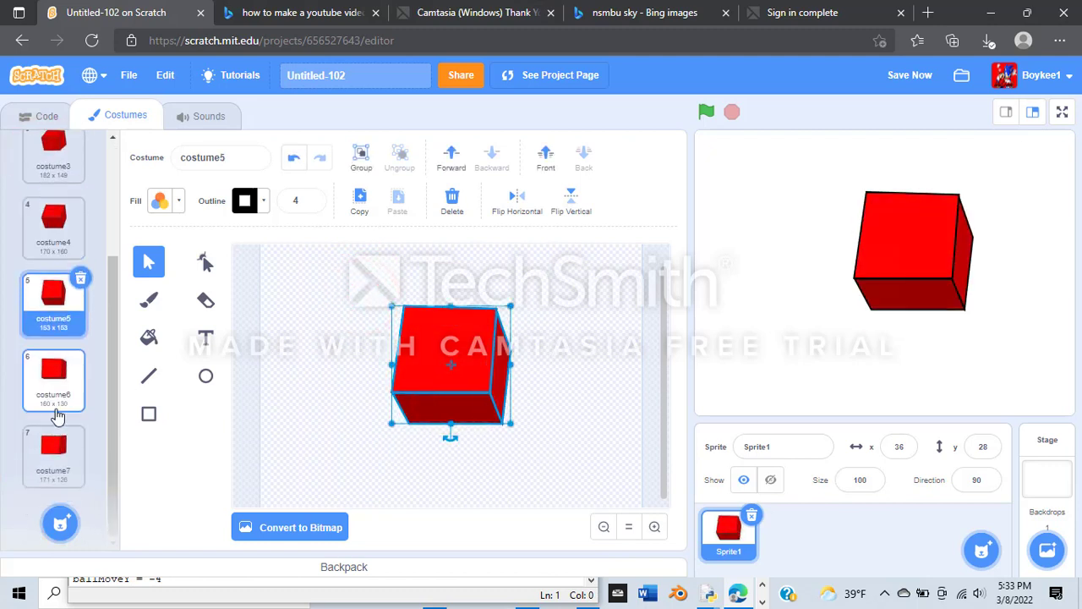
left_click(49, 369)
left_click_drag(354, 307, 571, 461)
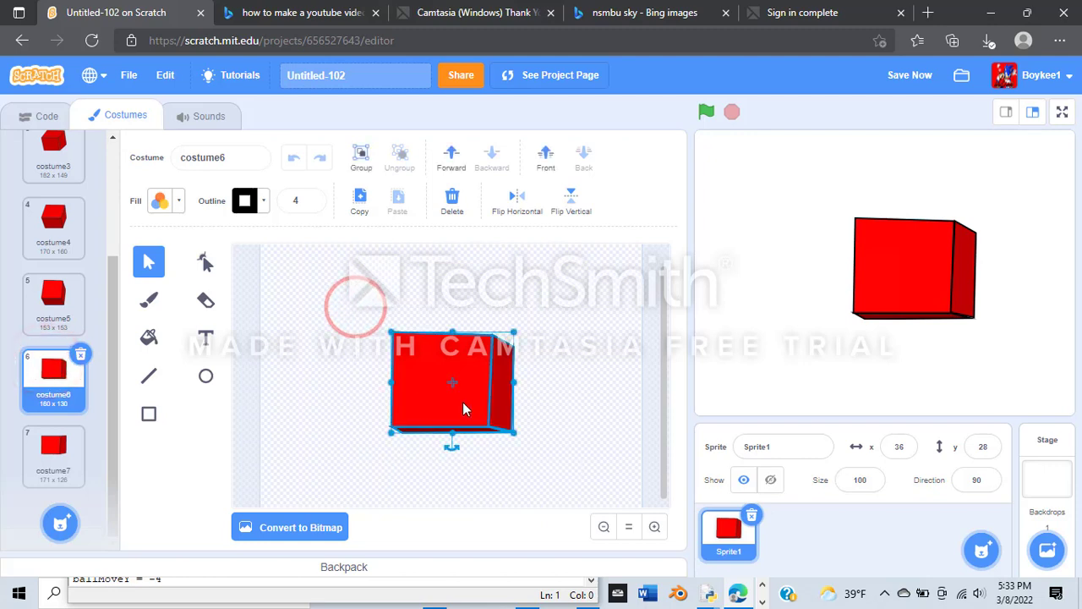
left_click_drag(462, 403, 449, 362)
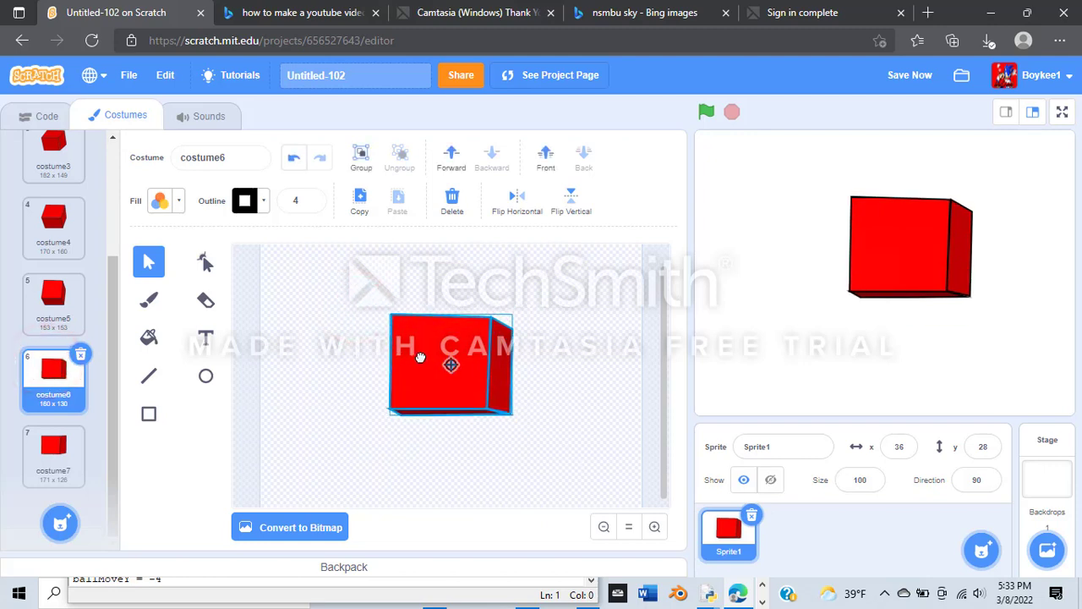
left_click(82, 464)
left_click_drag(367, 303, 633, 471)
left_click_drag(486, 397, 478, 387)
- Play the recentred cube animation and watch it on the full-screen stage
left_click(706, 112)
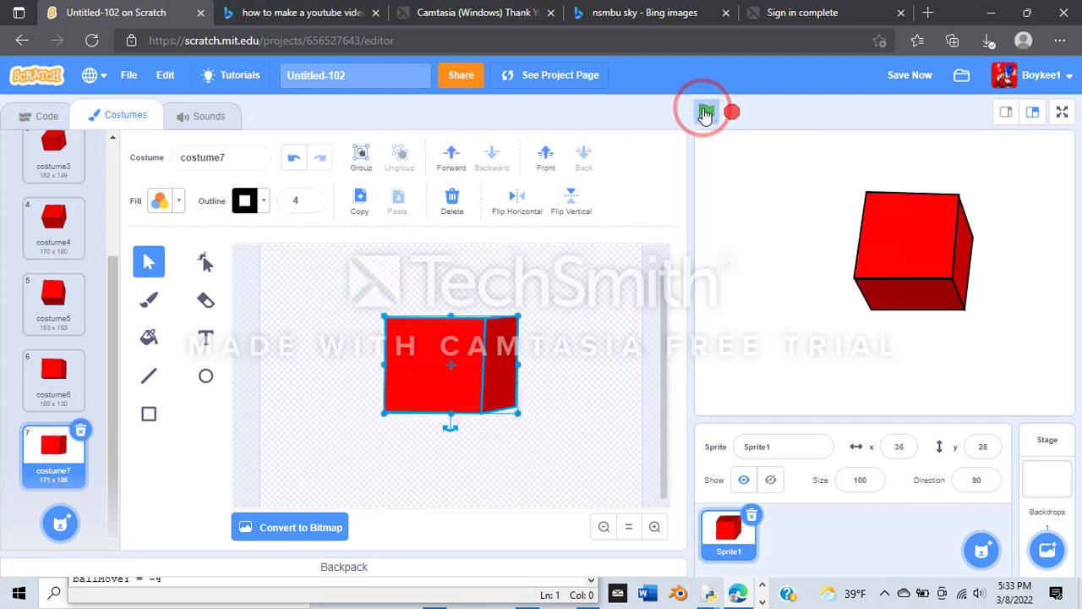
left_click(584, 329)
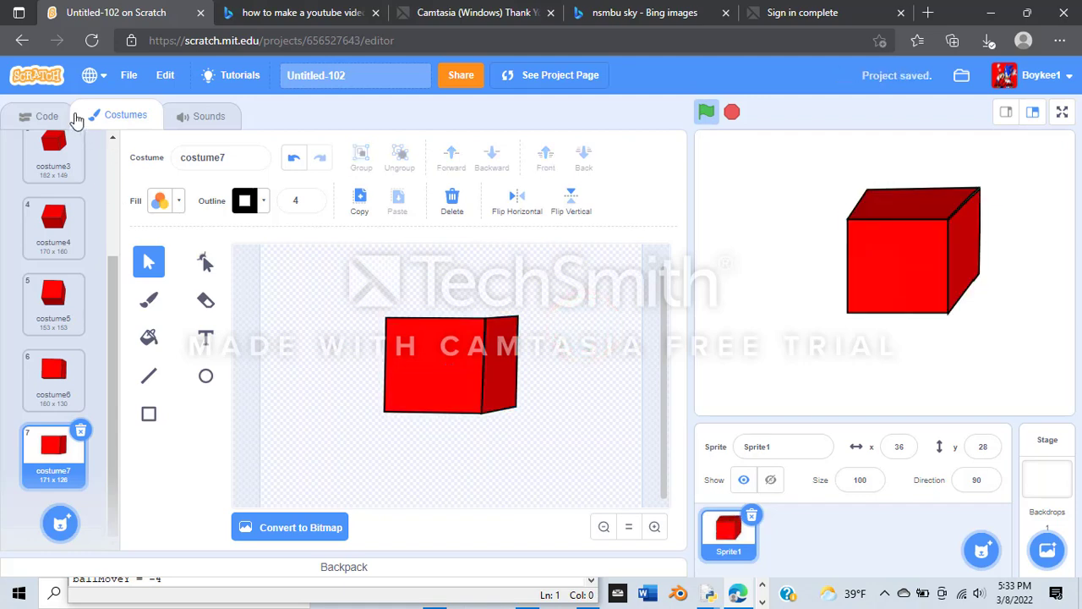
left_click(46, 116)
left_click(1062, 111)
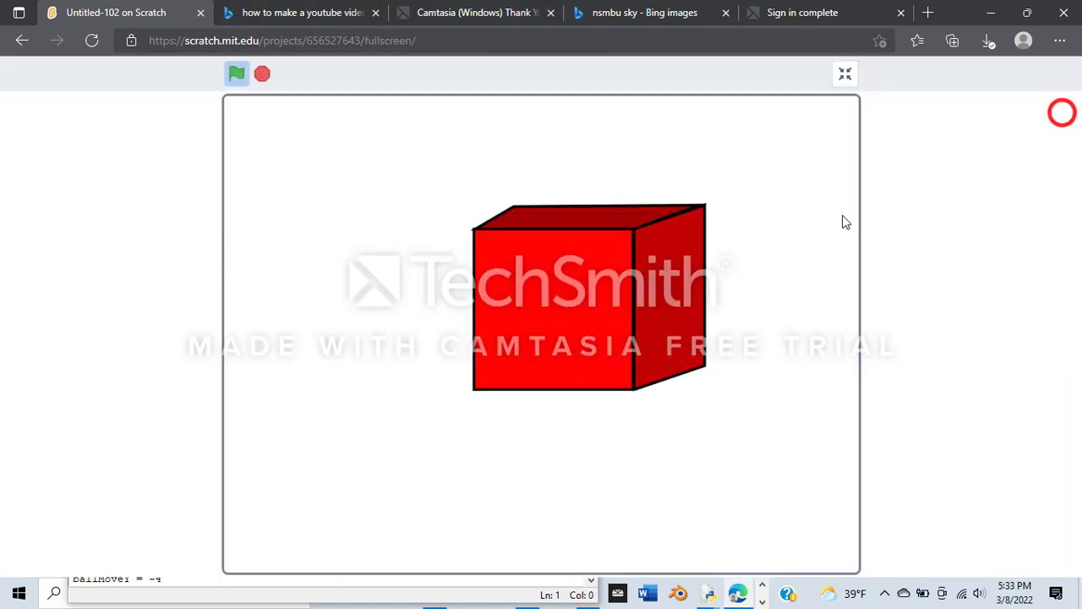